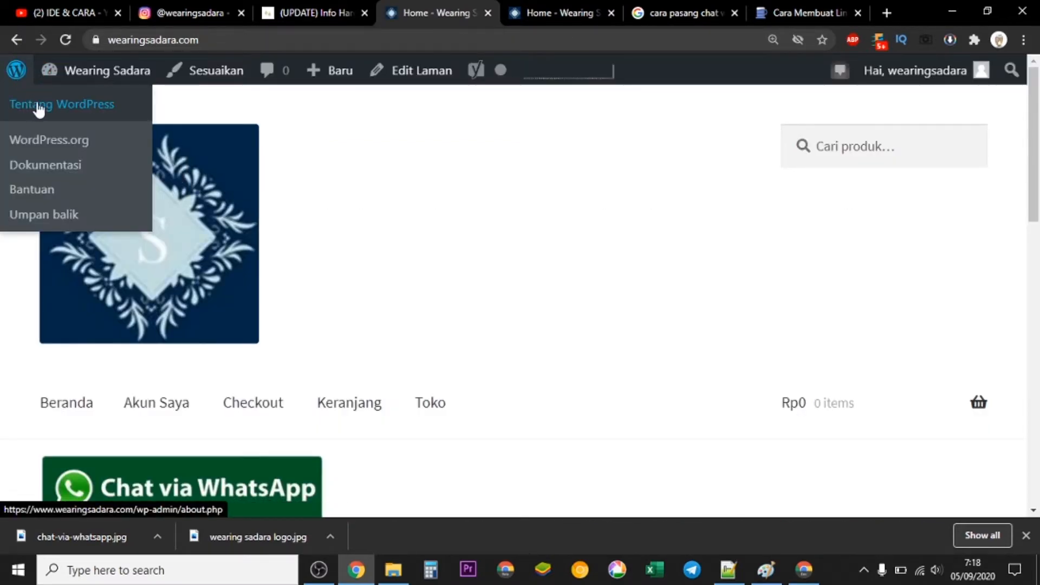
# - Open the WordPress dashboard of the Wearing Sadara site and show the list of all pages
pyautogui.moveTo(73, 76)
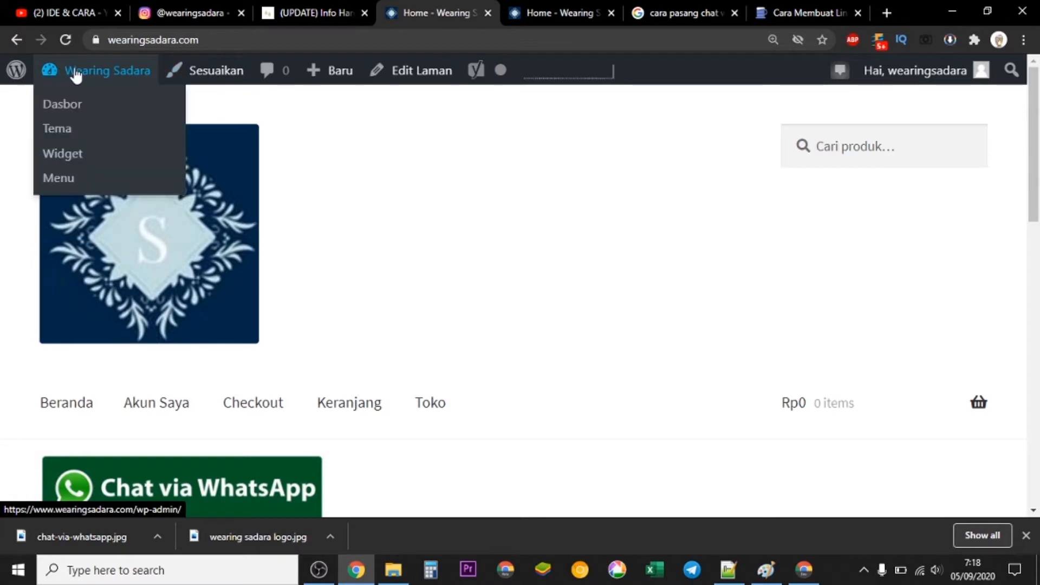
pyautogui.click(76, 107)
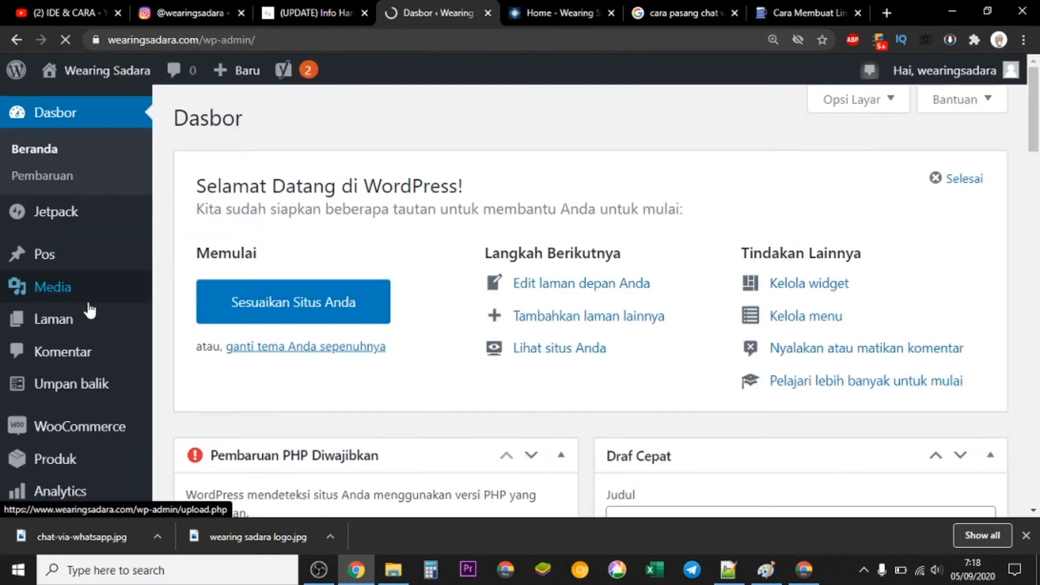
pyautogui.moveTo(60, 320)
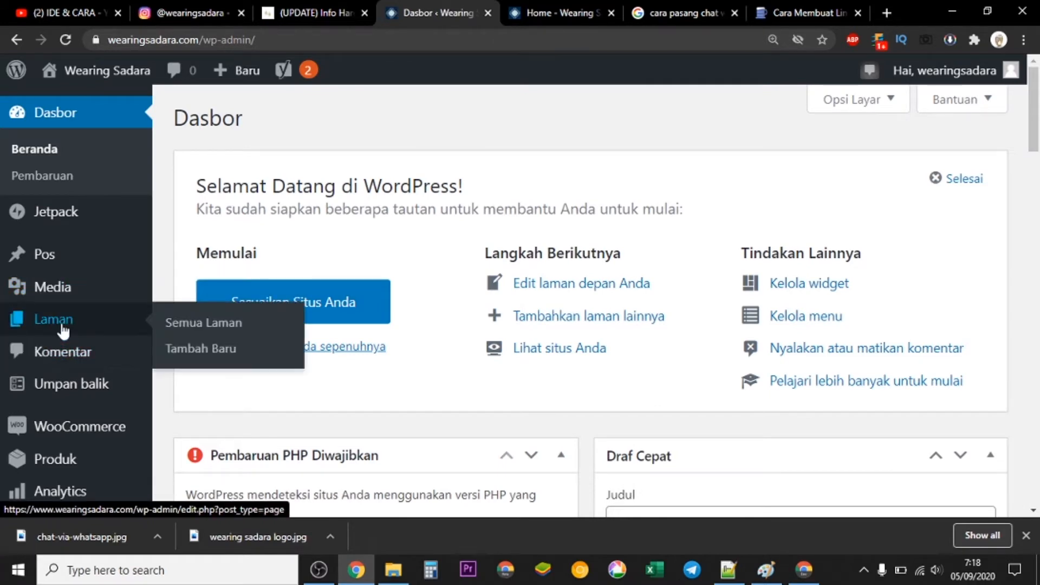
pyautogui.click(176, 324)
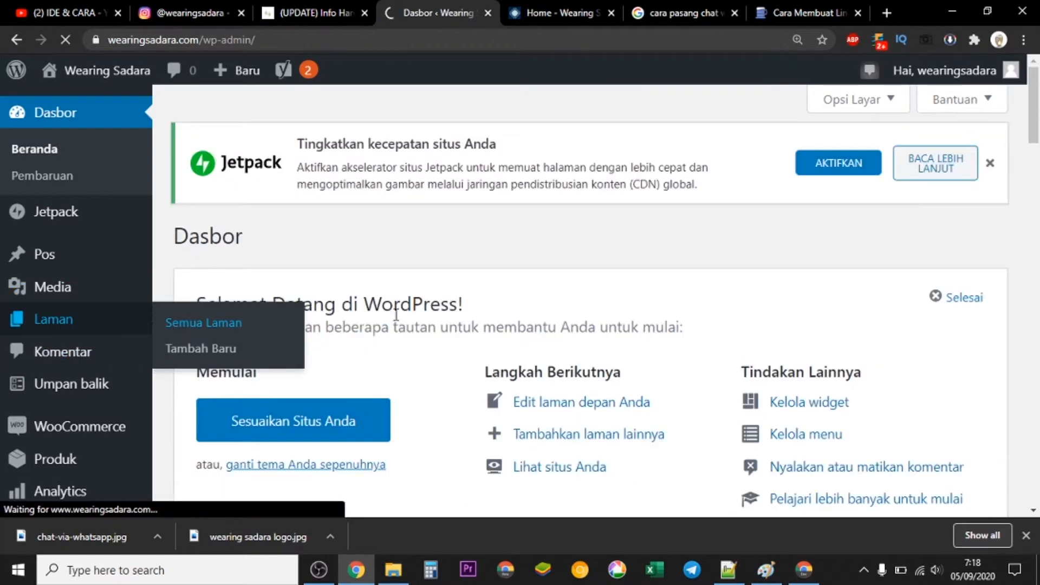
pyautogui.click(57, 326)
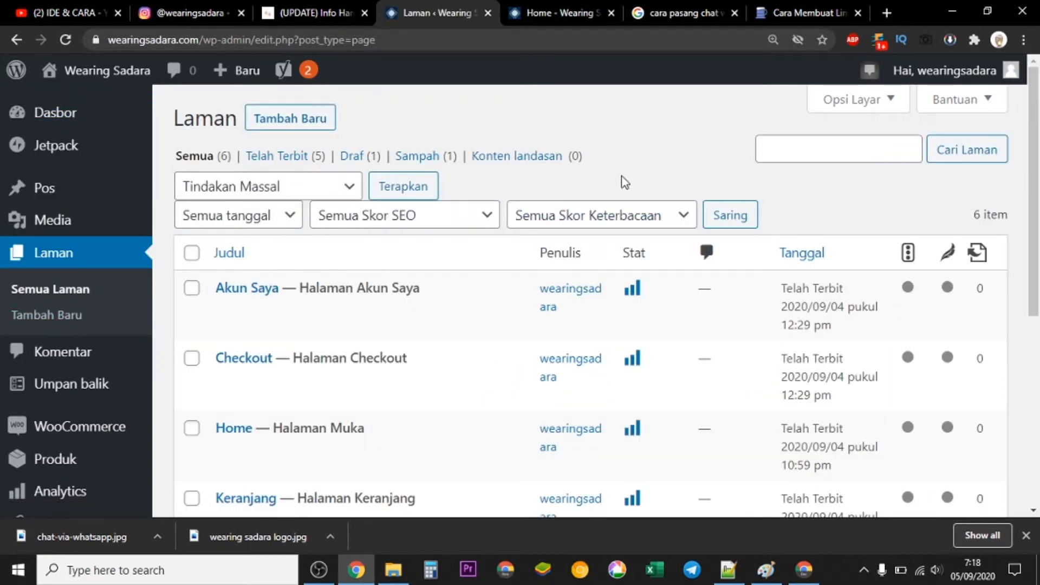
# - Quick-edit the Home page and change its title to WEARING SADARA
pyautogui.scroll(-4, 622, 181)
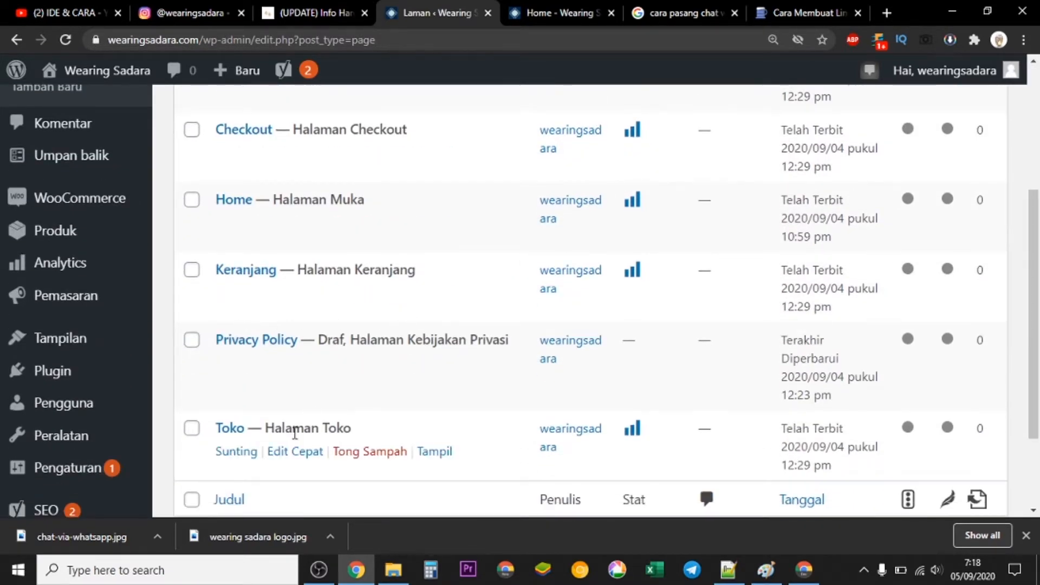
pyautogui.scroll(-2, 283, 424)
pyautogui.scroll(3, 283, 424)
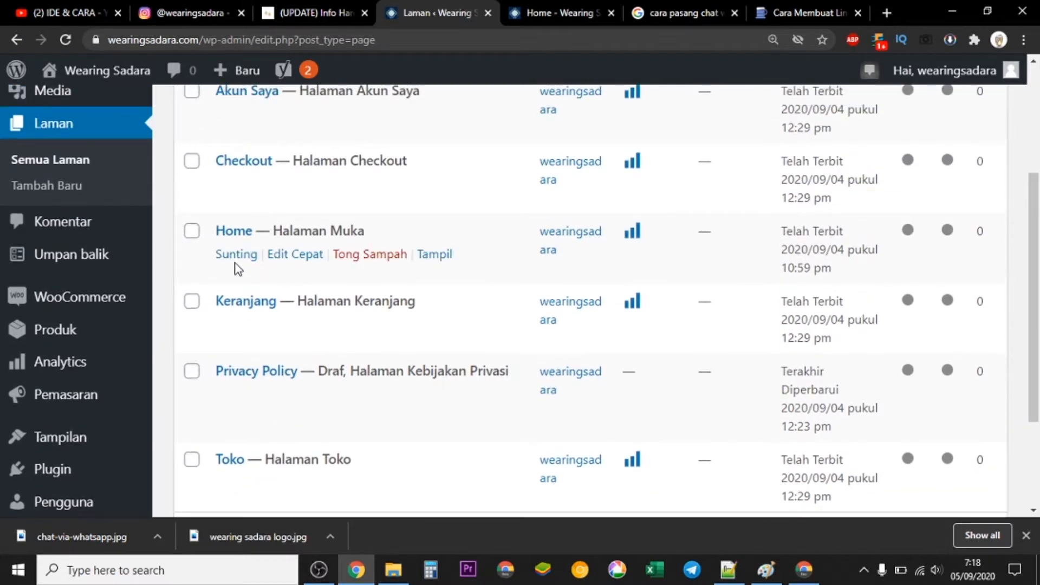
pyautogui.click(287, 255)
pyautogui.moveTo(299, 259); pyautogui.dragTo(255, 258)
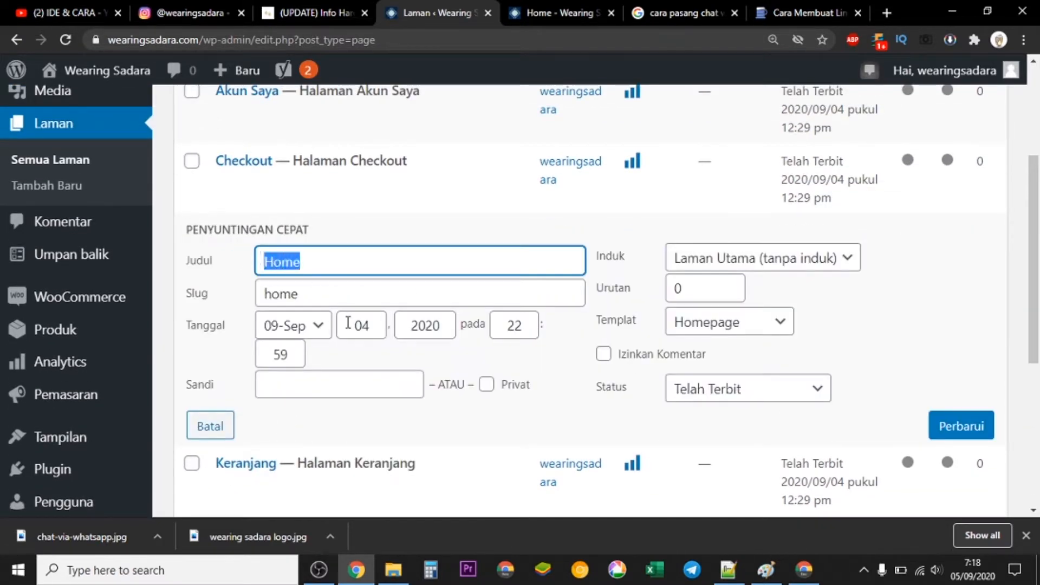
pyautogui.write('s')
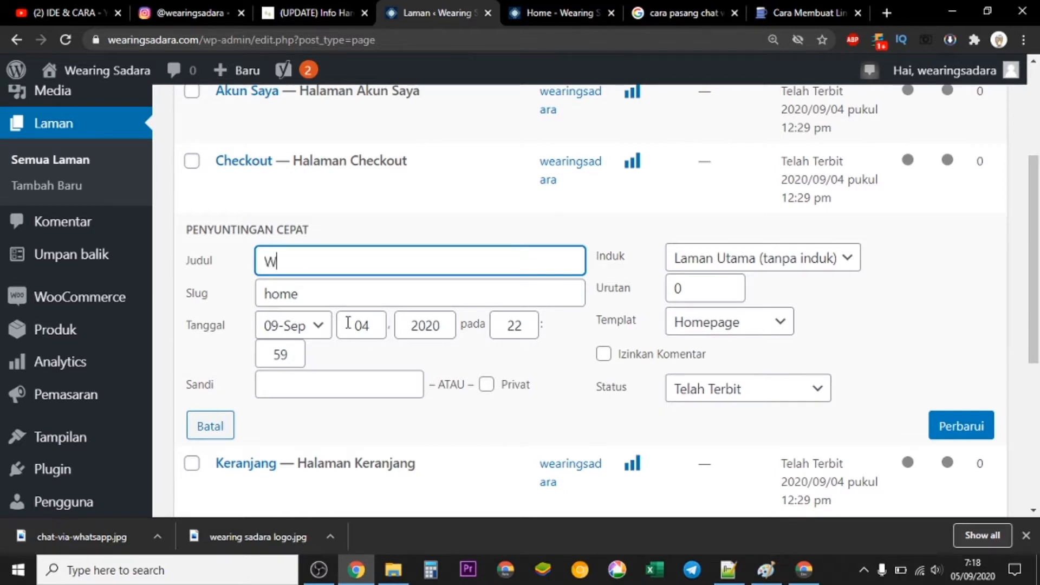
pyautogui.write('earing Sadar')
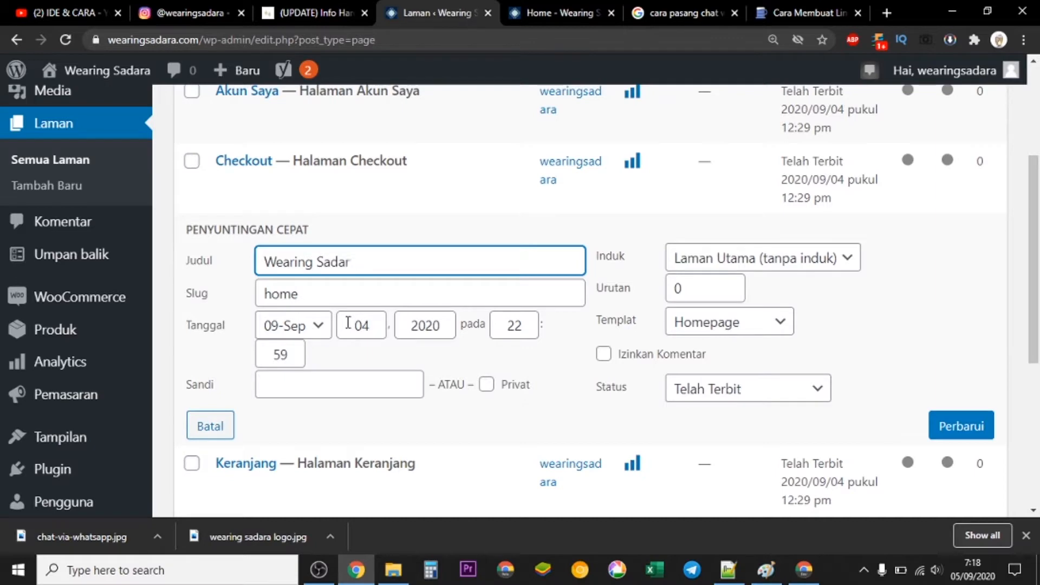
pyautogui.press('BackSpace')
pyautogui.press('BackSpace')
pyautogui.press('BackSpace')
pyautogui.press('BackSpace')
pyautogui.press('BackSpace')
pyautogui.press('BackSpace')
pyautogui.press('BackSpace')
pyautogui.press('BackSpace')
pyautogui.press('BackSpace')
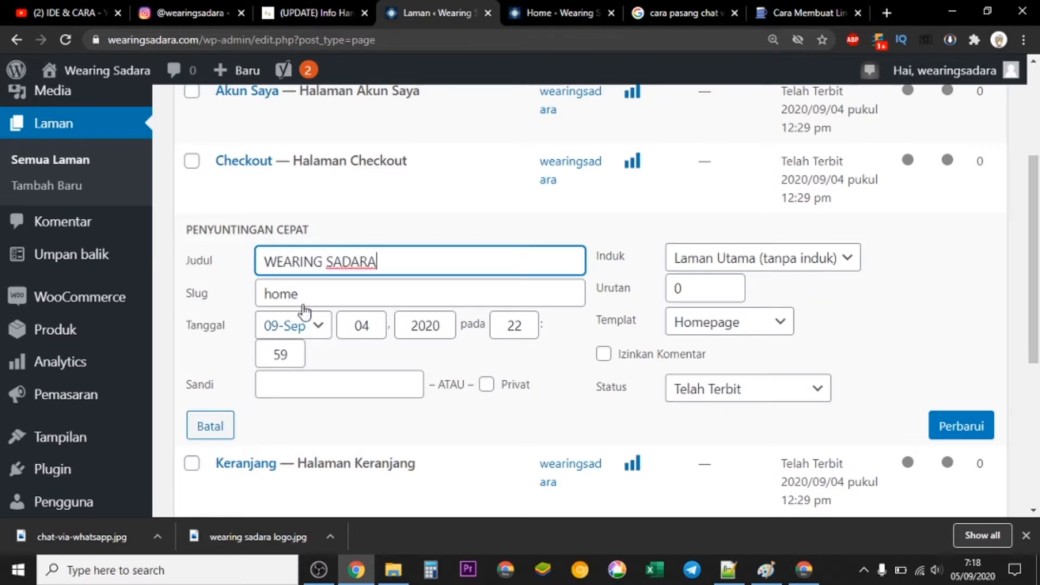
# - Copy the page title into the slug as WEARING SADARA and update the page
pyautogui.moveTo(386, 259); pyautogui.dragTo(266, 261)
pyautogui.hotkey('ctrl', 'c')
pyautogui.rightClick(291, 260)
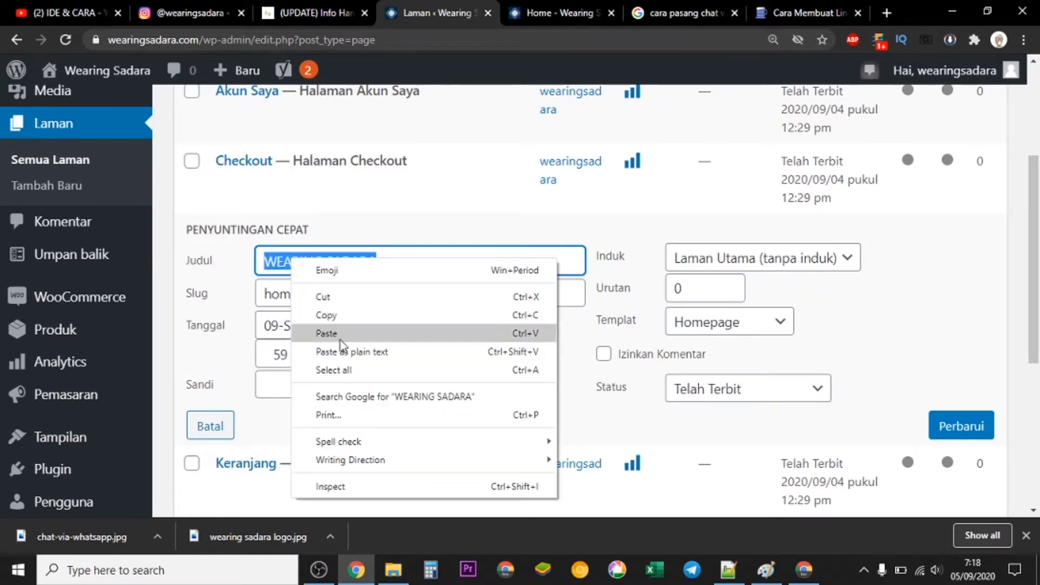
pyautogui.click(336, 315)
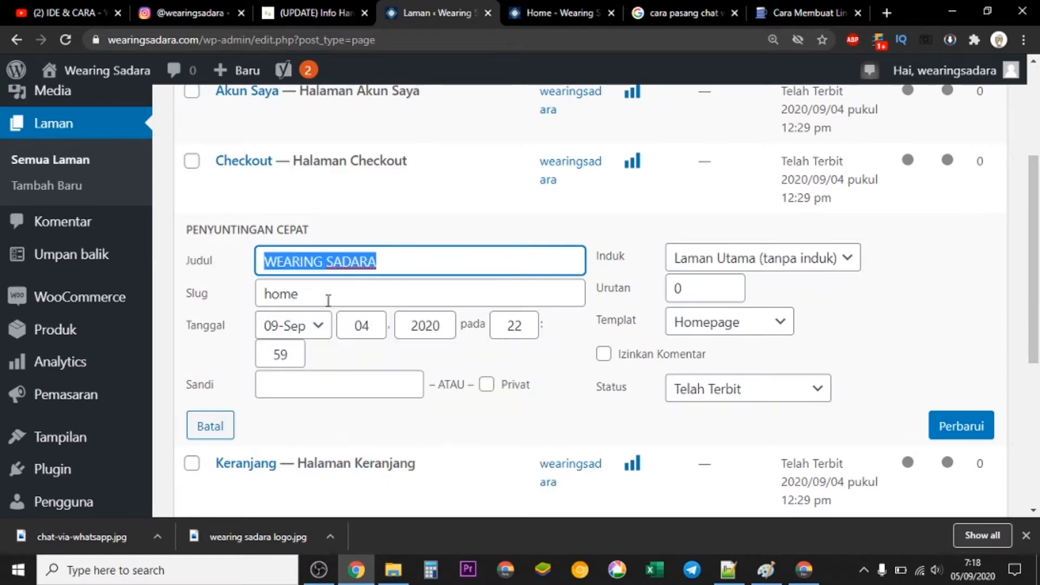
pyautogui.press('Tab')
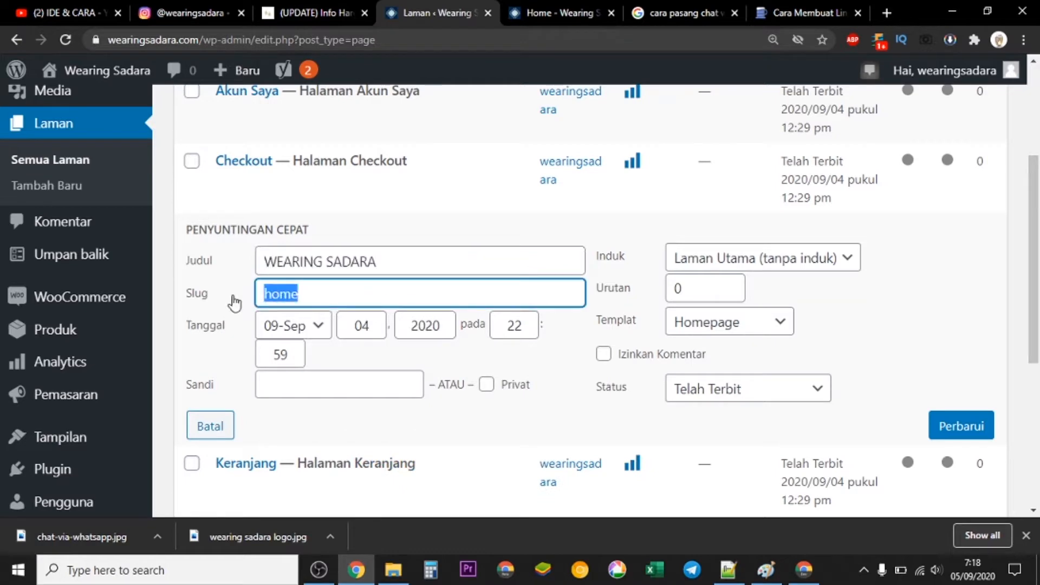
pyautogui.hotkey('ctrl', 'v')
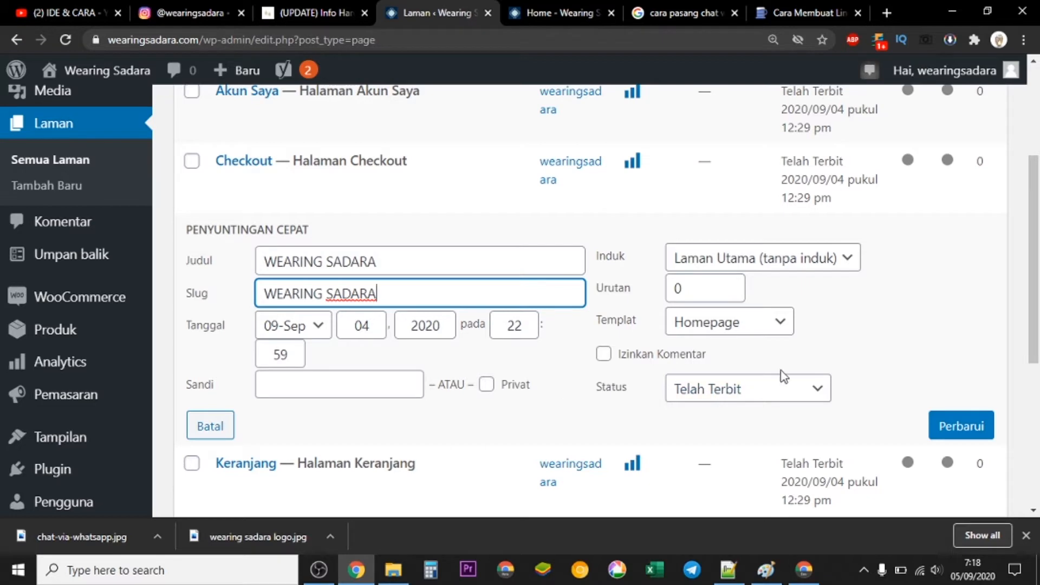
pyautogui.click(954, 430)
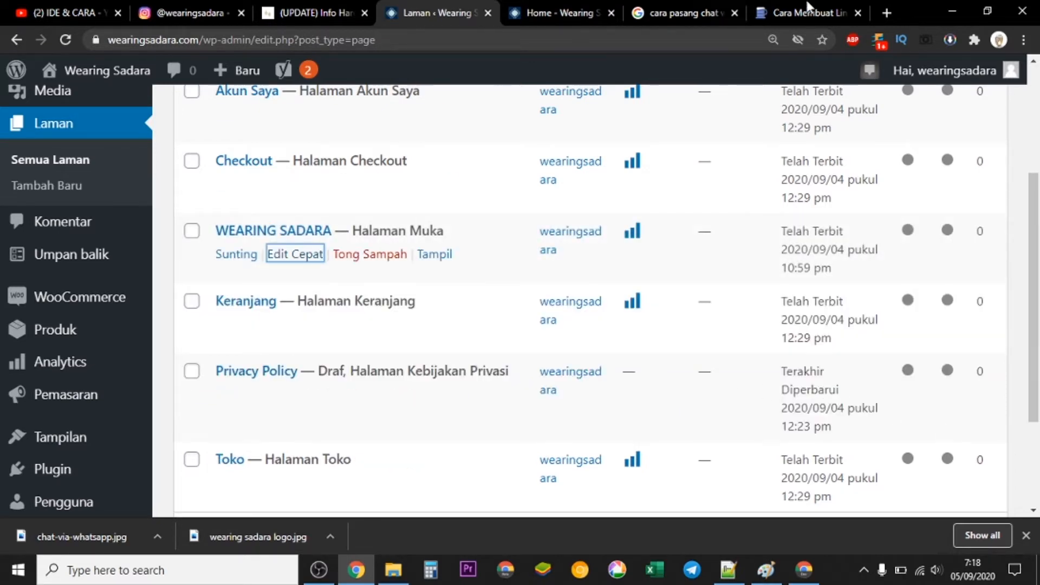
# - Switch to the other Chrome window, reload the wearingsadara.com storefront and check the homepage heading
pyautogui.click(804, 571)
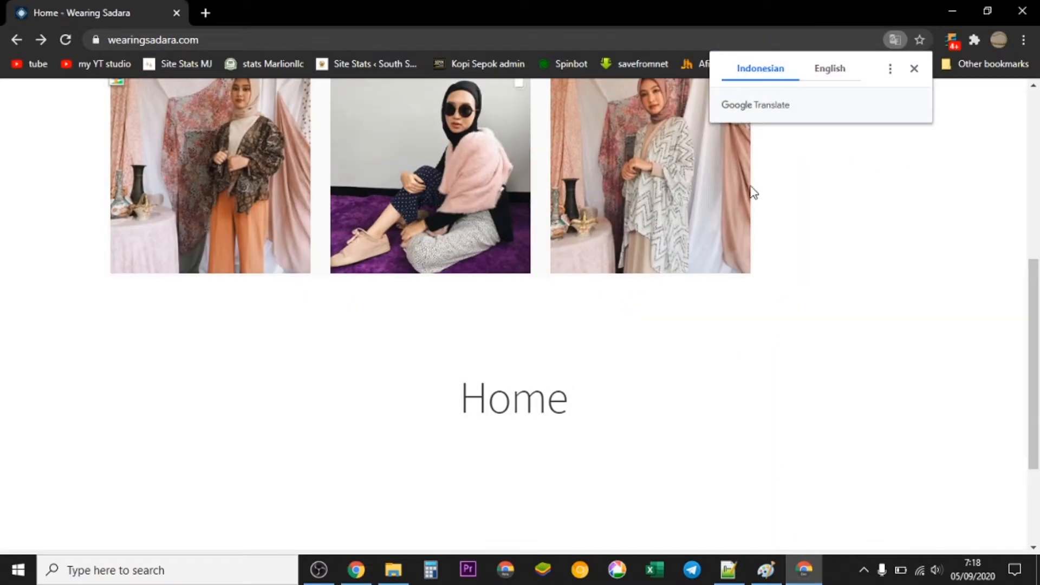
pyautogui.click(66, 39)
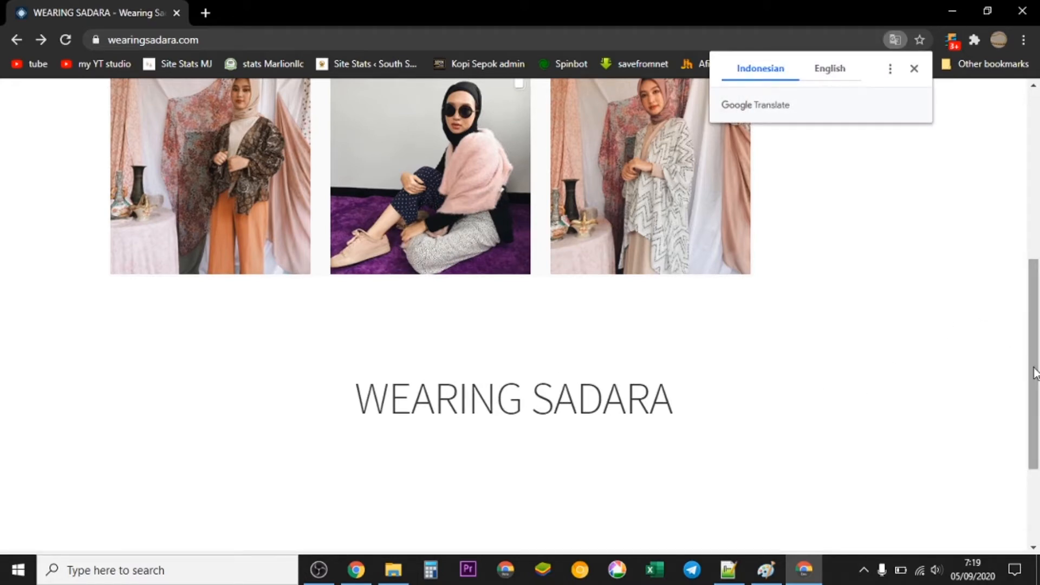
pyautogui.moveTo(1034, 367); pyautogui.dragTo(1038, 317)
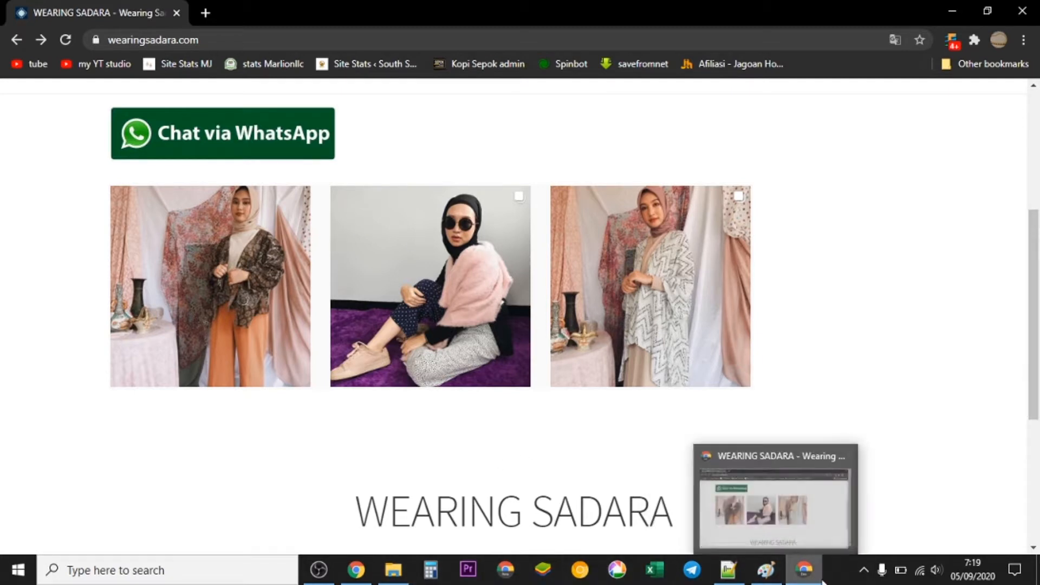
# - Switch back to the first Chrome window, open the wearingsadara Instagram profile and download the photos in the last row of posts
pyautogui.moveTo(356, 573)
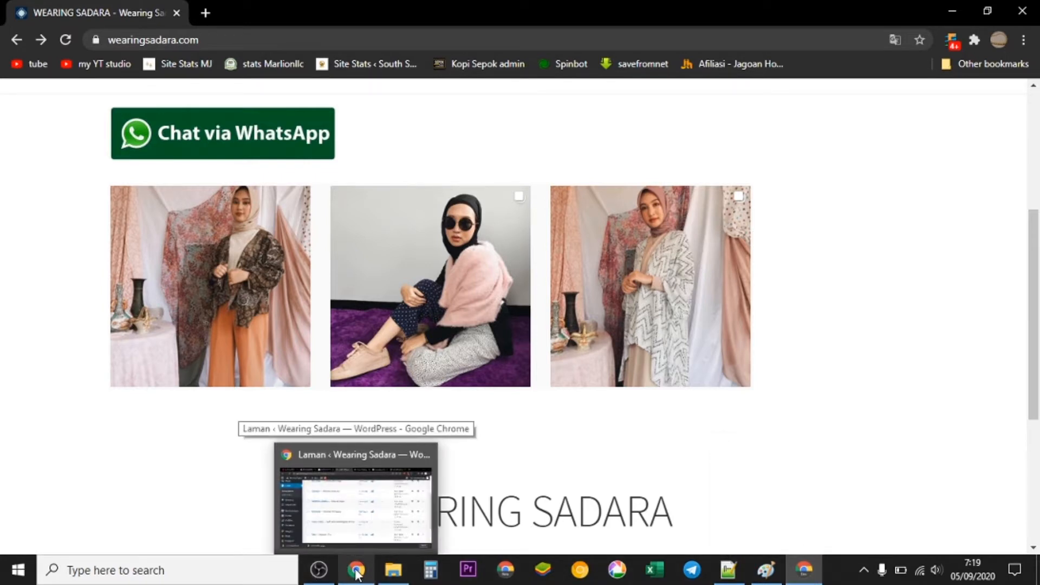
pyautogui.click(356, 573)
pyautogui.click(199, 9)
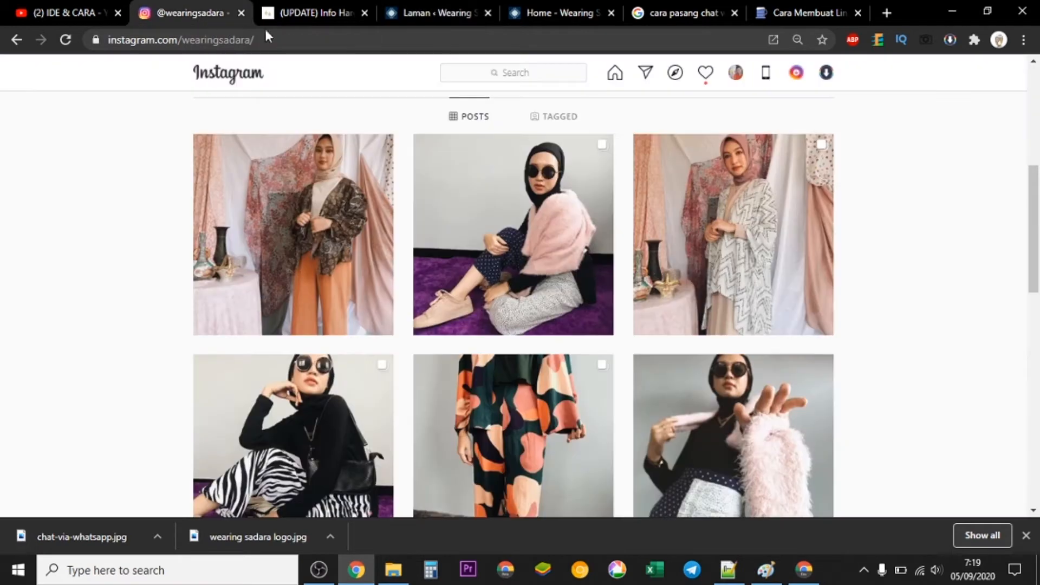
pyautogui.moveTo(1027, 169); pyautogui.dragTo(1029, 419)
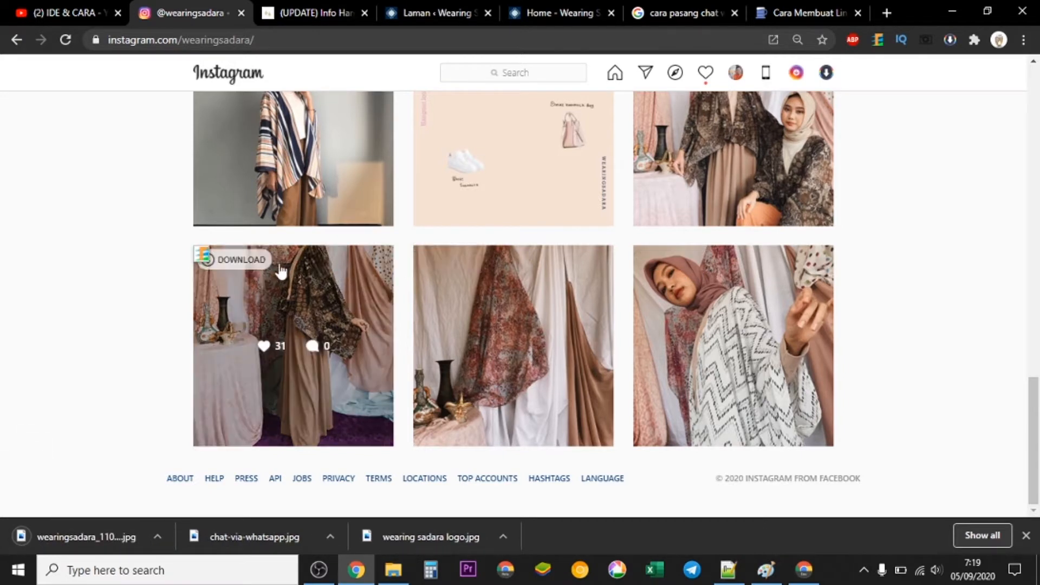
pyautogui.click(244, 261)
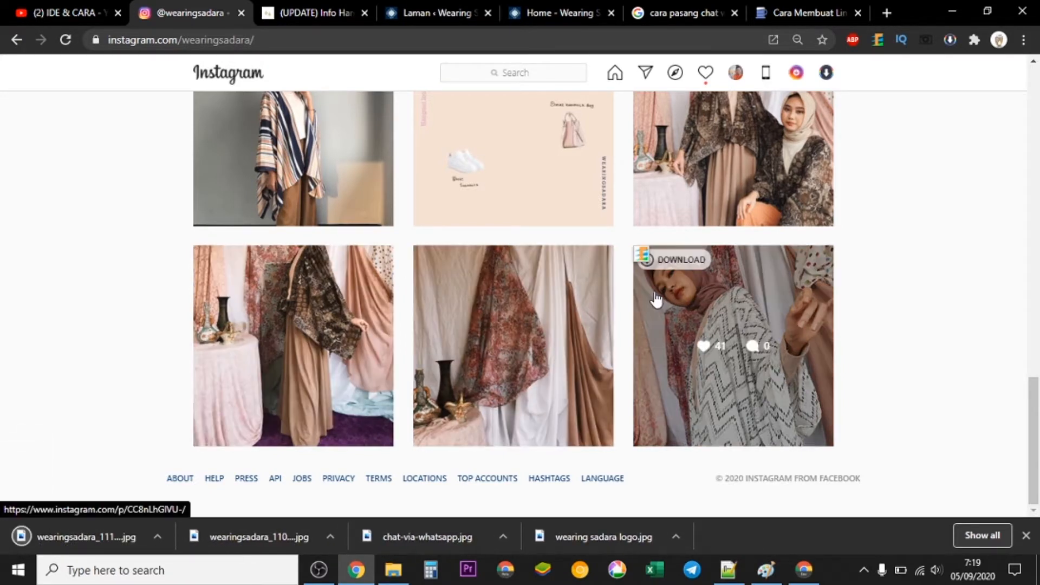
pyautogui.click(229, 265)
pyautogui.scroll(1, 685, 262)
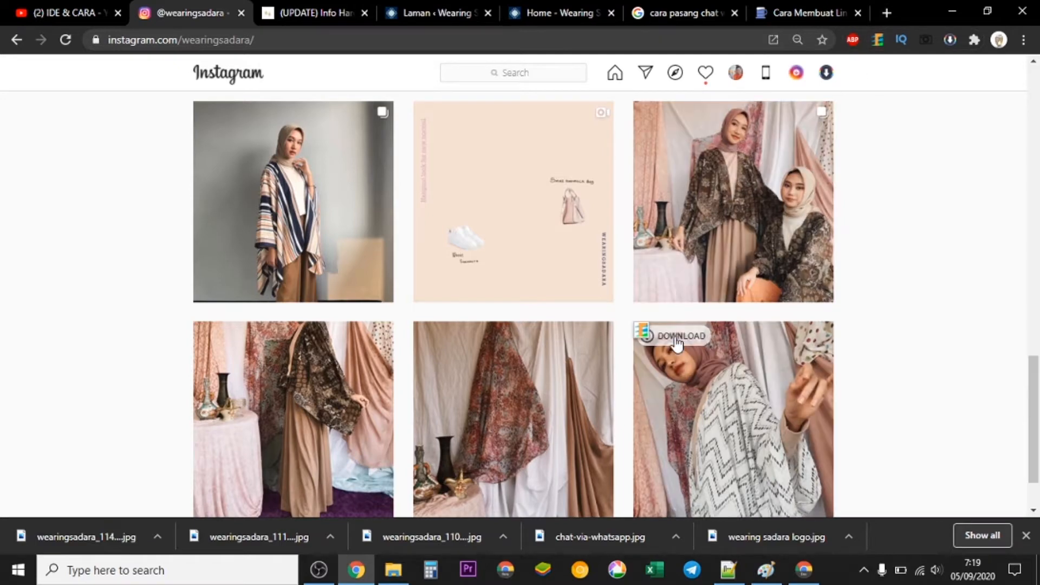
pyautogui.click(676, 341)
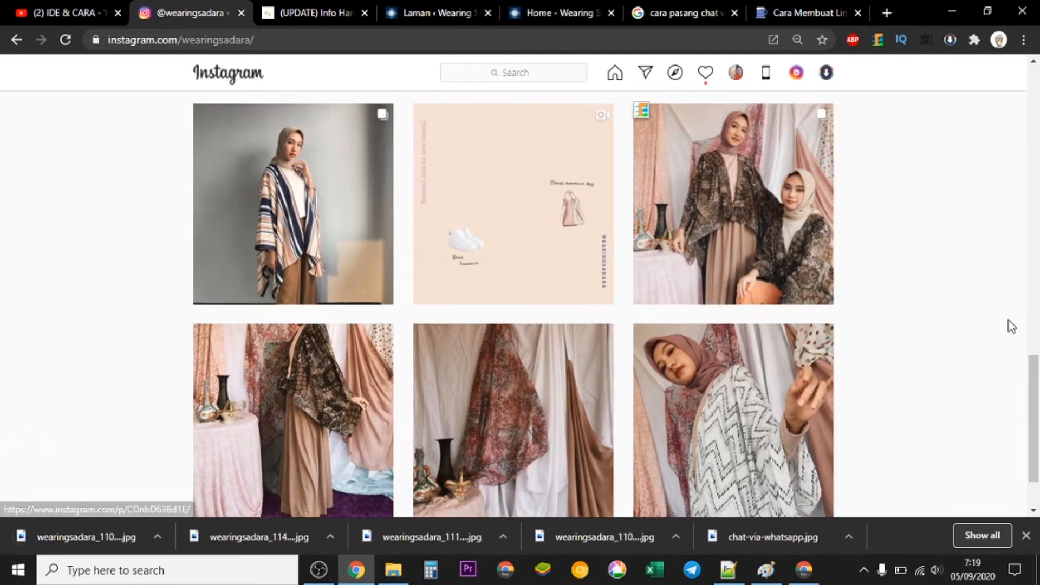
# - Download the three posts in the second-to-last row of the Instagram grid, including the video
pyautogui.scroll(3, 1010, 325)
pyautogui.scroll(-5, 1009, 325)
pyautogui.scroll(4, 1009, 325)
pyautogui.moveTo(693, 201)
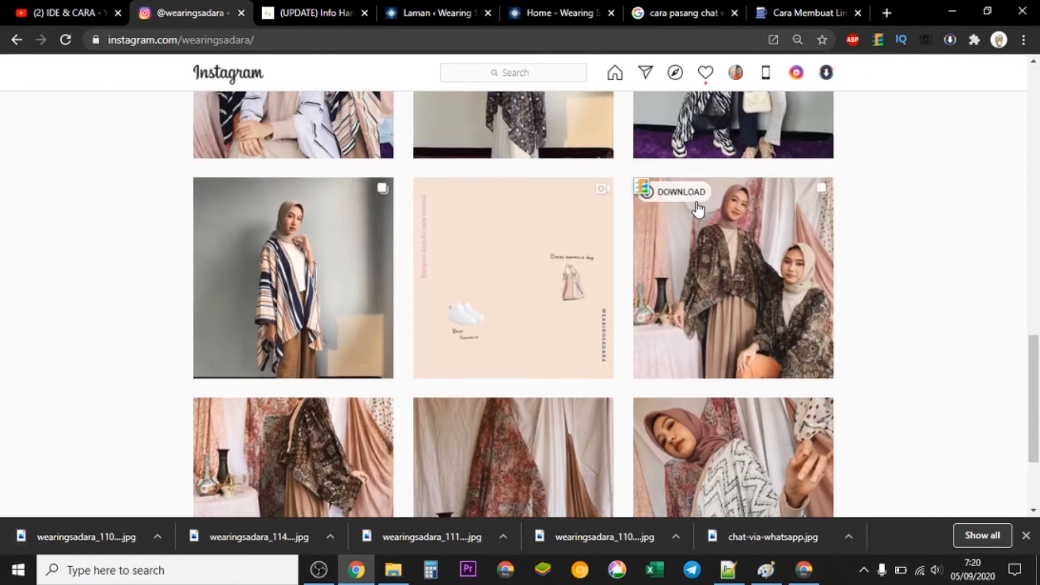
pyautogui.click(465, 202)
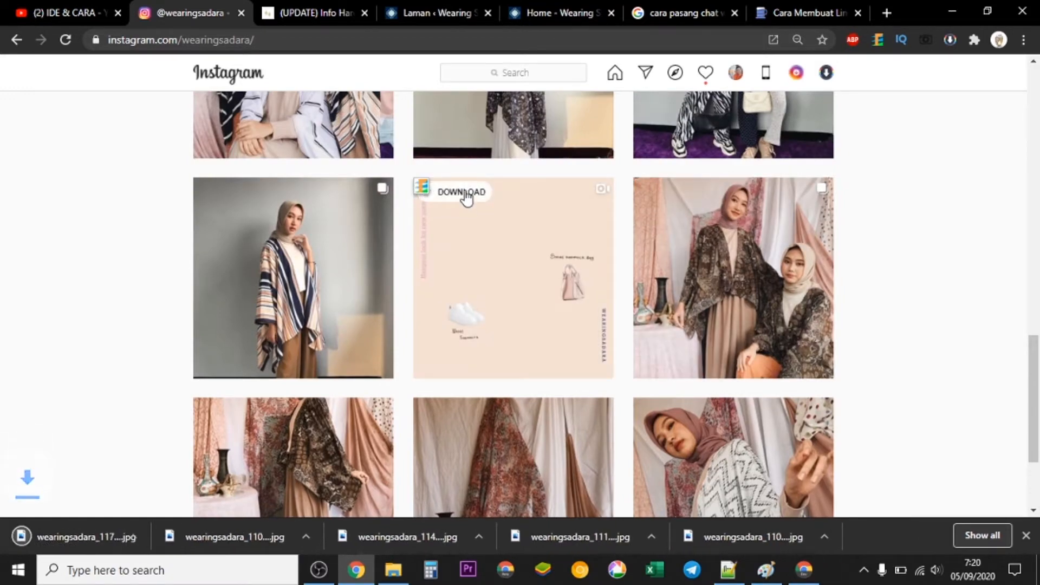
pyautogui.click(254, 195)
# - Download the three photos in the third row of the Instagram grid
pyautogui.scroll(3, 529, 241)
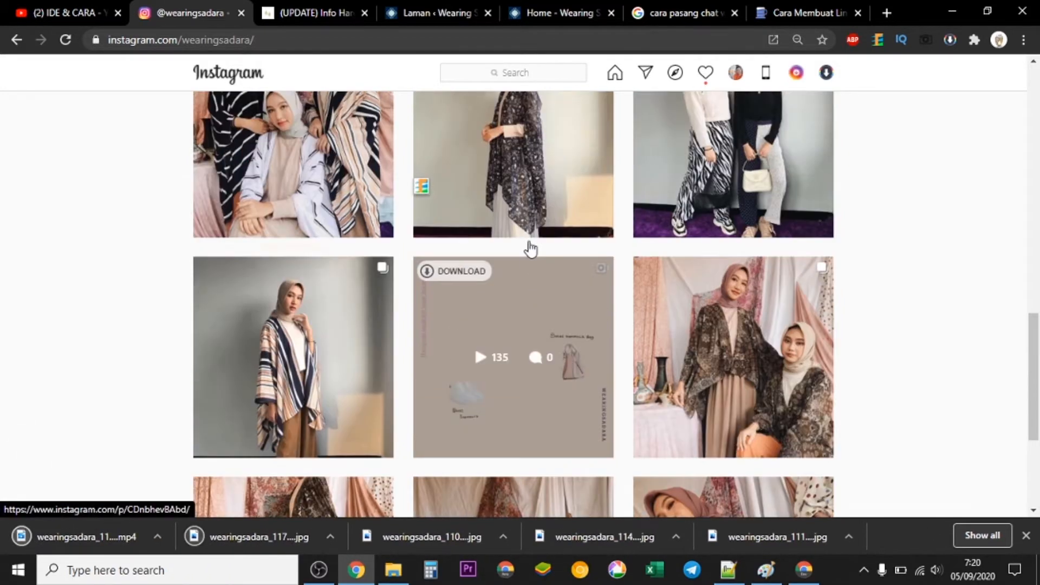
pyautogui.click(671, 202)
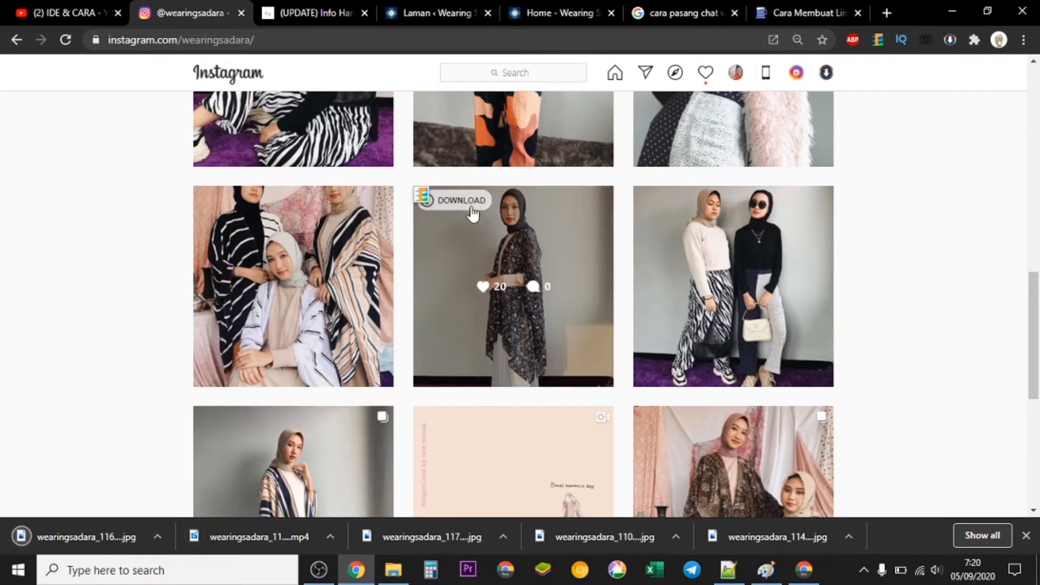
pyautogui.click(469, 201)
pyautogui.click(244, 200)
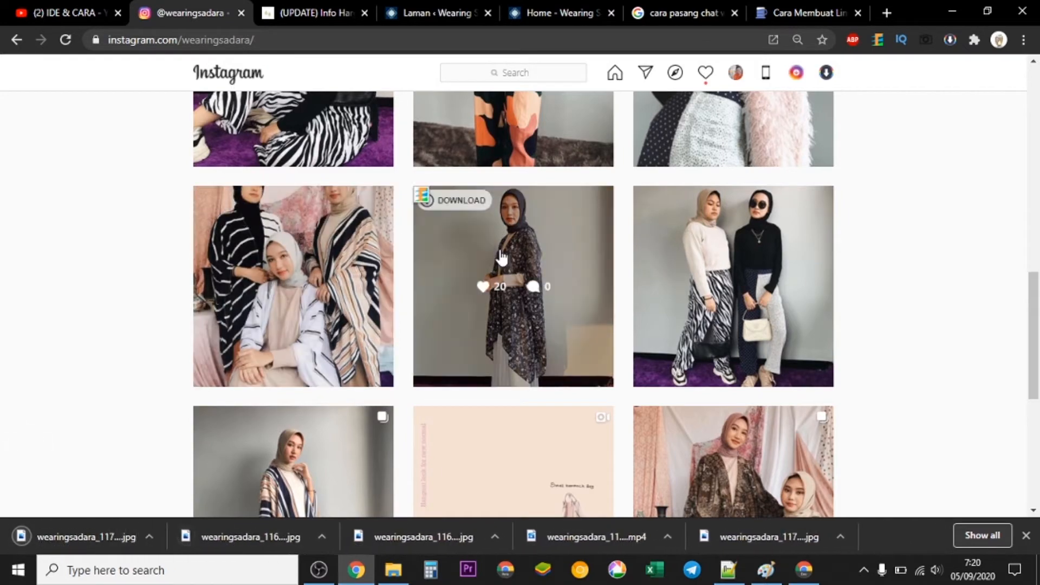
# - Download the three photos in the second row of the Instagram grid
pyautogui.scroll(3, 503, 259)
pyautogui.click(671, 210)
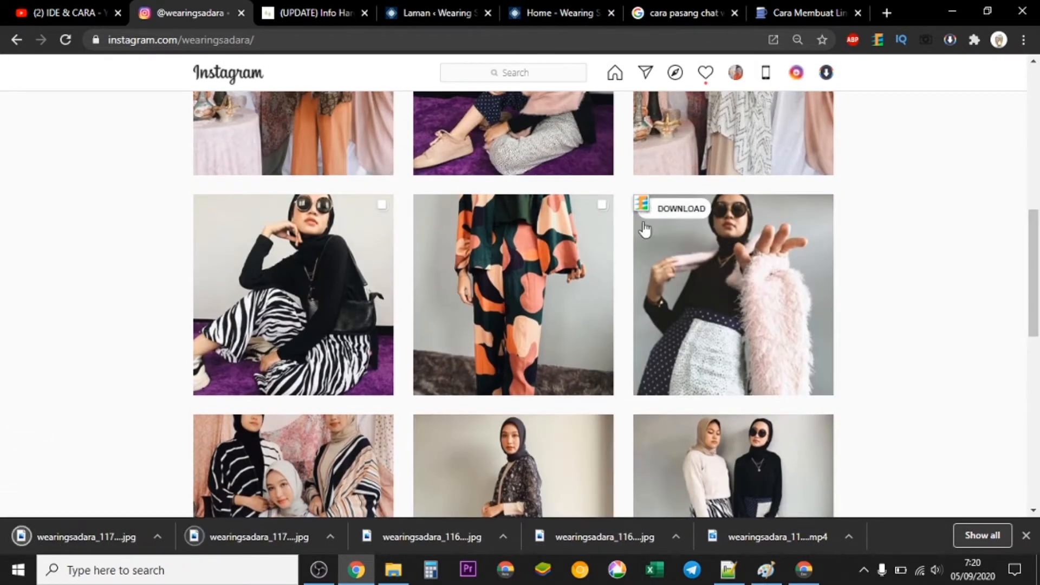
pyautogui.scroll(1, 502, 264)
pyautogui.click(456, 283)
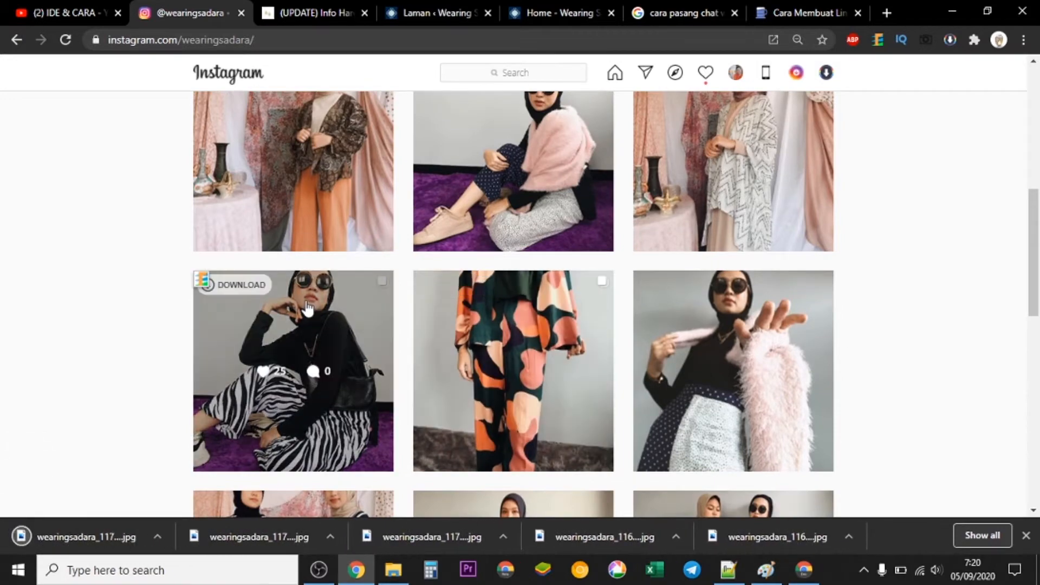
pyautogui.click(235, 298)
# - Download the three photos in the first row of the Instagram grid
pyautogui.scroll(3, 541, 282)
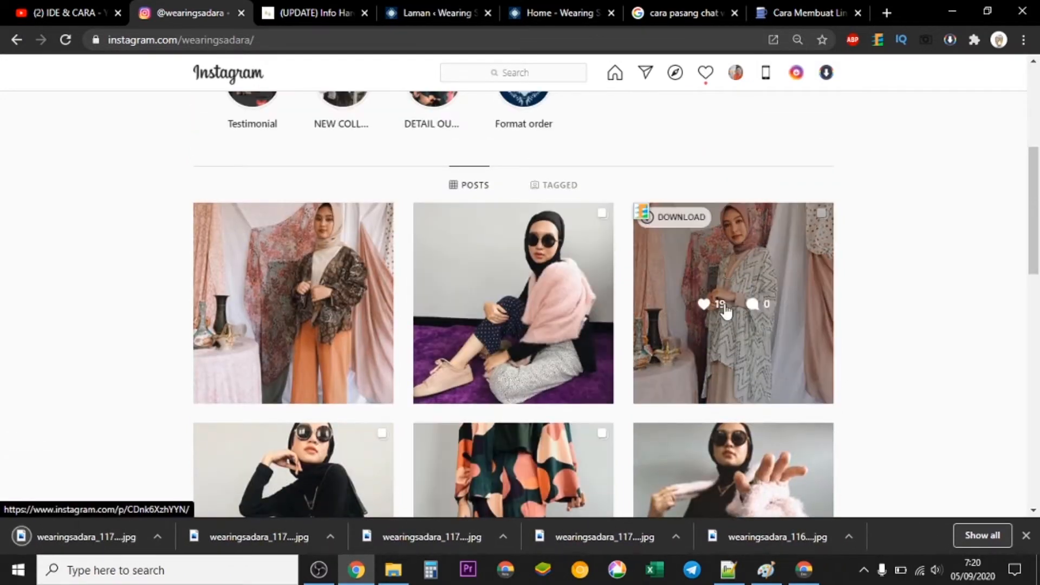
pyautogui.click(692, 236)
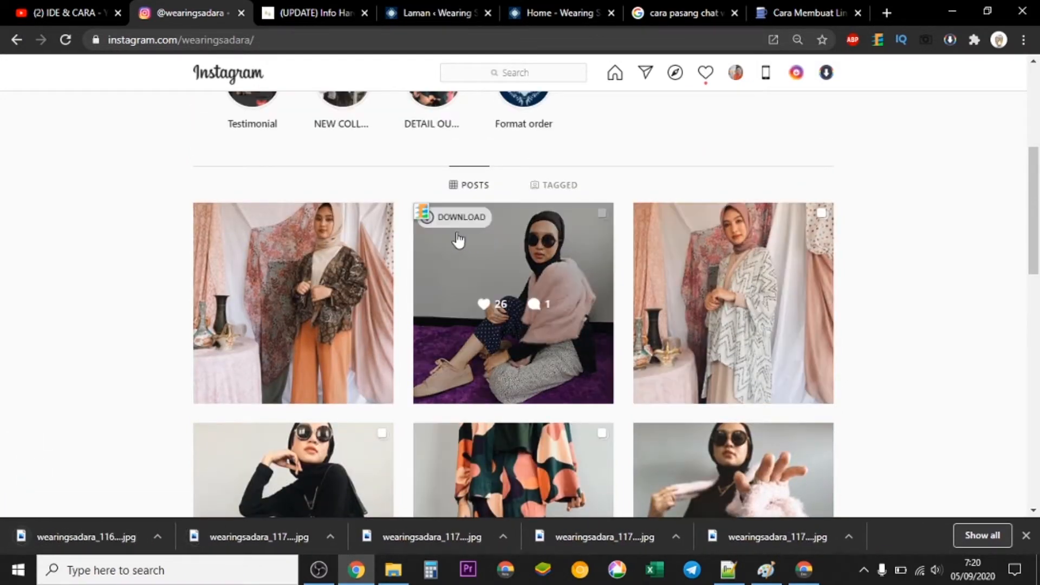
pyautogui.click(457, 228)
pyautogui.click(238, 216)
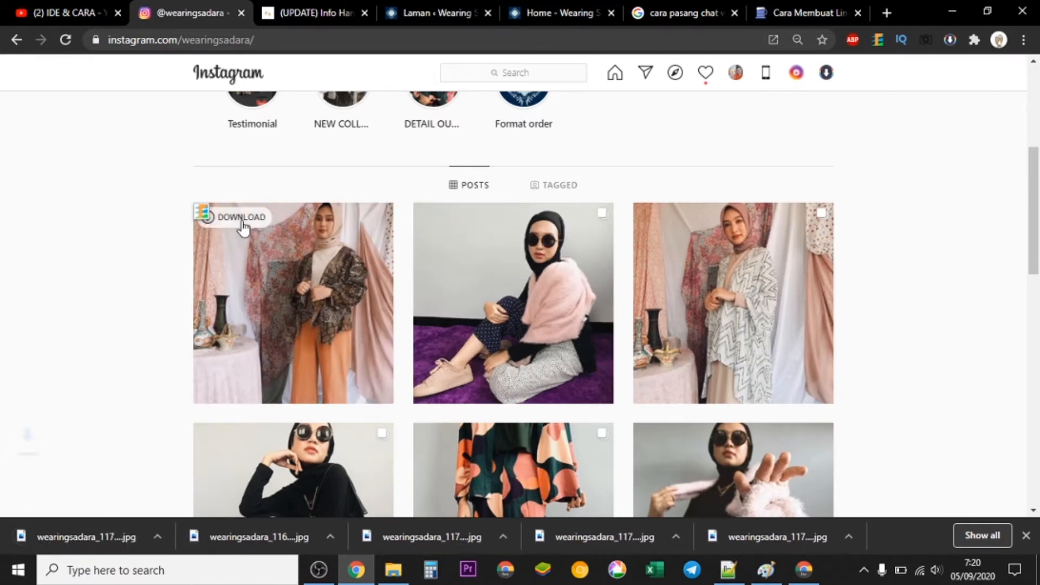
# - Look through all rows of the Instagram post grid to review the product photos
pyautogui.scroll(-1, 1037, 238)
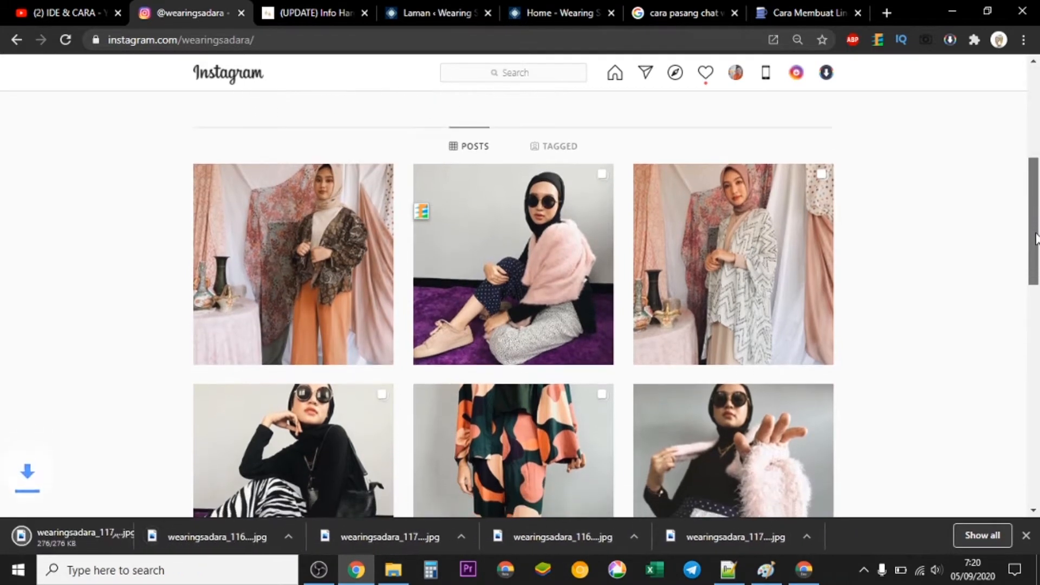
pyautogui.moveTo(1036, 241); pyautogui.dragTo(1014, 466)
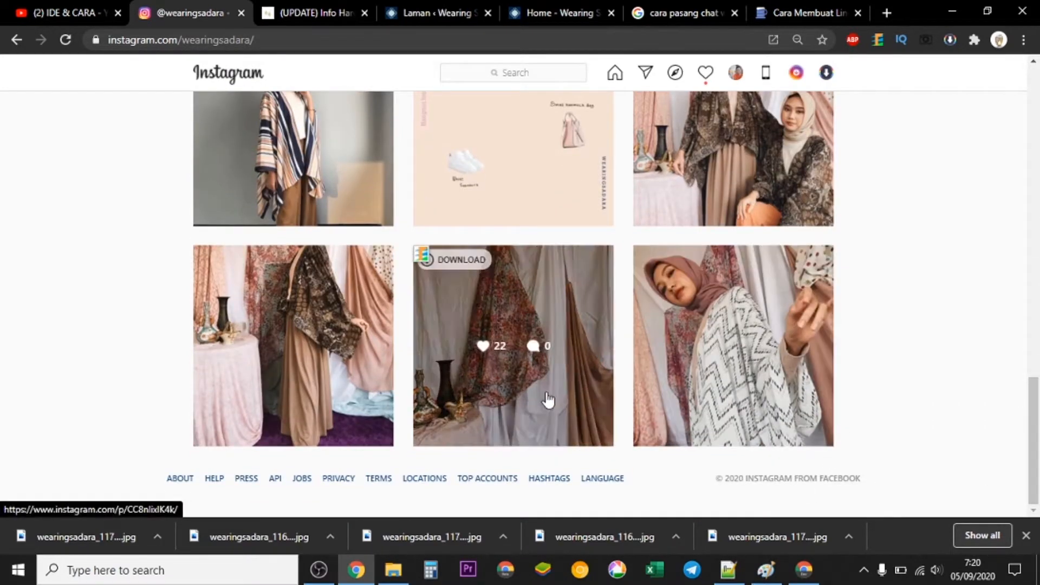
pyautogui.moveTo(1035, 435); pyautogui.dragTo(1039, 363)
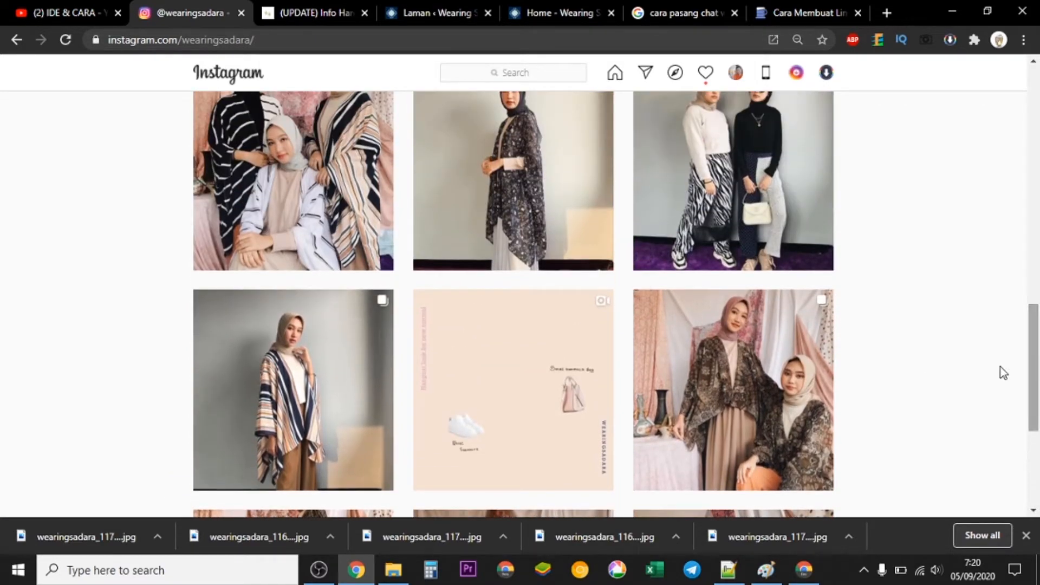
pyautogui.scroll(3, 1011, 329)
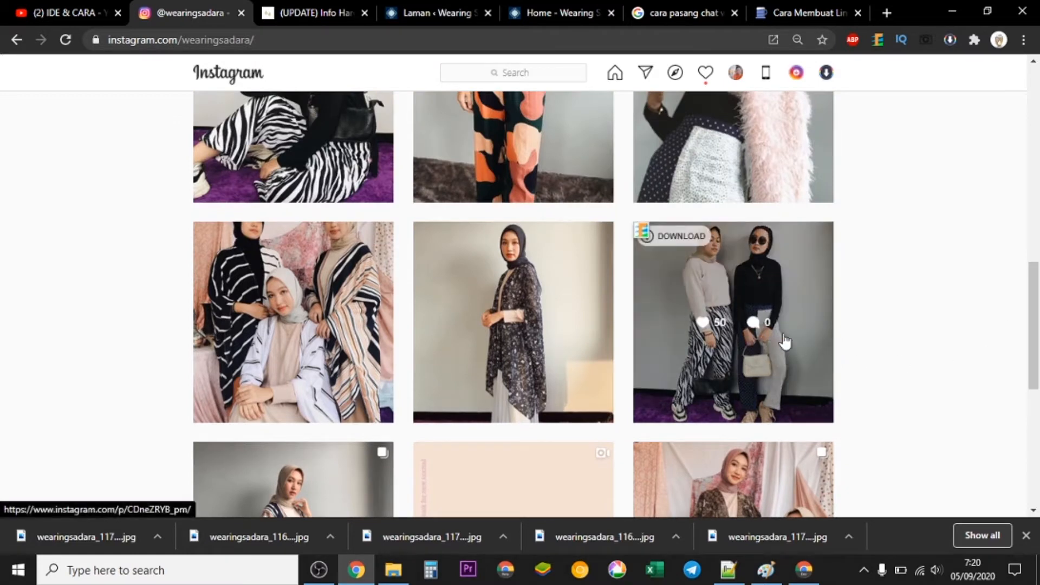
pyautogui.moveTo(1035, 363); pyautogui.dragTo(1037, 297)
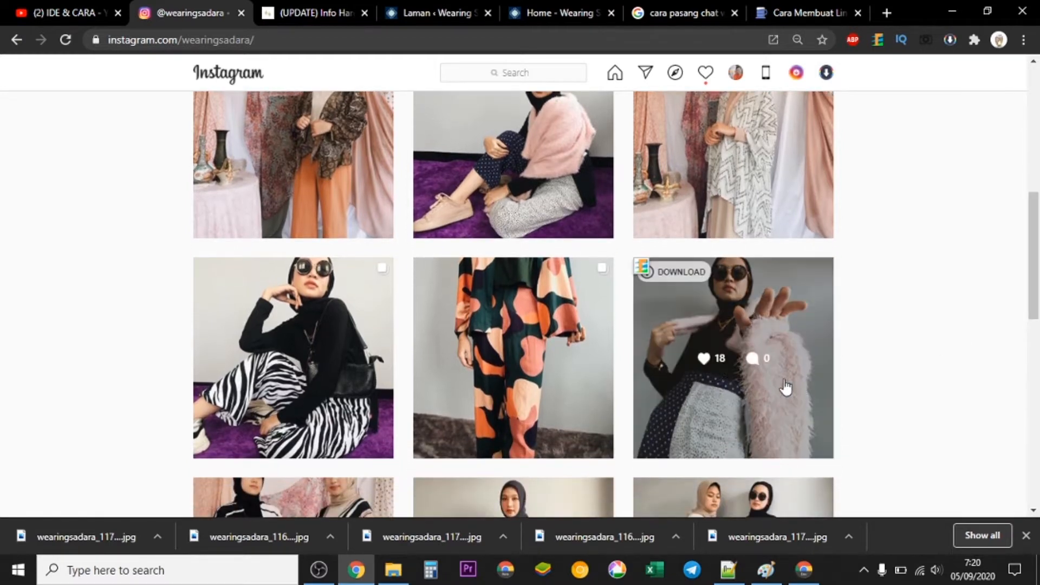
pyautogui.moveTo(1035, 275); pyautogui.dragTo(1037, 216)
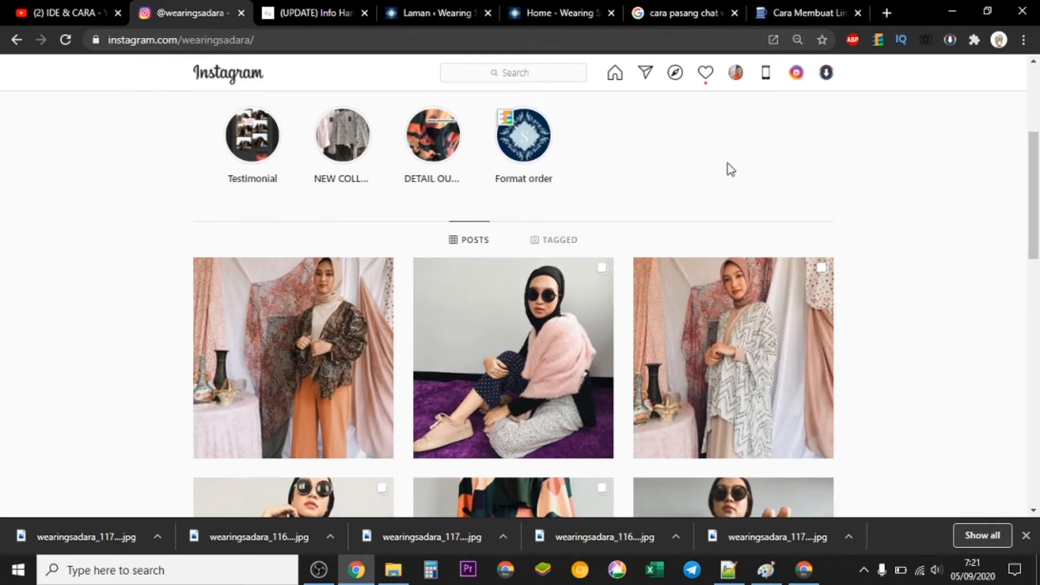
# - Close the missjoaquim.com page and open the WordPress dashboard of the Wearing Sadara store
pyautogui.click(312, 16)
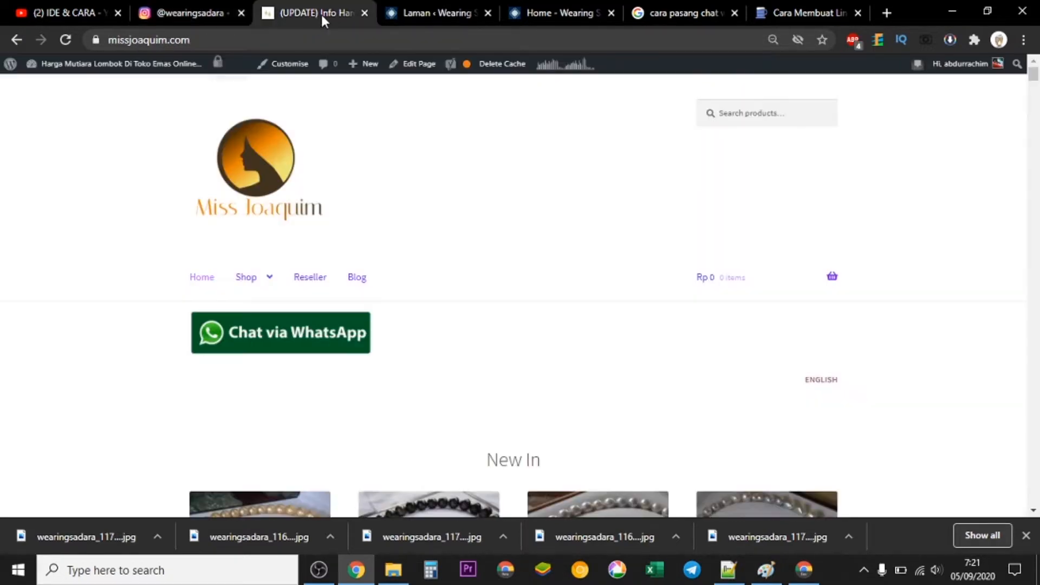
pyautogui.click(364, 13)
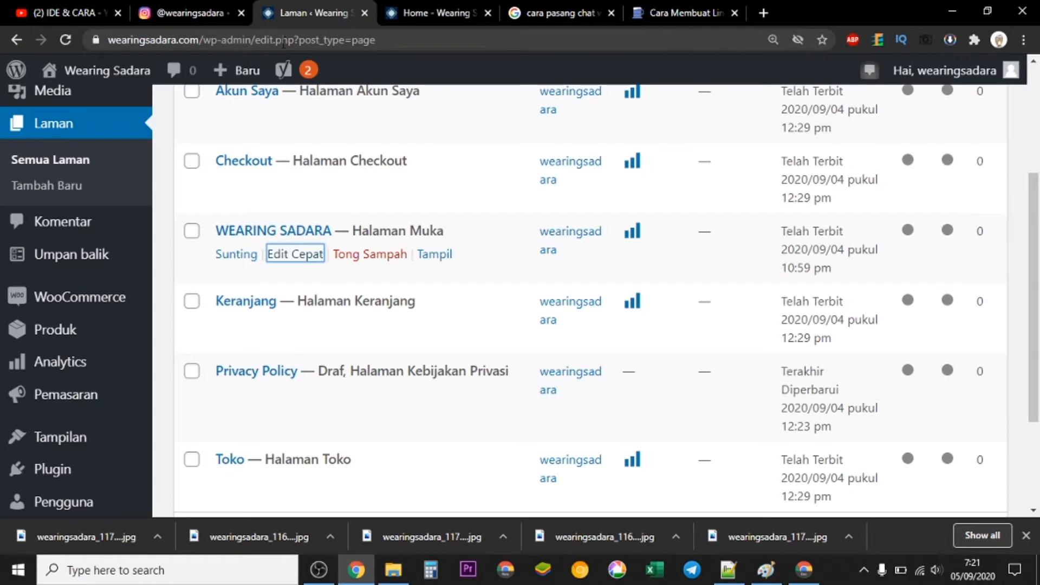
pyautogui.moveTo(128, 93)
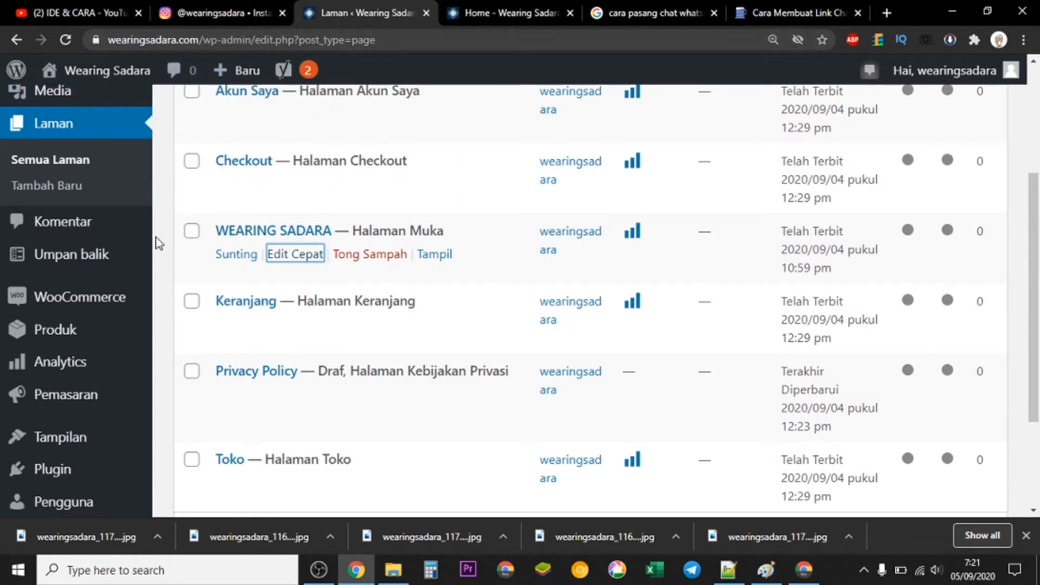
pyautogui.moveTo(81, 332)
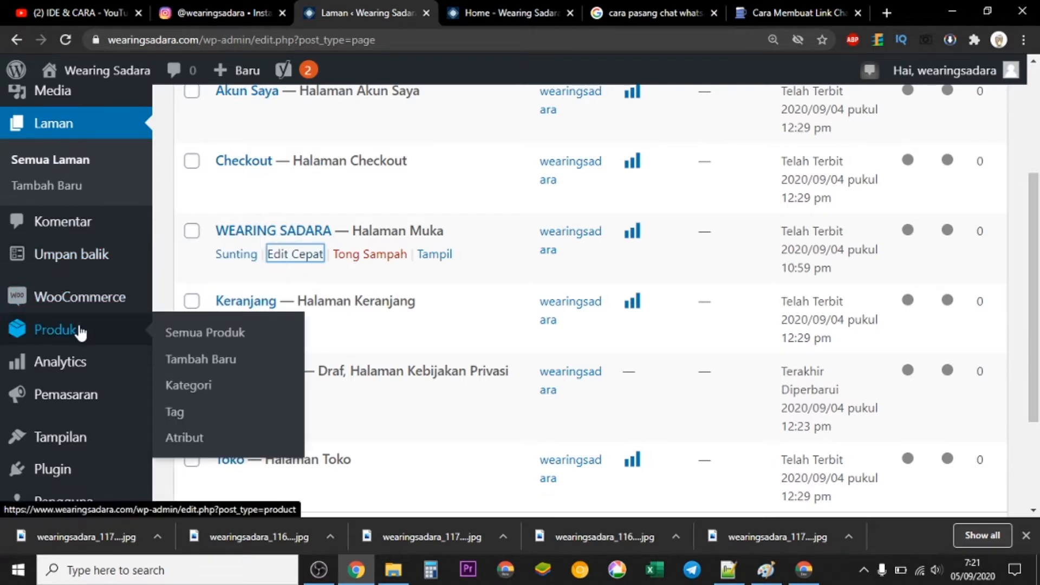
pyautogui.scroll(3, 1034, 112)
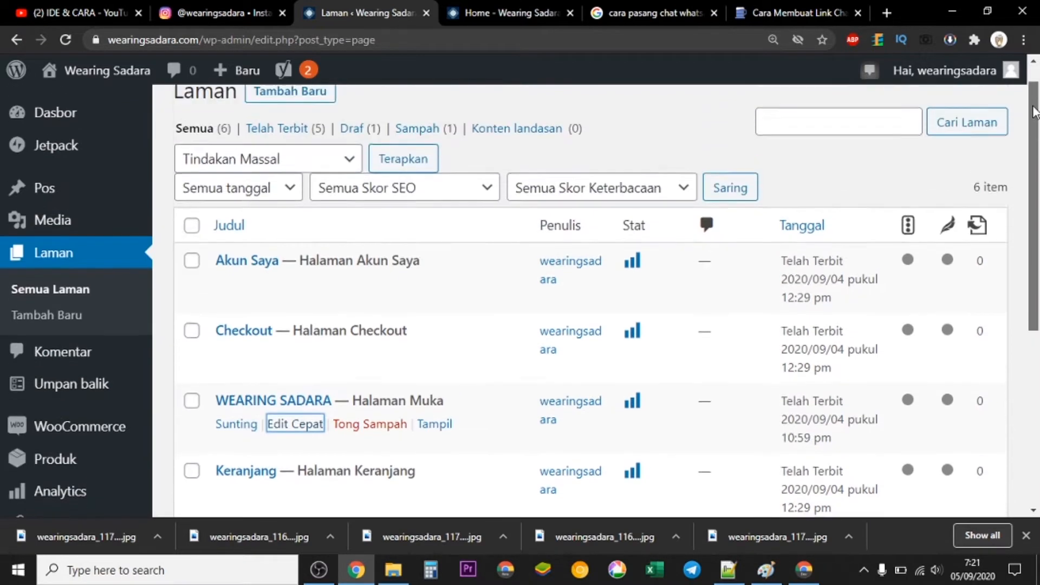
pyautogui.moveTo(1034, 113); pyautogui.dragTo(1035, 71)
pyautogui.moveTo(129, 80)
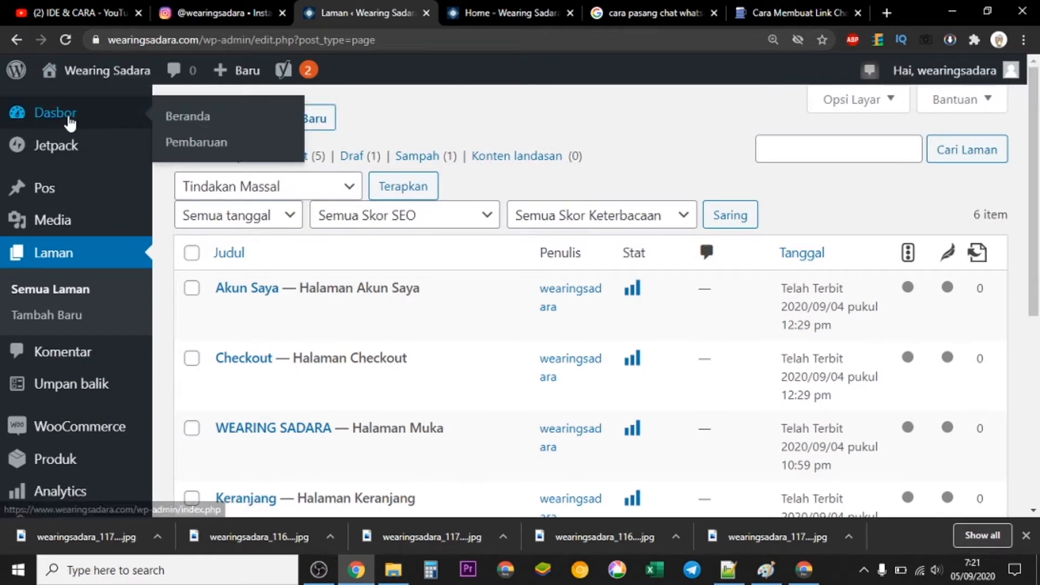
pyautogui.click(69, 122)
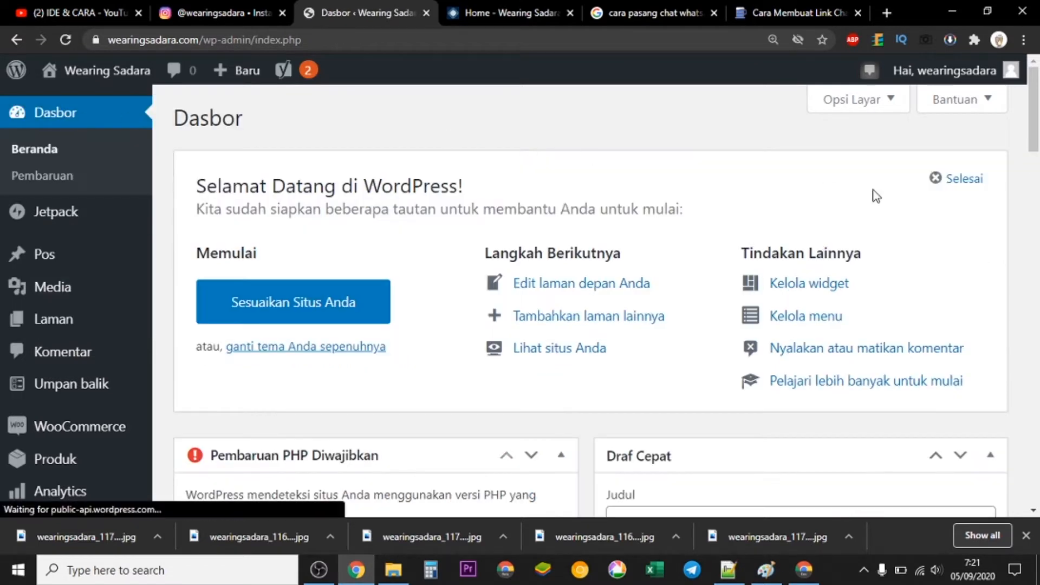
pyautogui.moveTo(1034, 133); pyautogui.dragTo(1038, 97)
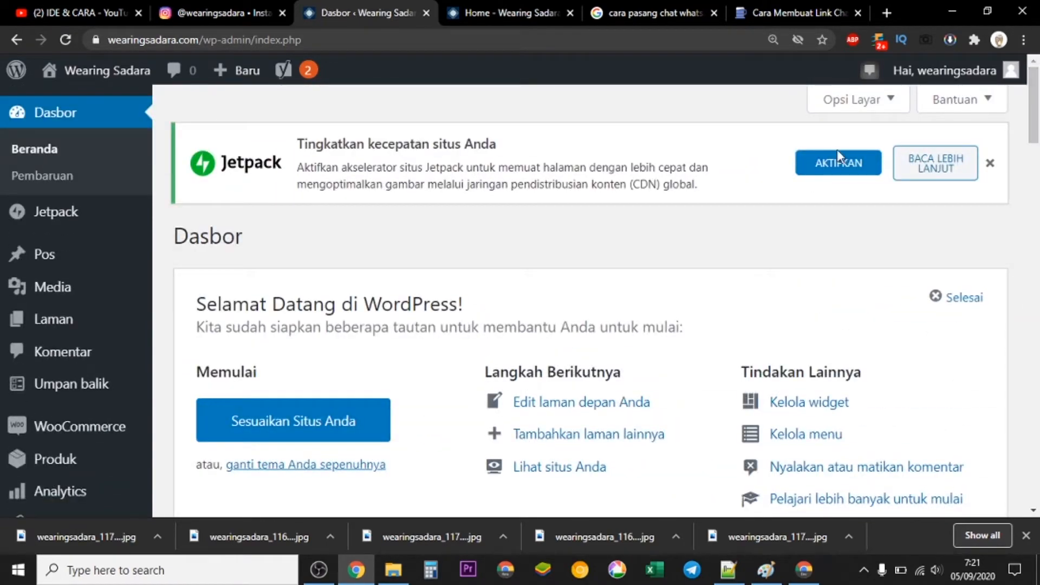
# - Start a new product in the store and check the last row of the Instagram grid for an item to list
pyautogui.moveTo(246, 81)
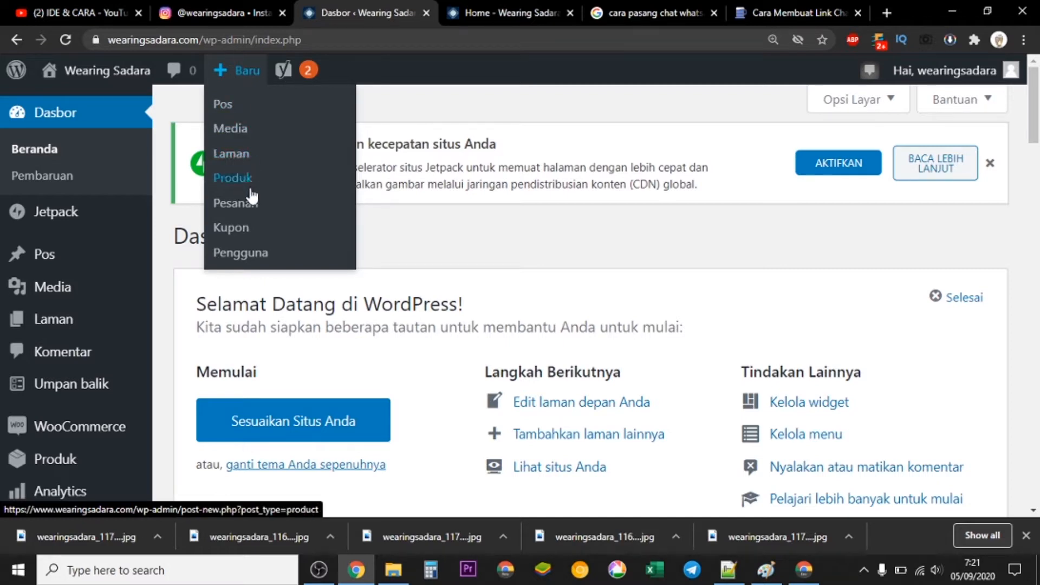
pyautogui.click(228, 187)
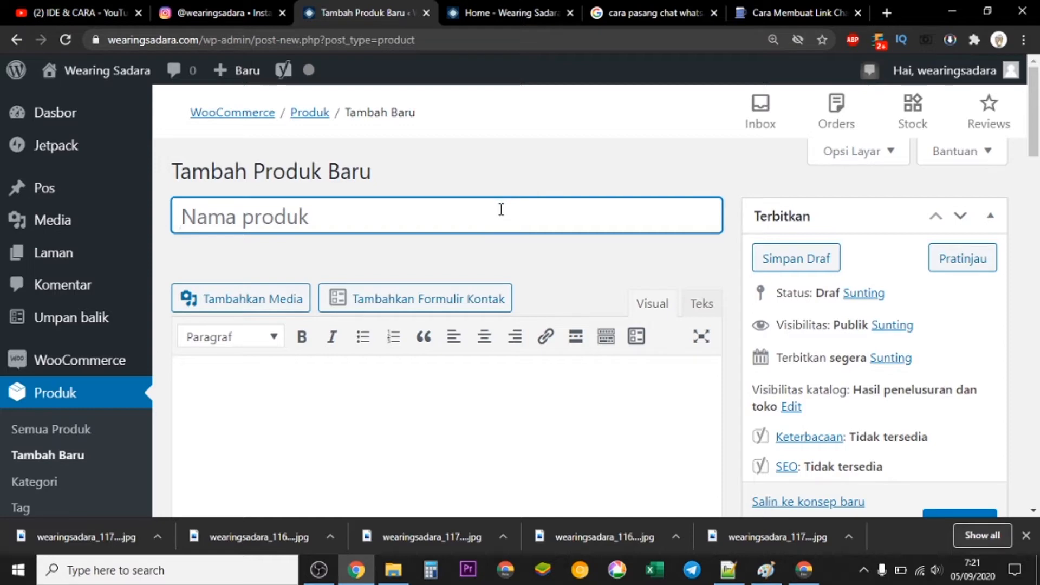
pyautogui.click(206, 15)
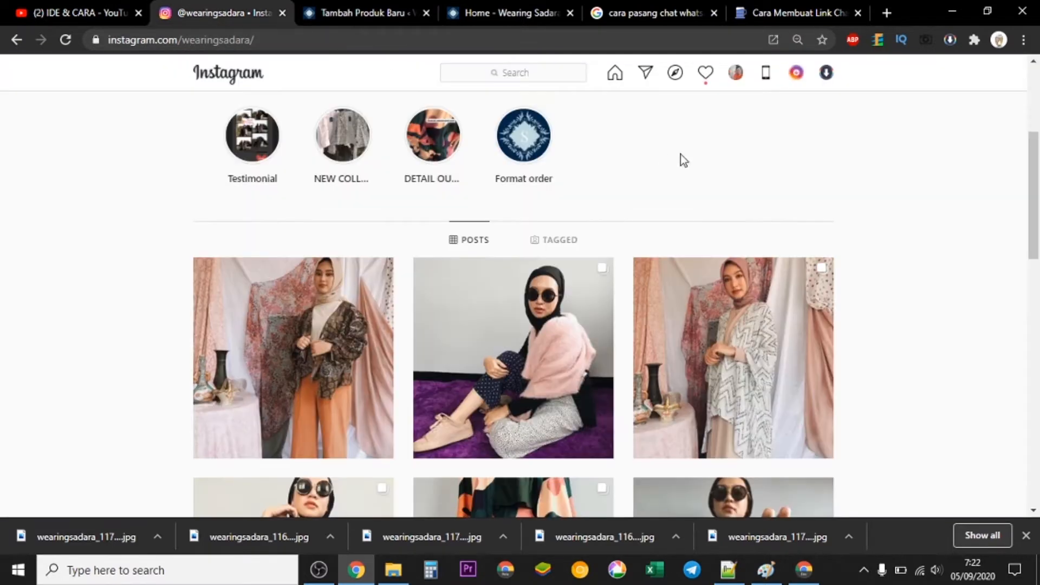
pyautogui.moveTo(1034, 160); pyautogui.dragTo(1037, 409)
pyautogui.moveTo(774, 352)
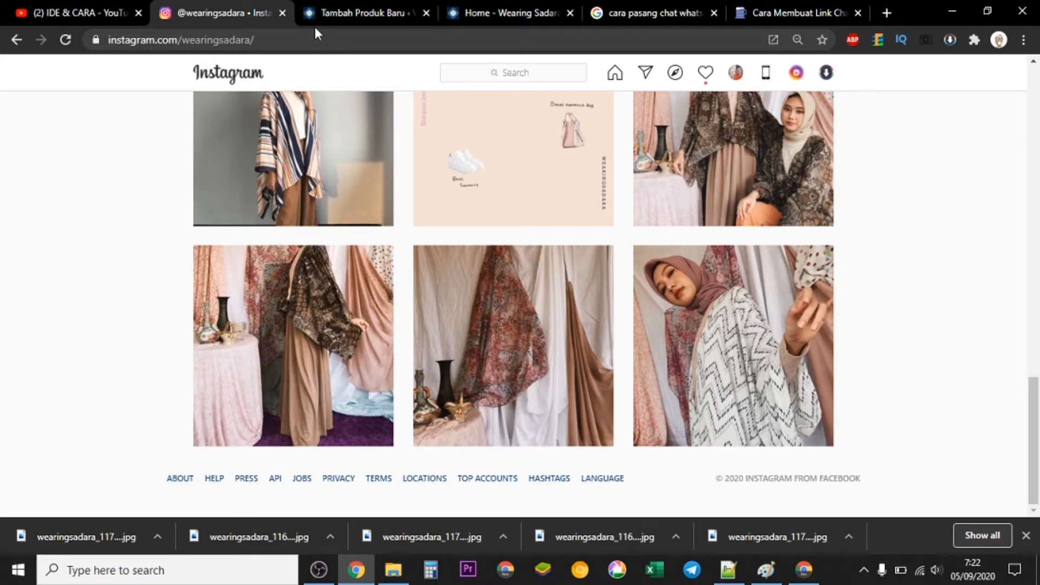
pyautogui.click(380, 13)
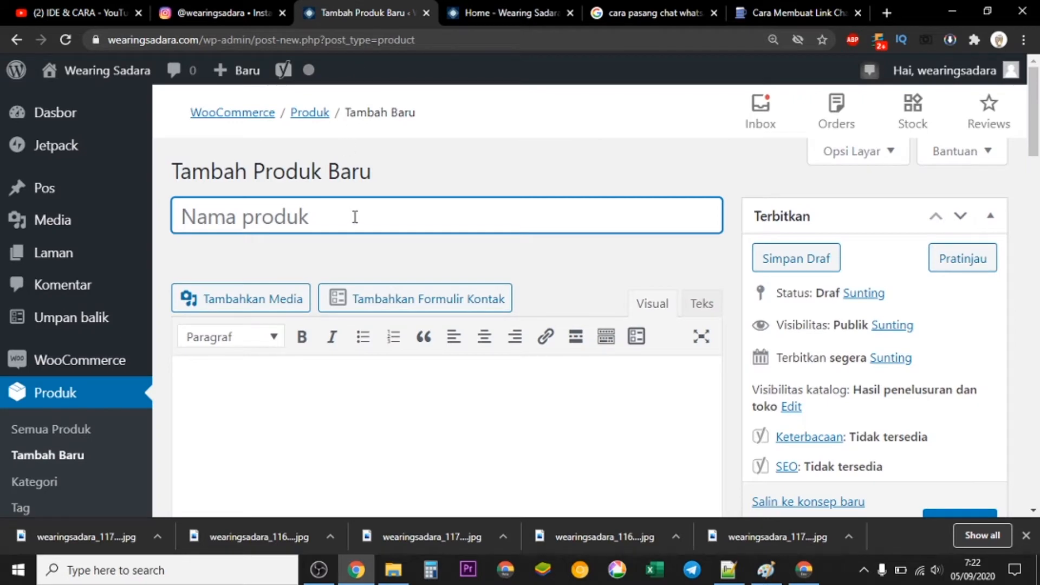
pyautogui.write('oUTER')
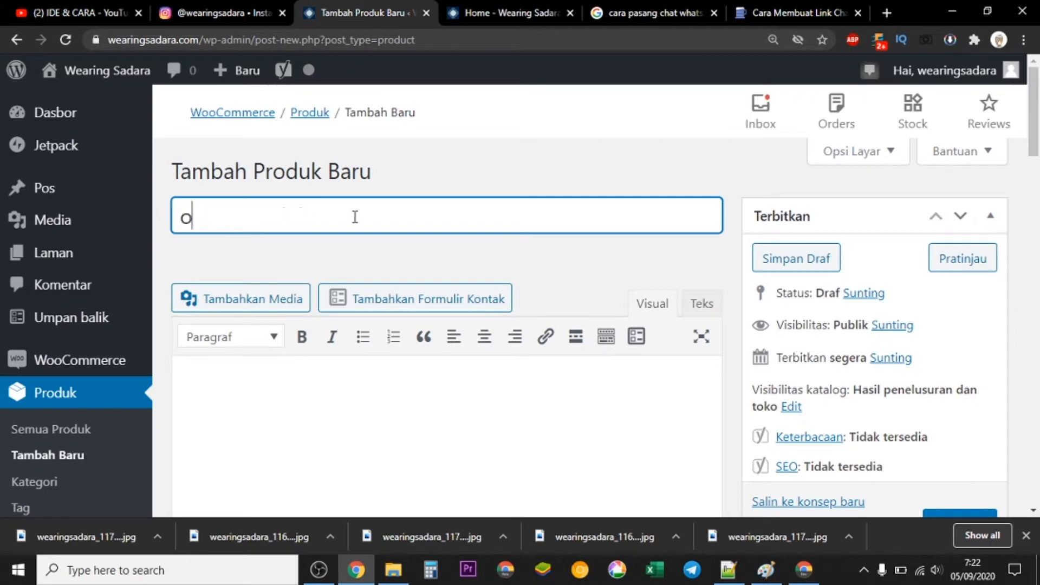
pyautogui.press('BackSpace')
pyautogui.press('BackSpace')
pyautogui.press('BackSpace')
pyautogui.press('BackSpace')
pyautogui.press('BackSpace')
pyautogui.press('BackSpace')
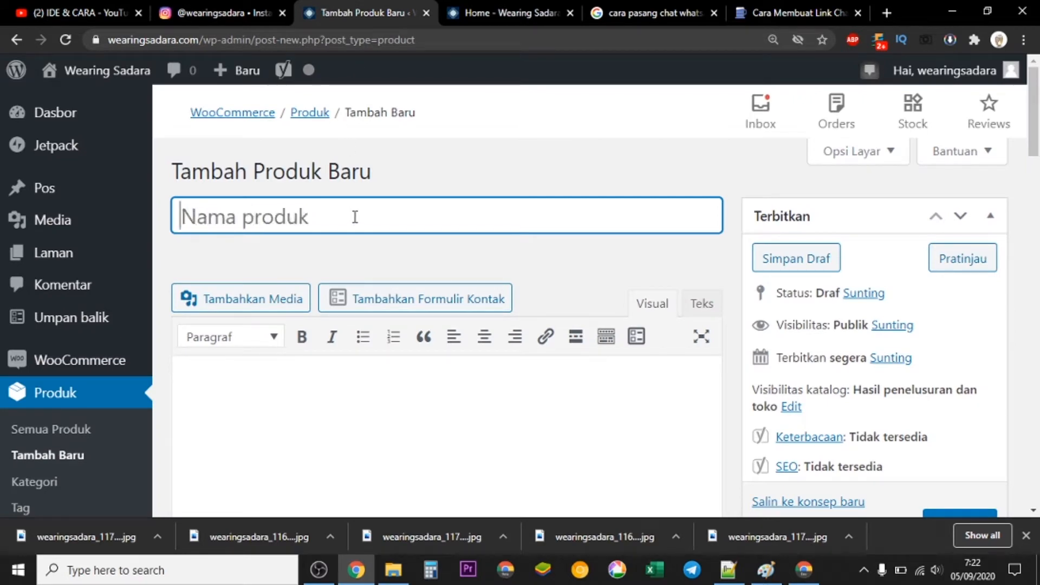
pyautogui.write('oUTER')
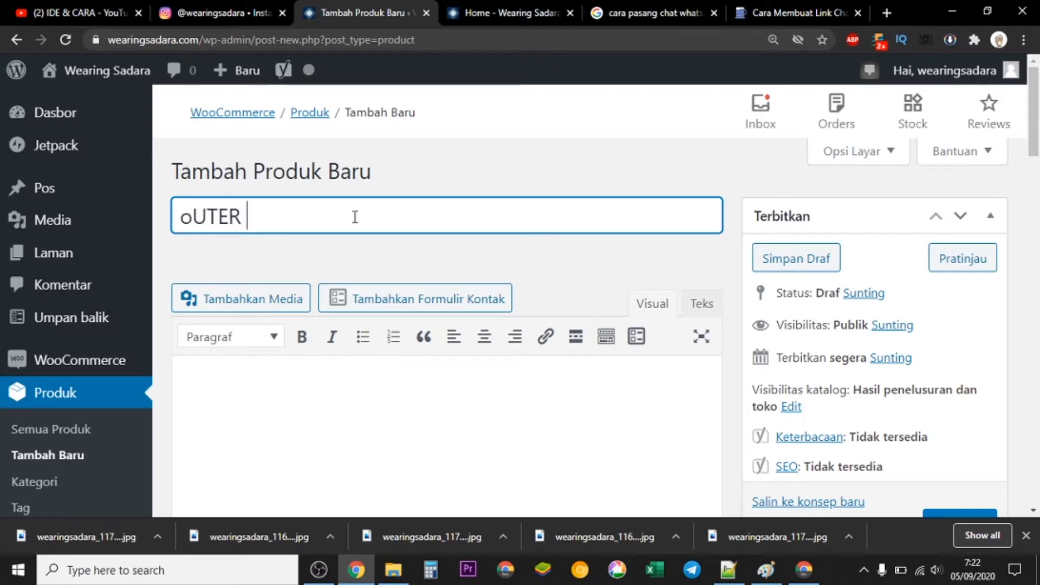
pyautogui.press('BackSpace')
pyautogui.press('BackSpace')
pyautogui.press('BackSpace')
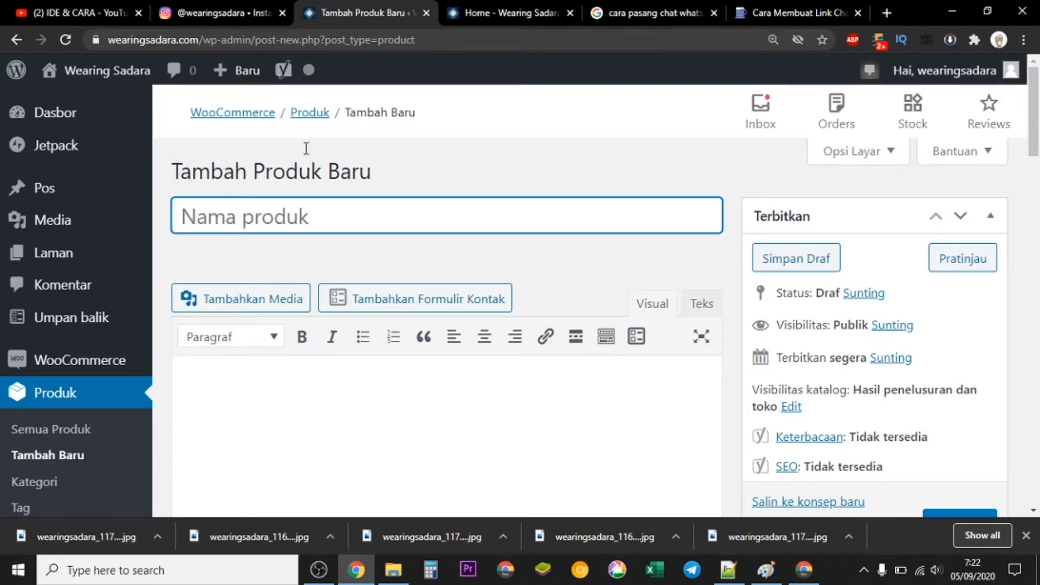
# - Open the last Instagram post, showing the white zigzag outer, separately and copy its caption from "The joy of dressing" through "wearing sadara"
pyautogui.click(223, 12)
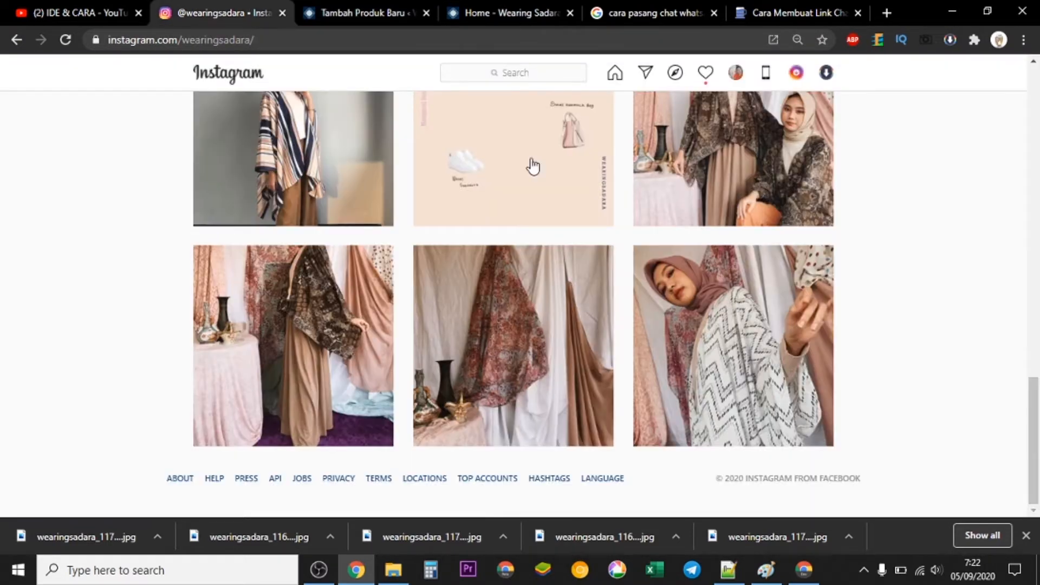
pyautogui.rightClick(749, 320)
pyautogui.click(760, 322)
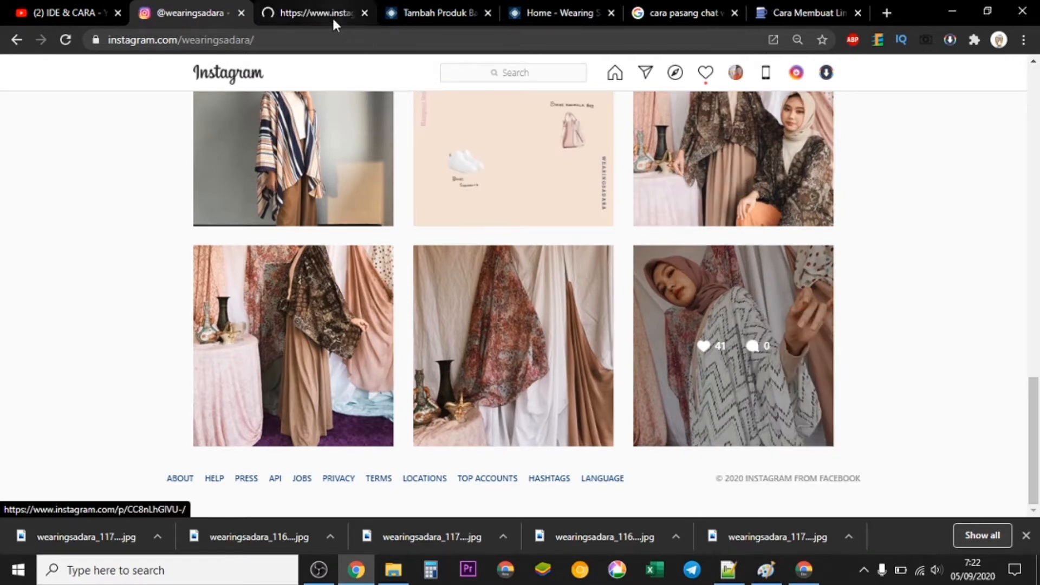
pyautogui.click(326, 15)
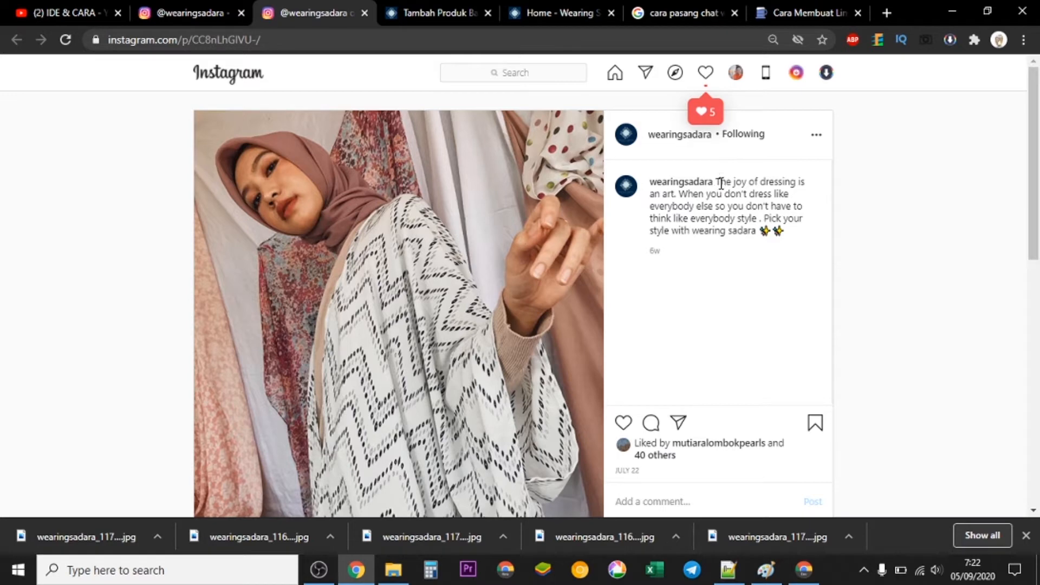
pyautogui.moveTo(721, 183); pyautogui.dragTo(761, 224)
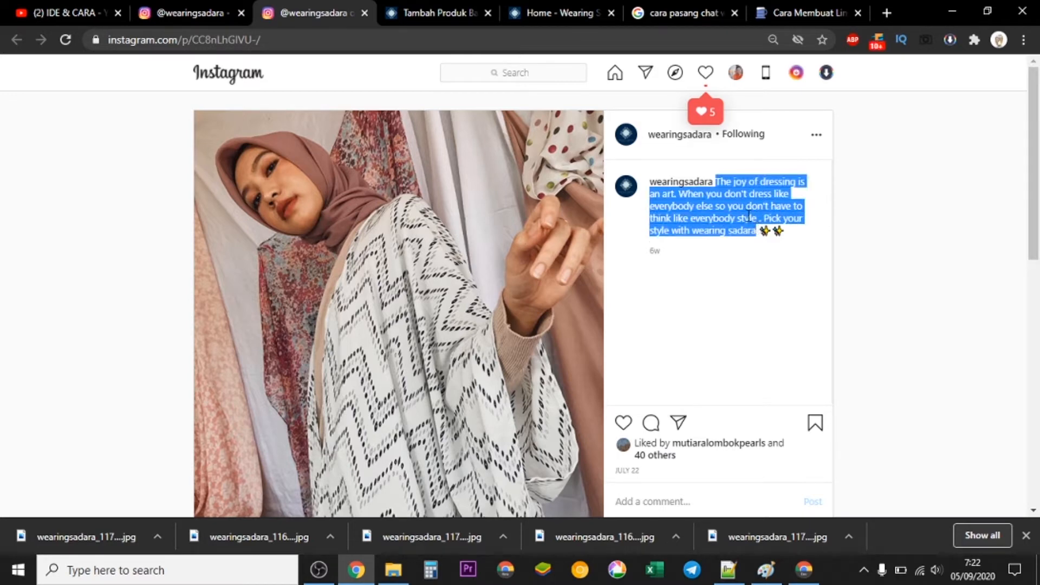
pyautogui.rightClick(747, 209)
pyautogui.click(758, 221)
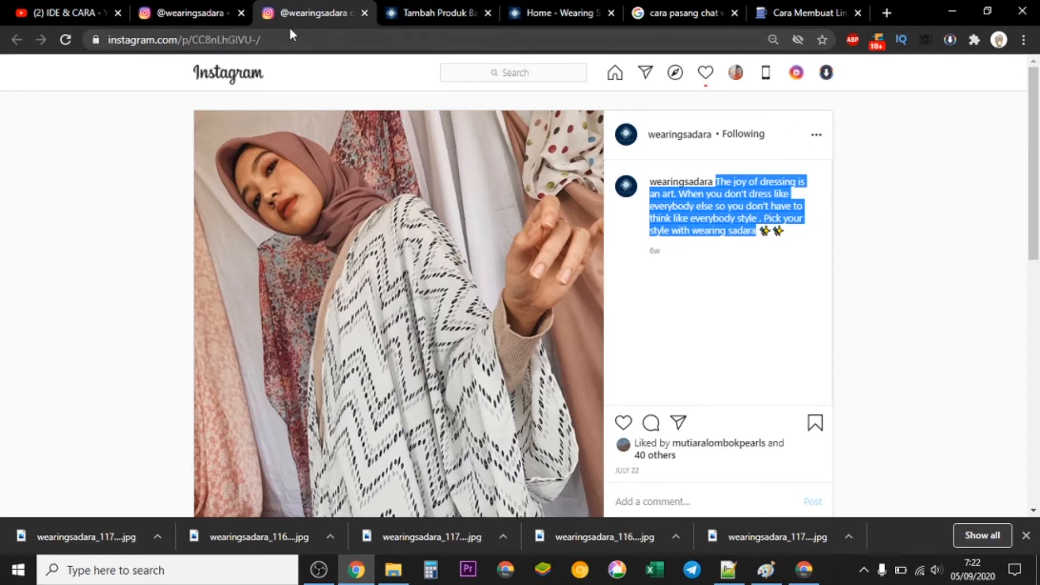
# - Paste the copied Instagram caption into the new product's short description (Deskripsi Singkat Produk)
pyautogui.click(417, 20)
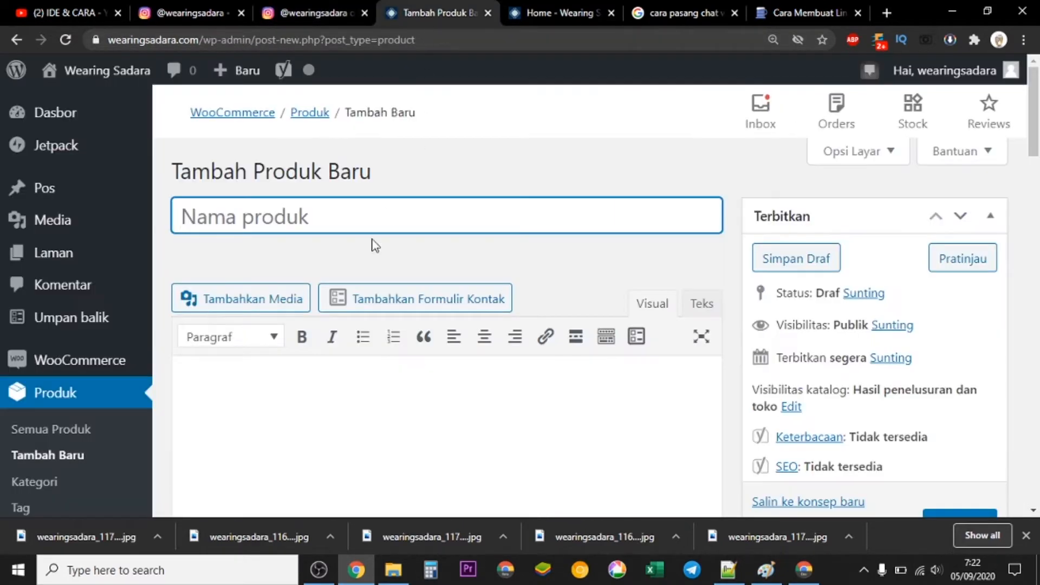
pyautogui.click(338, 392)
pyautogui.rightClick(337, 390)
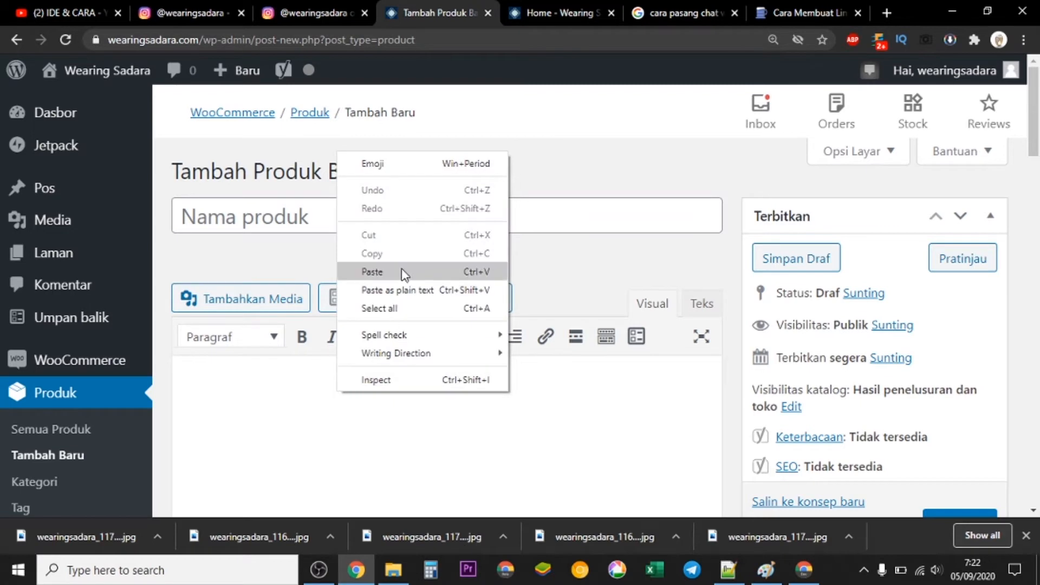
pyautogui.moveTo(1035, 131); pyautogui.dragTo(1038, 469)
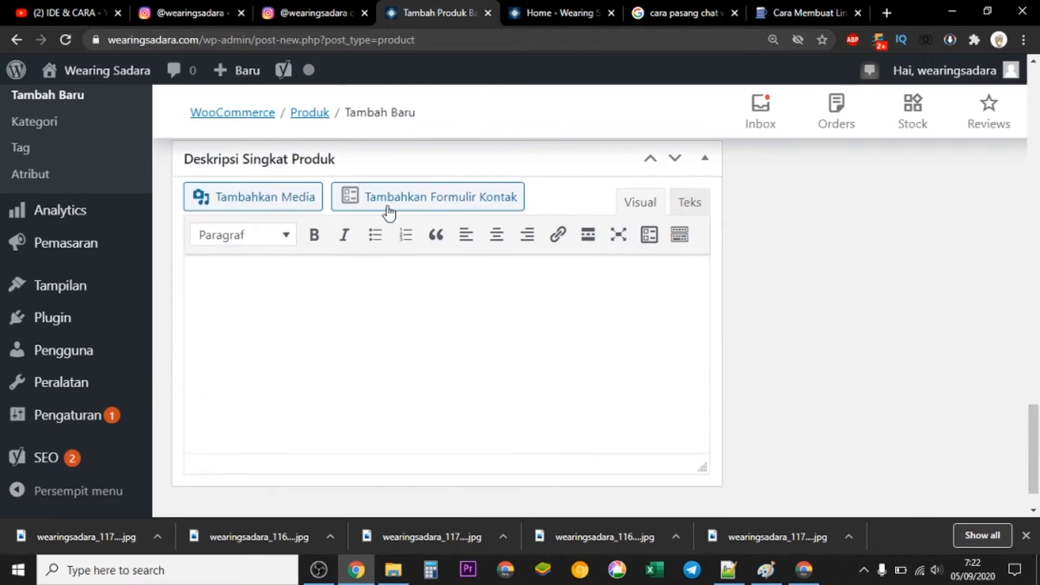
pyautogui.rightClick(319, 312)
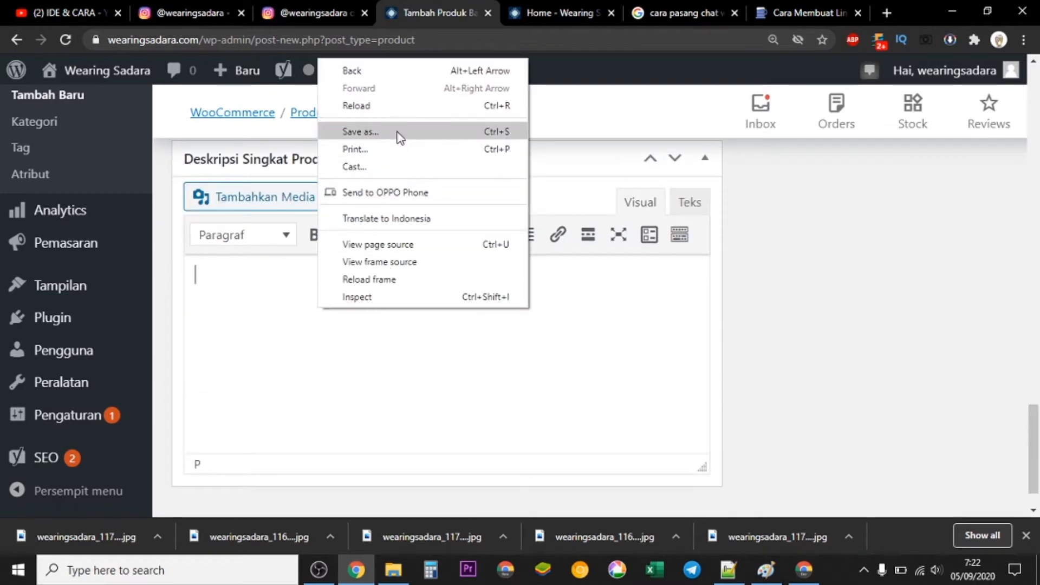
pyautogui.rightClick(205, 319)
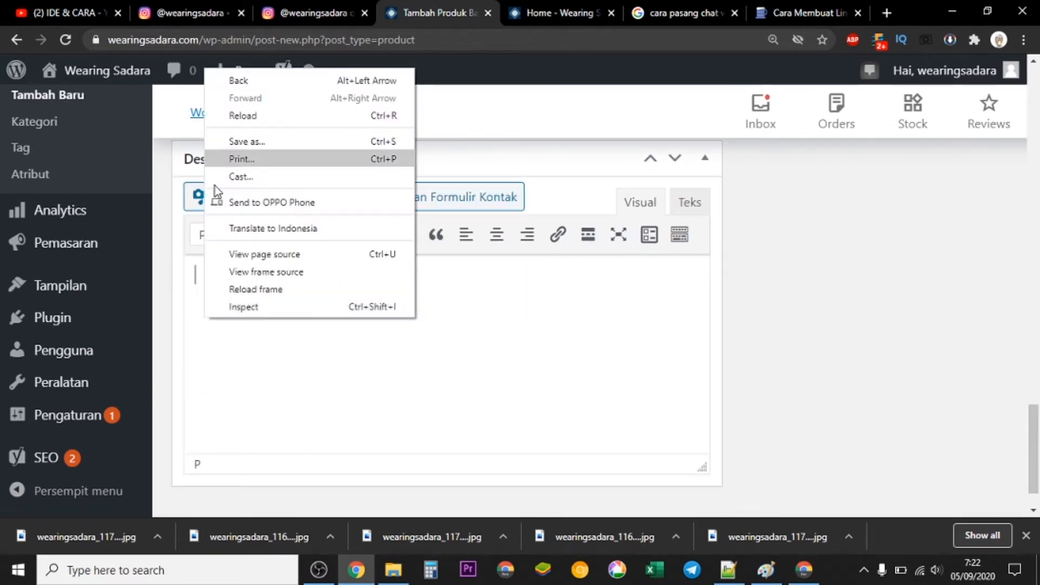
pyautogui.click(194, 275)
pyautogui.rightClick(204, 277)
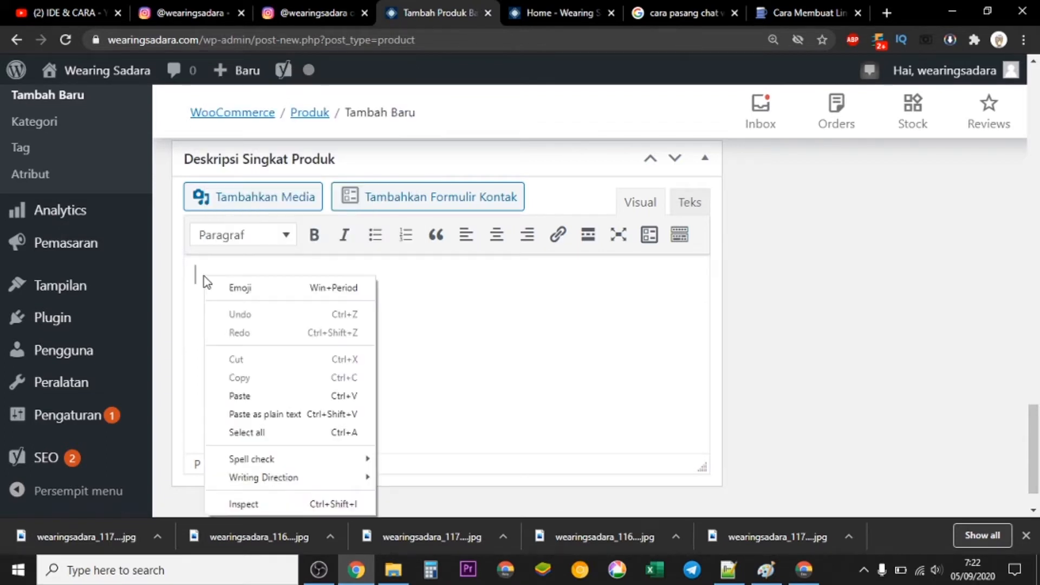
pyautogui.click(252, 395)
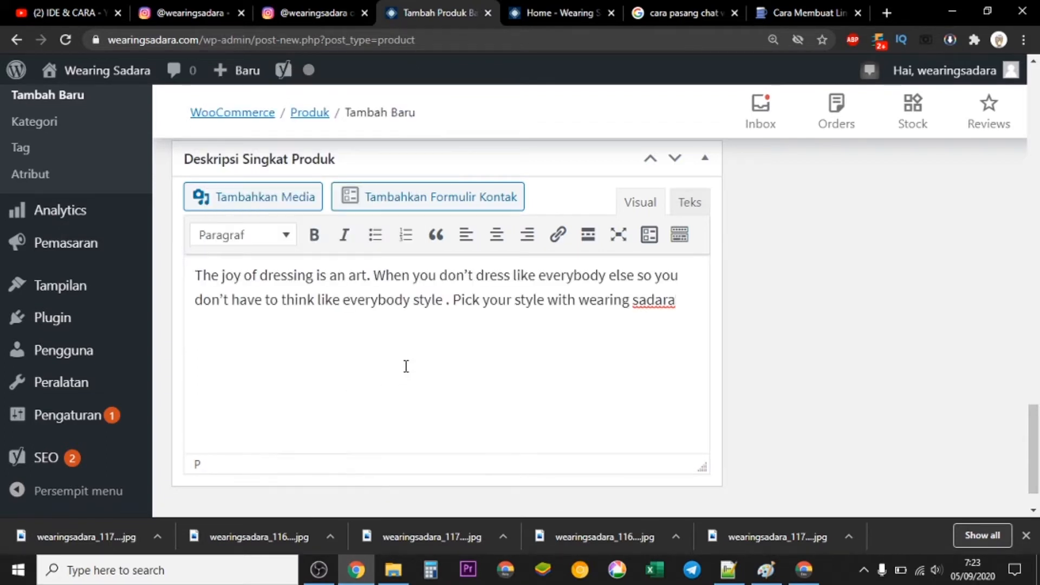
pyautogui.moveTo(196, 275); pyautogui.dragTo(314, 275)
pyautogui.rightClick(311, 275)
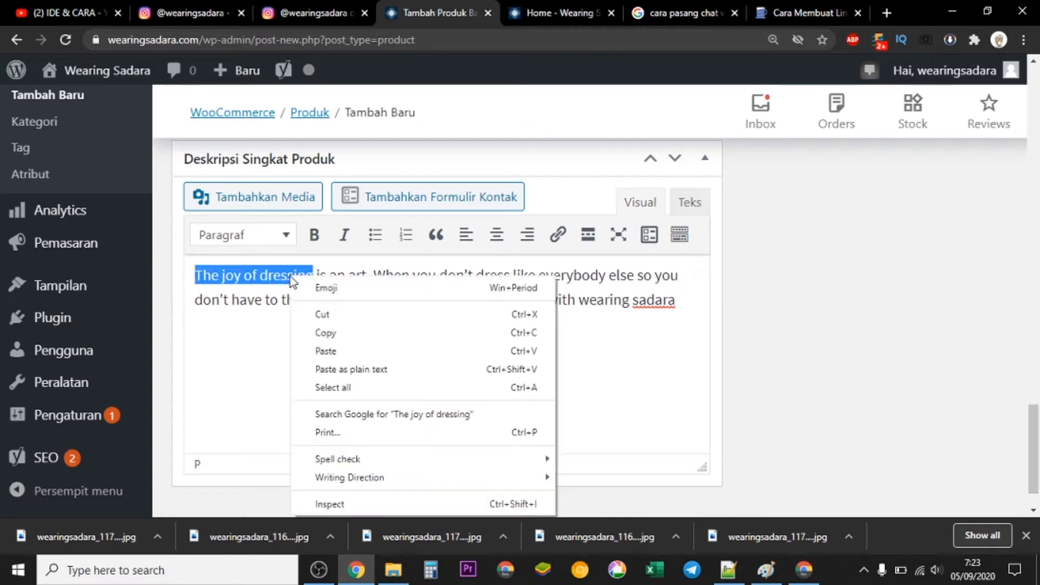
pyautogui.click(336, 334)
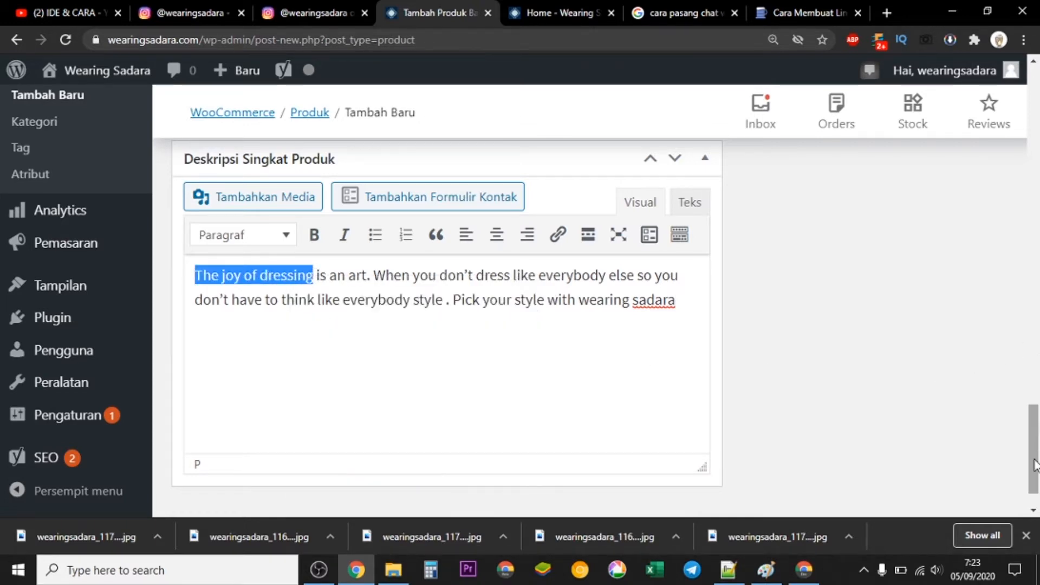
pyautogui.moveTo(1036, 463); pyautogui.dragTo(1037, 64)
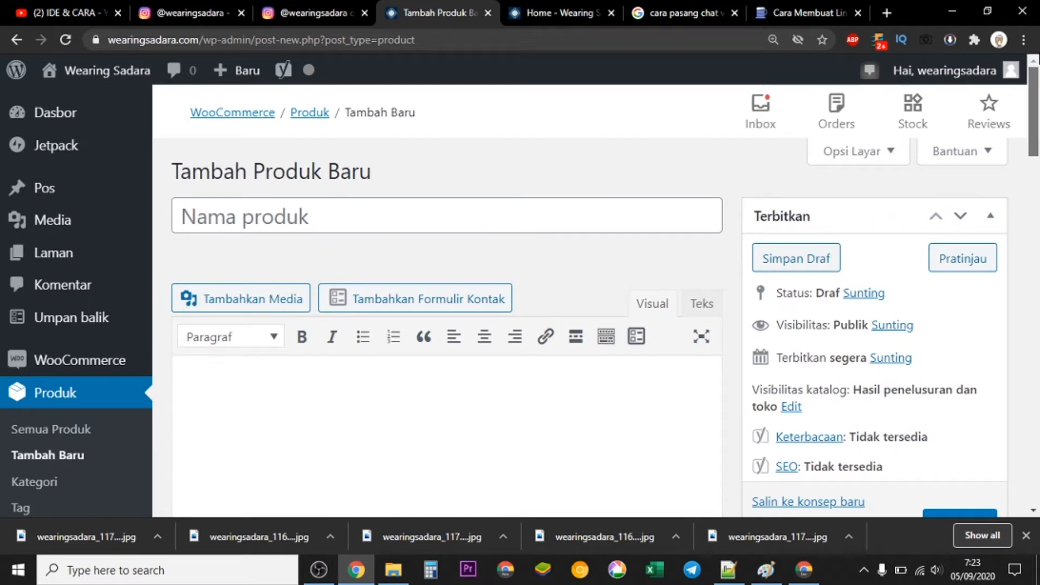
# - Copy "The joy of dressing is an art" from the short description and paste it as the product name
pyautogui.moveTo(1032, 128); pyautogui.dragTo(1024, 441)
pyautogui.click(231, 429)
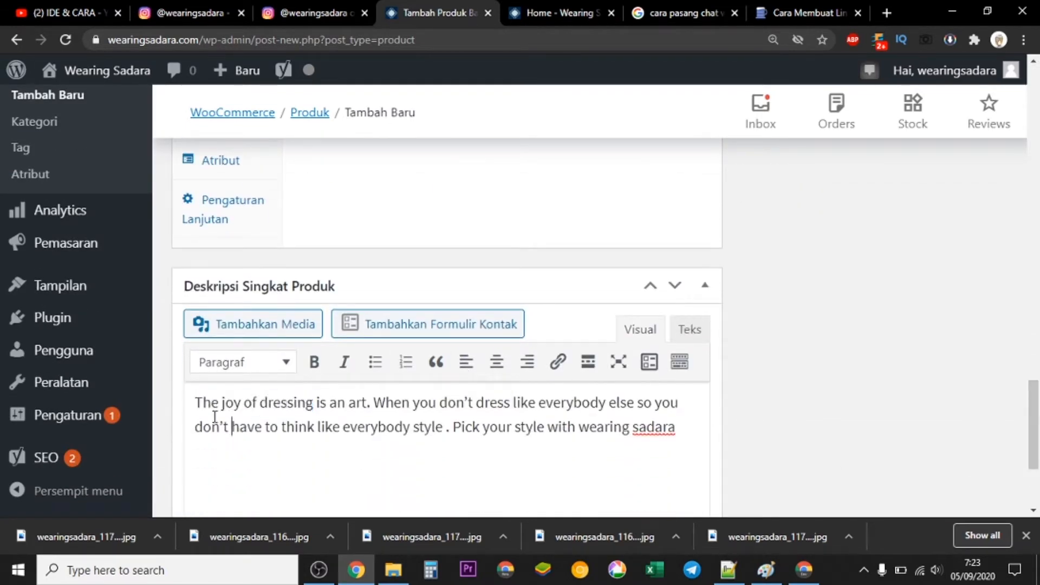
pyautogui.moveTo(196, 403); pyautogui.dragTo(370, 405)
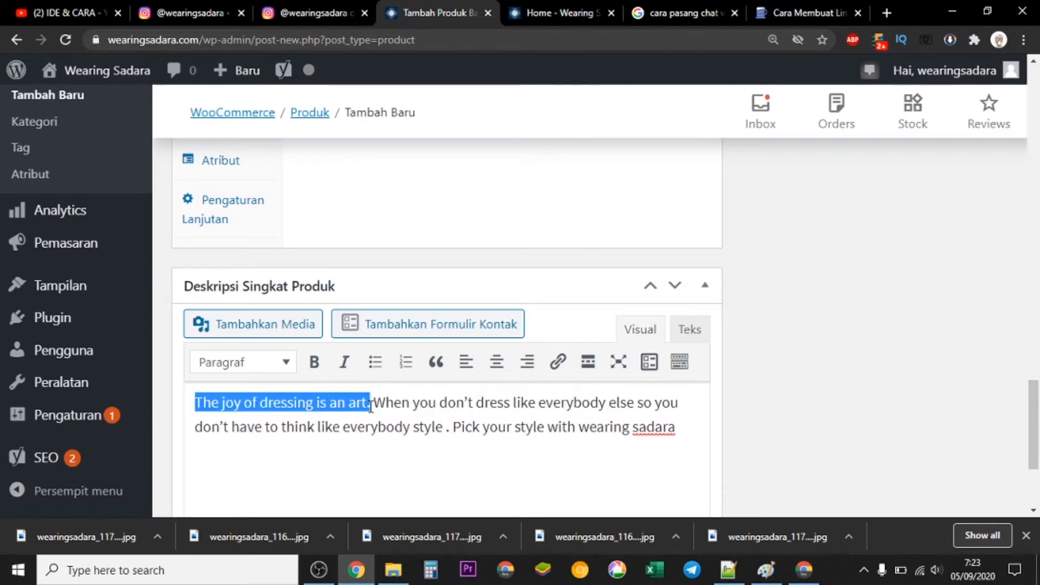
pyautogui.rightClick(353, 405)
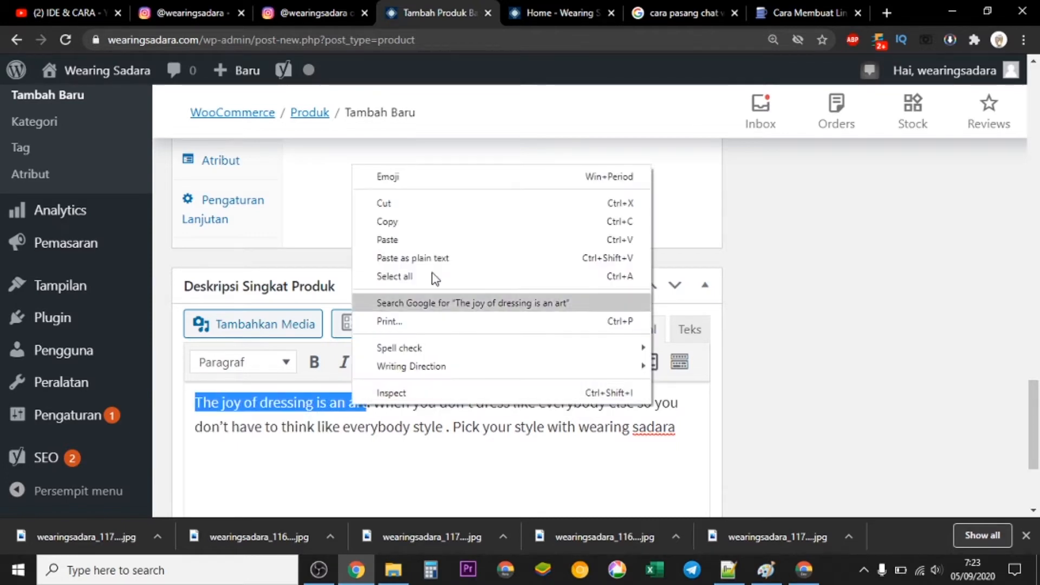
pyautogui.click(442, 226)
pyautogui.moveTo(1033, 411); pyautogui.dragTo(1032, 92)
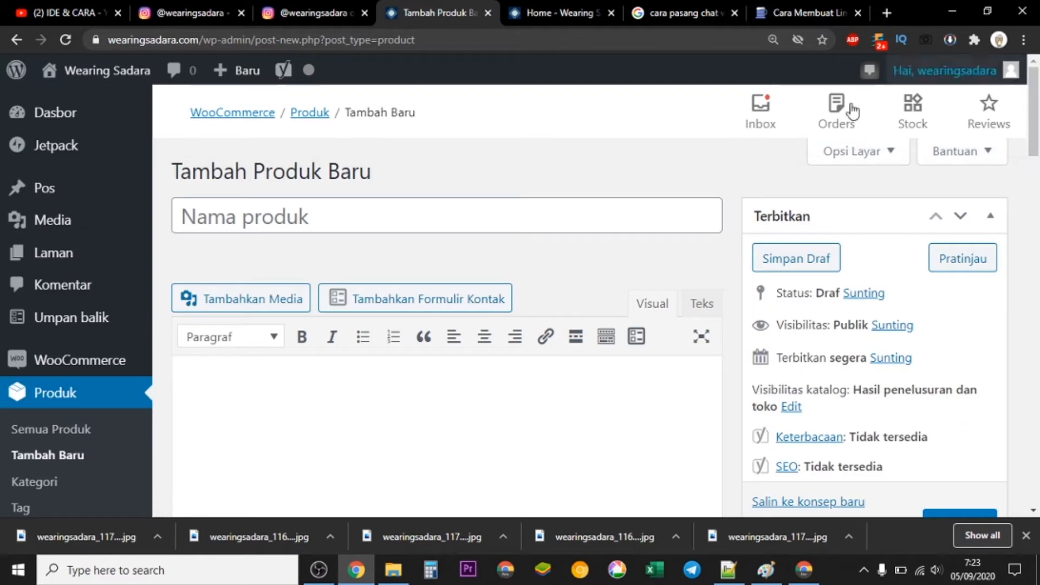
pyautogui.click(374, 213)
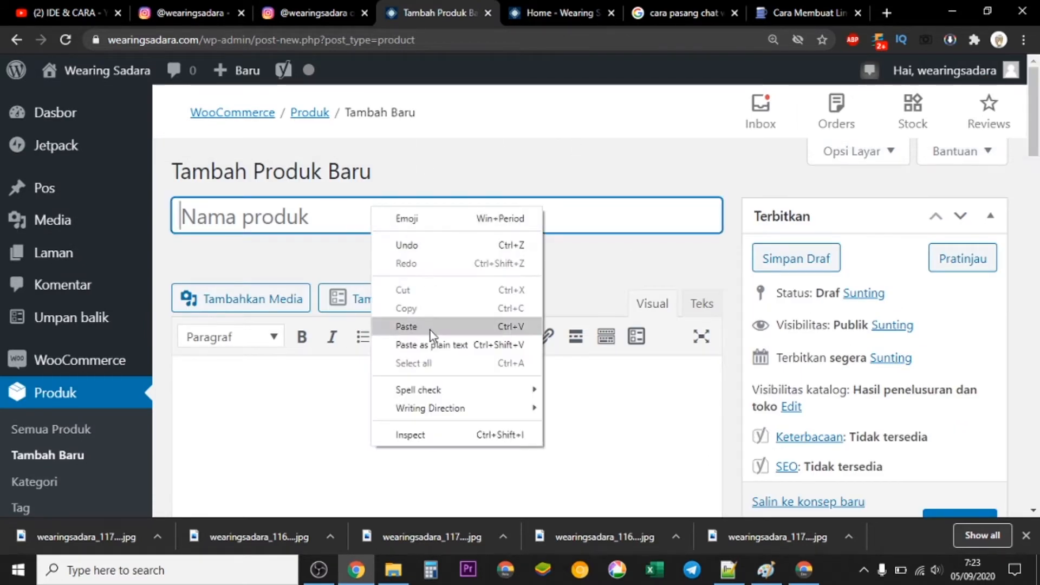
pyautogui.click(430, 336)
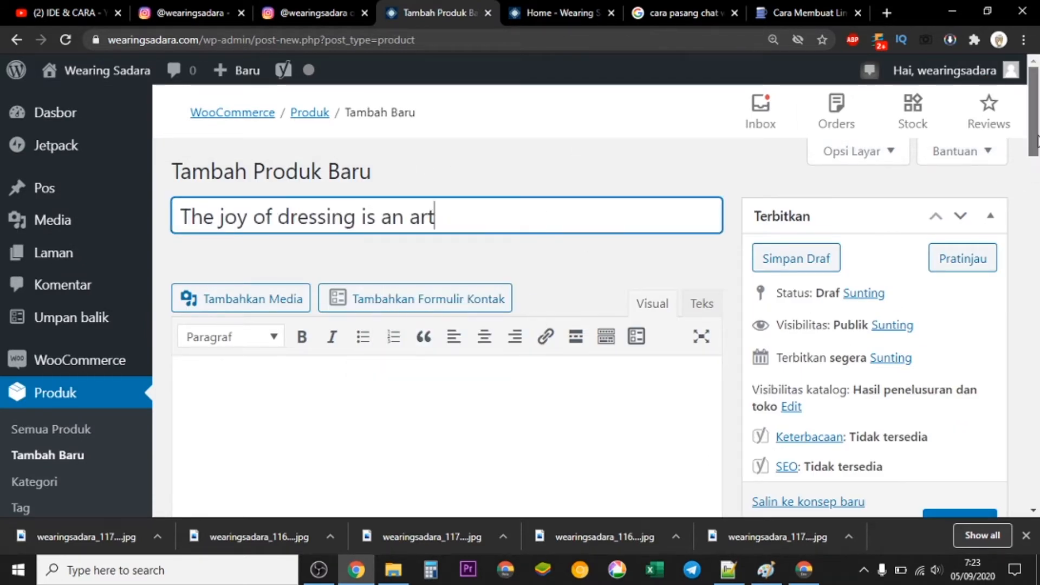
# - Upload the first white zigzag outer photo, wearingsadara_110112078… (1), from the D: drive's 0 DOWNLOADAN folder and set it as the product image
pyautogui.moveTo(1036, 142); pyautogui.dragTo(1038, 276)
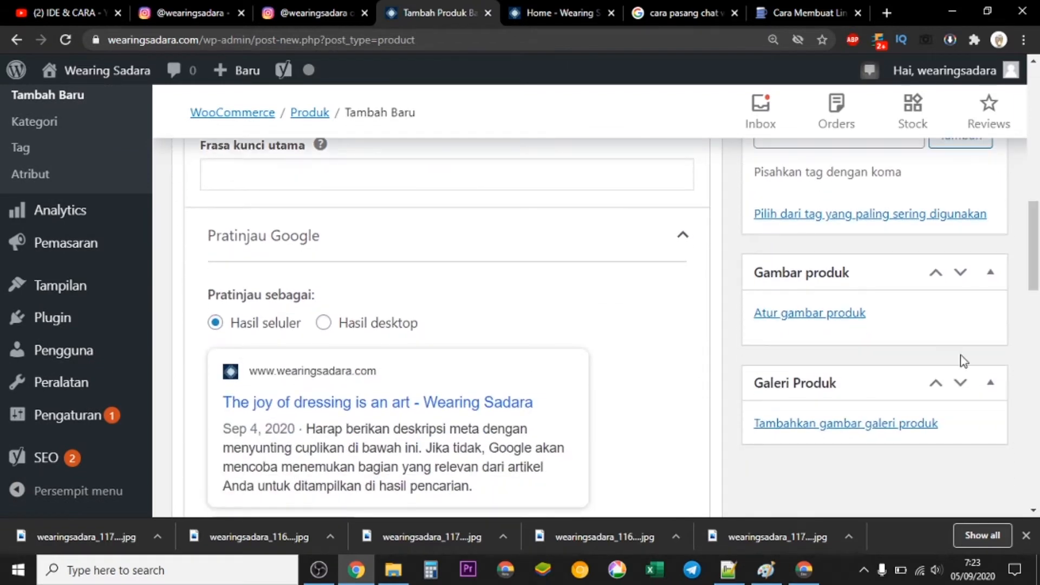
pyautogui.click(809, 314)
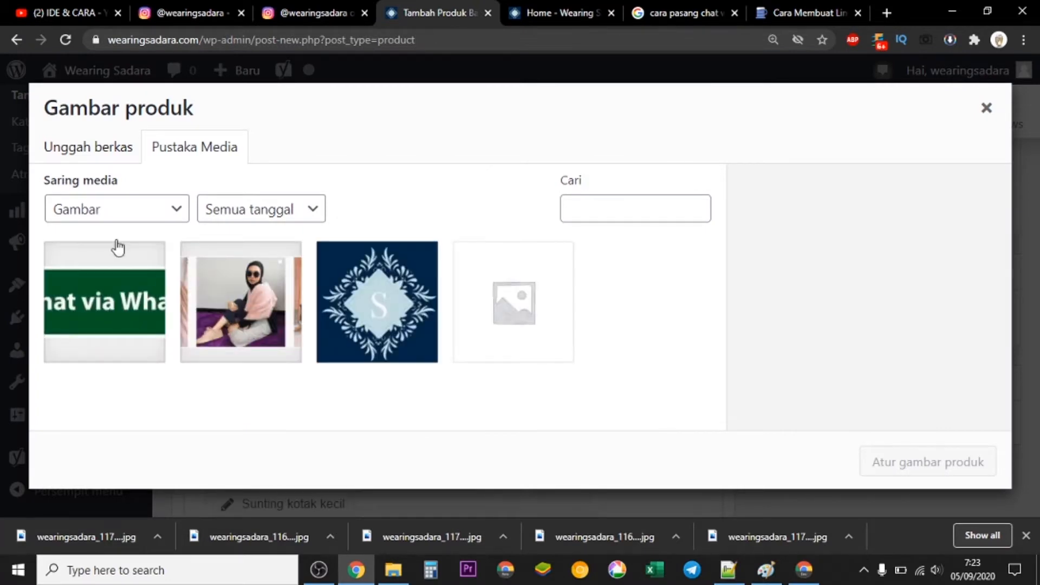
pyautogui.click(79, 155)
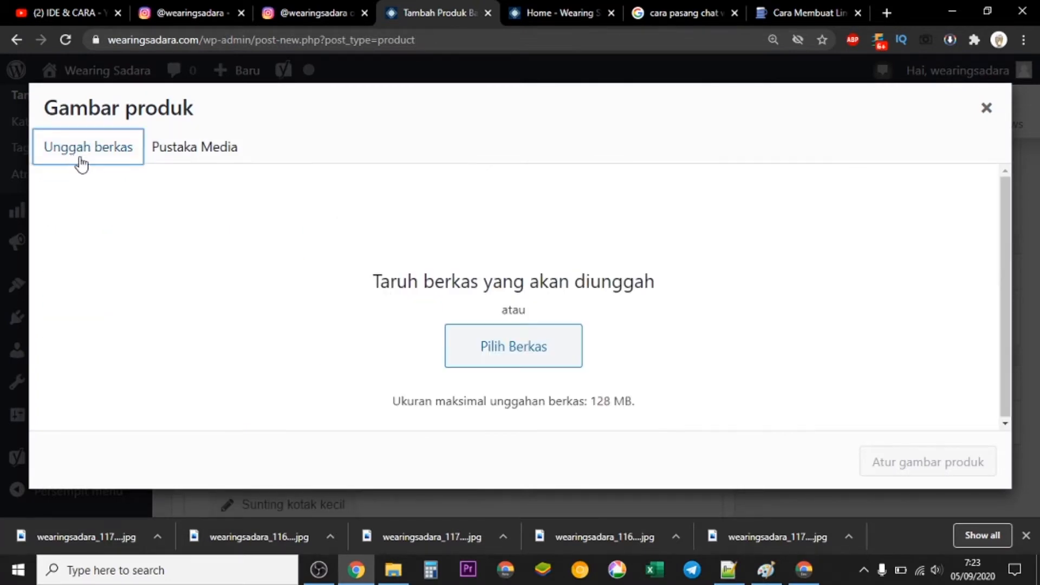
pyautogui.click(494, 353)
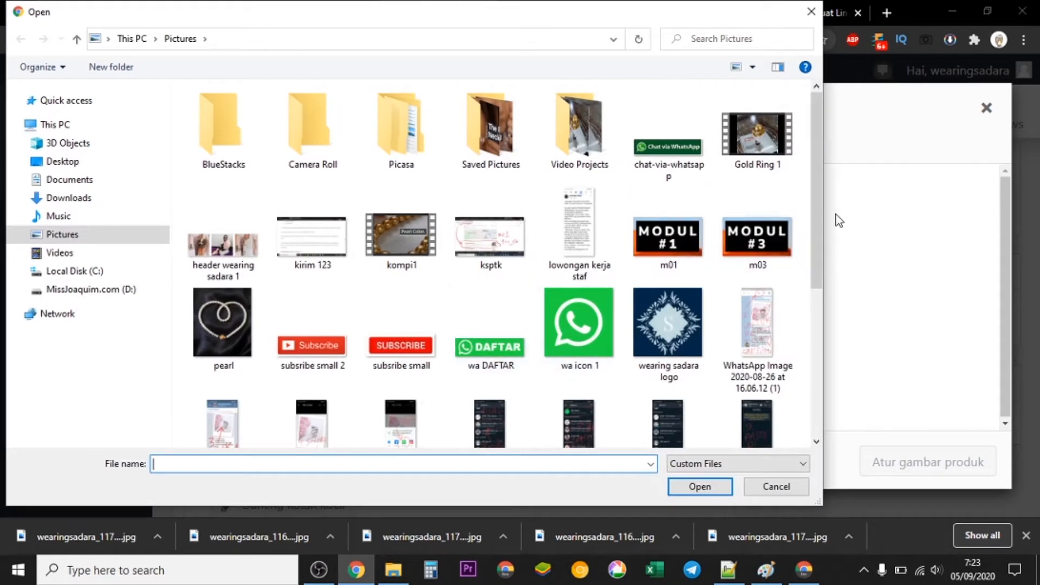
pyautogui.moveTo(811, 219); pyautogui.dragTo(837, 422)
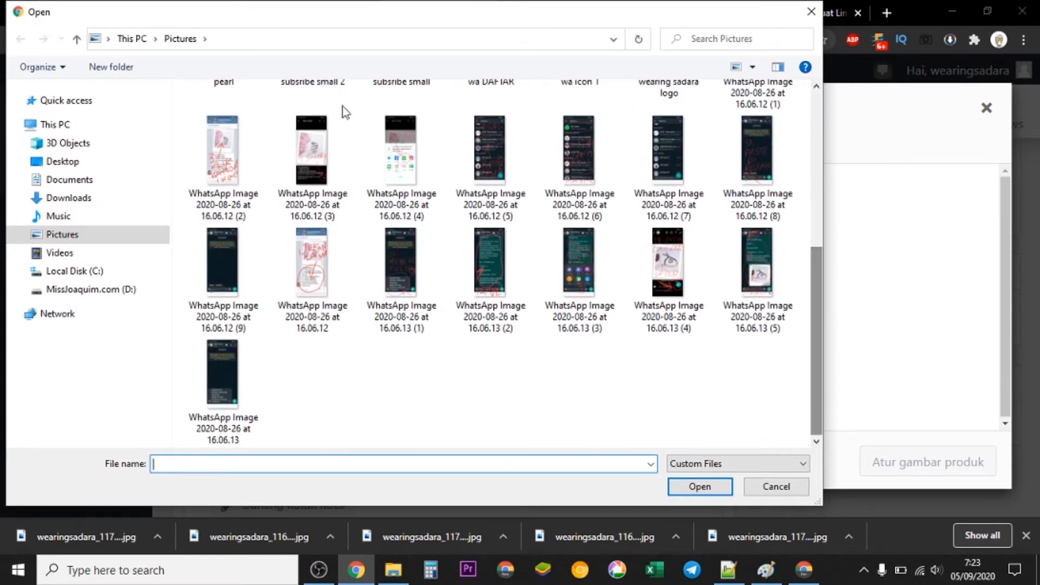
pyautogui.click(91, 290)
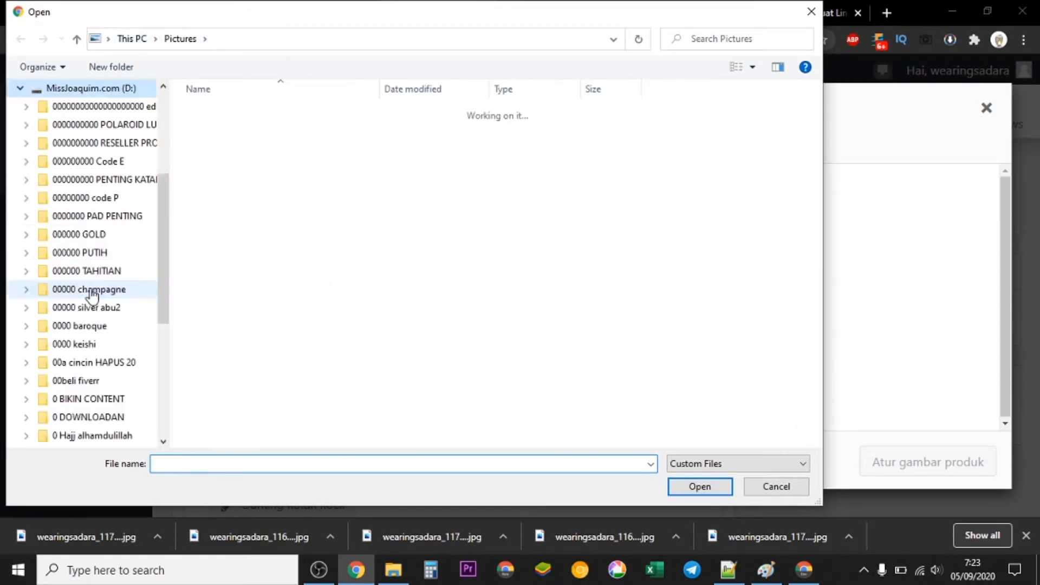
pyautogui.doubleClick(242, 382)
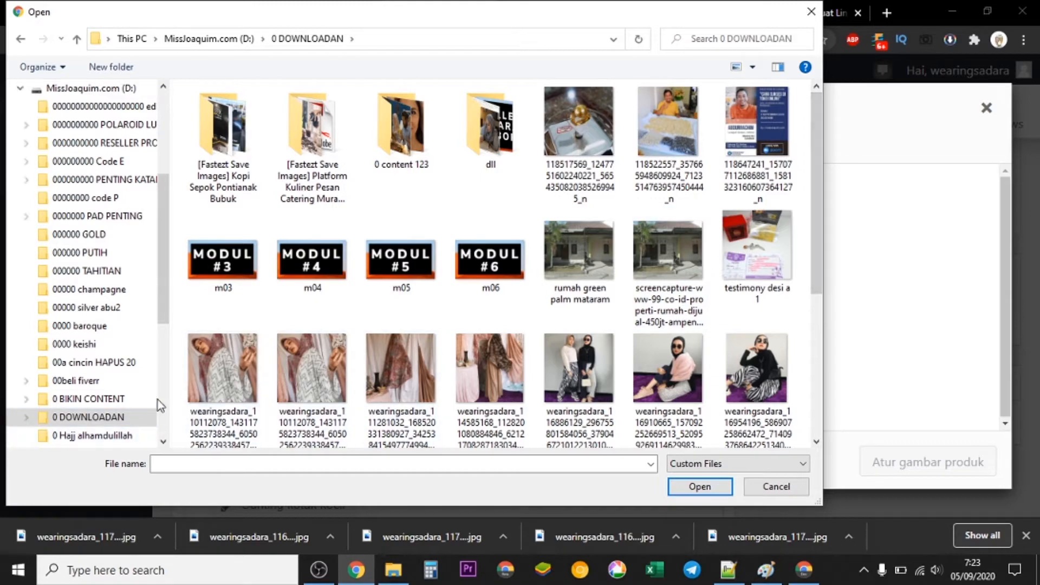
pyautogui.click(228, 375)
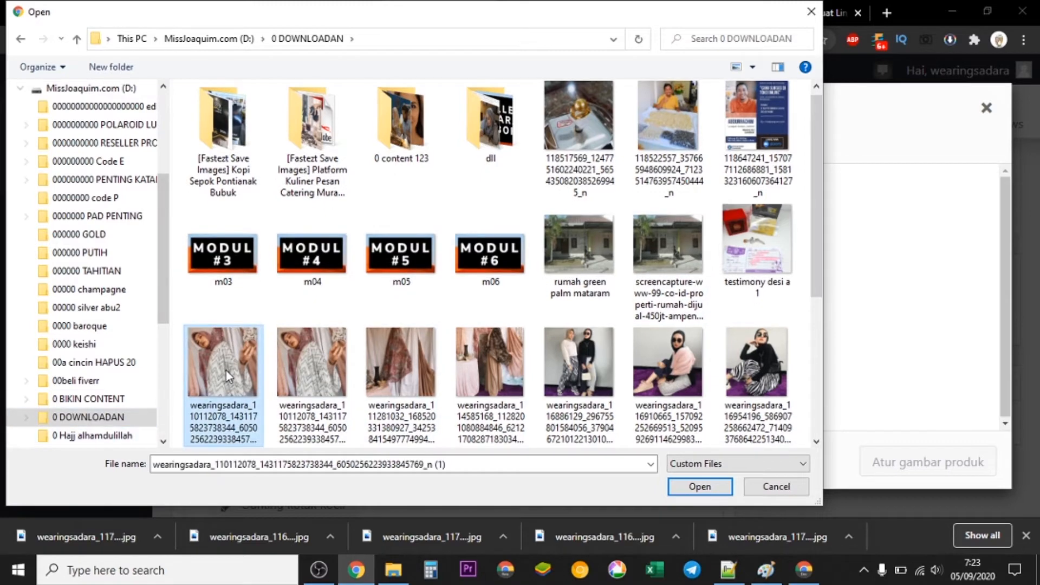
pyautogui.click(699, 486)
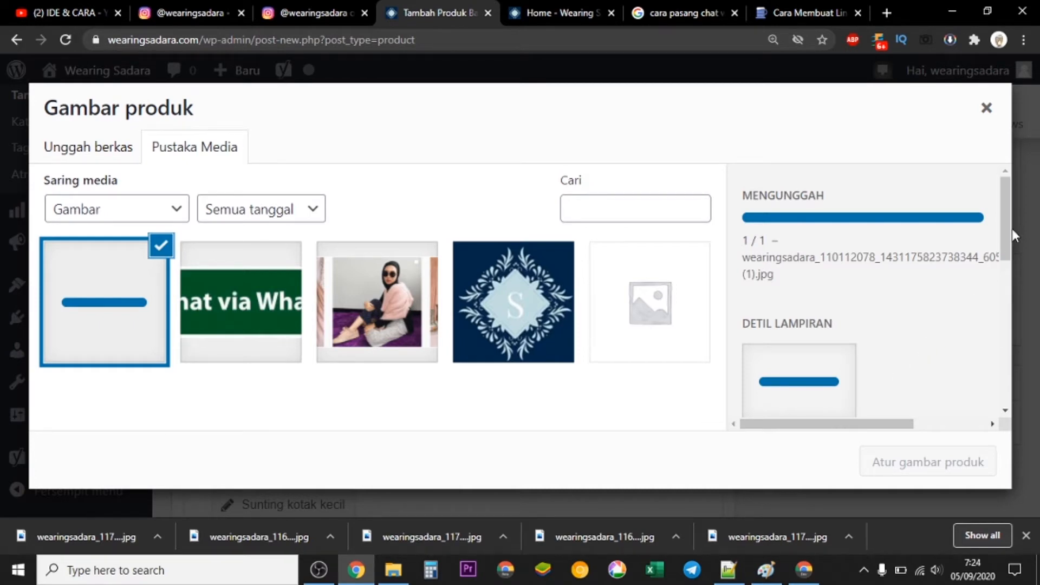
pyautogui.moveTo(1005, 232); pyautogui.dragTo(1014, 437)
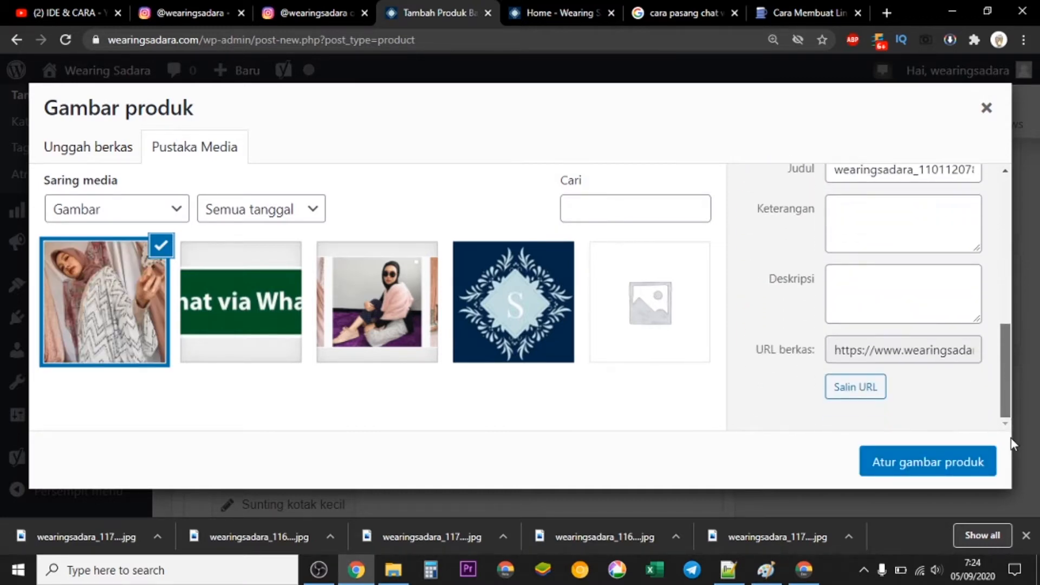
pyautogui.click(939, 476)
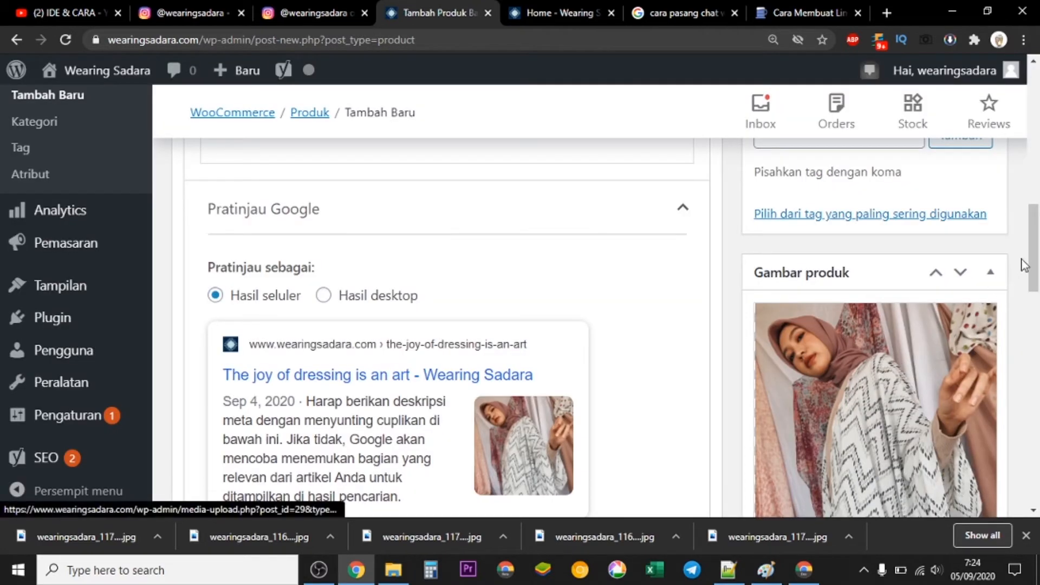
# - Set the product's normal price (Harga normal) to 450000 and its sale price (Harga obral) to 250000
pyautogui.scroll(-4, 1022, 260)
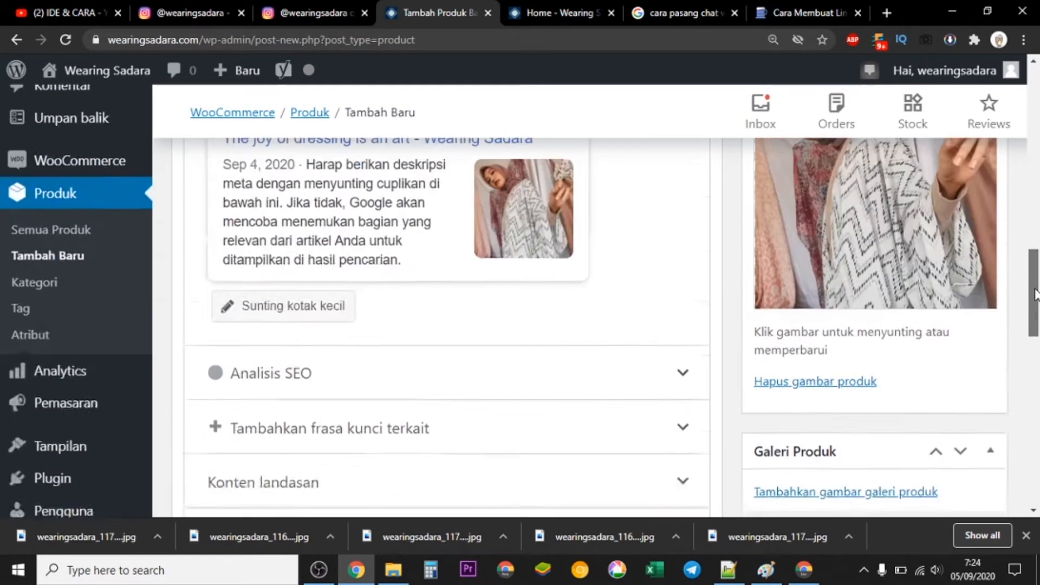
pyautogui.moveTo(1035, 294); pyautogui.dragTo(1037, 382)
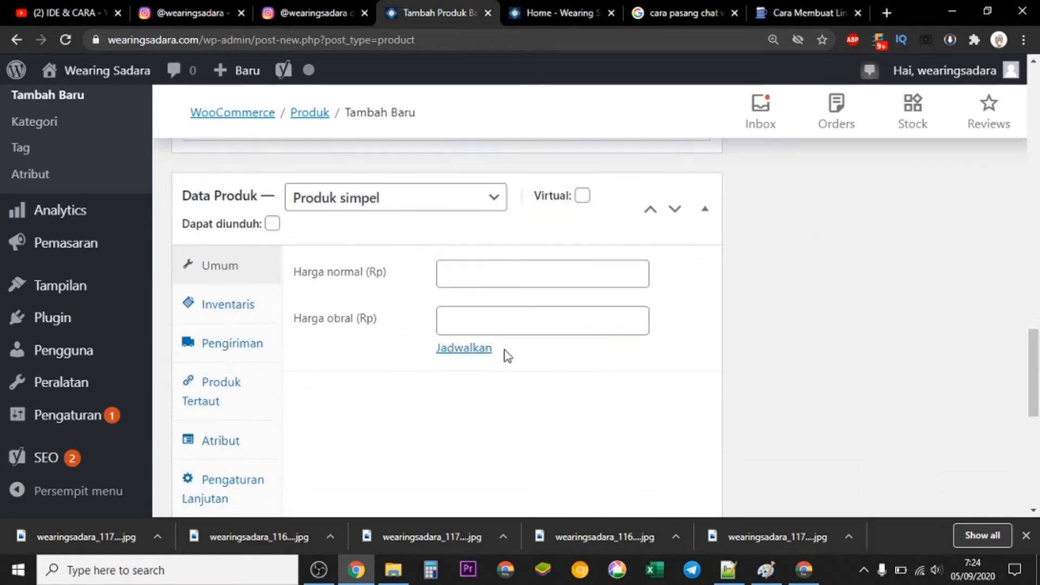
pyautogui.click(514, 274)
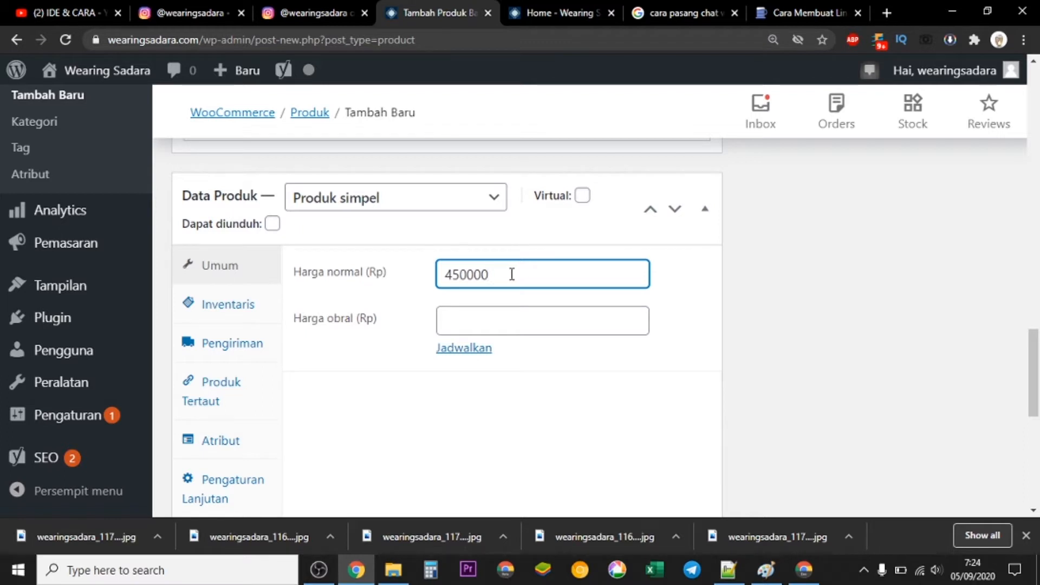
pyautogui.click(475, 323)
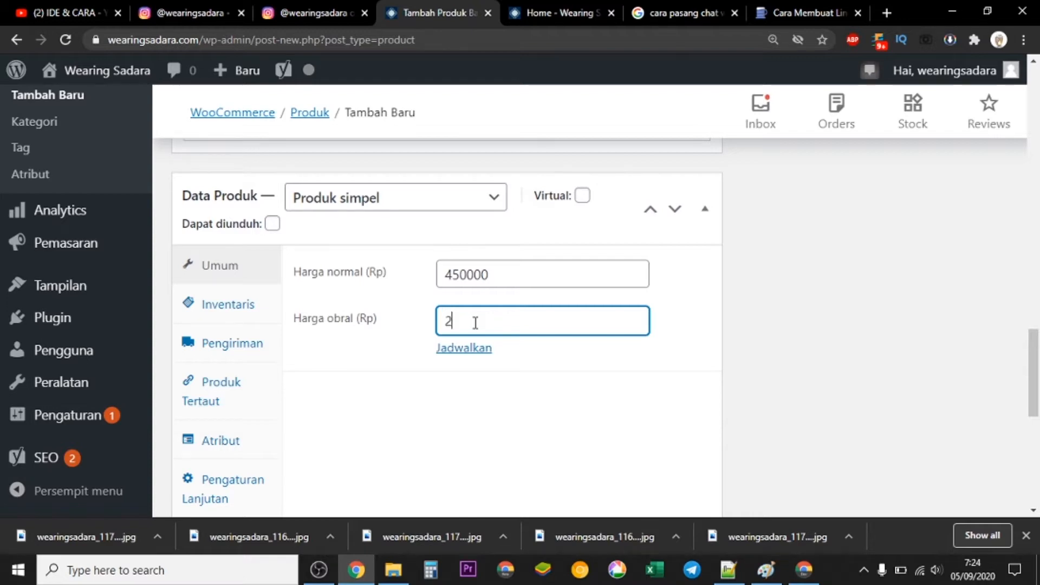
pyautogui.write('50000')
# - Review the zigzag outer's Instagram post, the KedaiHosting WhatsApp link article and the wearingsadara profile grid
pyautogui.scroll(-3, 709, 405)
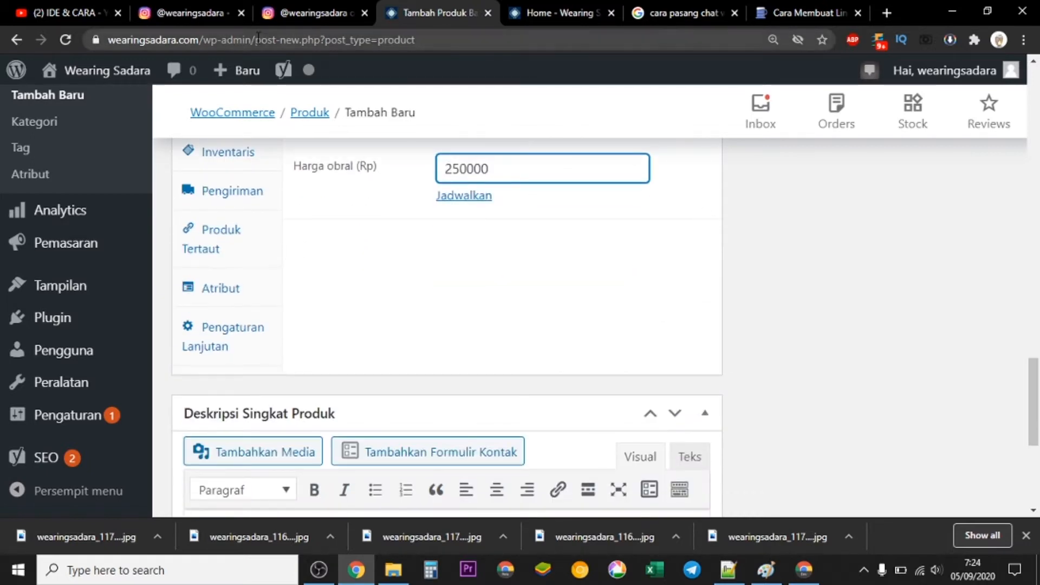
pyautogui.click(334, 16)
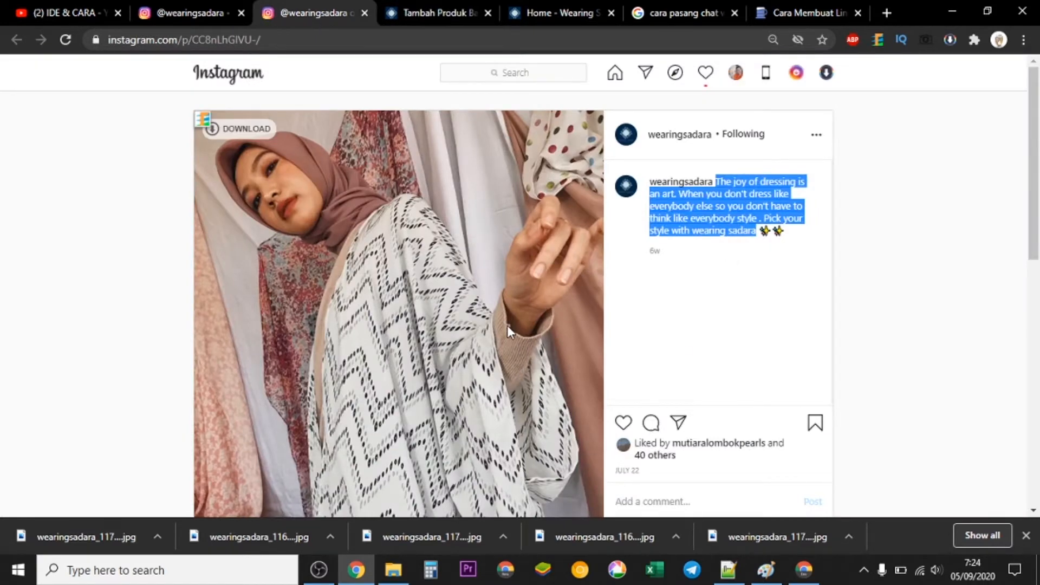
pyautogui.scroll(-3, 506, 324)
pyautogui.scroll(3, 509, 331)
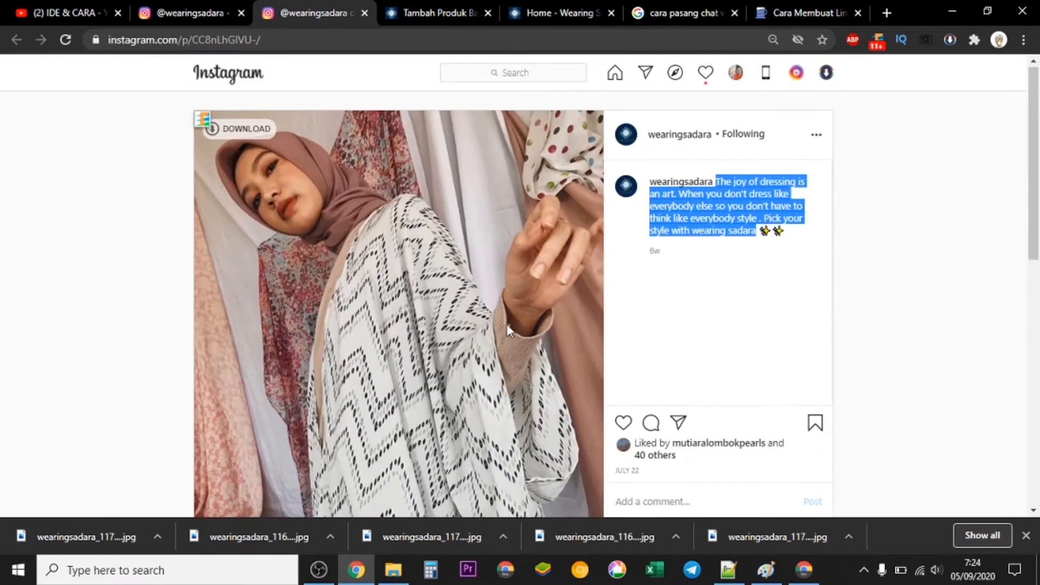
pyautogui.click(795, 13)
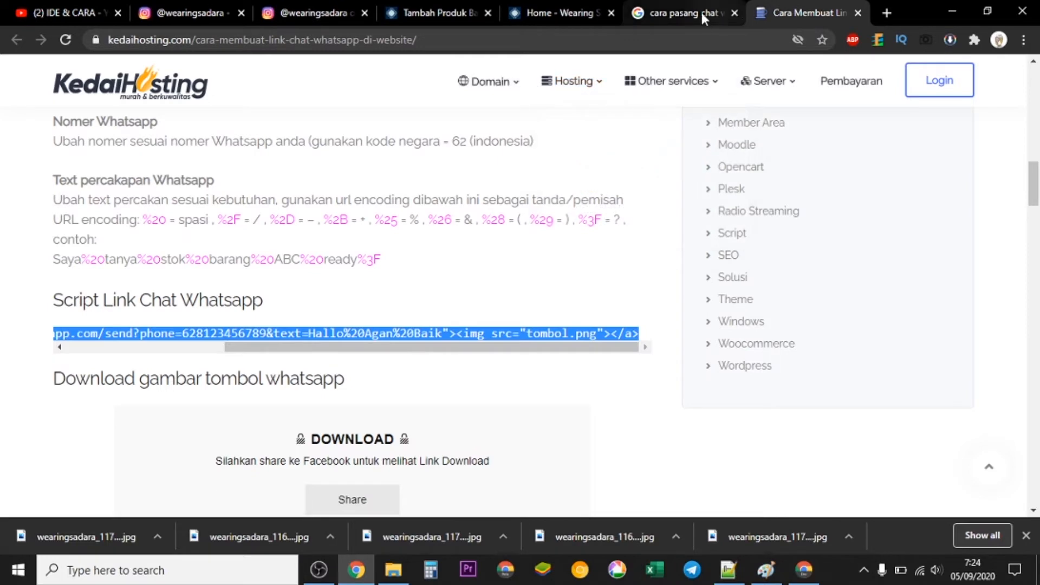
pyautogui.click(318, 15)
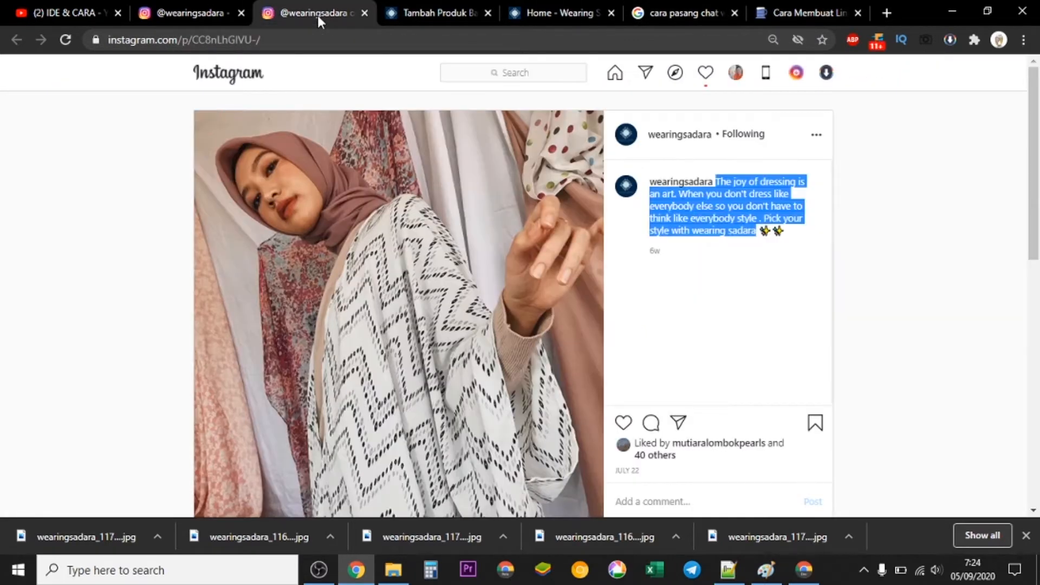
pyautogui.click(211, 13)
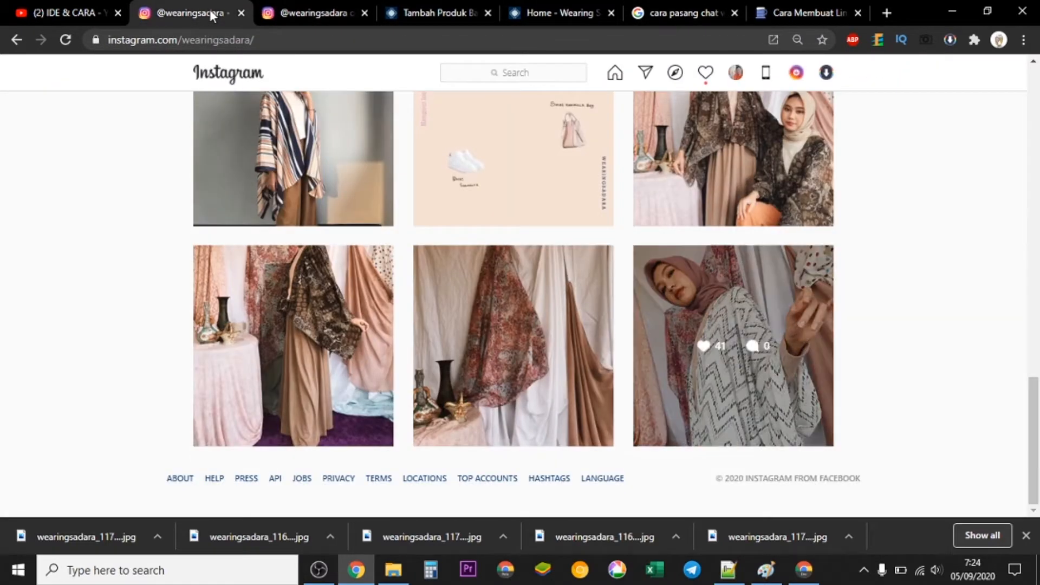
# - Return to the new product form, check the entered prices and publish the product
pyautogui.click(437, 10)
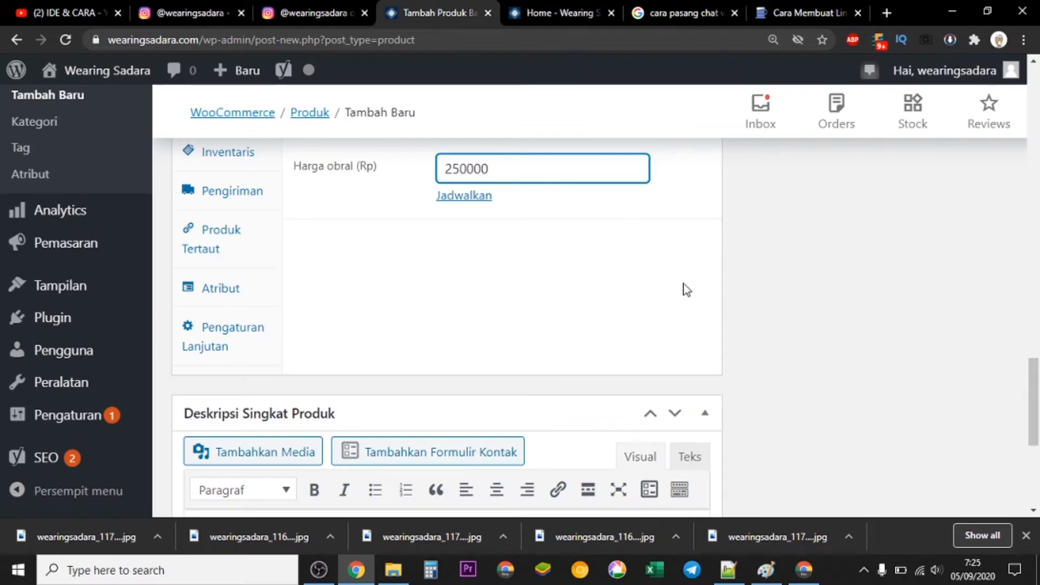
pyautogui.scroll(-1, 686, 289)
pyautogui.scroll(2, 685, 288)
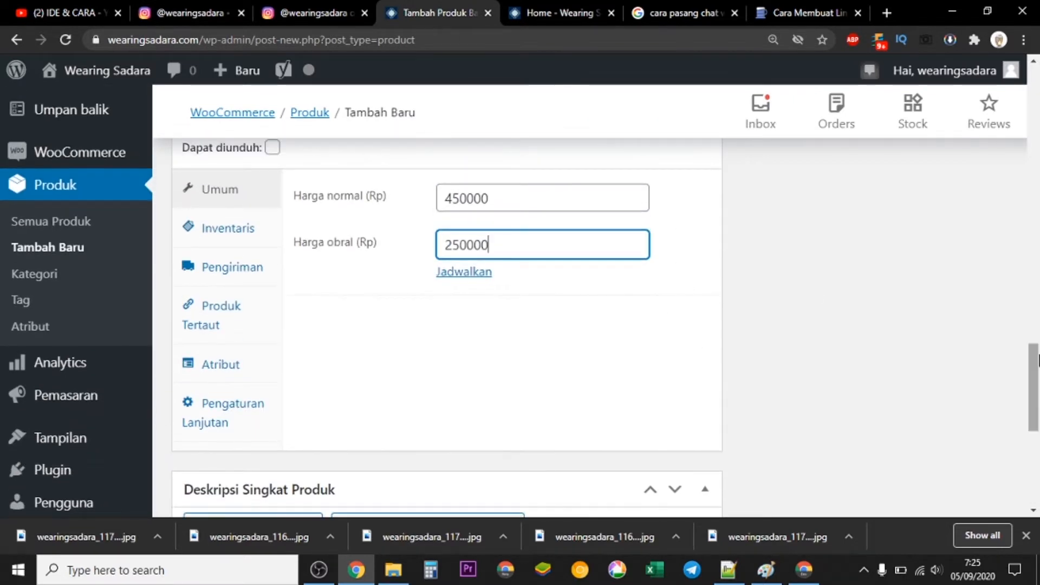
pyautogui.moveTo(1034, 383); pyautogui.dragTo(1037, 138)
pyautogui.click(959, 368)
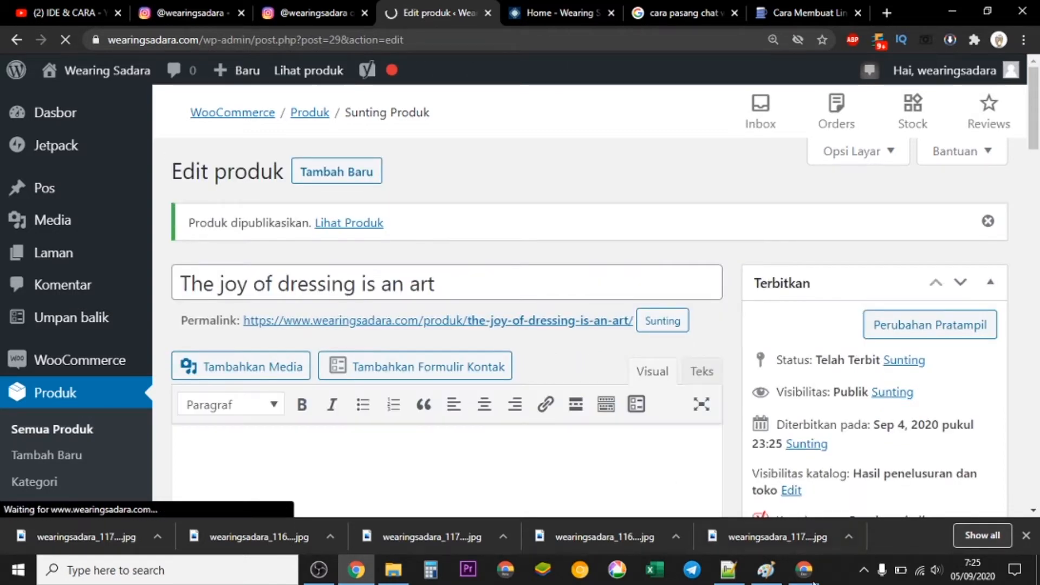
# - Switch to the other browser window showing the wearingsadara.com homepage and reload it to check the store
pyautogui.click(807, 577)
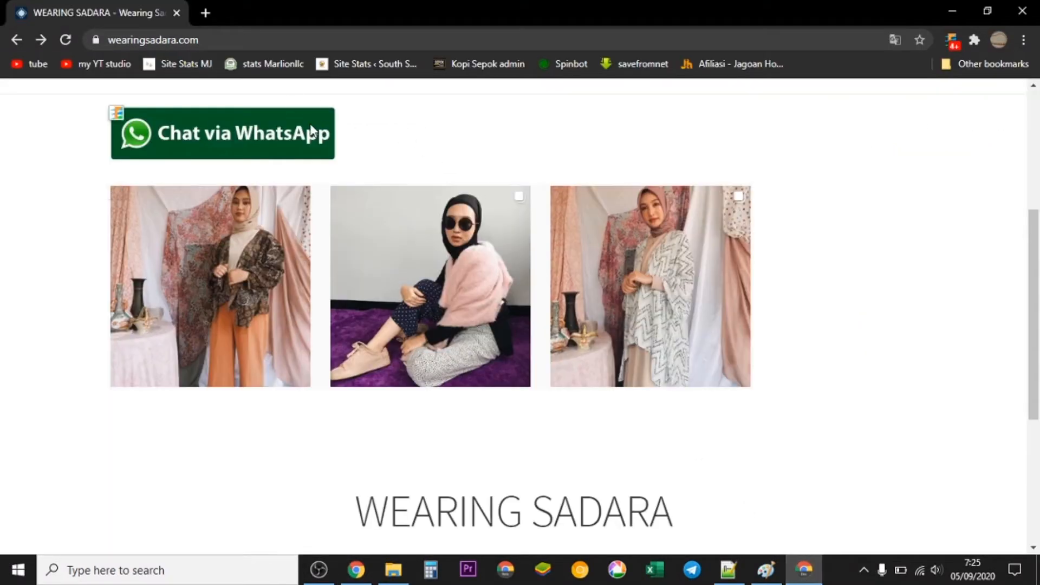
pyautogui.scroll(-3, 563, 334)
pyautogui.scroll(3, 466, 343)
pyautogui.click(65, 39)
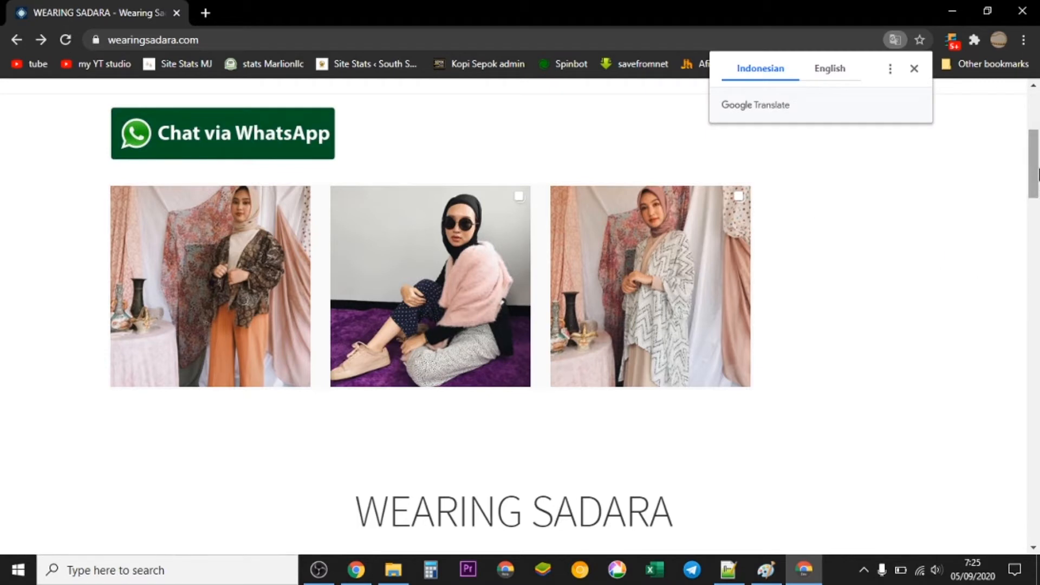
# - Check the published product under New In and the Shop by Category section on the store homepage
pyautogui.moveTo(1038, 170); pyautogui.dragTo(1038, 298)
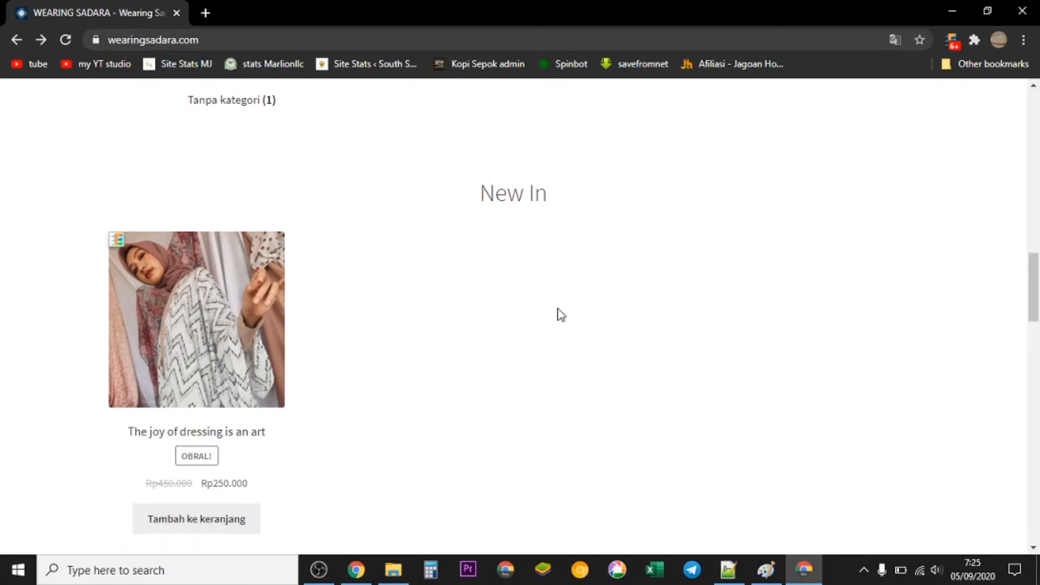
pyautogui.moveTo(1036, 311); pyautogui.dragTo(1037, 251)
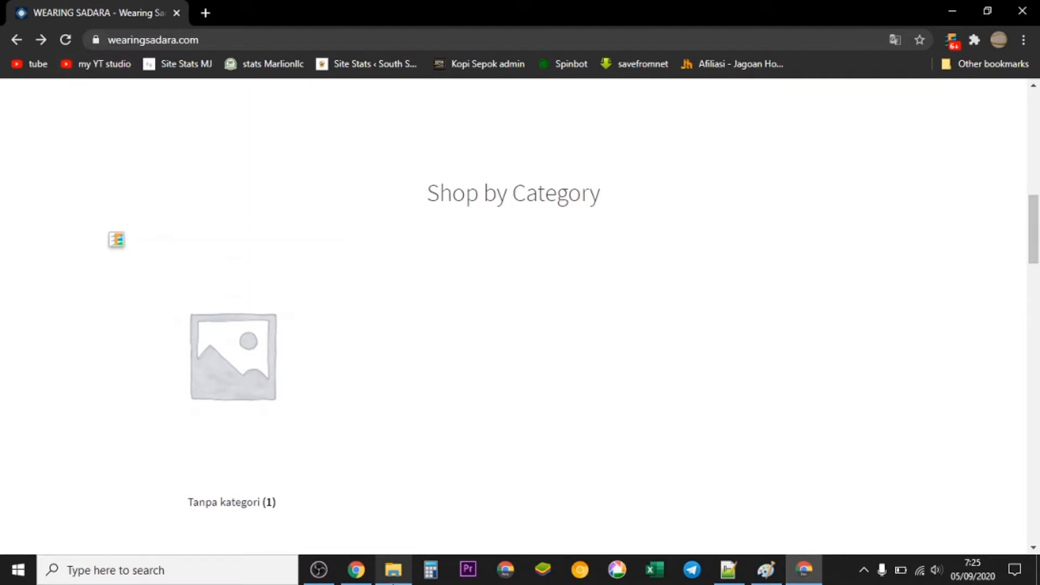
# - Switch back to the browser window with the WordPress admin and open the product categories (Kategori) page
pyautogui.moveTo(393, 568); pyautogui.dragTo(319, 570)
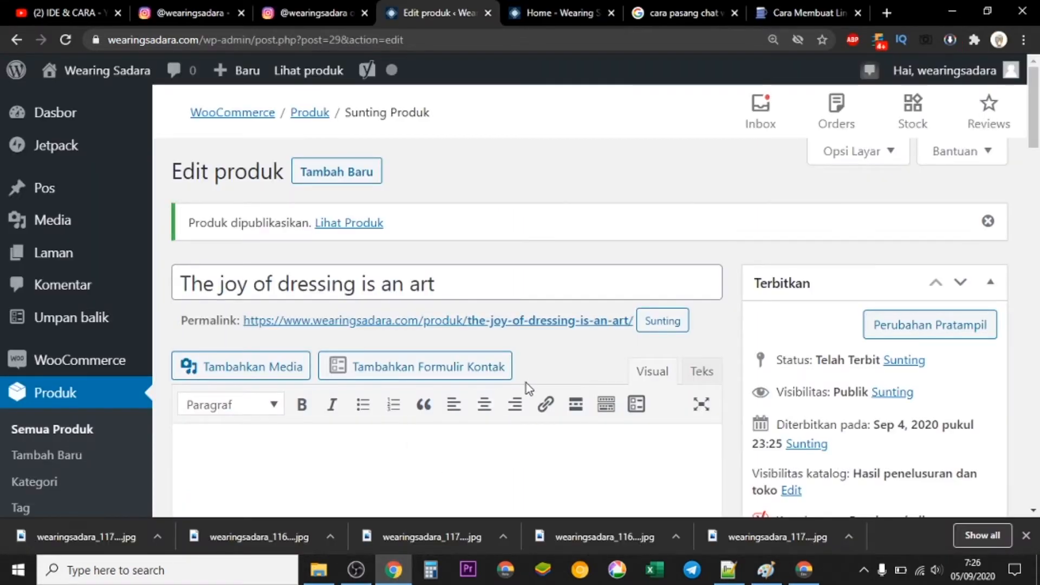
pyautogui.scroll(-4, 964, 141)
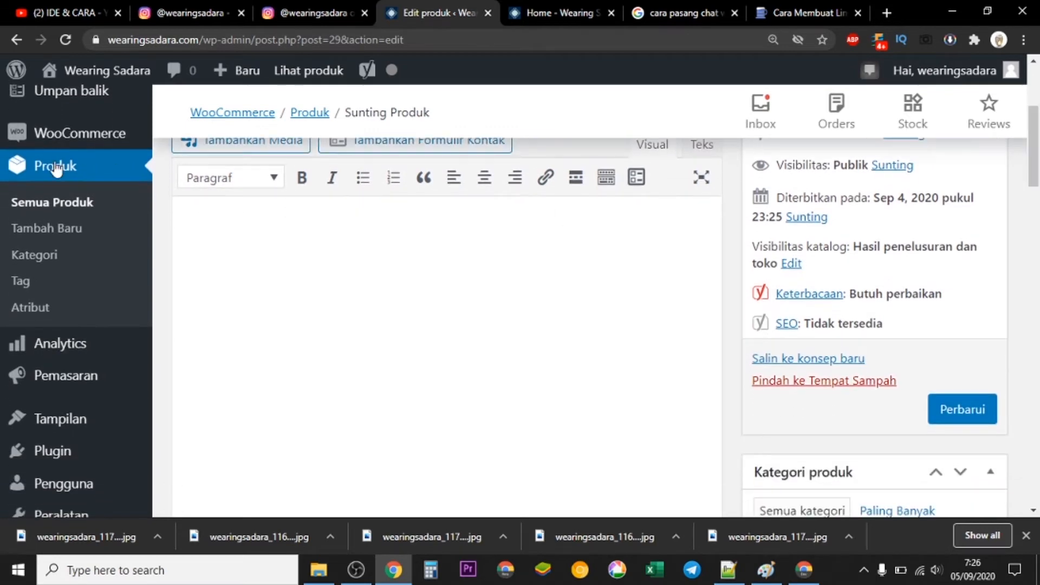
pyautogui.click(40, 264)
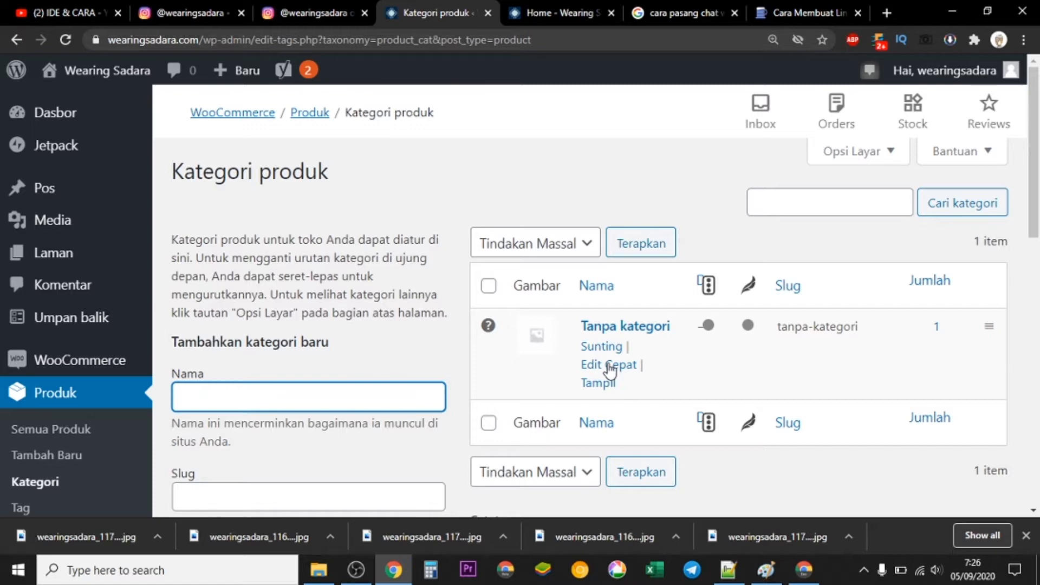
pyautogui.click(611, 369)
pyautogui.moveTo(671, 360); pyautogui.dragTo(541, 369)
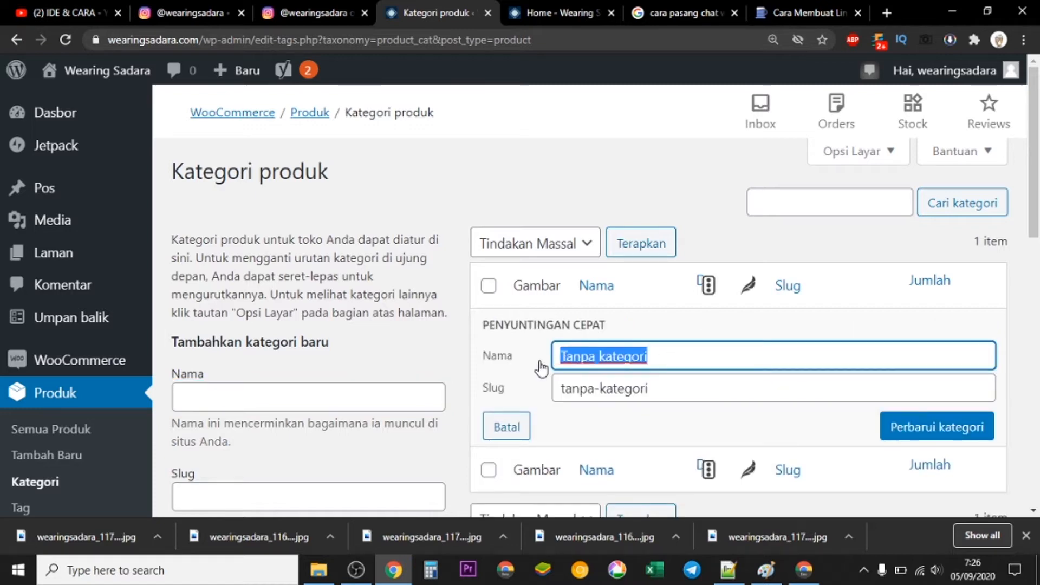
pyautogui.write('o')
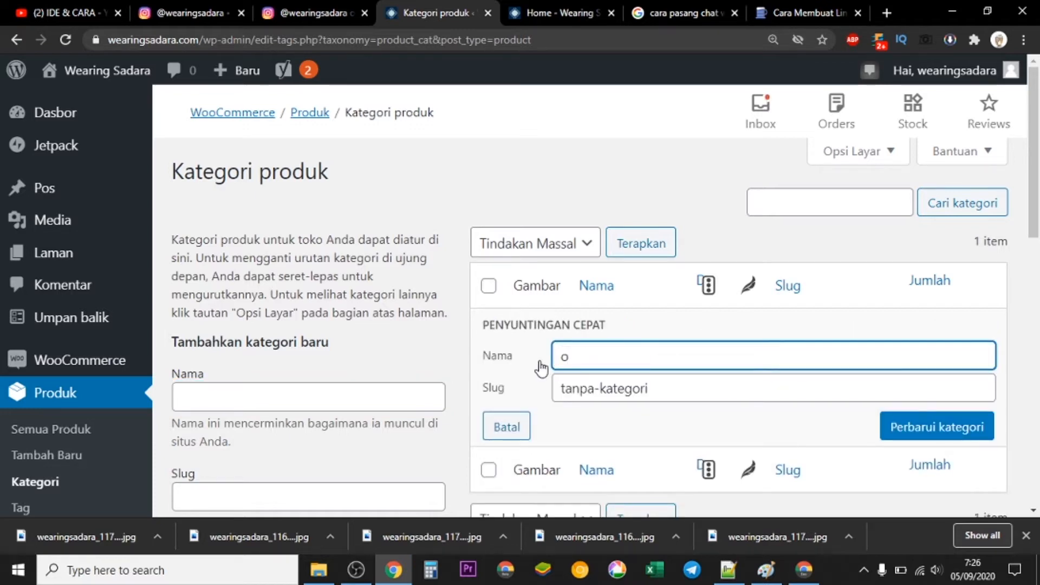
pyautogui.write('UTER')
pyautogui.press('BackSpace')
pyautogui.press('BackSpace')
pyautogui.press('BackSpace')
pyautogui.press('BackSpace')
pyautogui.press('BackSpace')
pyautogui.write('OUTER')
pyautogui.press('BackSpace')
pyautogui.press('BackSpace')
pyautogui.press('BackSpace')
pyautogui.press('BackSpace')
pyautogui.write('ter')
pyautogui.press('BackSpace')
pyautogui.press('BackSpace')
pyautogui.press('BackSpace')
pyautogui.write('uter')
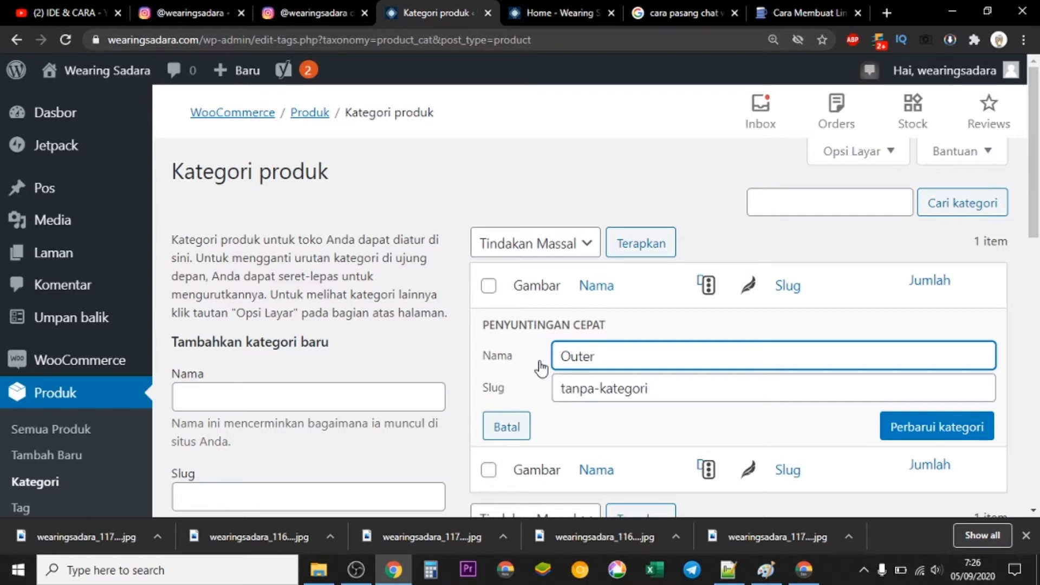
pyautogui.moveTo(652, 388); pyautogui.dragTo(531, 399)
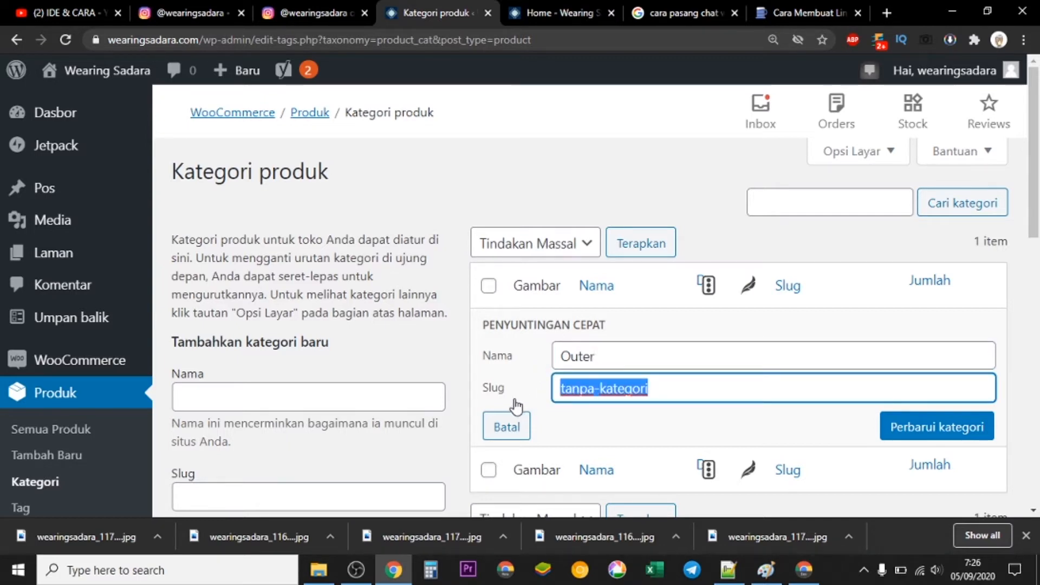
pyautogui.write('Outer')
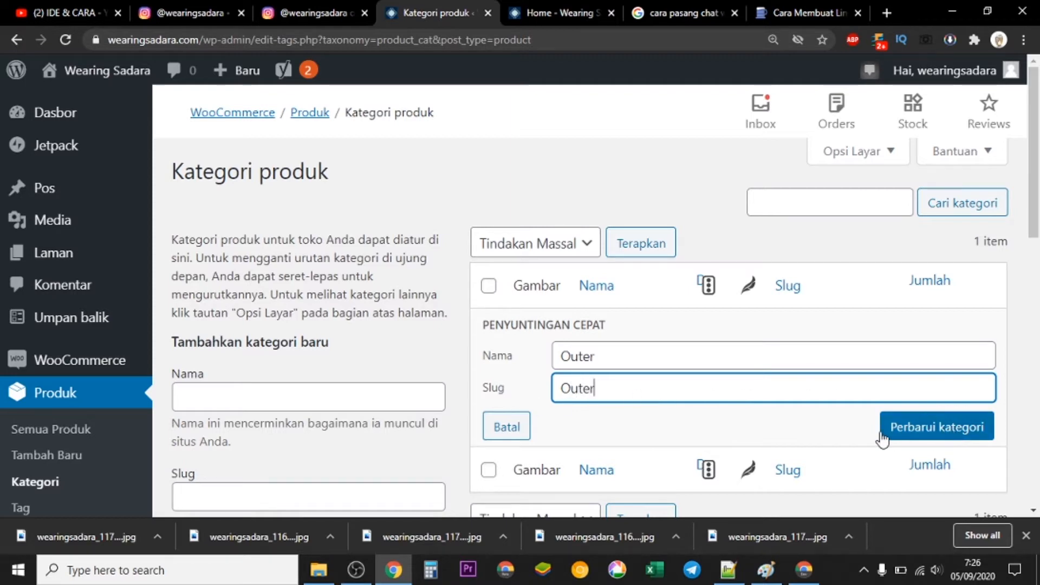
pyautogui.click(567, 389)
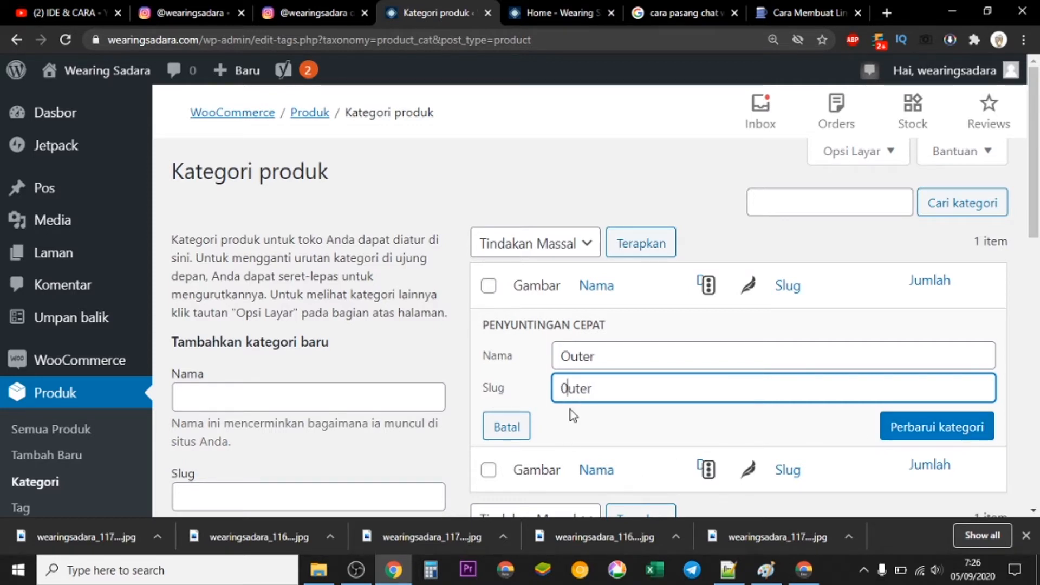
pyautogui.press('BackSpace')
pyautogui.write('o')
pyautogui.scroll(-4, 824, 389)
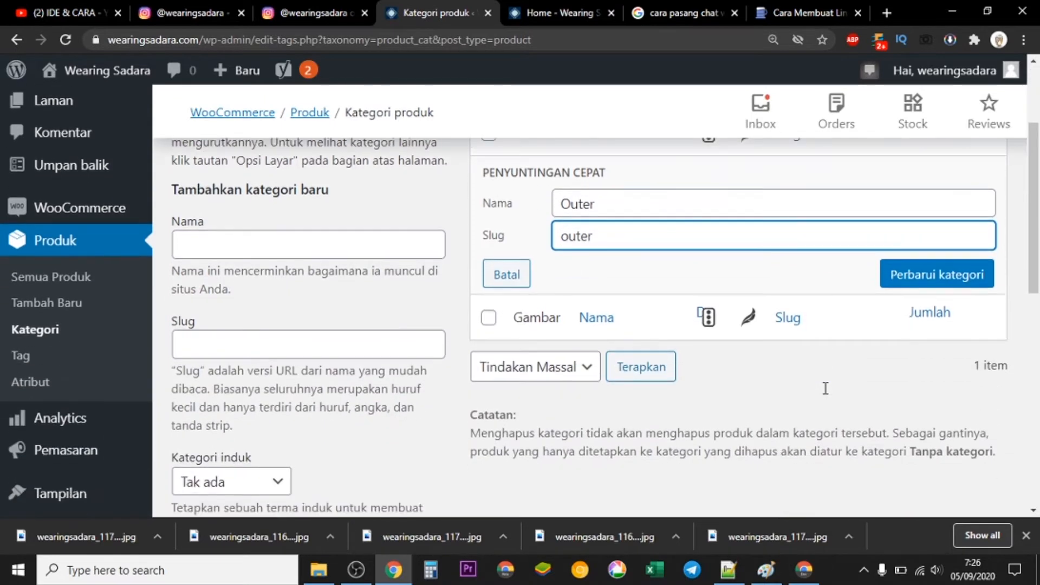
pyautogui.scroll(3, 824, 389)
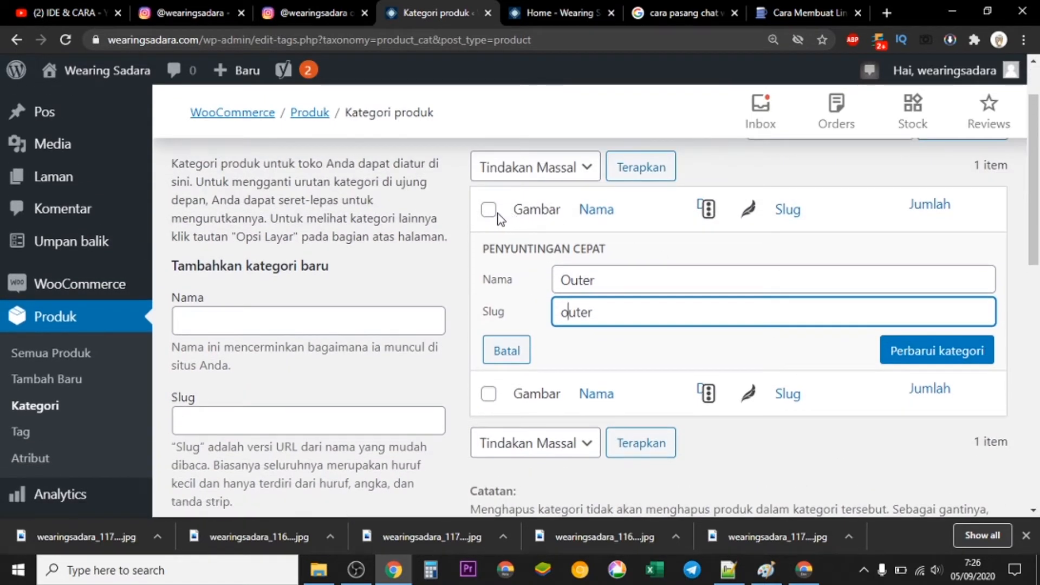
pyautogui.click(215, 327)
pyautogui.click(566, 280)
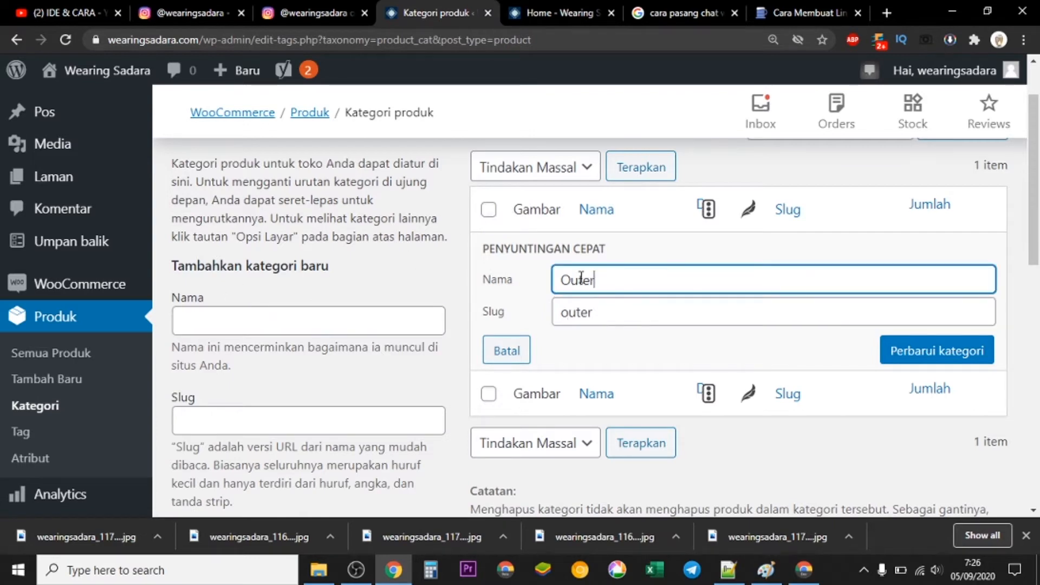
pyautogui.doubleClick(566, 280)
pyautogui.press('BackSpace')
pyautogui.moveTo(620, 313); pyautogui.dragTo(570, 313)
pyautogui.press('BackSpace')
pyautogui.press('BackSpace')
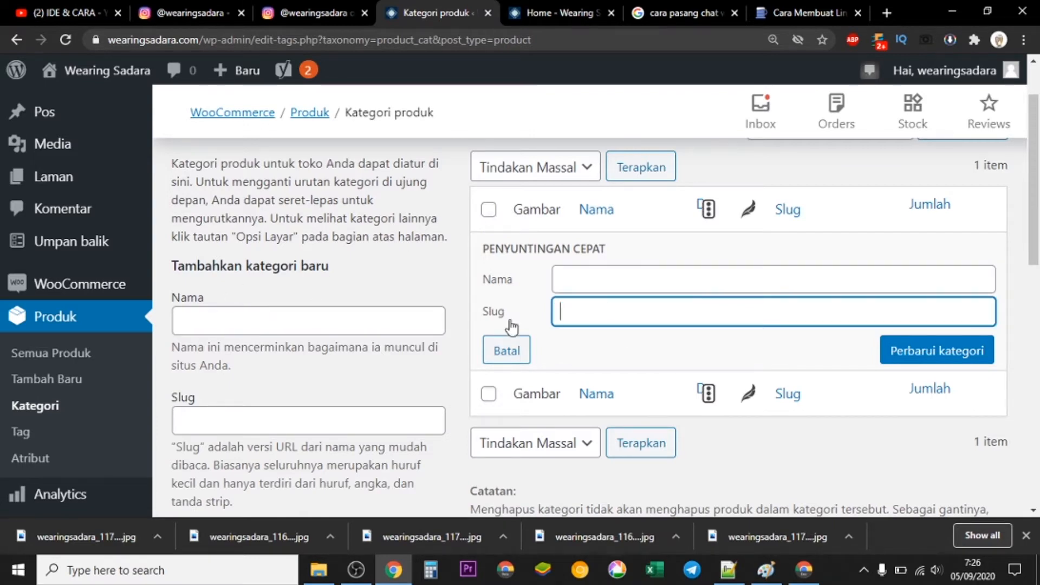
# - Fill in the new category form with the name Outer and the slug outer, keeping the parent category as Tak ada
pyautogui.click(237, 325)
pyautogui.write('Outer')
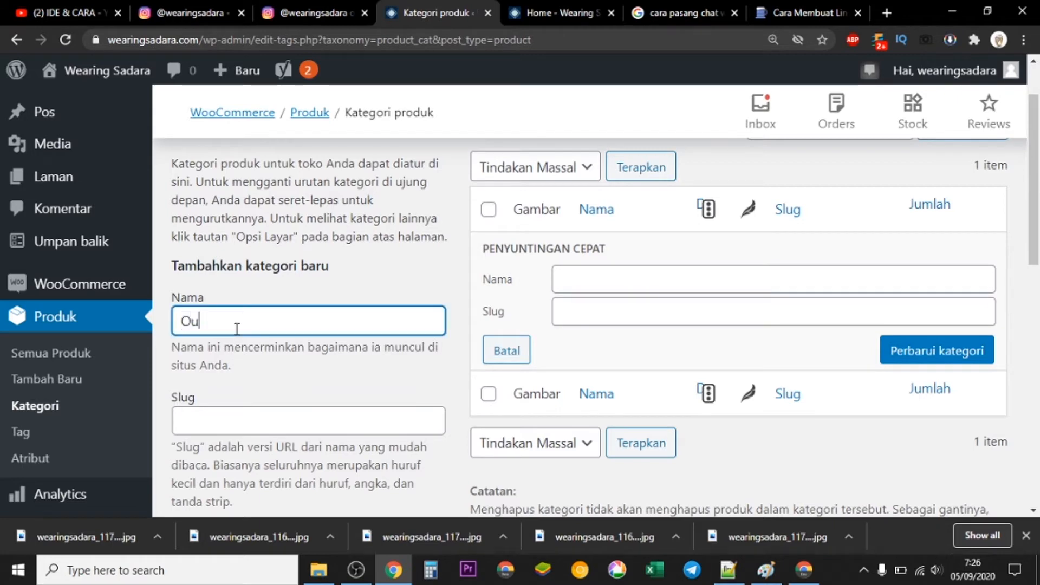
pyautogui.click(238, 422)
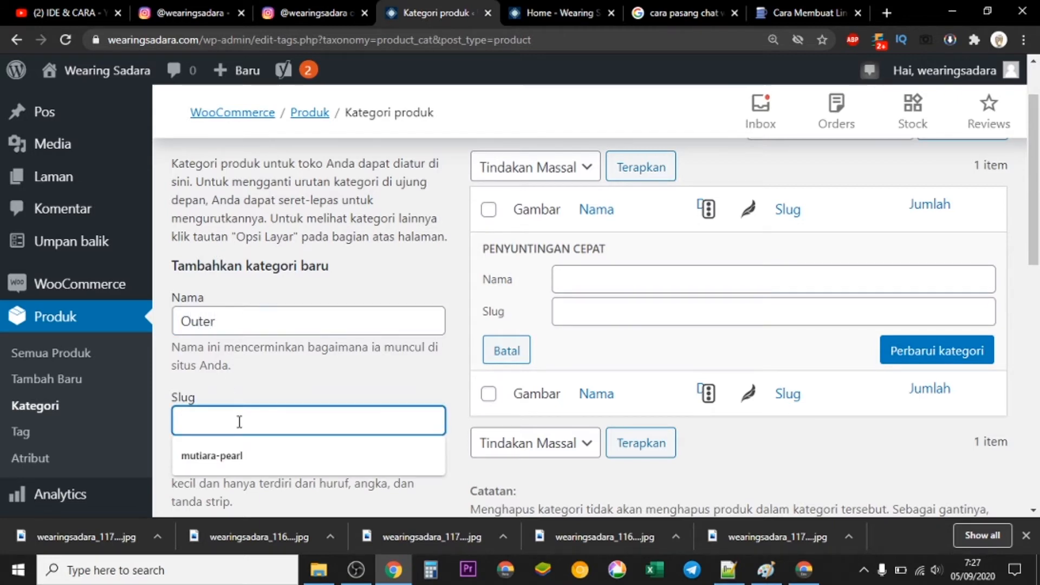
pyautogui.write('outer')
pyautogui.scroll(-4, 240, 422)
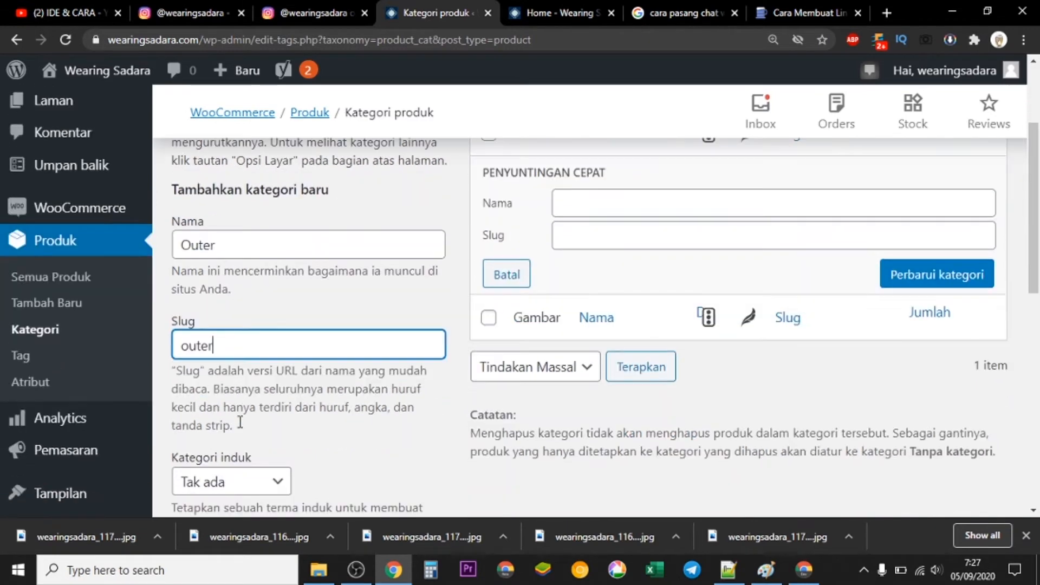
pyautogui.click(276, 341)
pyautogui.click(275, 338)
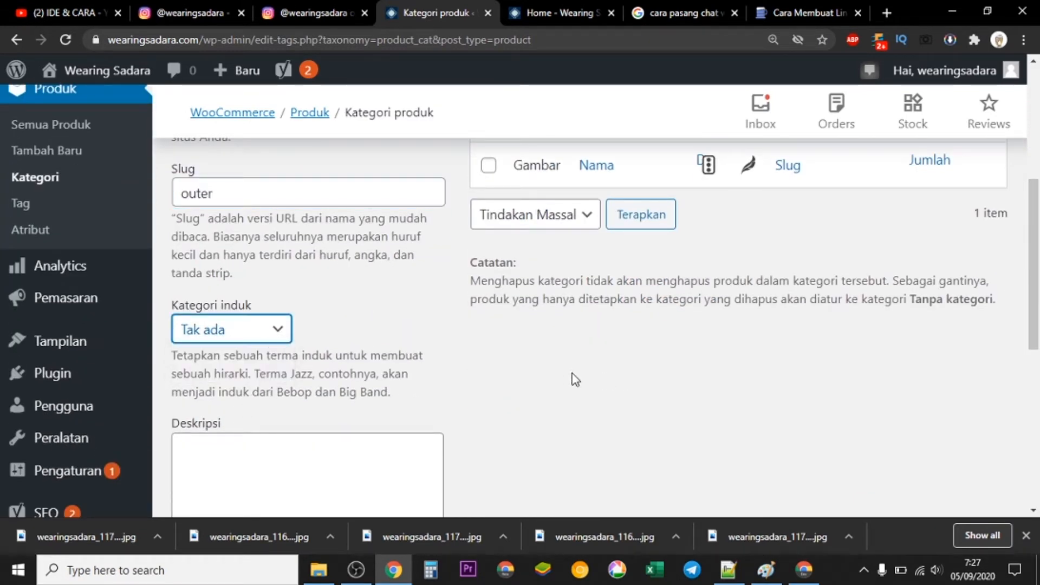
# - Enter "Outer Wearing Sadara" as the new category's description
pyautogui.moveTo(1036, 293); pyautogui.dragTo(1037, 340)
pyautogui.click(388, 442)
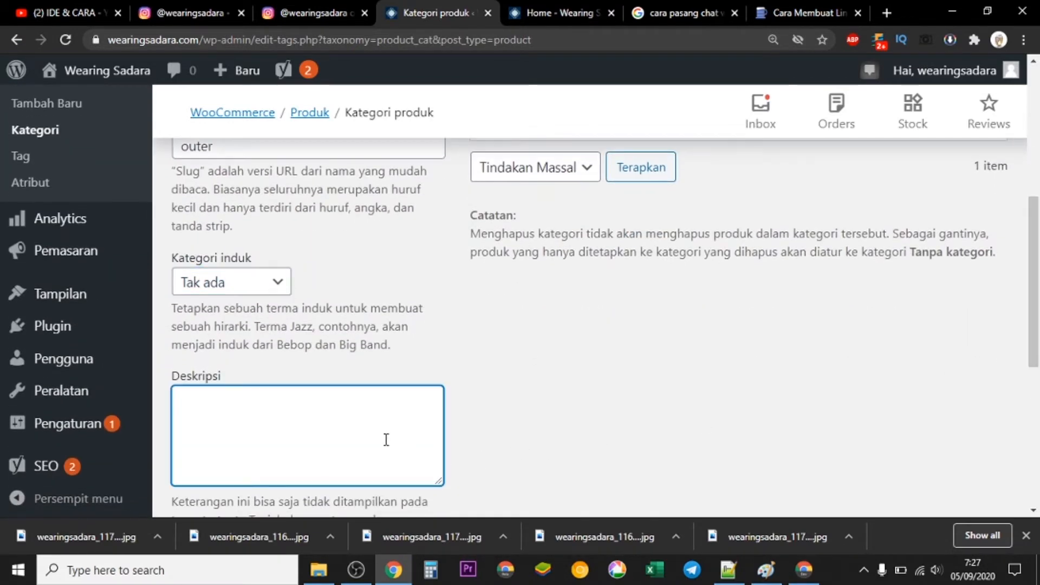
pyautogui.rightClick(385, 440)
pyautogui.click(307, 427)
pyautogui.write('Oy')
pyautogui.write('ter w')
pyautogui.press('BackSpace')
pyautogui.press('BackSpace')
pyautogui.write('Wearing Sadara')
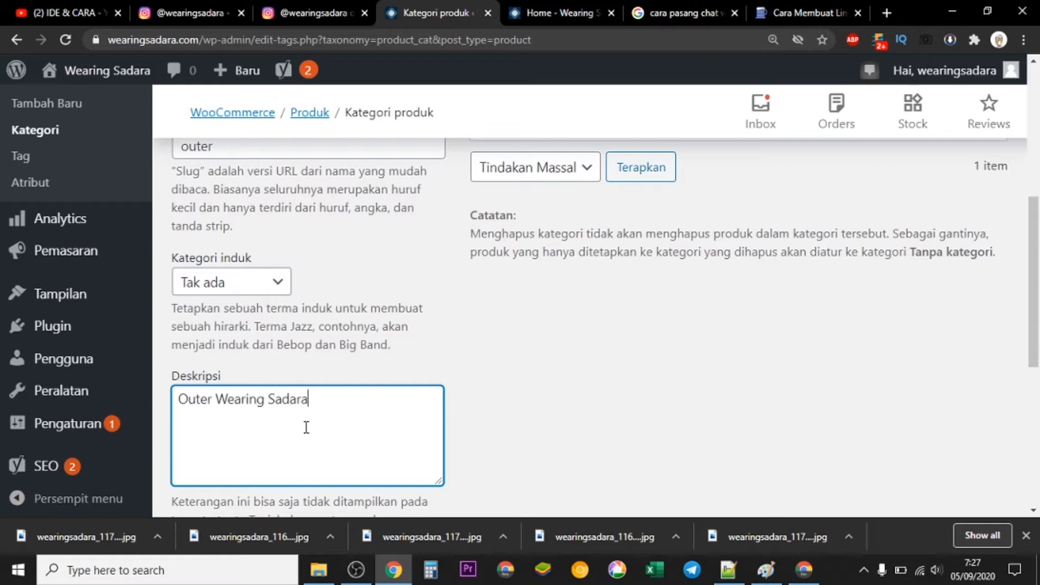
# - Use the zigzag outer photo from the media library as the category thumbnail and add the Outer category
pyautogui.scroll(-4, 306, 427)
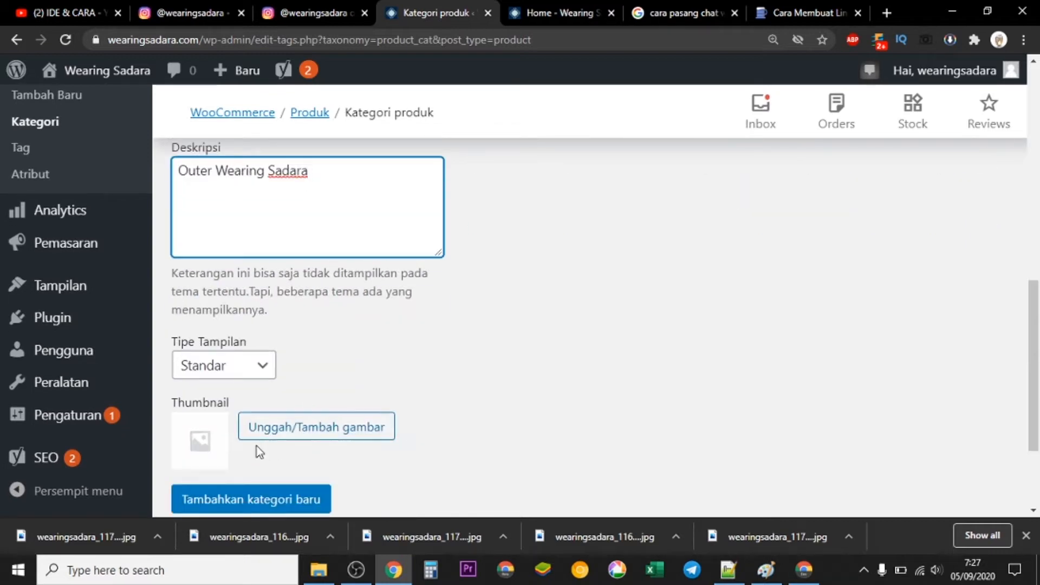
pyautogui.click(304, 427)
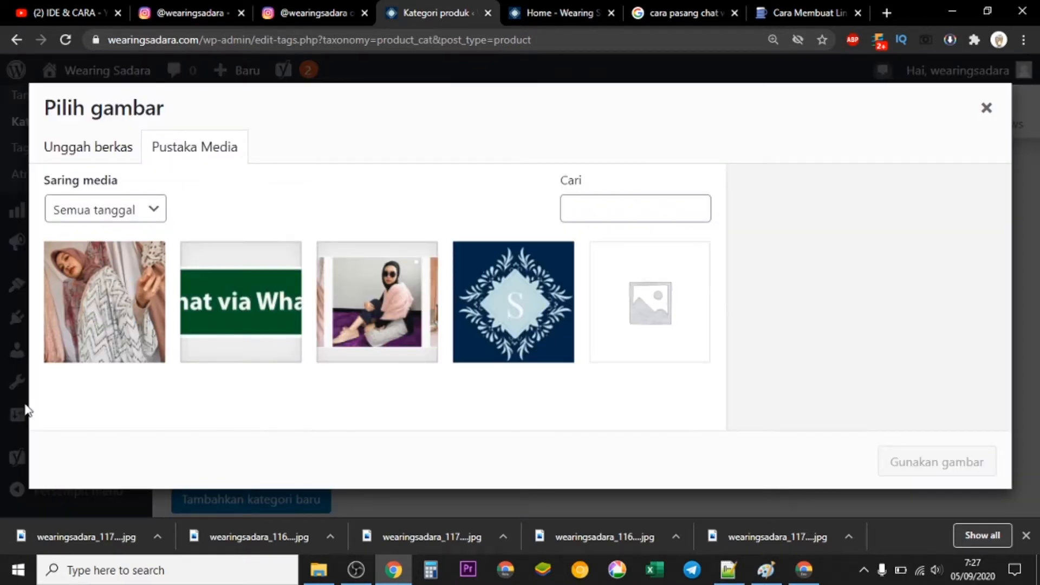
pyautogui.click(103, 319)
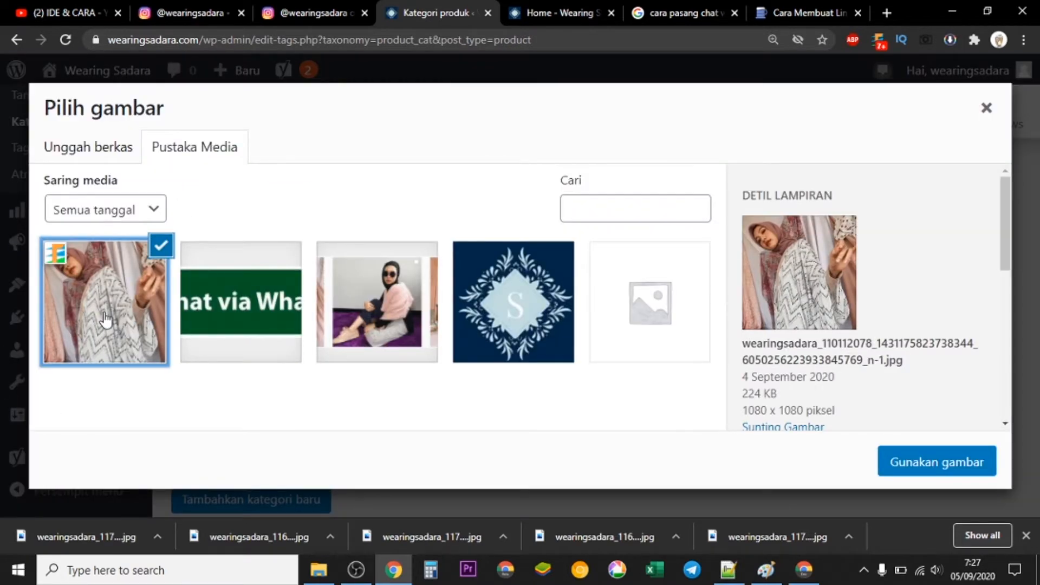
pyautogui.click(962, 473)
pyautogui.moveTo(1034, 341); pyautogui.dragTo(1034, 428)
pyautogui.click(265, 354)
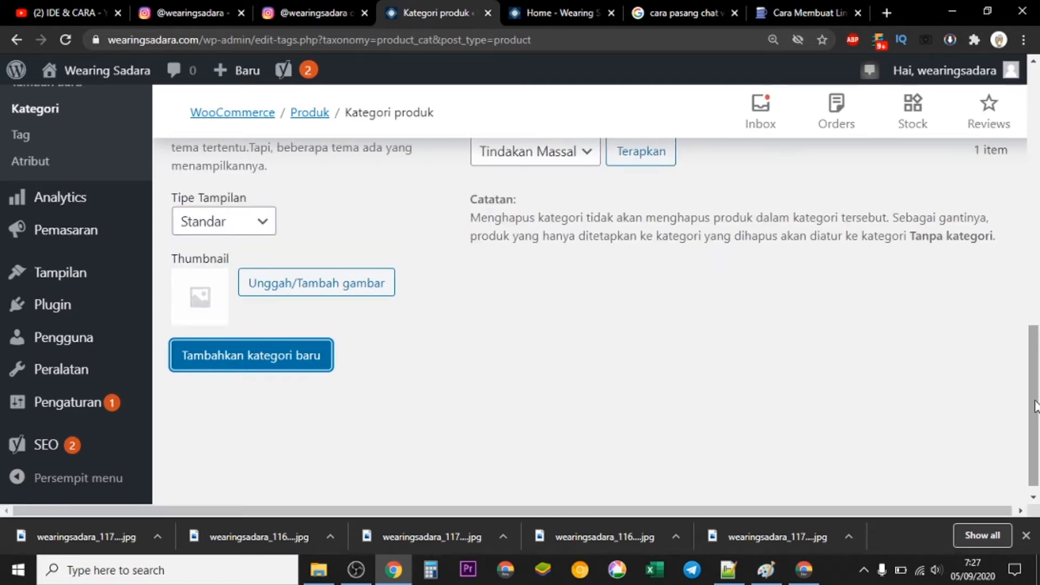
pyautogui.moveTo(1034, 406); pyautogui.dragTo(1038, 217)
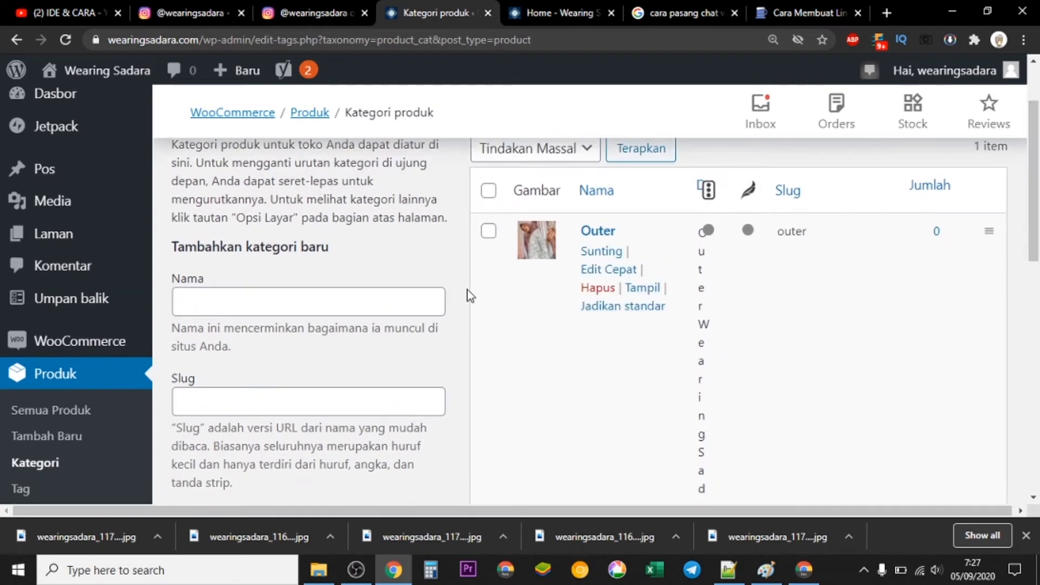
# - Start another new category with the name "Full Oufit" and the slug "outfit wearing sadara"
pyautogui.click(403, 301)
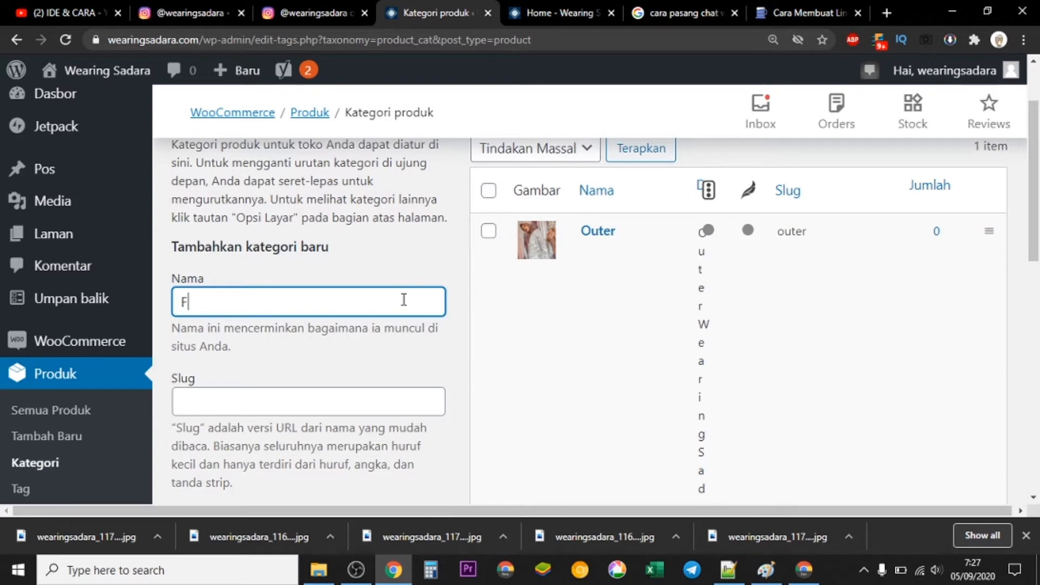
pyautogui.write('Full Oufit')
pyautogui.moveTo(1035, 174); pyautogui.dragTo(1036, 175)
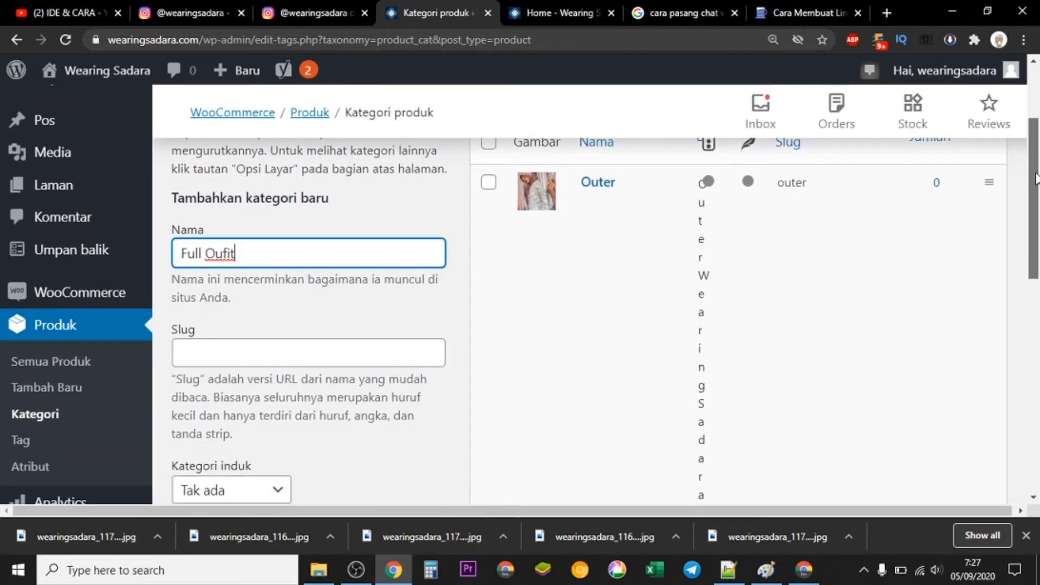
pyautogui.click(266, 354)
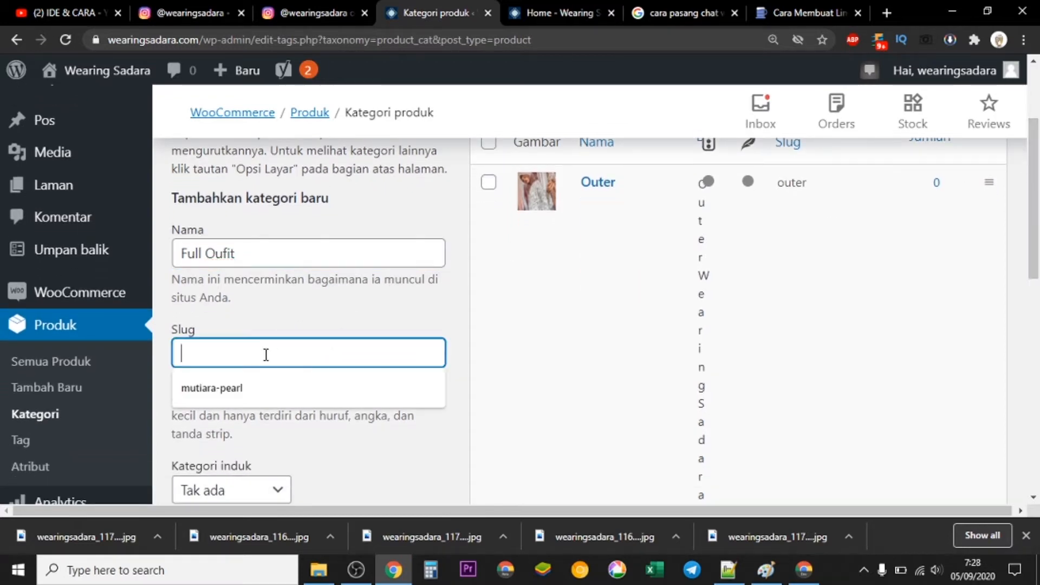
pyautogui.write('fu')
pyautogui.press('BackSpace')
pyautogui.press('BackSpace')
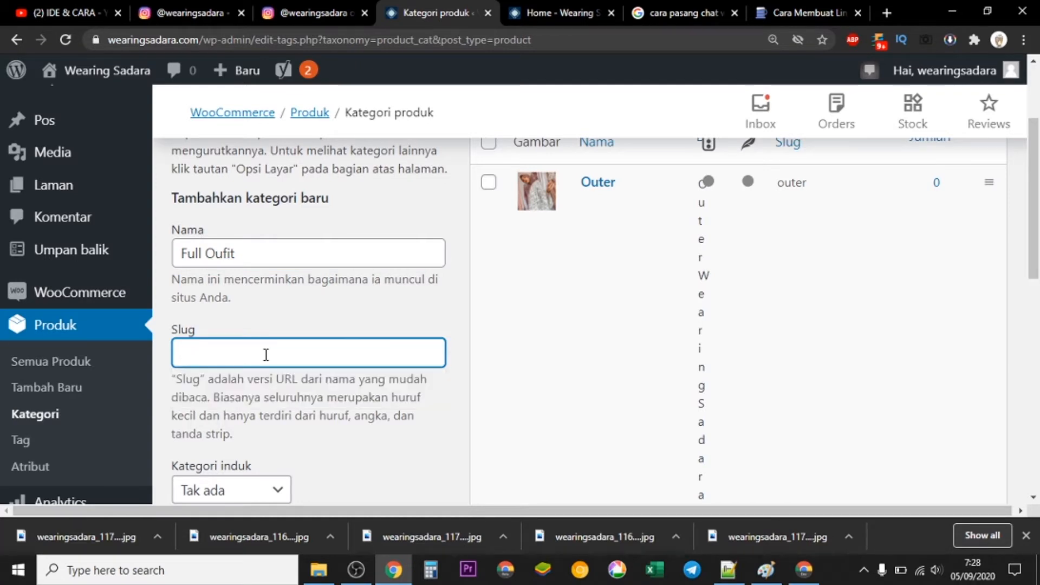
pyautogui.write('outfit wearing sada')
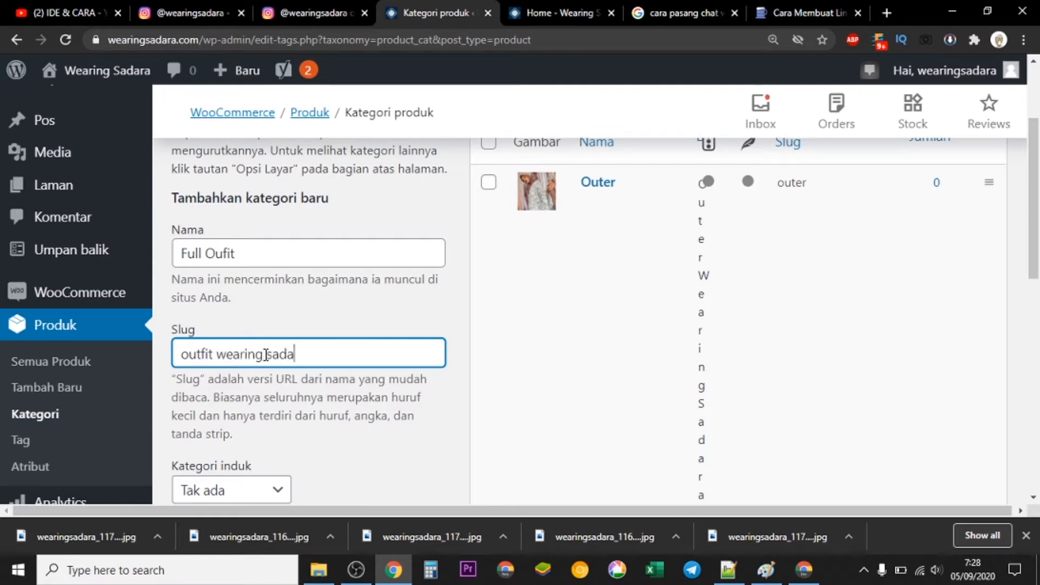
pyautogui.write('ra')
# - Shorten the second new category's name to "Oufit" by removing the word Full
pyautogui.click(208, 253)
pyautogui.press('BackSpace')
pyautogui.press('BackSpace')
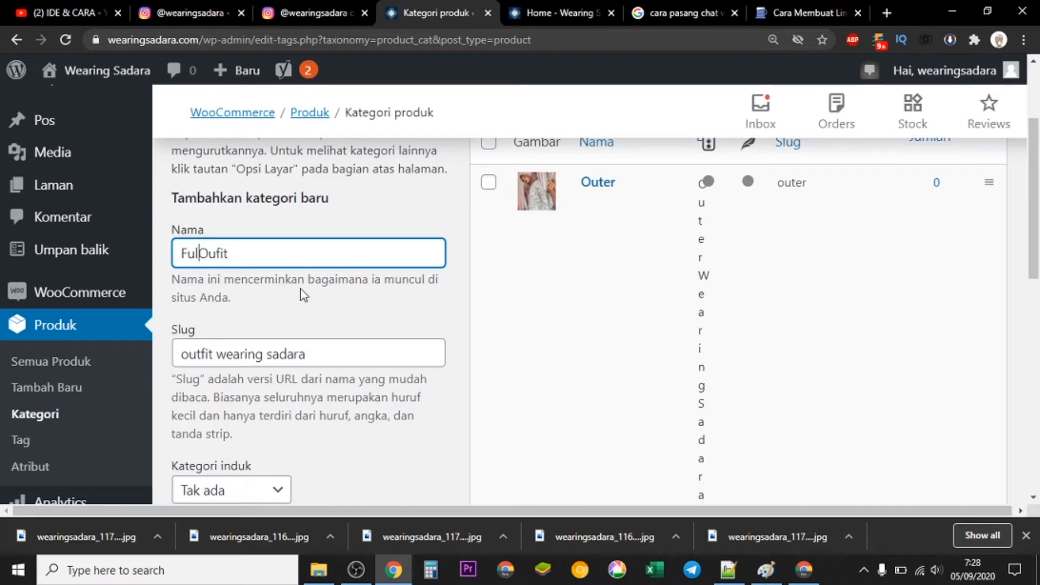
pyautogui.press('BackSpace')
pyautogui.press('BackSpace')
pyautogui.press('BackSpace')
# - Upload the photo of two women in dark patterned outers from the 0 DOWNLOADAN folder for the new category's thumbnail
pyautogui.scroll(-10, 304, 296)
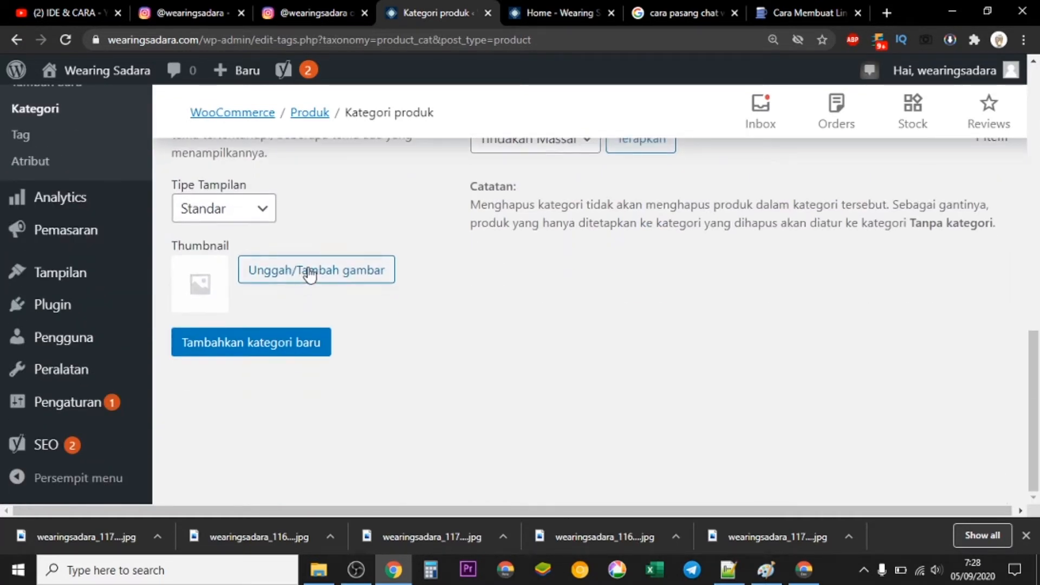
pyautogui.click(309, 273)
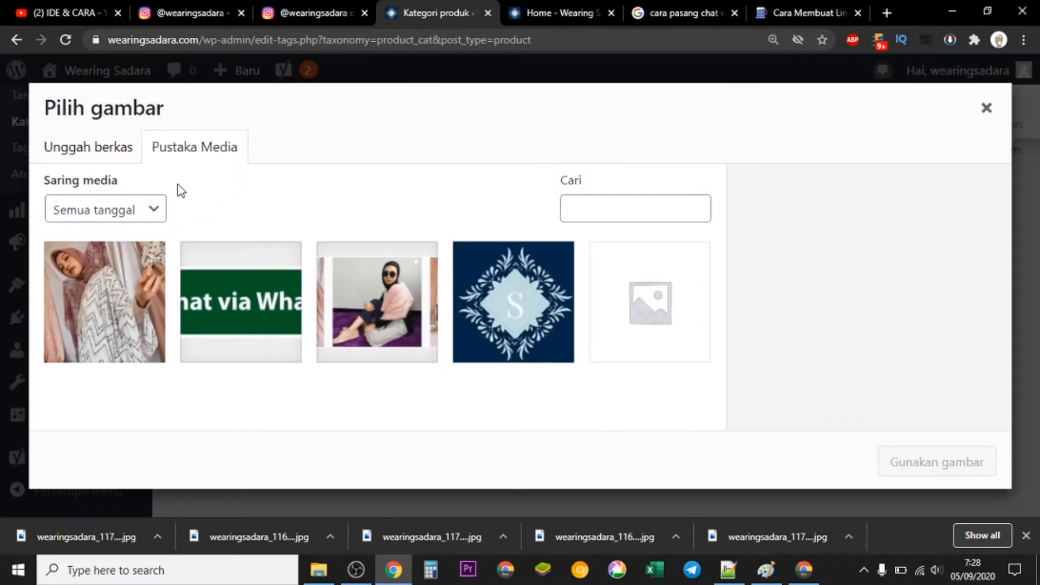
pyautogui.click(136, 155)
pyautogui.click(541, 346)
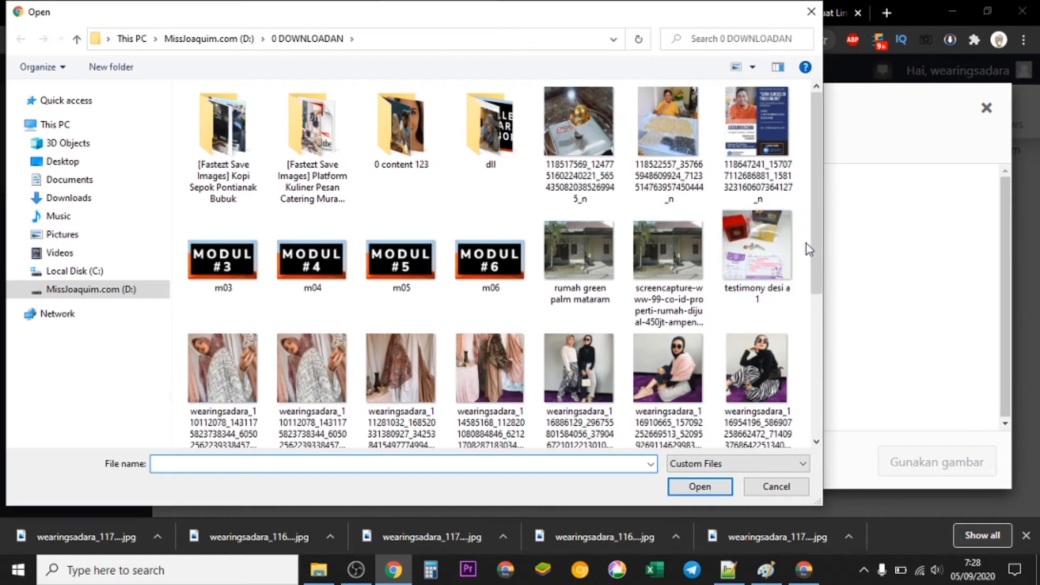
pyautogui.moveTo(817, 245); pyautogui.dragTo(830, 329)
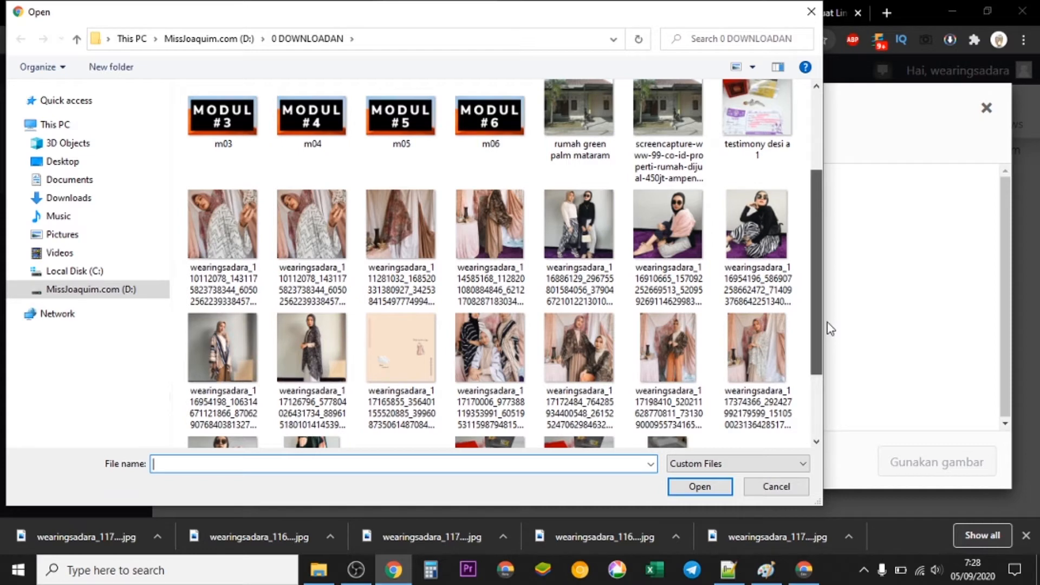
pyautogui.click(303, 352)
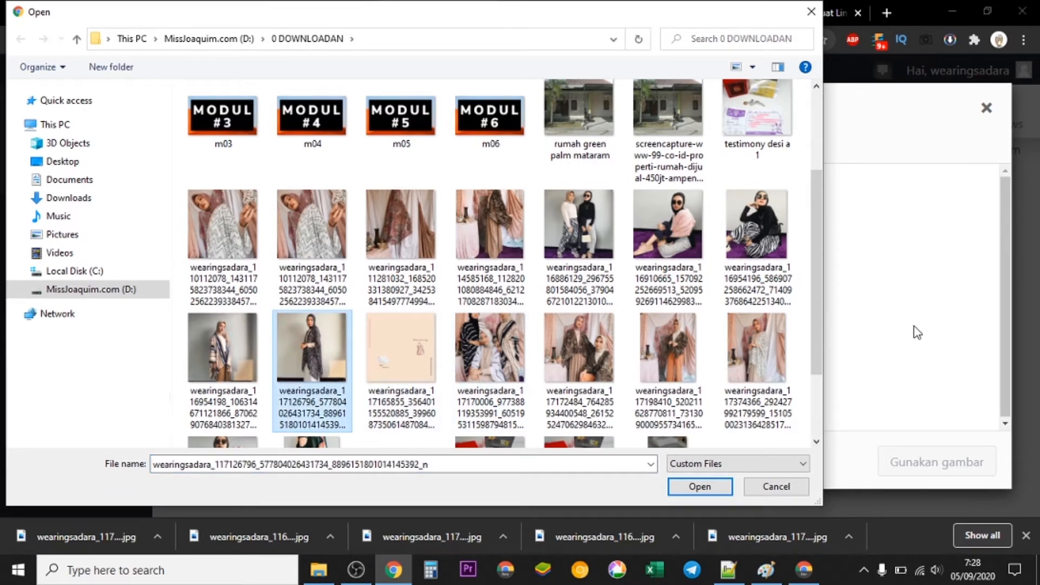
pyautogui.click(597, 356)
pyautogui.click(690, 486)
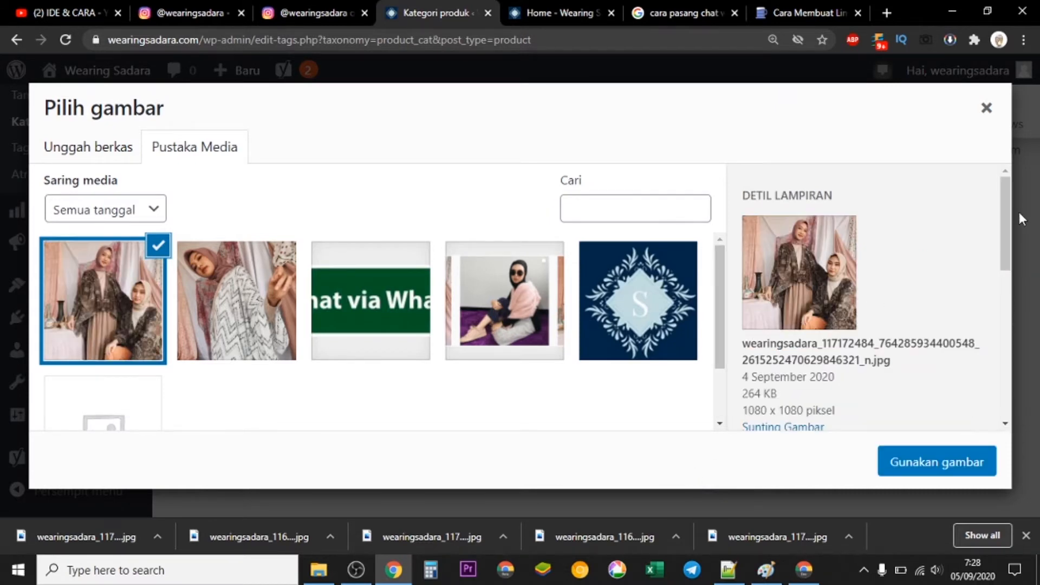
# - Use the uploaded photo of the dark patterned outers as the thumbnail and add the Oufit category
pyautogui.moveTo(1003, 223); pyautogui.dragTo(1013, 288)
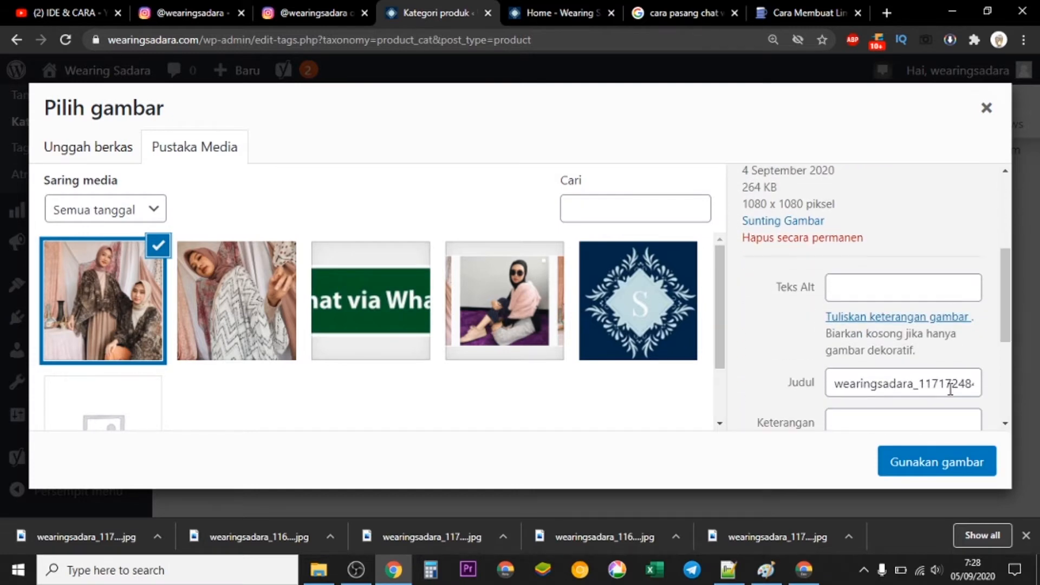
pyautogui.click(949, 460)
pyautogui.click(285, 421)
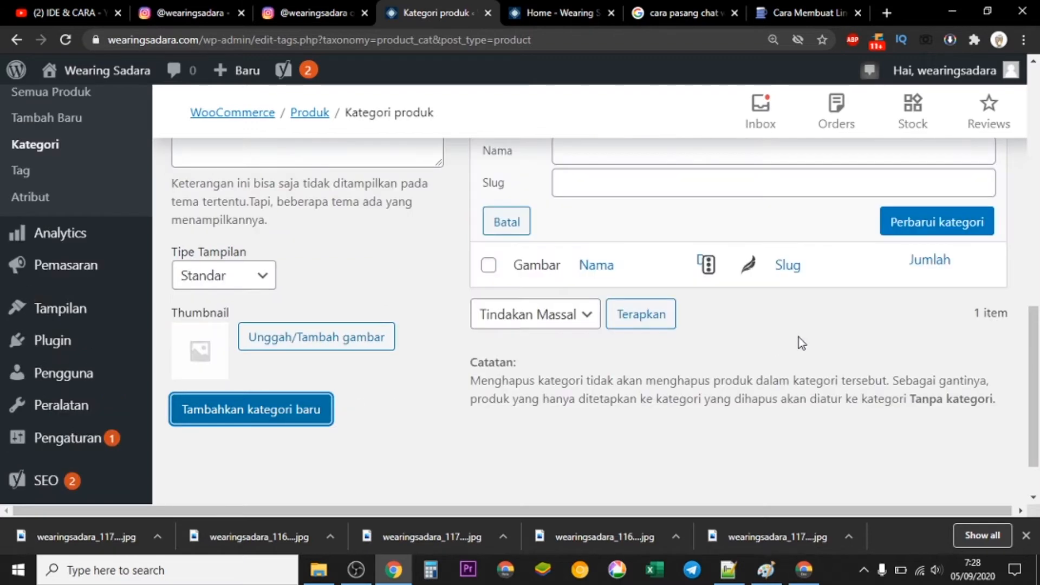
pyautogui.moveTo(1035, 371); pyautogui.dragTo(1037, 177)
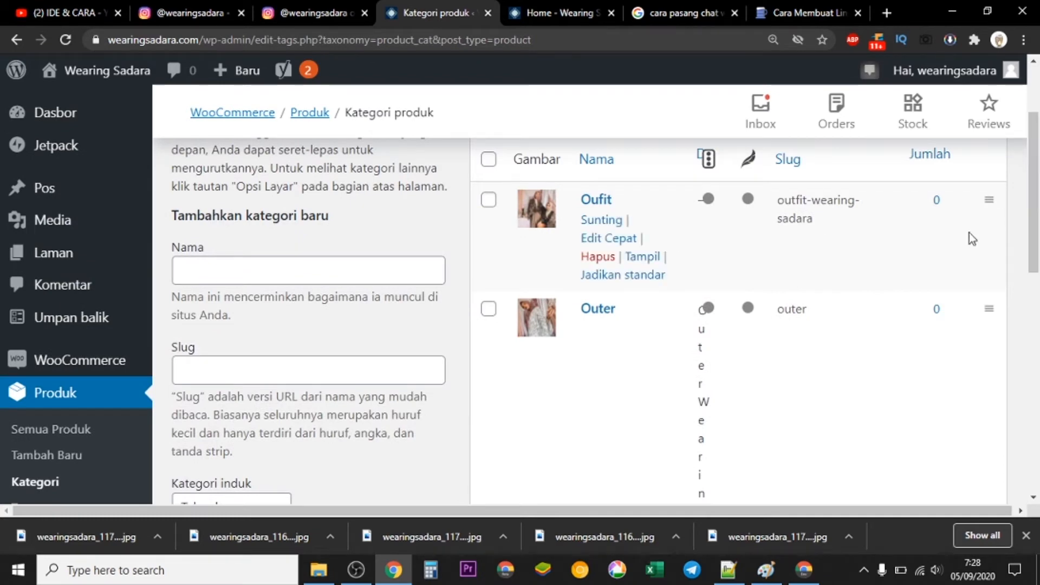
# - Start another new category with the name "OOTD" and the slug "outfit of the day wearing sadara"
pyautogui.click(352, 265)
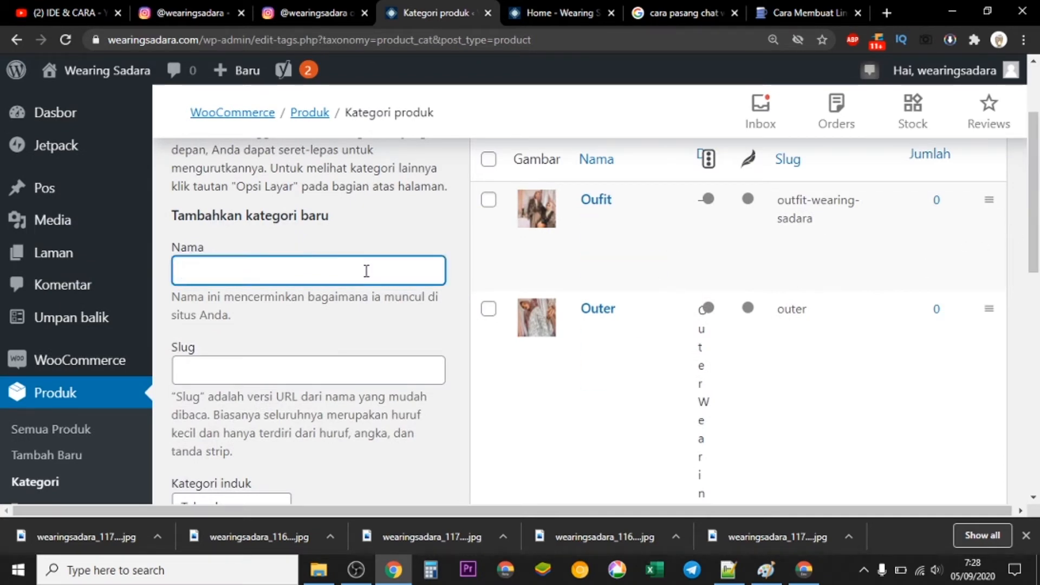
pyautogui.write('OOTD')
pyautogui.click(262, 373)
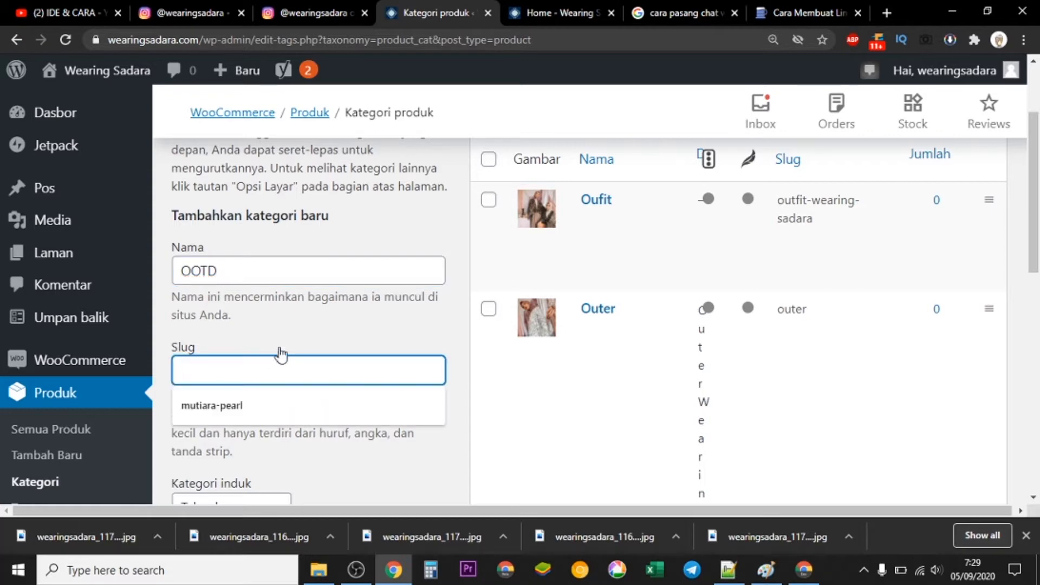
pyautogui.write('ou')
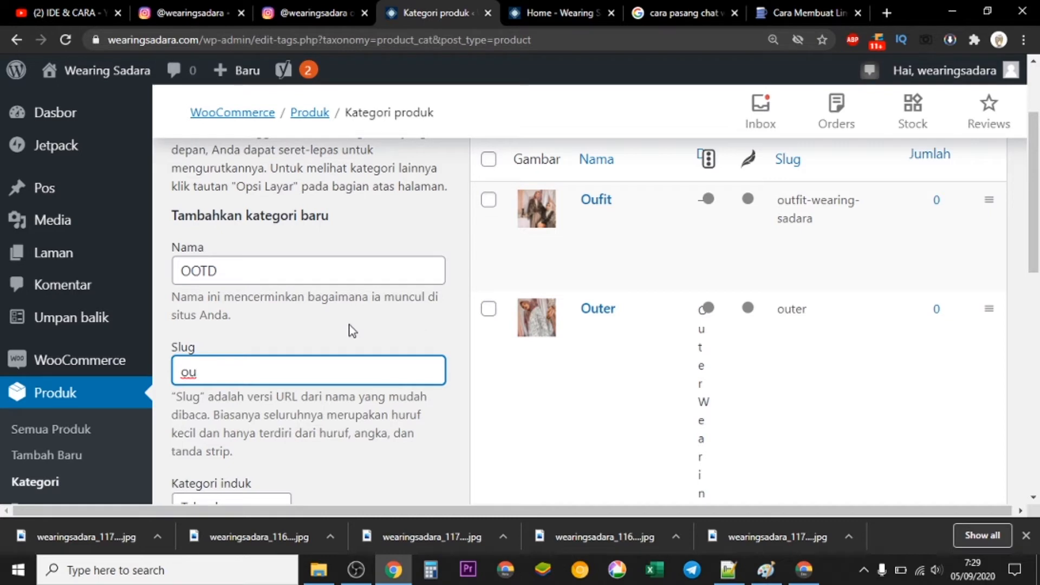
pyautogui.write('tfit of the da')
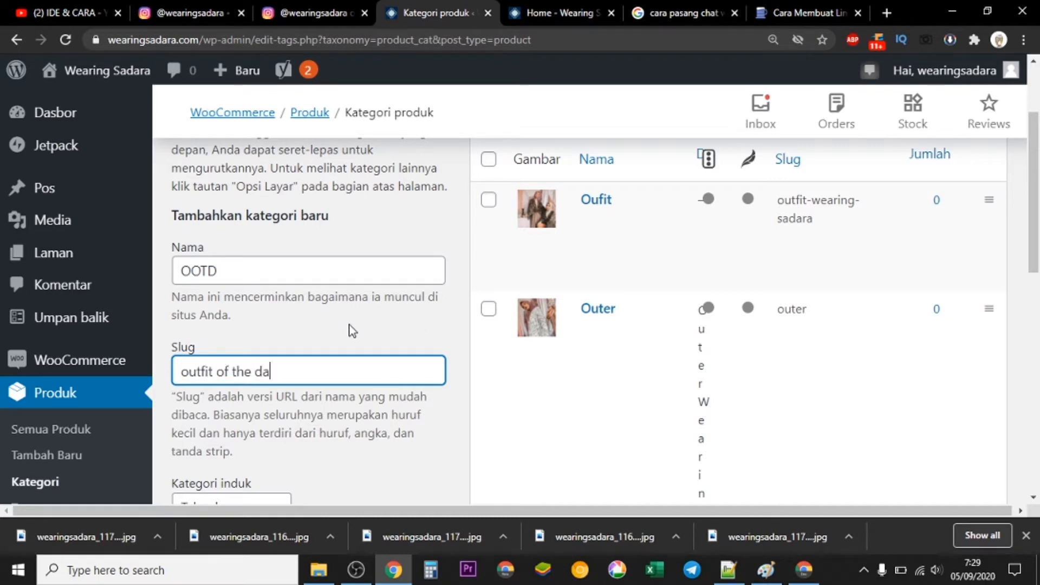
pyautogui.write('y wearing sadara')
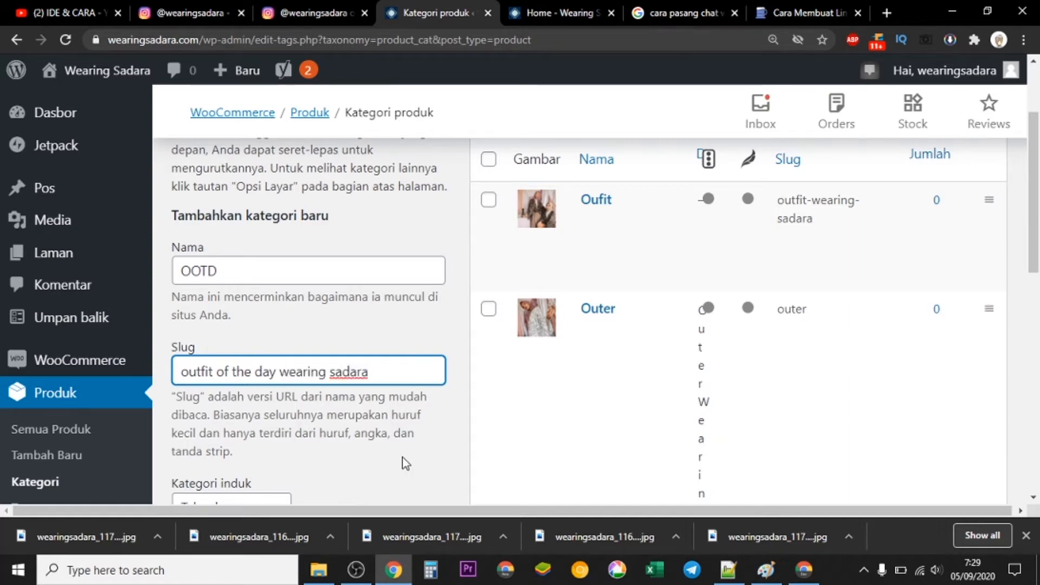
# - Copy the OOTD category's slug text into its description
pyautogui.scroll(-1, 402, 457)
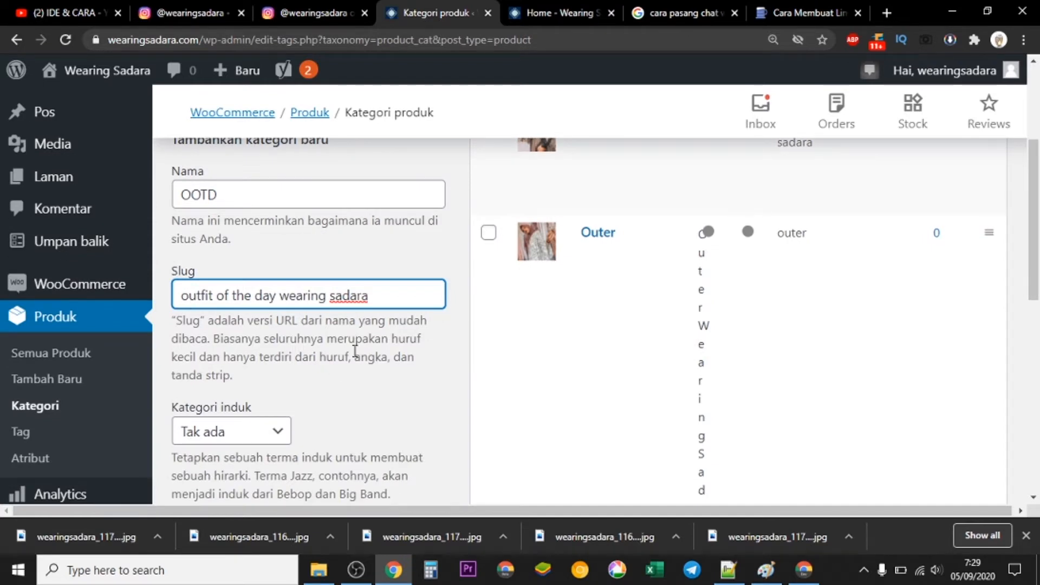
pyautogui.scroll(-3, 353, 373)
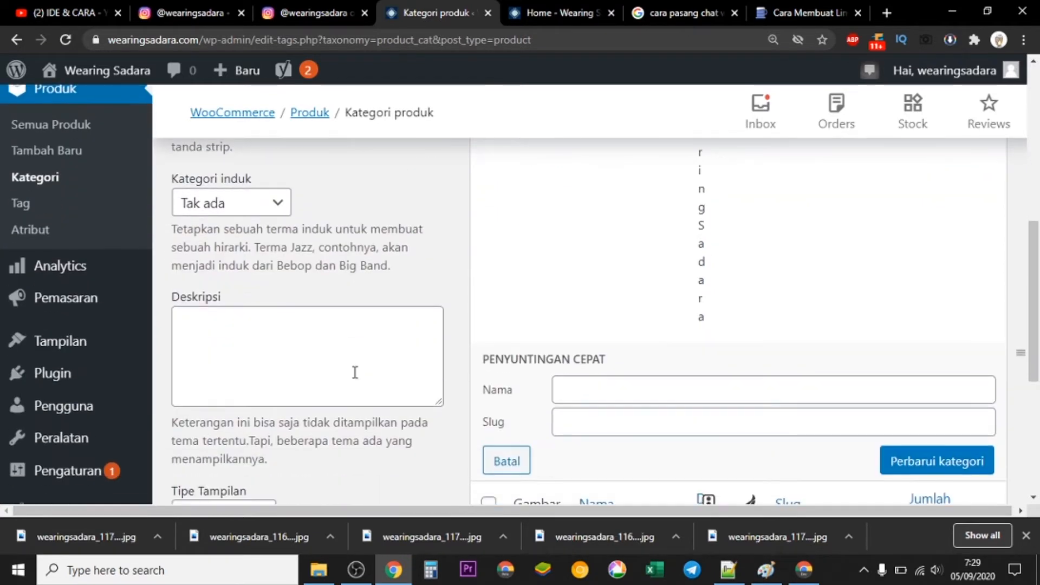
pyautogui.scroll(3, 354, 372)
pyautogui.tripleClick(367, 295)
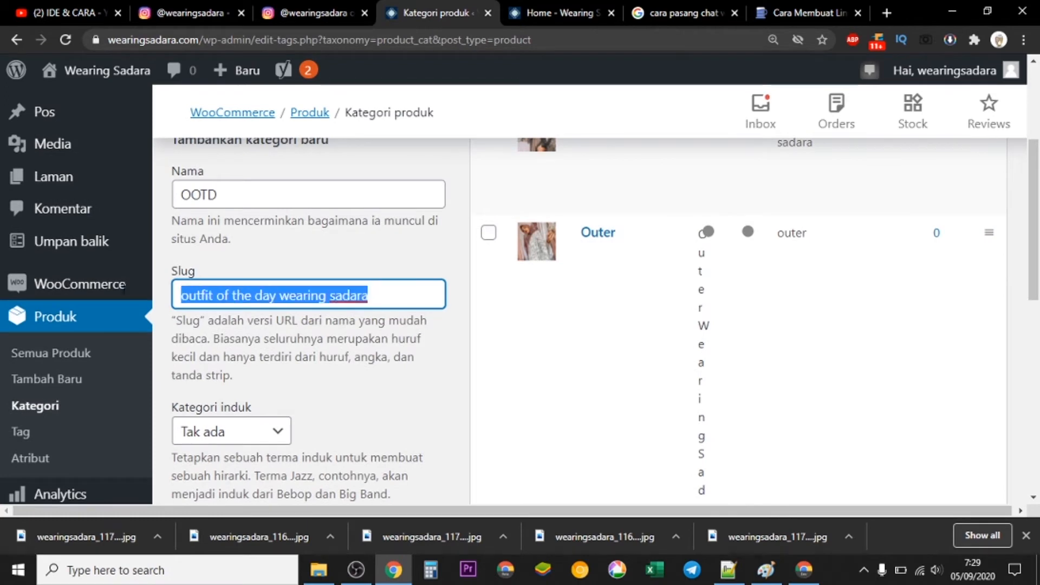
pyautogui.rightClick(338, 296)
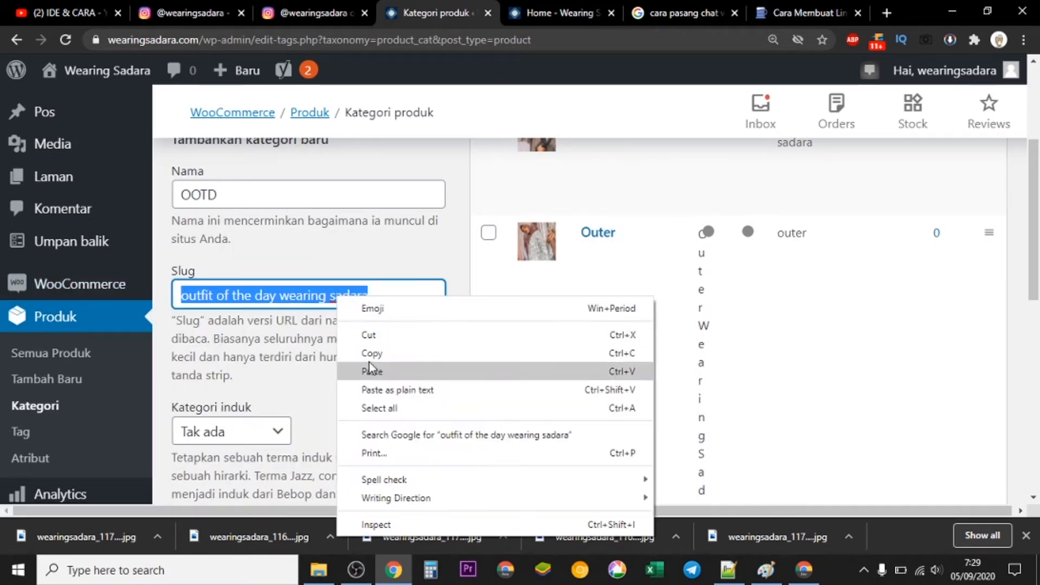
pyautogui.click(369, 355)
pyautogui.scroll(-2, 271, 385)
pyautogui.click(265, 423)
pyautogui.rightClick(265, 422)
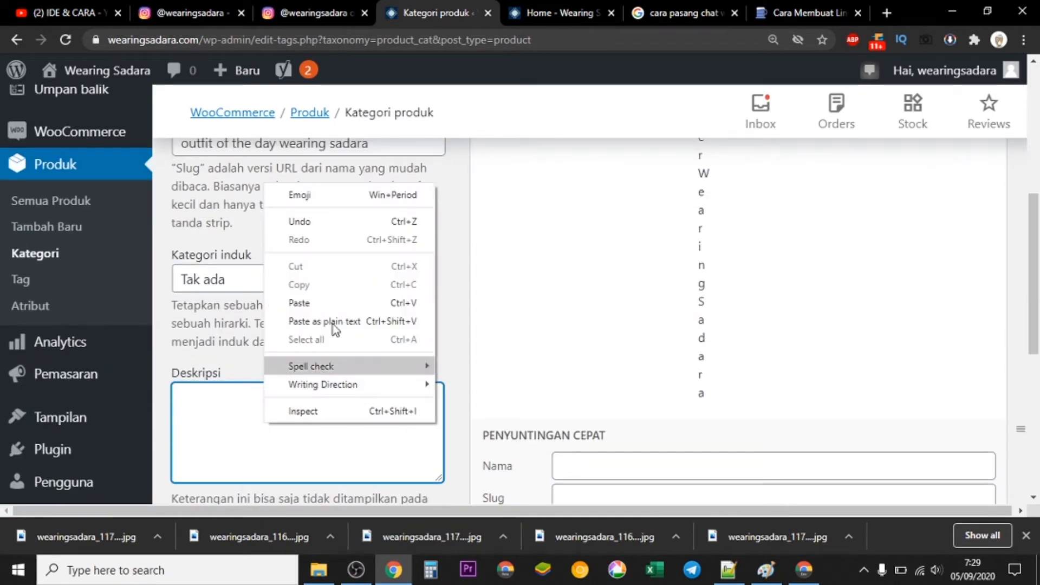
pyautogui.click(336, 302)
# - Upload the photo of two standing women, one in a white top and one in black, for the OOTD category's thumbnail
pyautogui.scroll(-3, 441, 364)
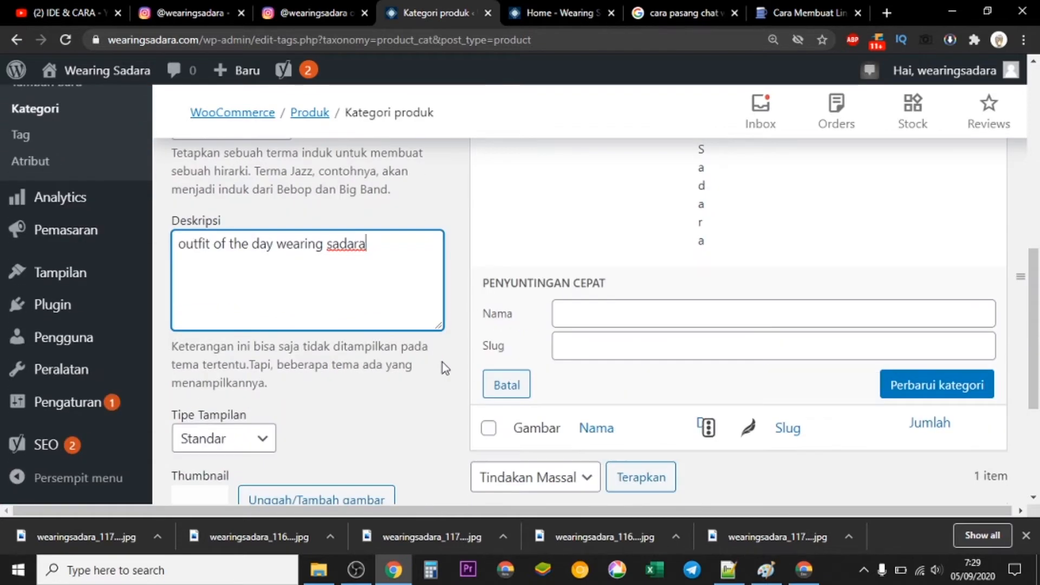
pyautogui.scroll(-3, 330, 395)
pyautogui.click(282, 272)
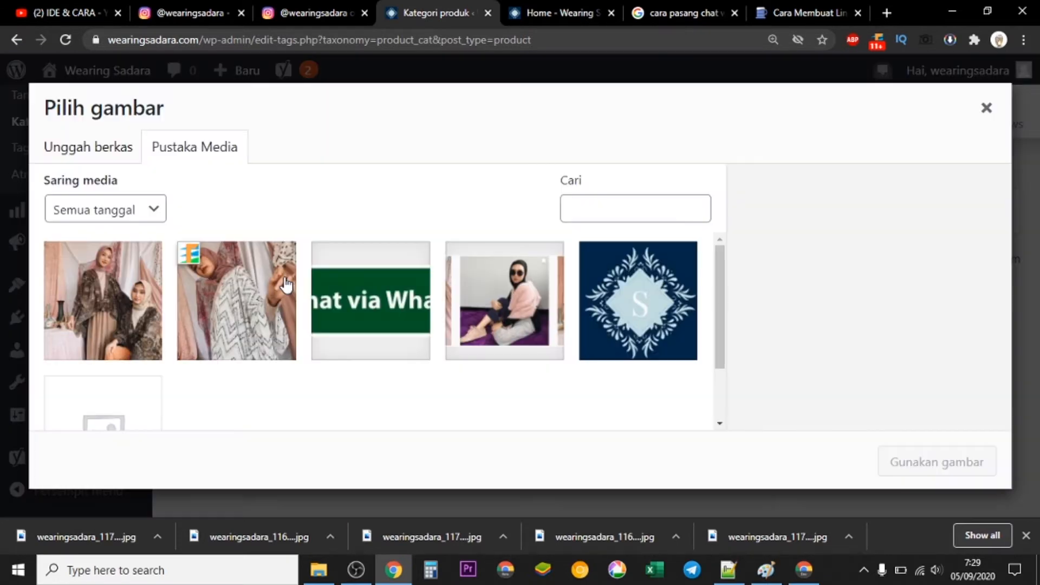
pyautogui.click(86, 153)
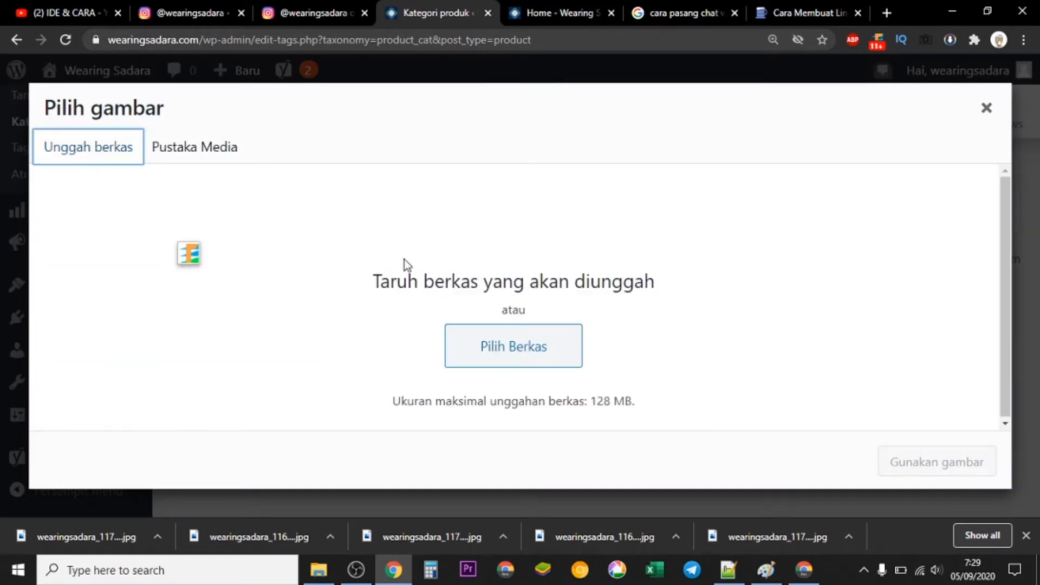
pyautogui.click(498, 354)
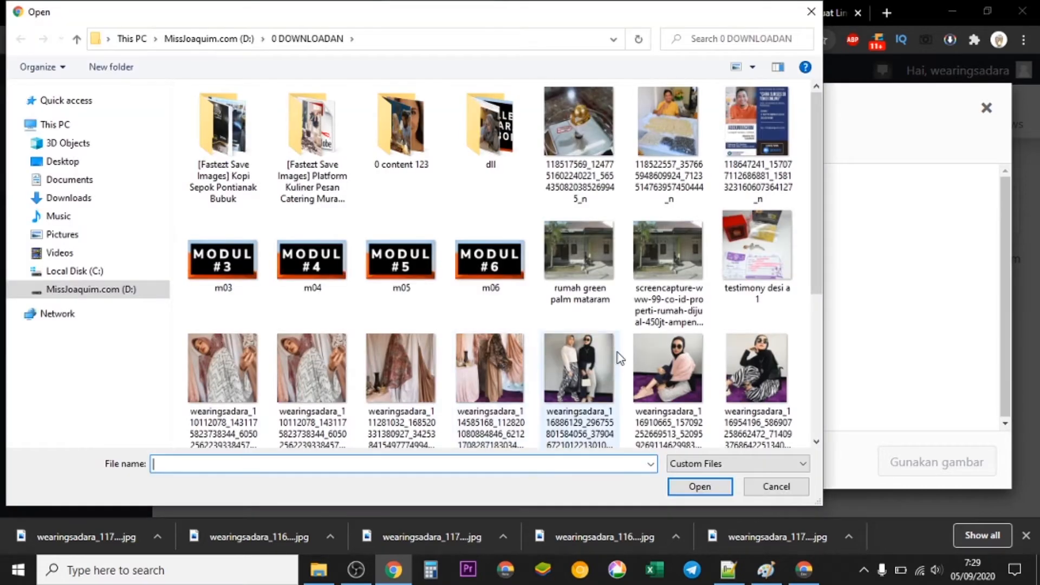
pyautogui.click(552, 368)
pyautogui.click(694, 486)
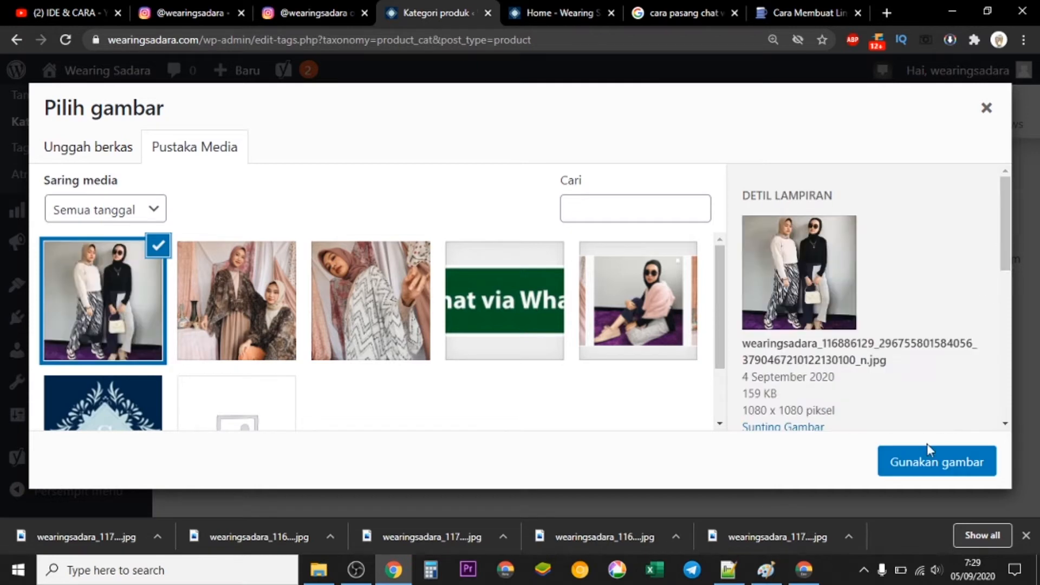
# - Use the uploaded photo of the two standing women as the thumbnail and add the OOTD category
pyautogui.click(930, 460)
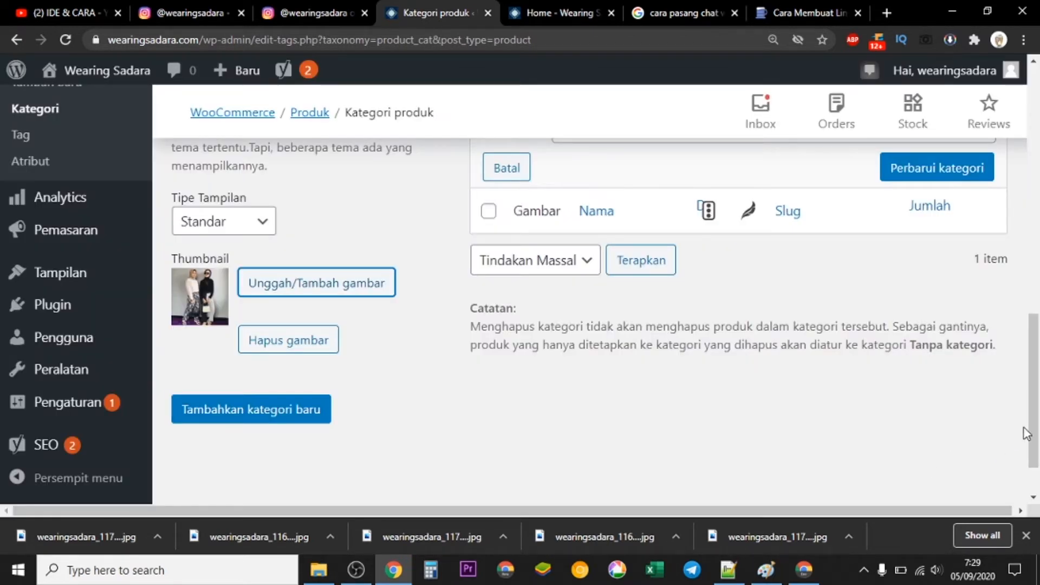
pyautogui.moveTo(1033, 428)
pyautogui.mouseDown()
pyautogui.moveTo(1037, 203)
pyautogui.moveTo(1037, 437)
pyautogui.mouseUp()
pyautogui.click(315, 424)
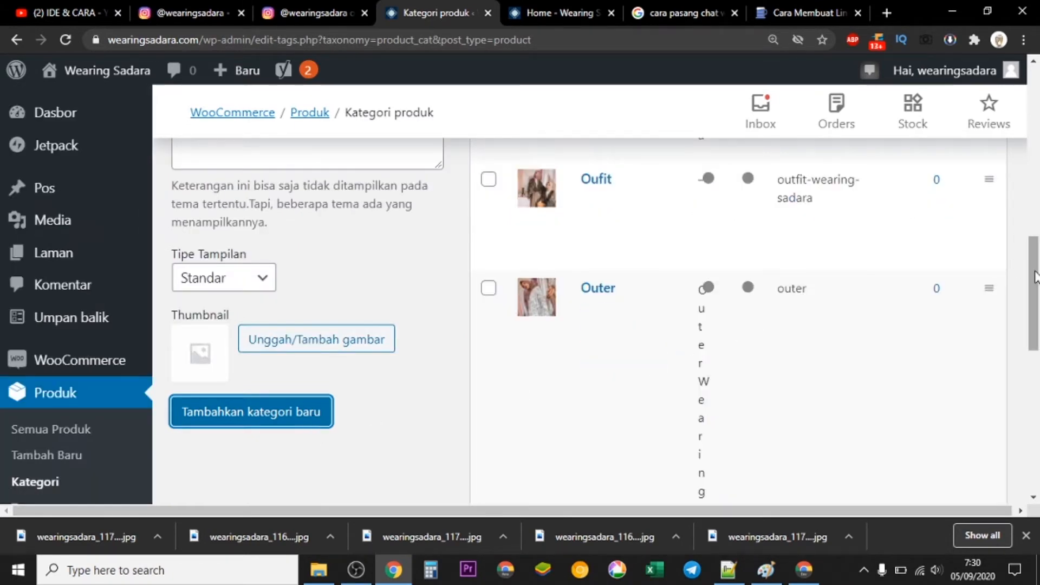
# - Open the Oufit category for full editing and change its name to "Hijab"
pyautogui.moveTo(1035, 276); pyautogui.dragTo(1037, 238)
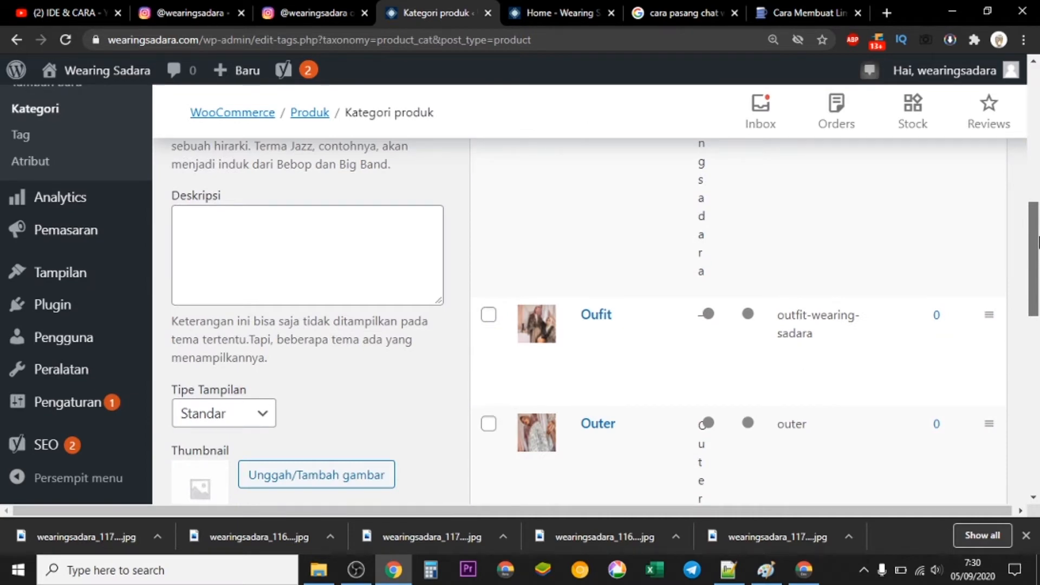
pyautogui.moveTo(760, 343)
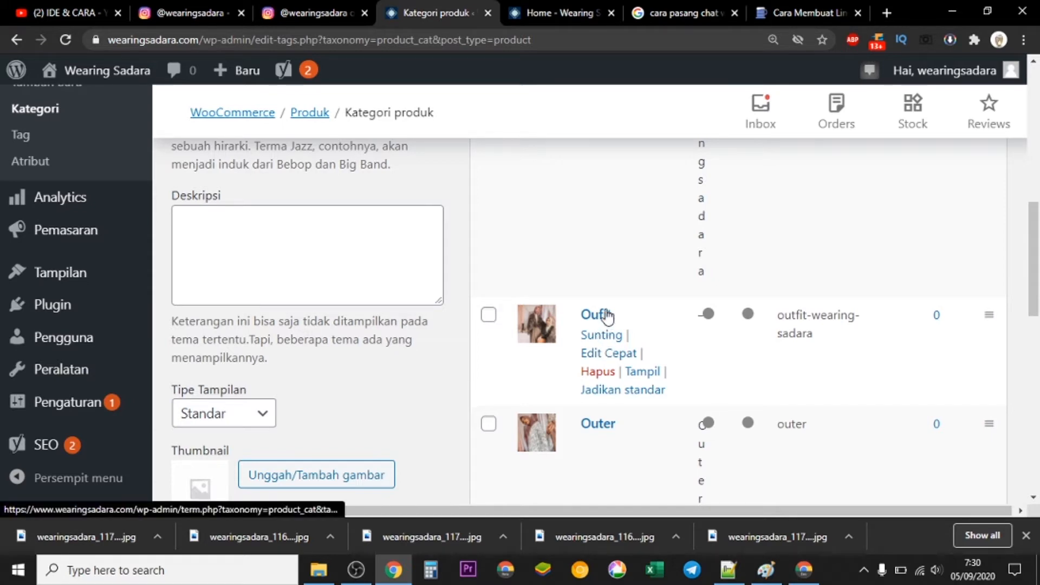
pyautogui.click(611, 340)
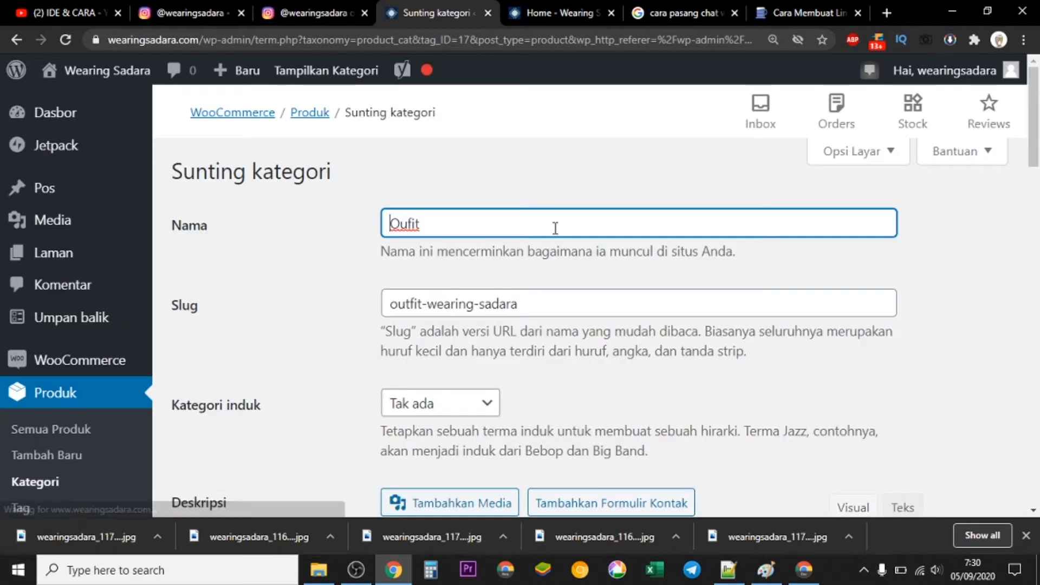
pyautogui.press('Right')
pyautogui.press('Right')
pyautogui.press('Right')
pyautogui.press('Right')
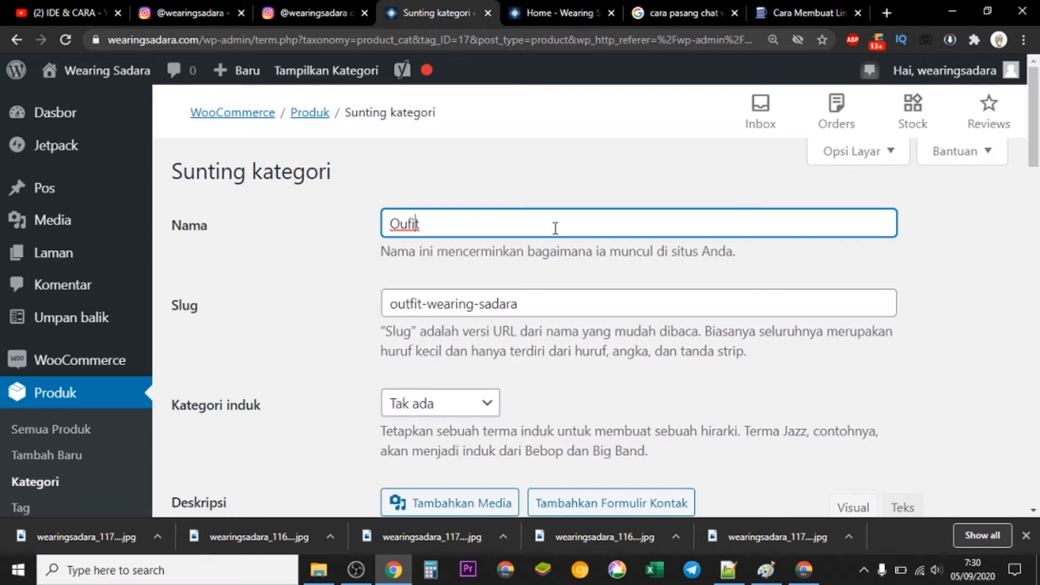
pyautogui.press('BackSpace')
pyautogui.press('BackSpace')
pyautogui.press('BackSpace')
pyautogui.press('BackSpace')
pyautogui.press('BackSpace')
pyautogui.write('Hijab')
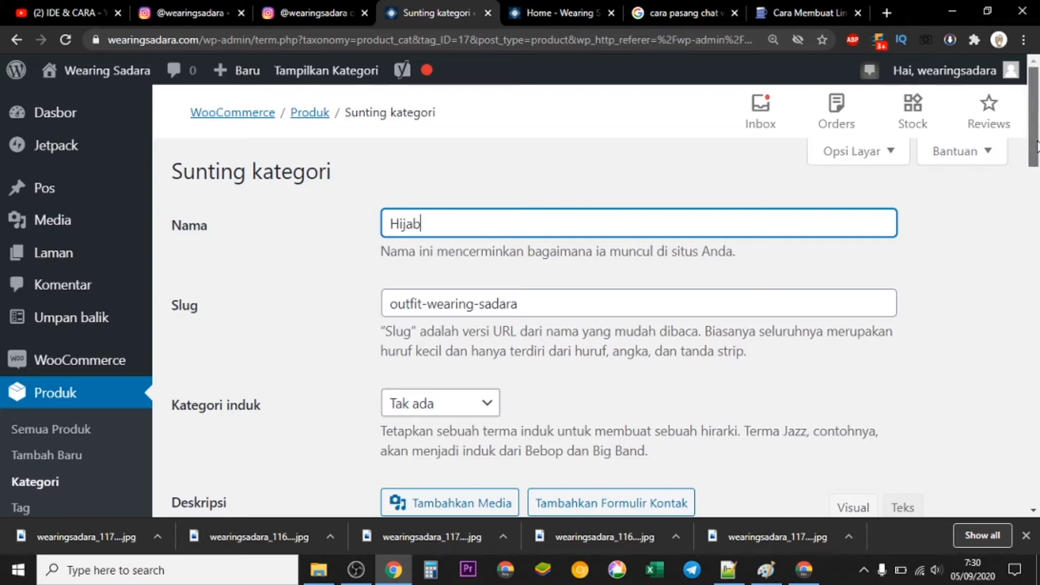
# - Change the edited category's slug to "hijab-wearing-sadara"
pyautogui.moveTo(1036, 145)
pyautogui.mouseDown()
pyautogui.moveTo(1038, 266)
pyautogui.moveTo(1038, 165)
pyautogui.mouseUp()
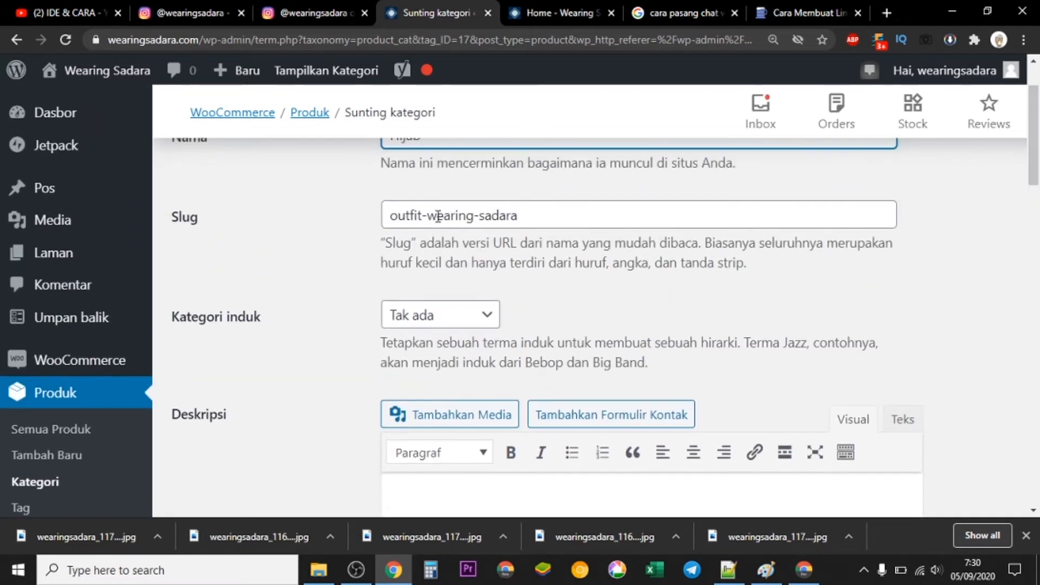
pyautogui.moveTo(422, 212); pyautogui.dragTo(417, 214)
pyautogui.press('BackSpace')
pyautogui.press('BackSpace')
pyautogui.press('BackSpace')
pyautogui.press('BackSpace')
pyautogui.press('BackSpace')
pyautogui.press('BackSpace')
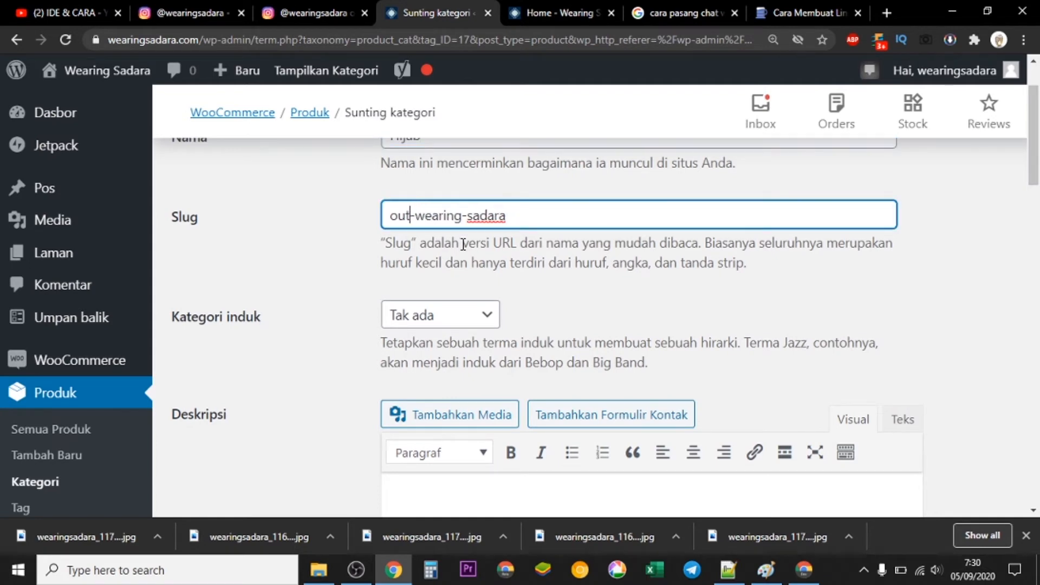
pyautogui.write('hijab')
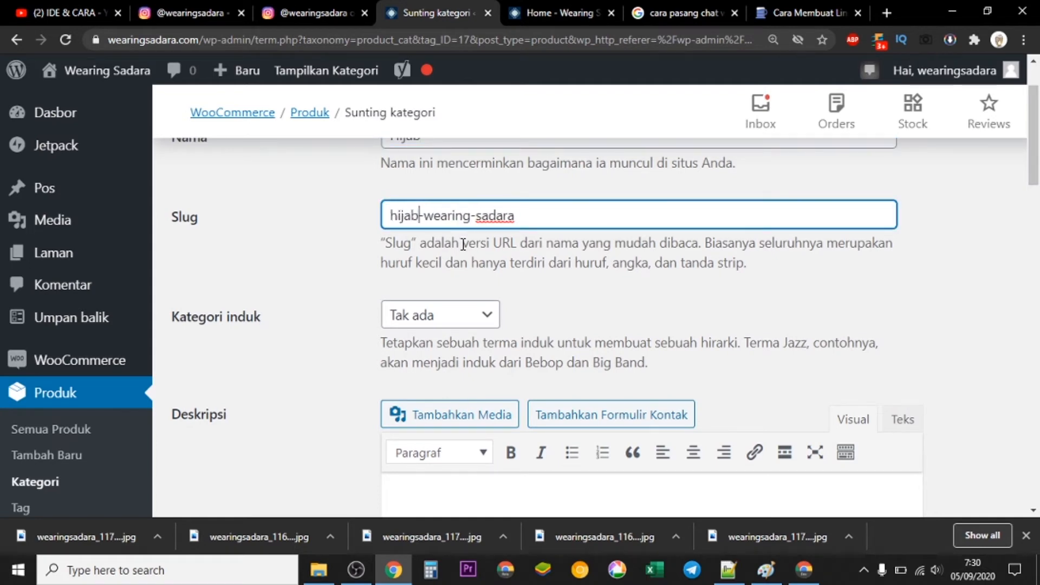
pyautogui.scroll(-3, 776, 270)
pyautogui.scroll(-2, 775, 271)
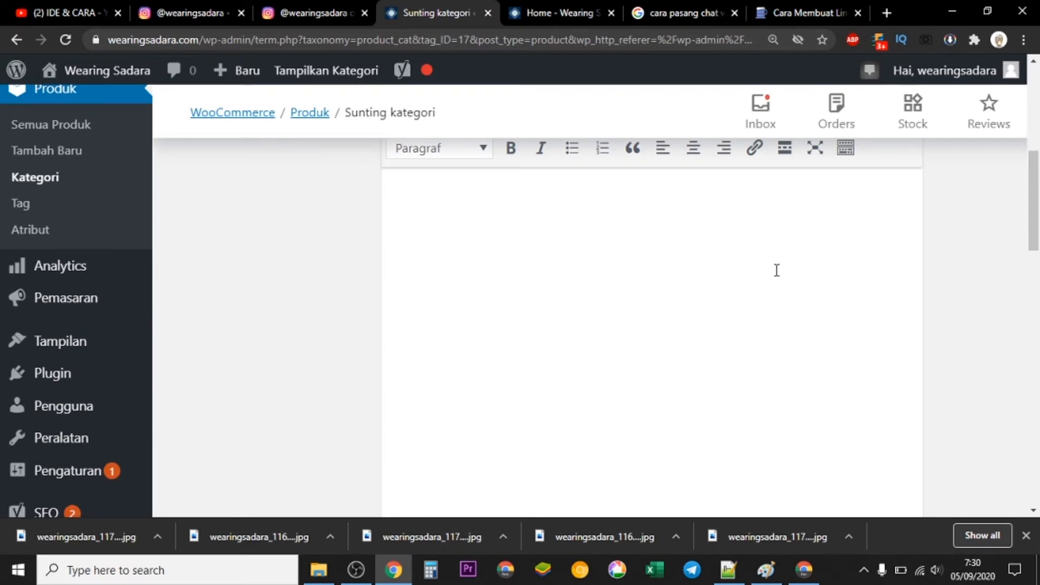
# - Copy the Hijab category's slug and paste it into the category's description
pyautogui.moveTo(1037, 206); pyautogui.dragTo(1038, 156)
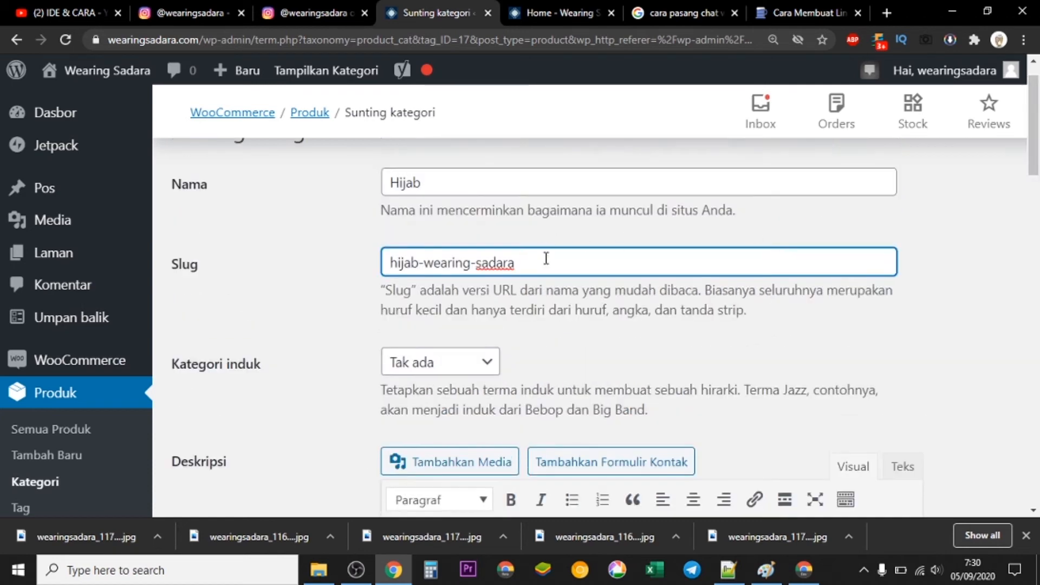
pyautogui.moveTo(517, 262); pyautogui.dragTo(329, 267)
pyautogui.rightClick(452, 265)
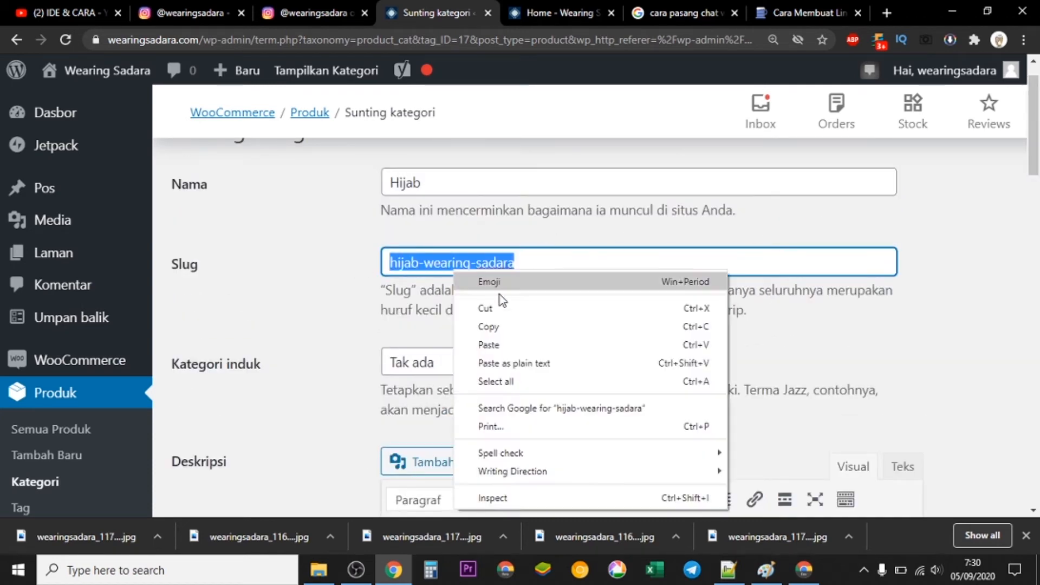
pyautogui.click(509, 330)
pyautogui.scroll(-4, 548, 422)
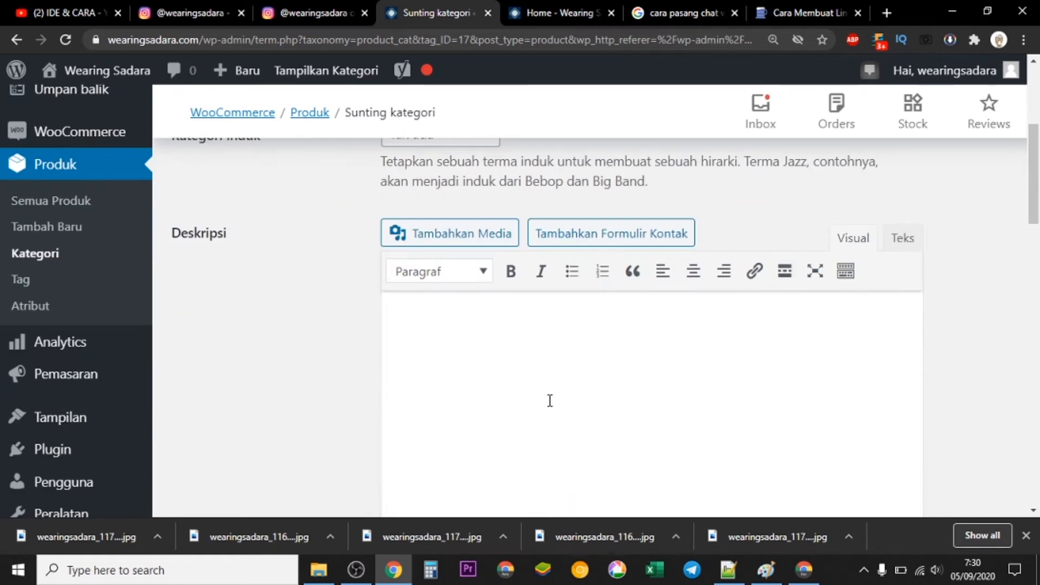
pyautogui.rightClick(548, 399)
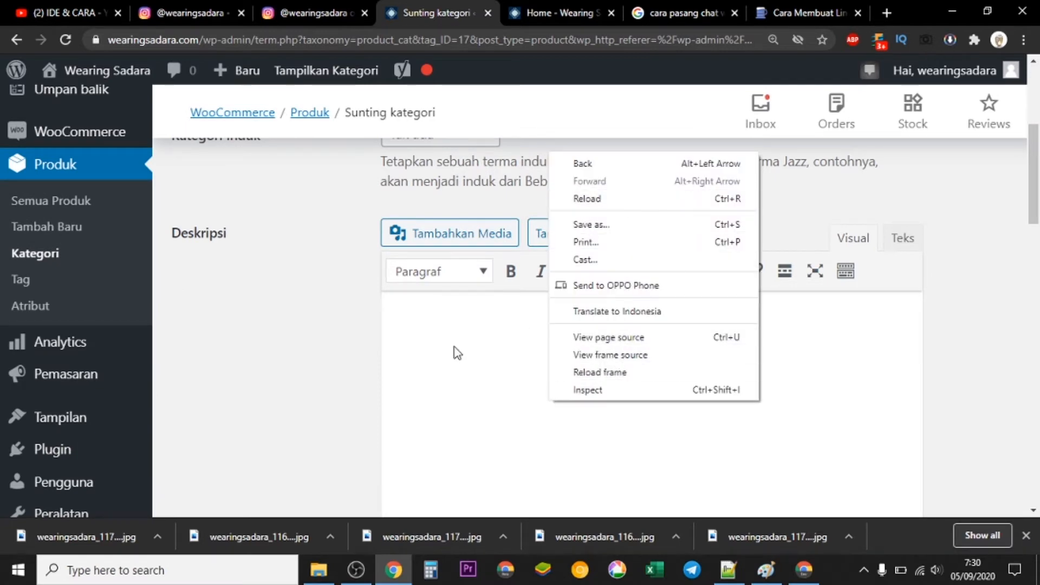
pyautogui.click(454, 350)
pyautogui.rightClick(435, 326)
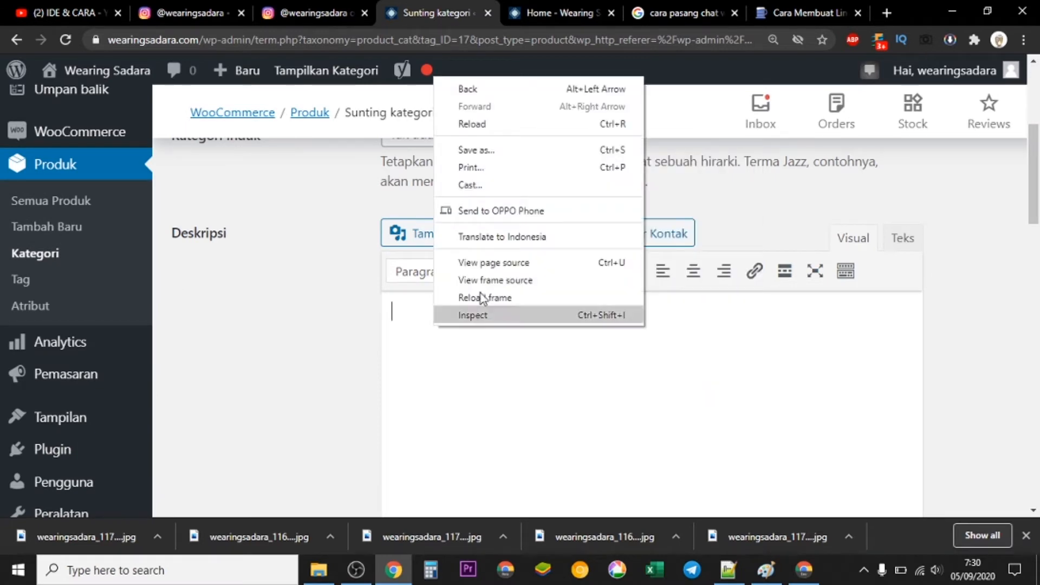
pyautogui.click(412, 324)
pyautogui.hotkey('ctrl', 'v')
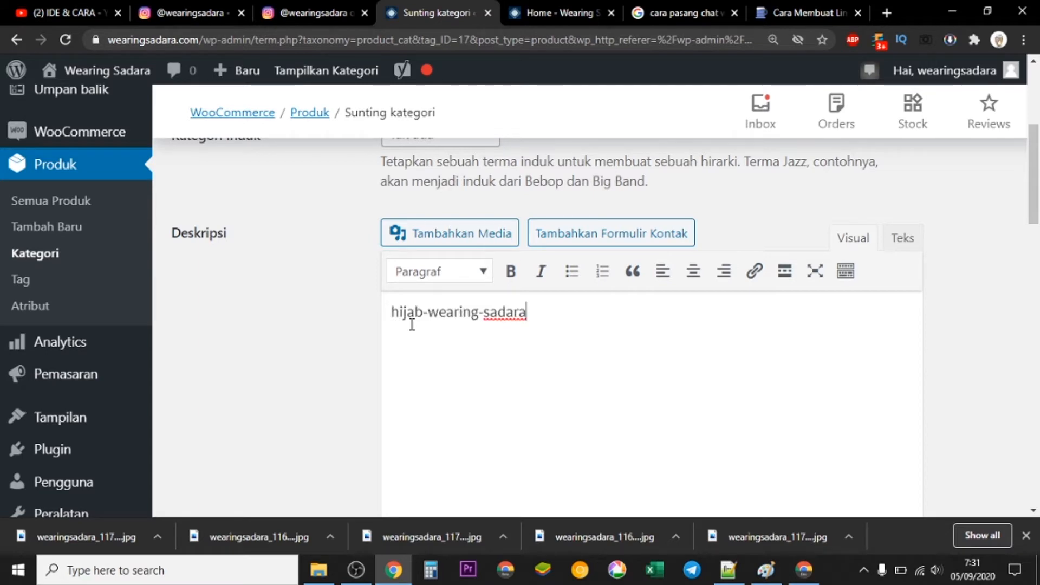
# - Reword the pasted category description as "Hijab Wearing Sadara"
pyautogui.click(391, 313)
pyautogui.press('Delete')
pyautogui.write('H')
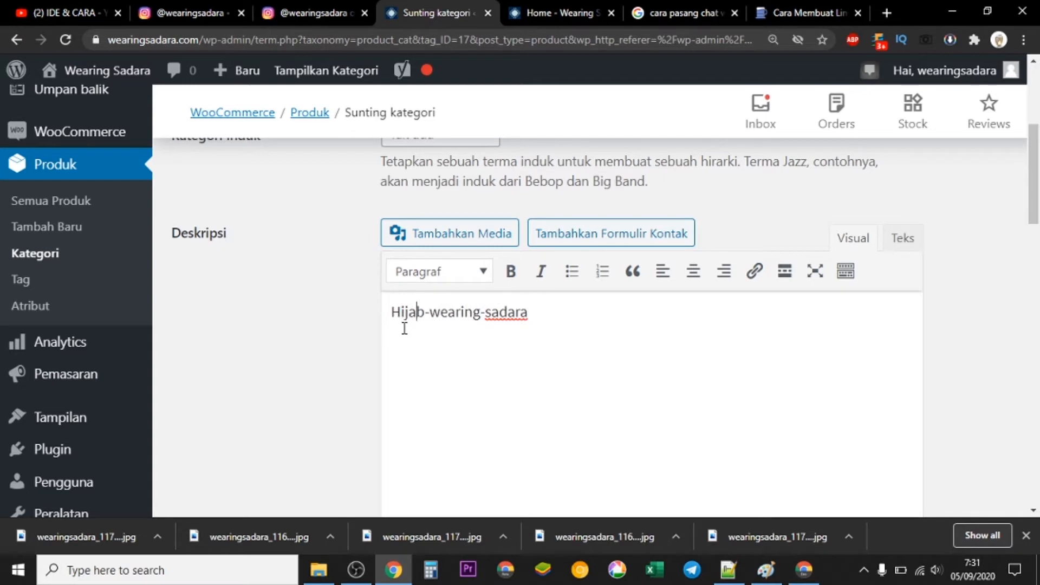
pyautogui.press('Delete')
pyautogui.press('Delete')
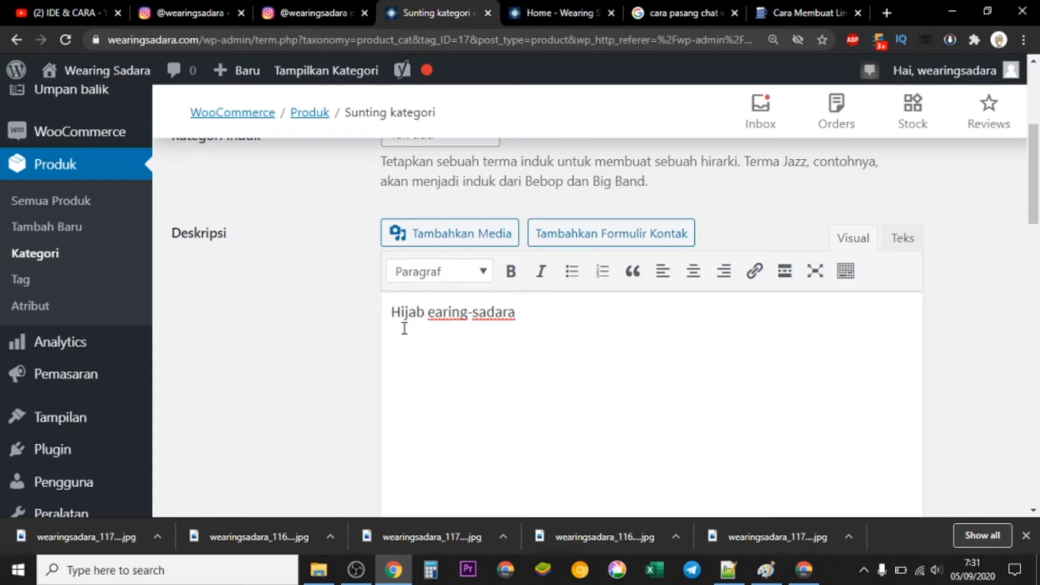
pyautogui.write('W')
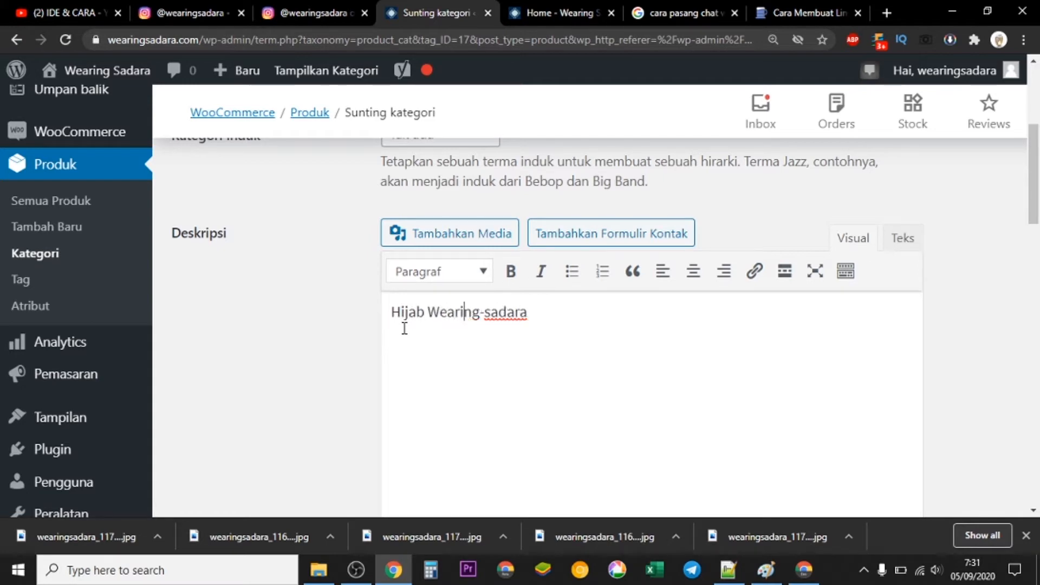
pyautogui.press('Delete')
pyautogui.press('Delete')
pyautogui.write('S')
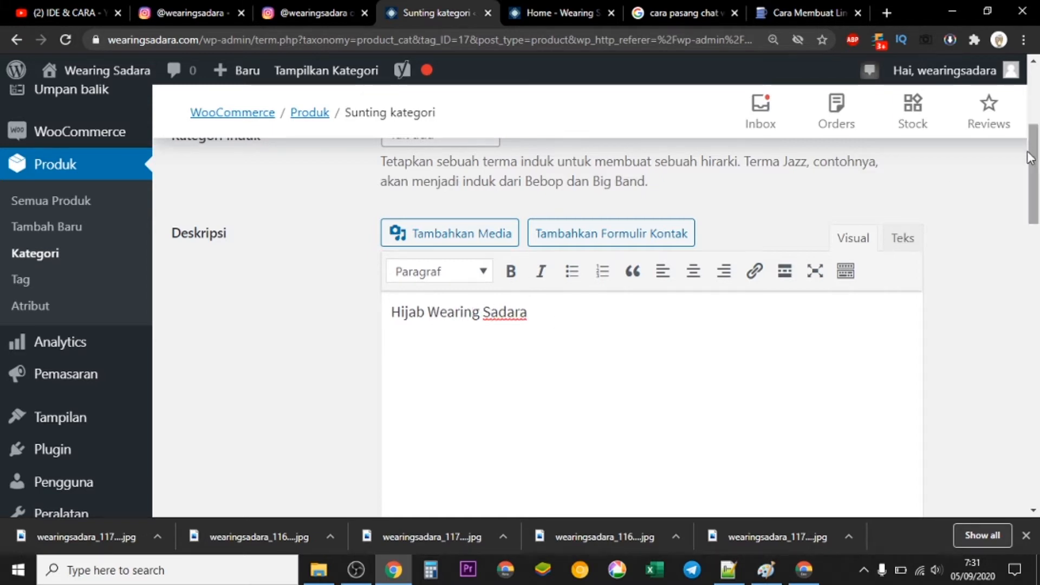
# - Save the edited Hijab category and return to the product category list
pyautogui.moveTo(1035, 167); pyautogui.dragTo(1034, 182)
pyautogui.moveTo(1036, 192); pyautogui.dragTo(1038, 452)
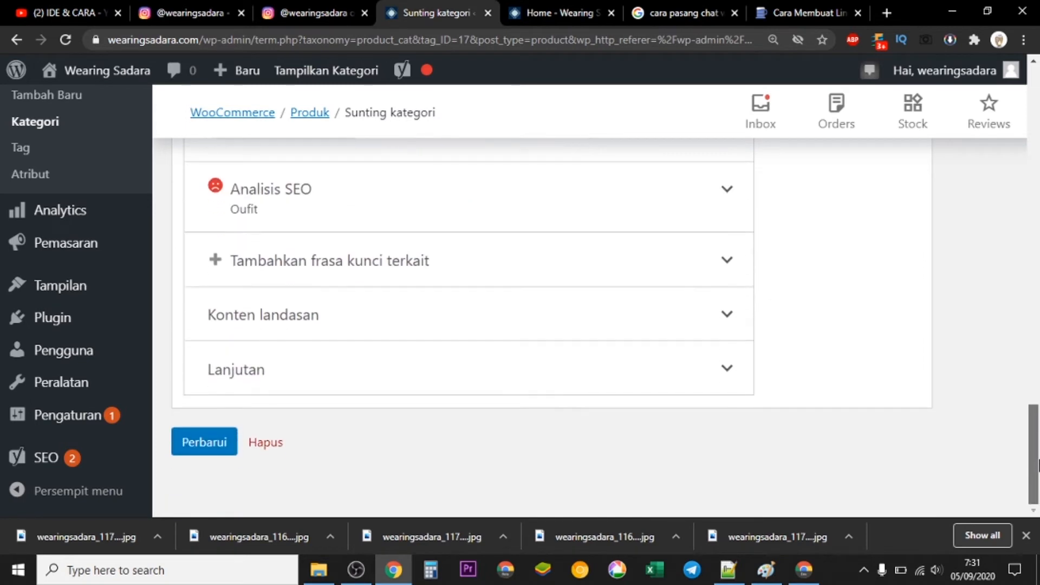
pyautogui.click(230, 443)
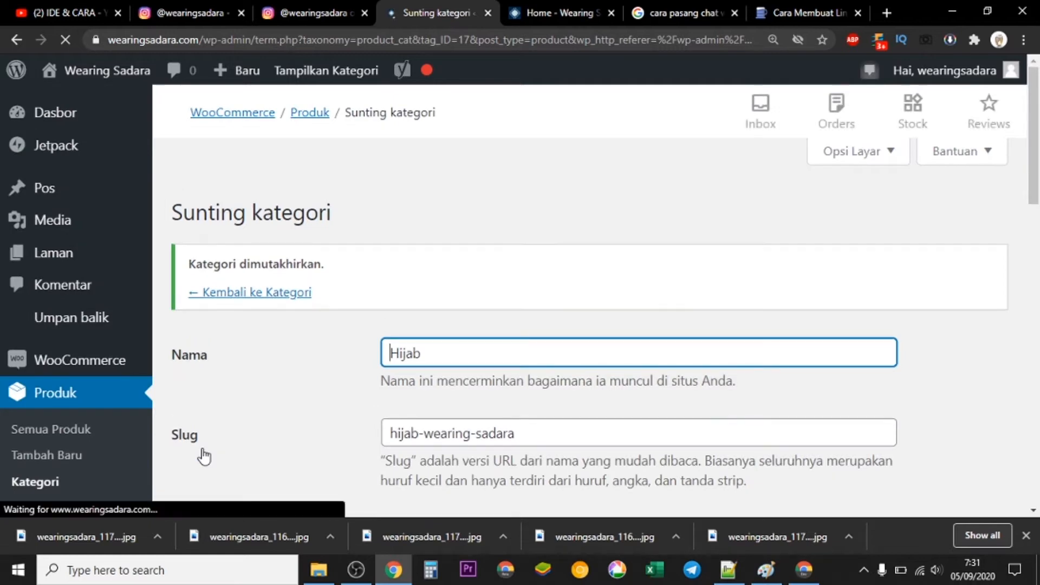
pyautogui.click(268, 295)
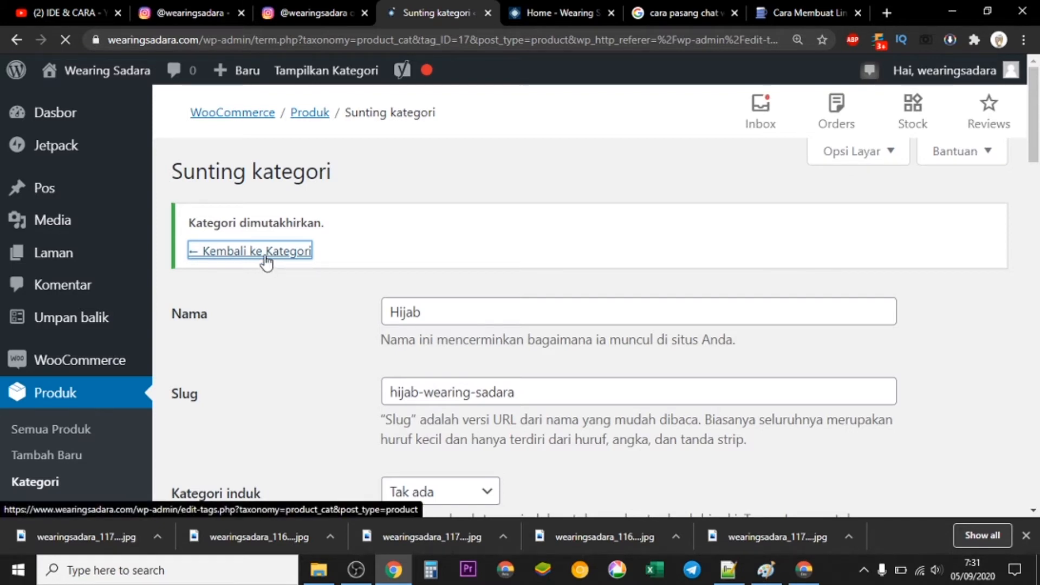
pyautogui.click(266, 262)
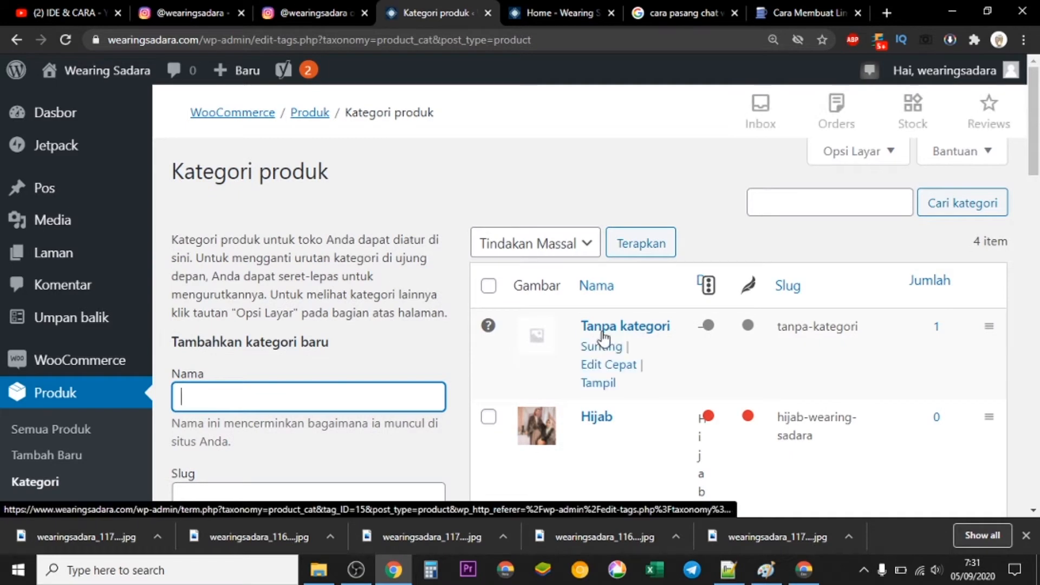
# - Review the product category list, including the default Tanpa kategori entry
pyautogui.scroll(-6, 632, 315)
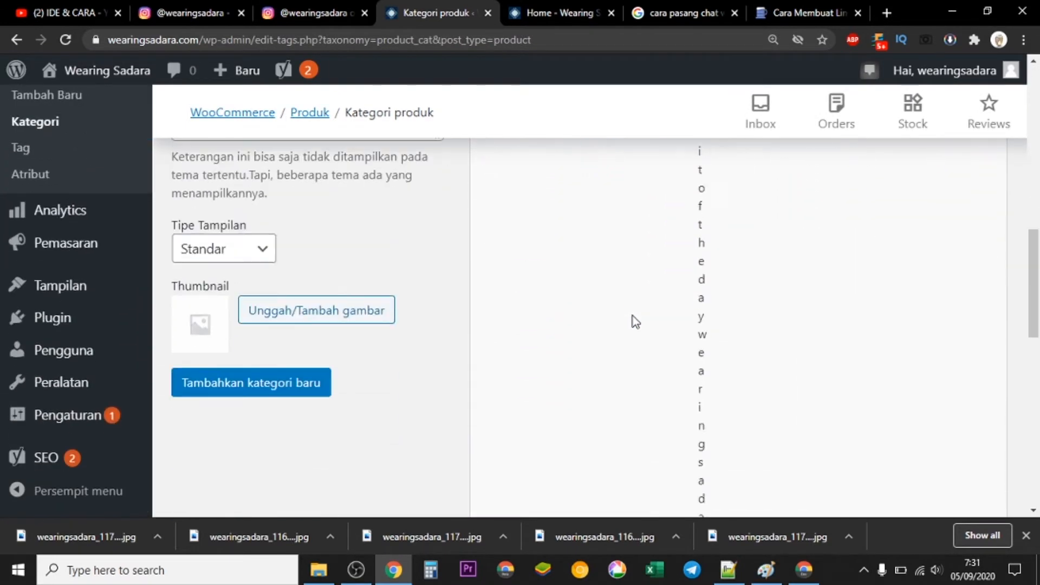
pyautogui.scroll(-2, 633, 317)
pyautogui.scroll(10, 632, 316)
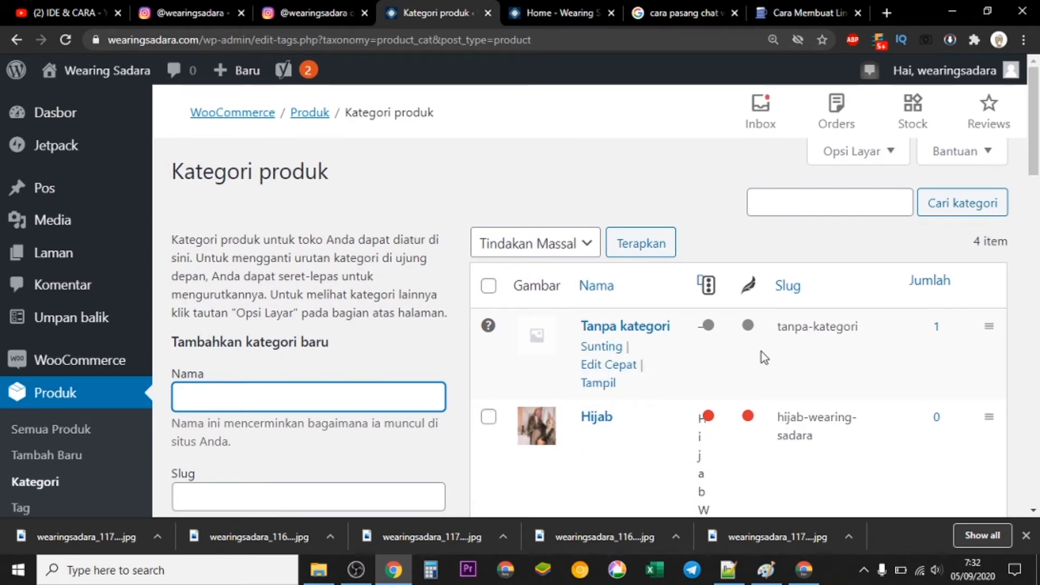
pyautogui.moveTo(1036, 159); pyautogui.dragTo(1037, 181)
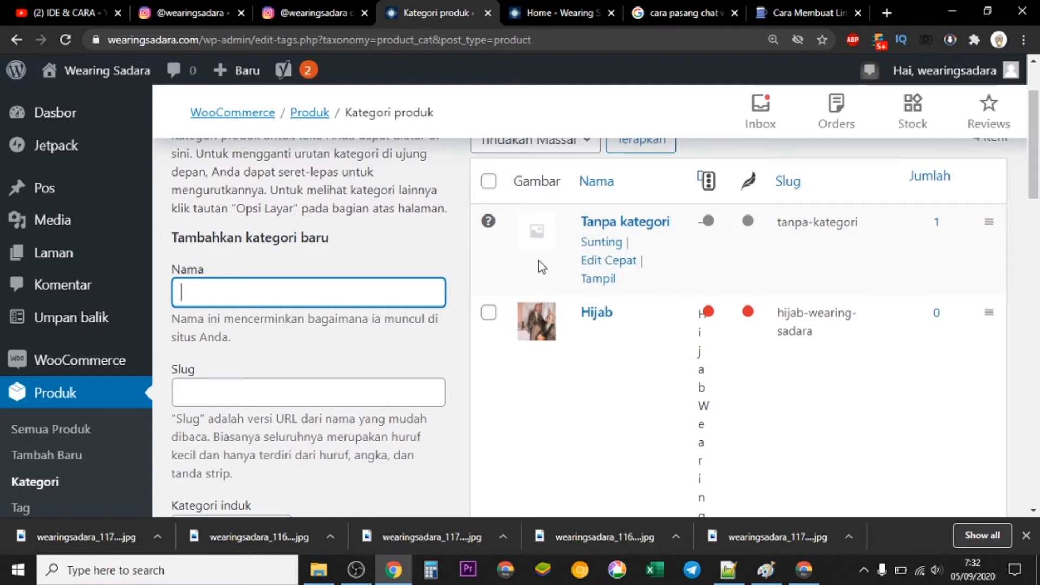
pyautogui.moveTo(1029, 168)
pyautogui.mouseDown()
pyautogui.moveTo(1036, 162)
pyautogui.moveTo(1037, 182)
pyautogui.mouseUp()
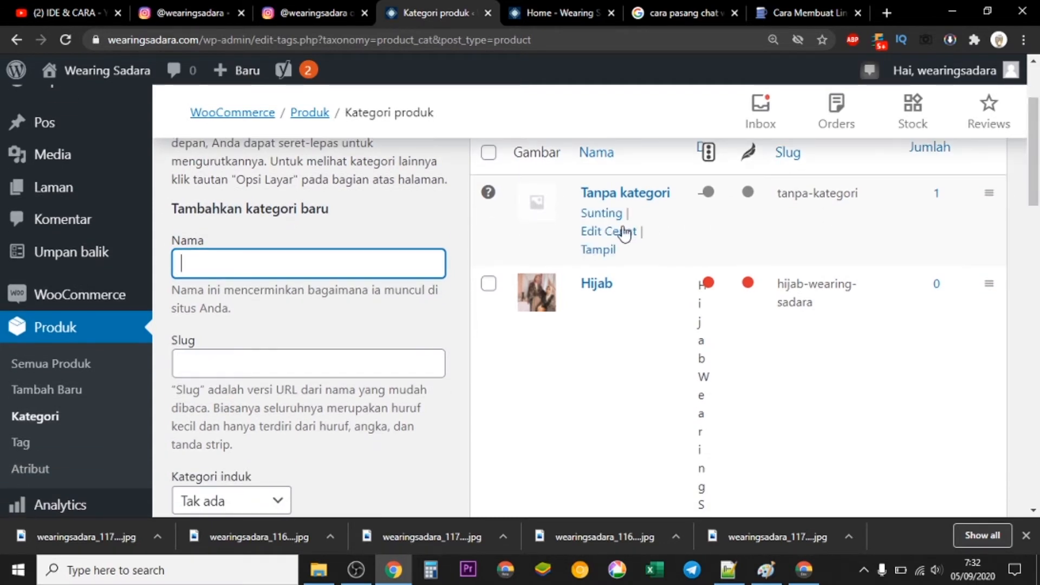
pyautogui.moveTo(1035, 173); pyautogui.dragTo(1038, 149)
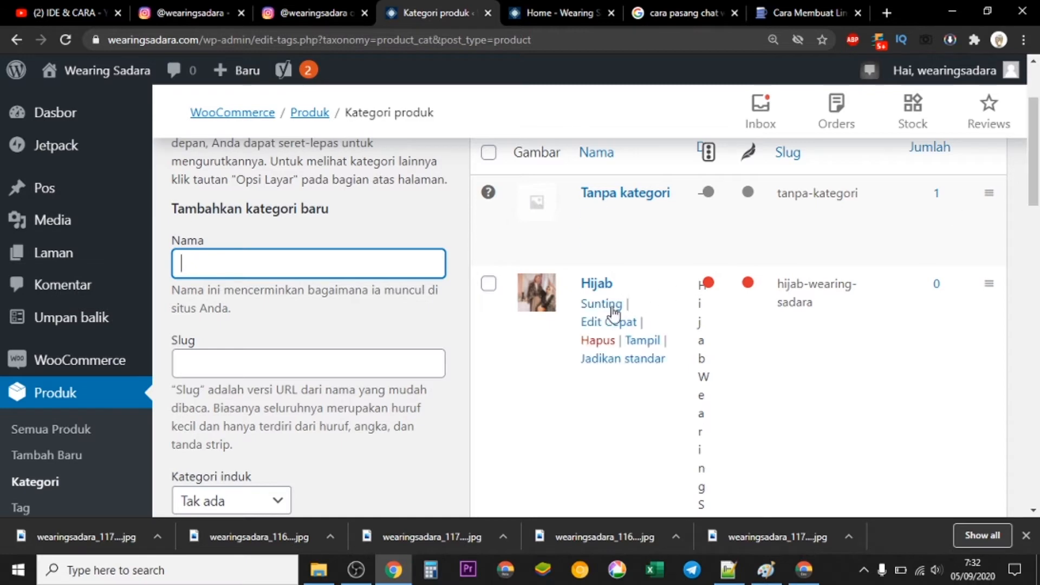
pyautogui.moveTo(627, 186)
# - Permanently delete the Hijab category from the product category list
pyautogui.moveTo(620, 323)
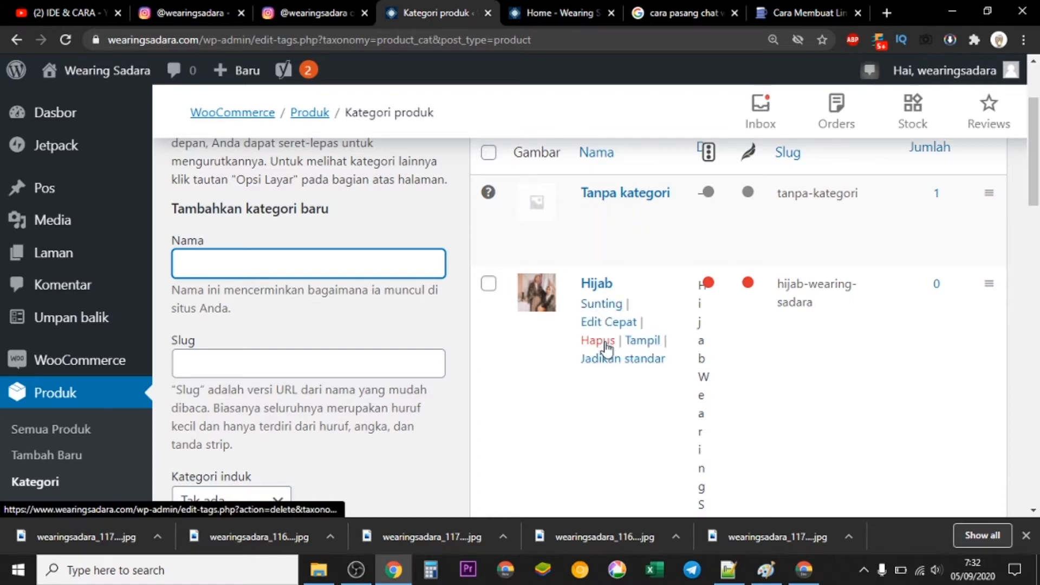
pyautogui.click(606, 343)
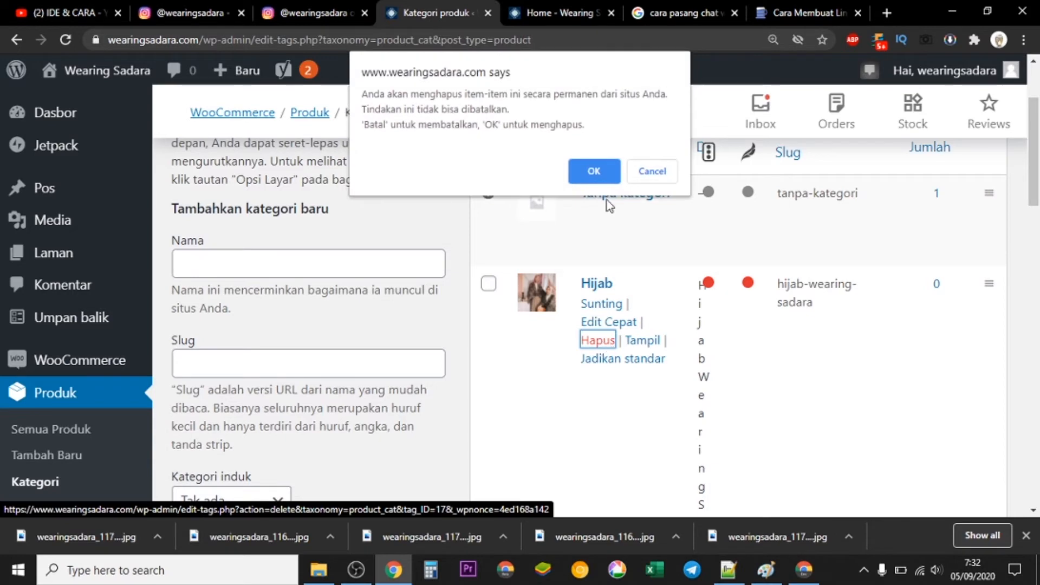
pyautogui.click(594, 171)
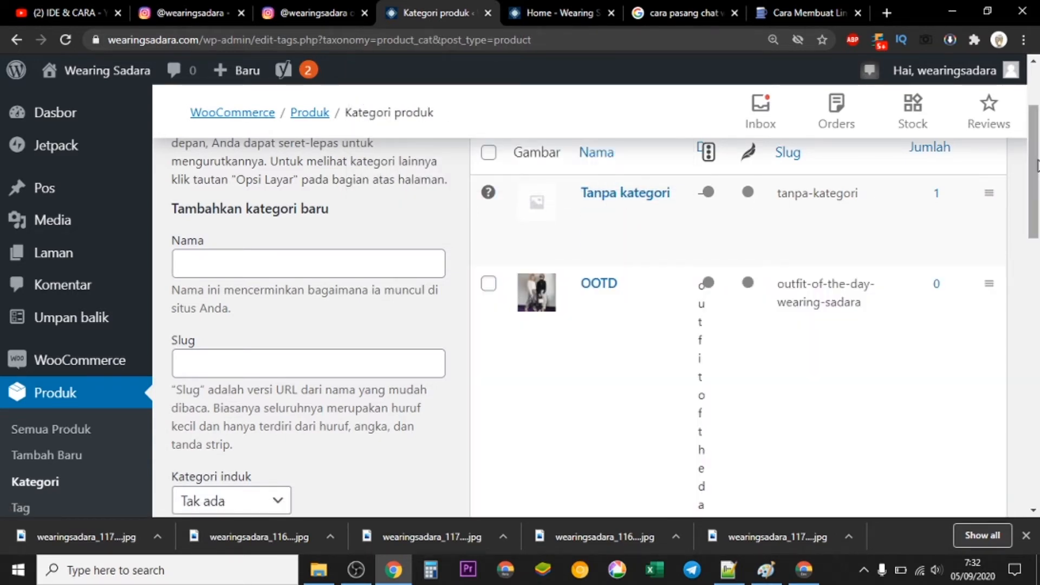
# - Open the default Tanpa kategori category for full editing and change its name to "Hijab"
pyautogui.scroll(-4, 720, 271)
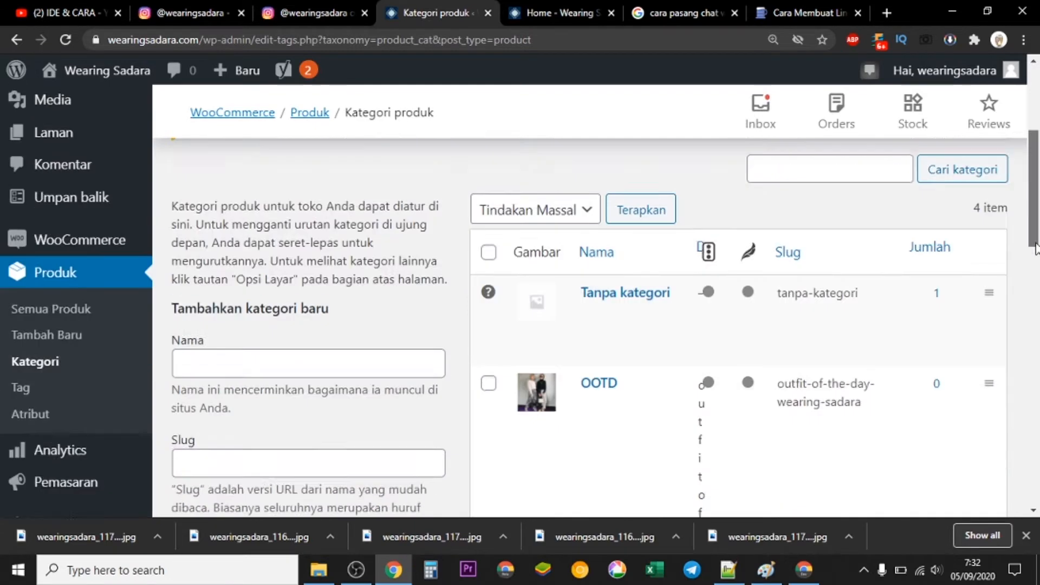
pyautogui.click(609, 209)
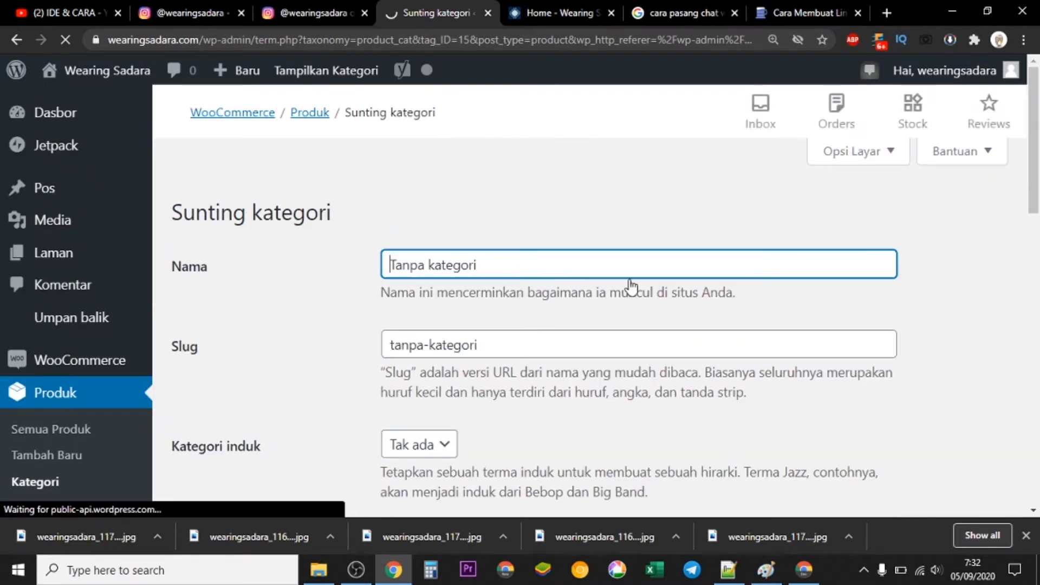
pyautogui.moveTo(506, 231); pyautogui.dragTo(353, 223)
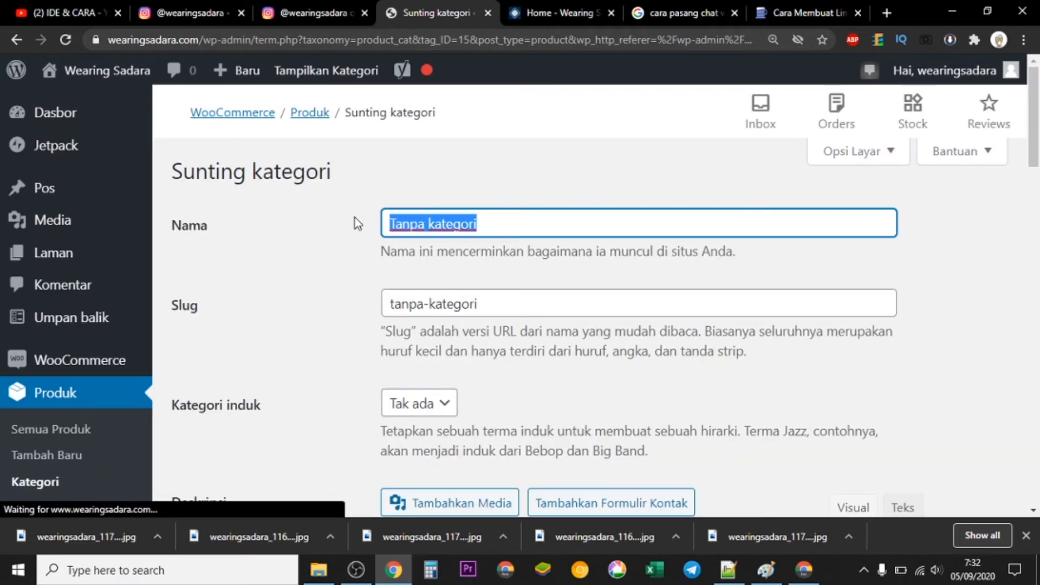
pyautogui.write('Hijab')
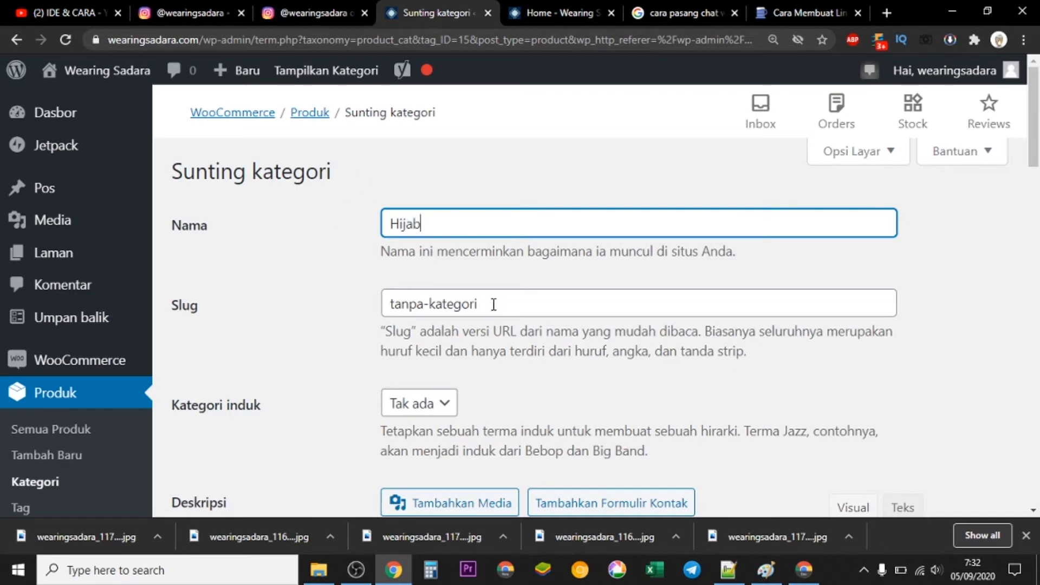
# - Replace the renamed default category's slug with "hijab-wearing-sadara"
pyautogui.moveTo(494, 303); pyautogui.dragTo(321, 327)
pyautogui.write('hih')
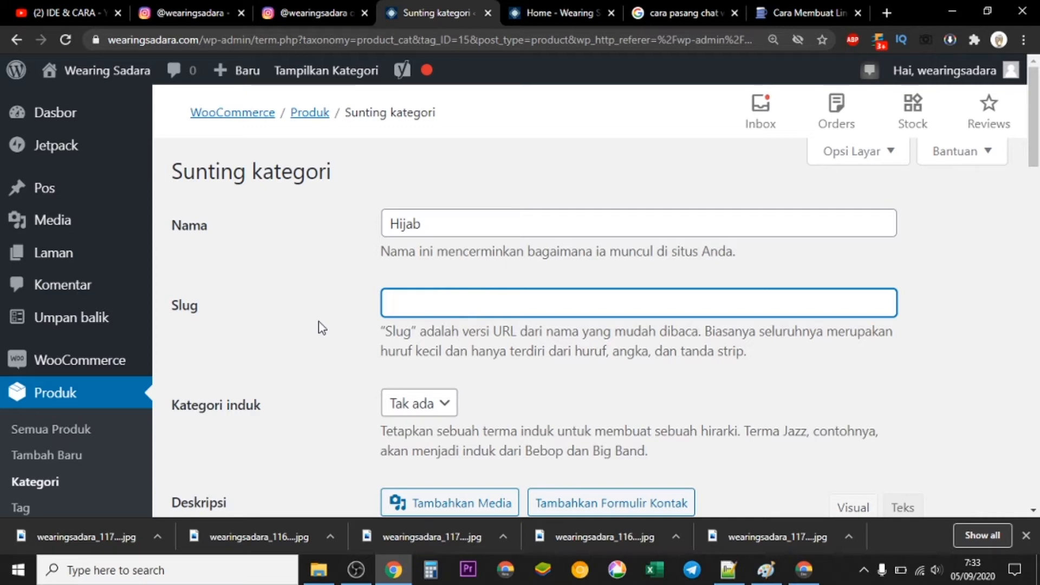
pyautogui.write('hijab-wearing-sadara')
# - Fill in the renamed default category's description as "Hijab Wearing Sadara"
pyautogui.scroll(-3, 460, 401)
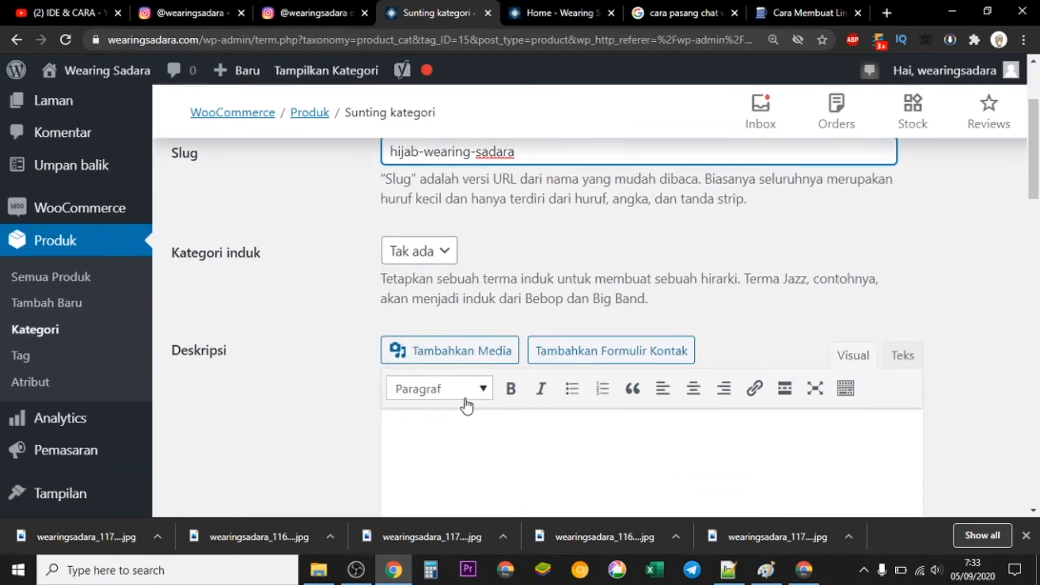
pyautogui.click(472, 459)
pyautogui.write('hijab-wearing-sadara')
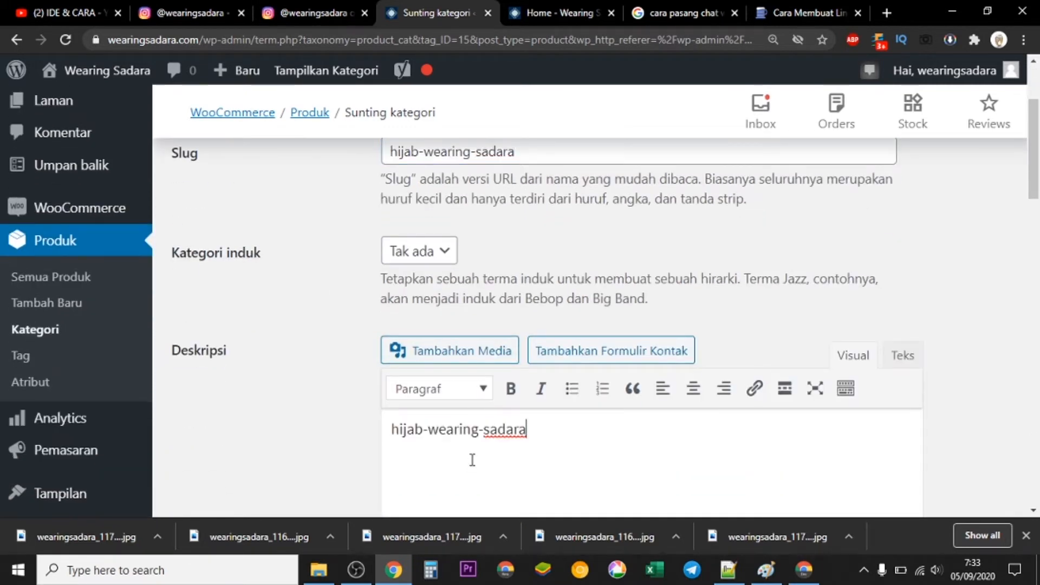
pyautogui.press('Delete')
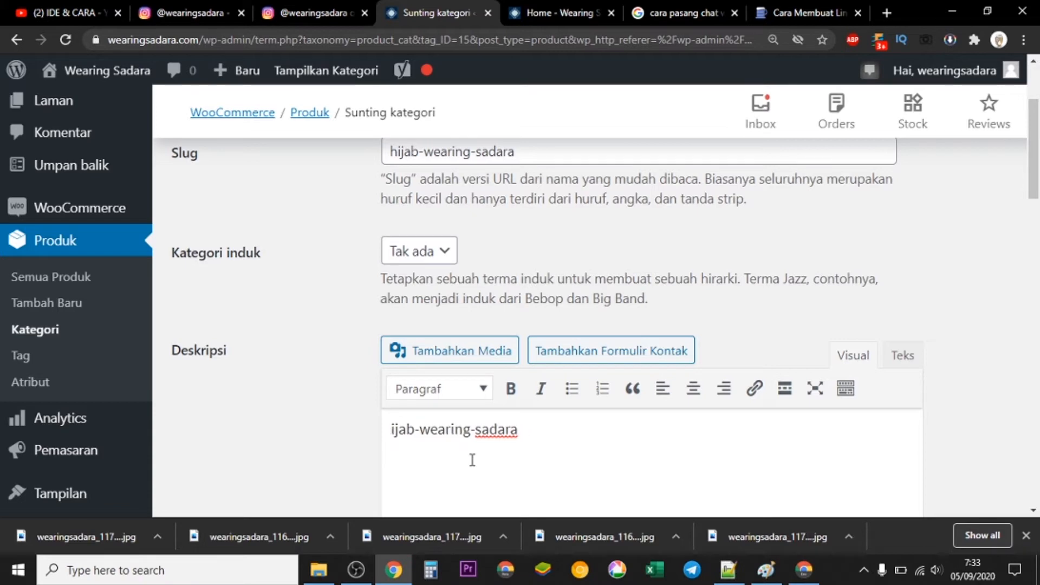
pyautogui.write('H')
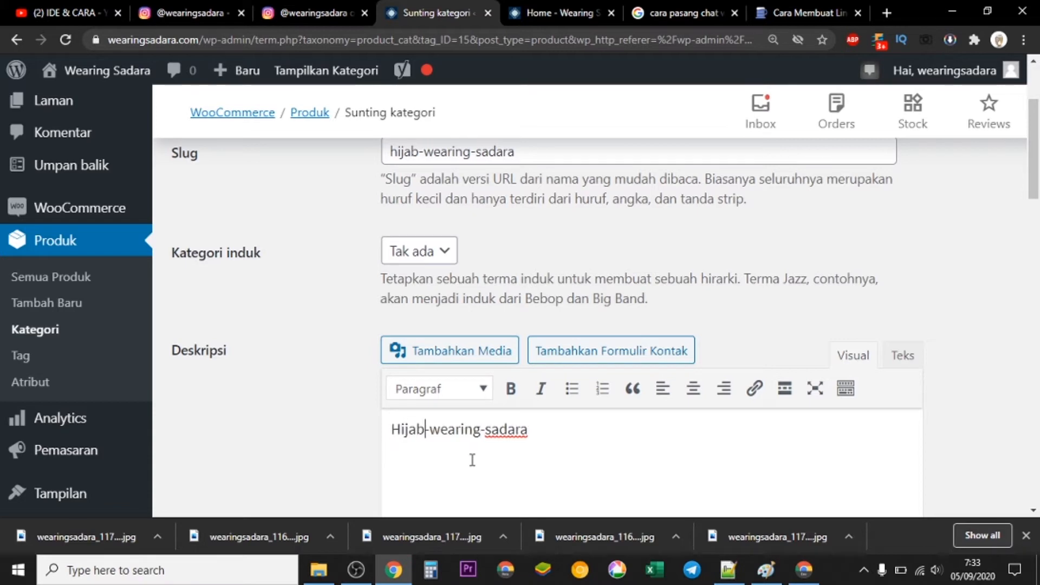
pyautogui.press('Delete')
pyautogui.press('Delete')
pyautogui.write('W')
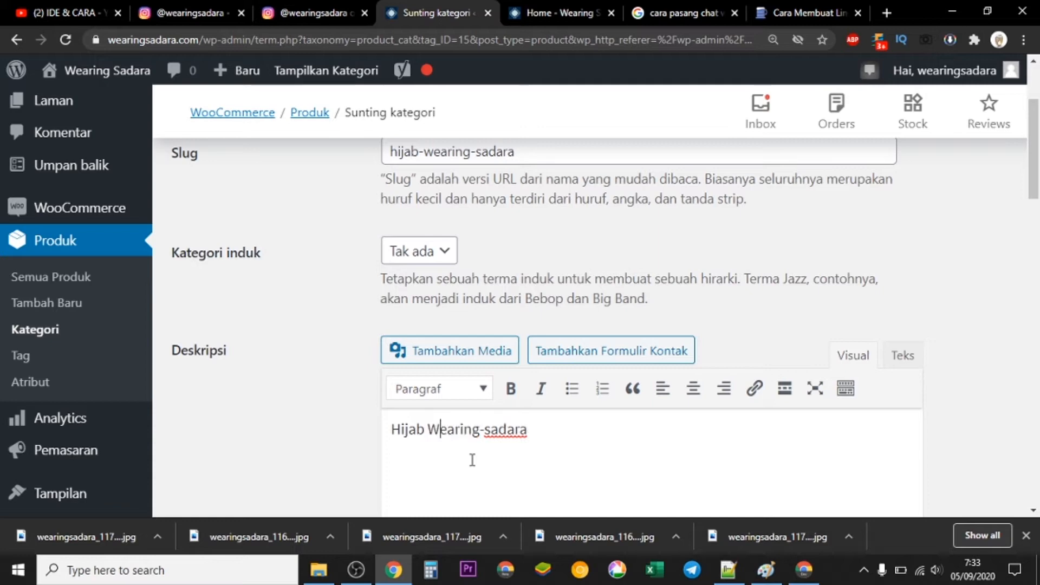
pyautogui.press('Delete')
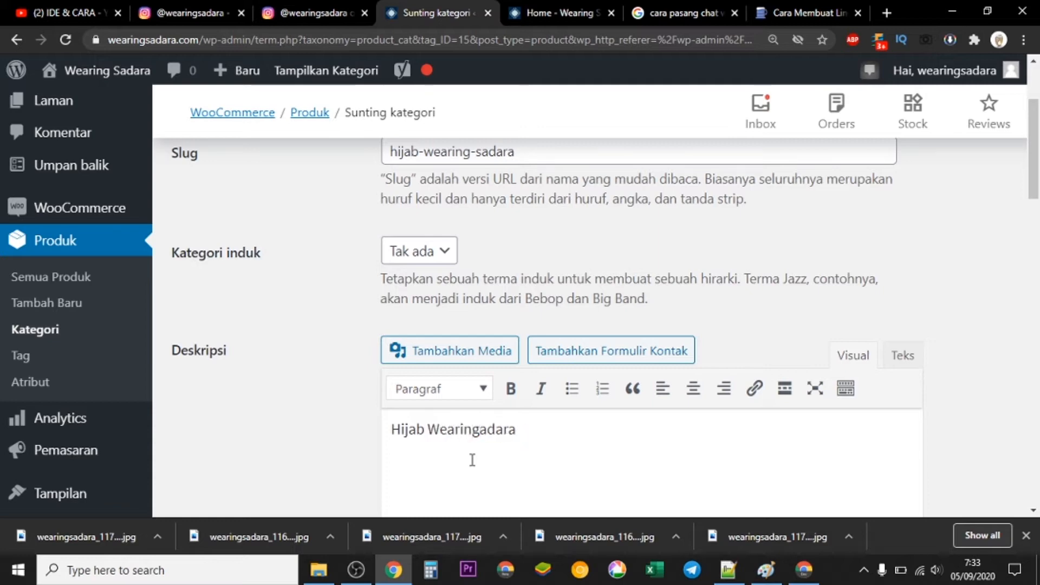
pyautogui.press('Delete')
pyautogui.write('S')
# - Start adding a thumbnail image to the renamed Hijab category
pyautogui.scroll(-5, 758, 296)
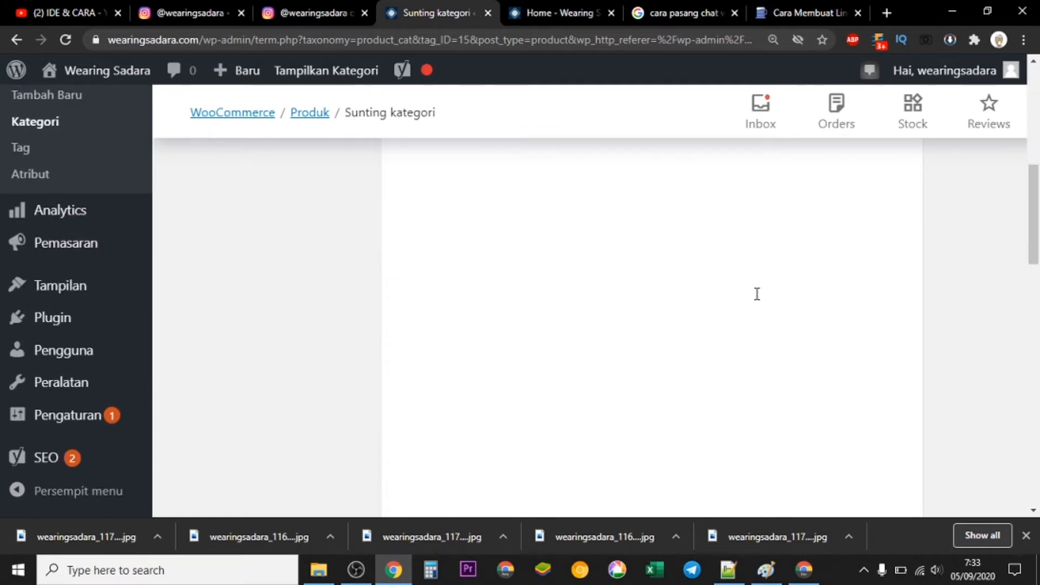
pyautogui.scroll(-5, 756, 294)
pyautogui.scroll(-4, 755, 294)
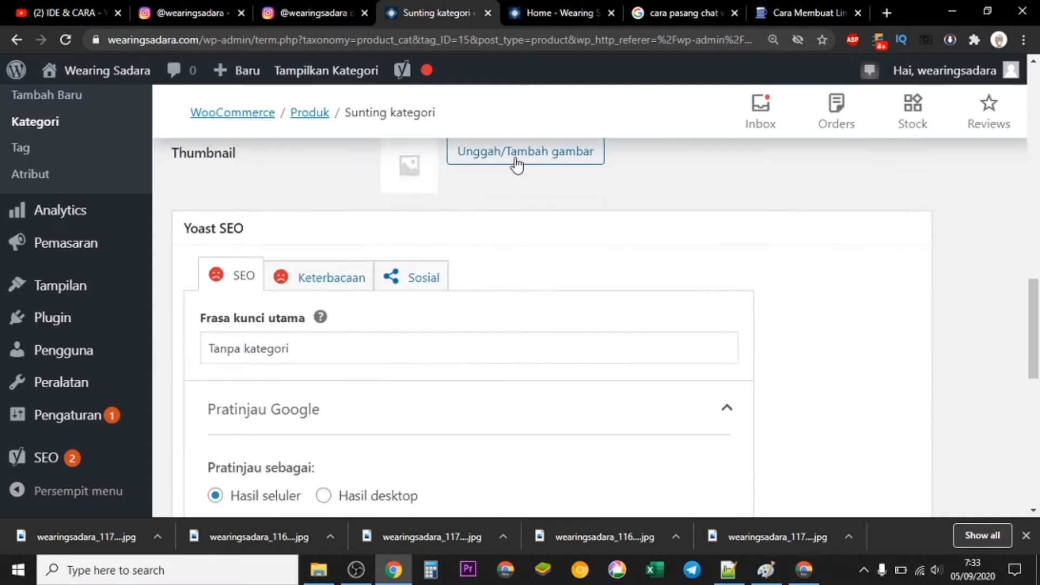
pyautogui.scroll(2, 659, 162)
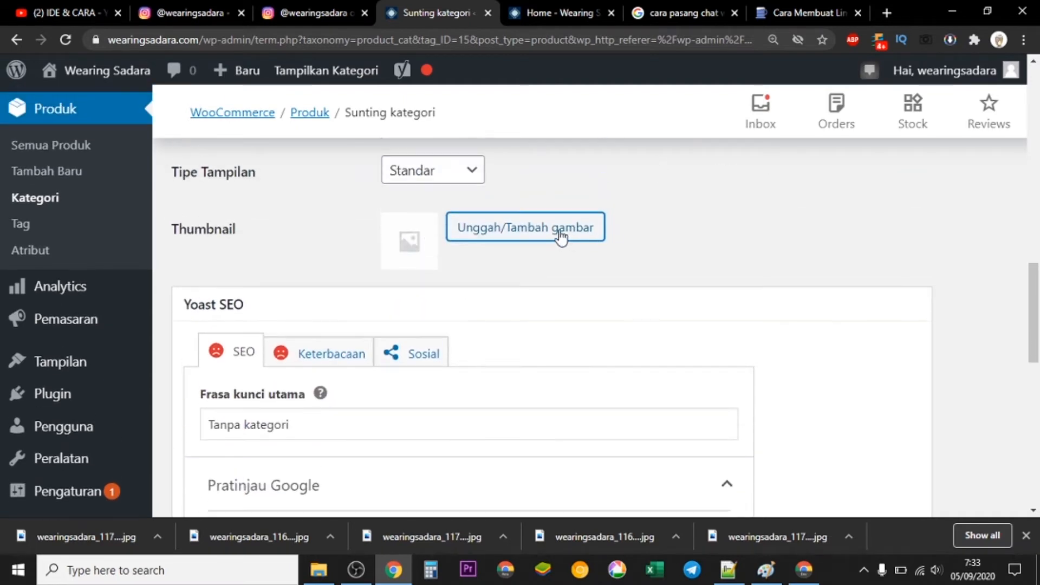
# - Set the Hijab category's thumbnail to the media library photo of two women in dark patterned outerwear, and update the category
pyautogui.click(541, 231)
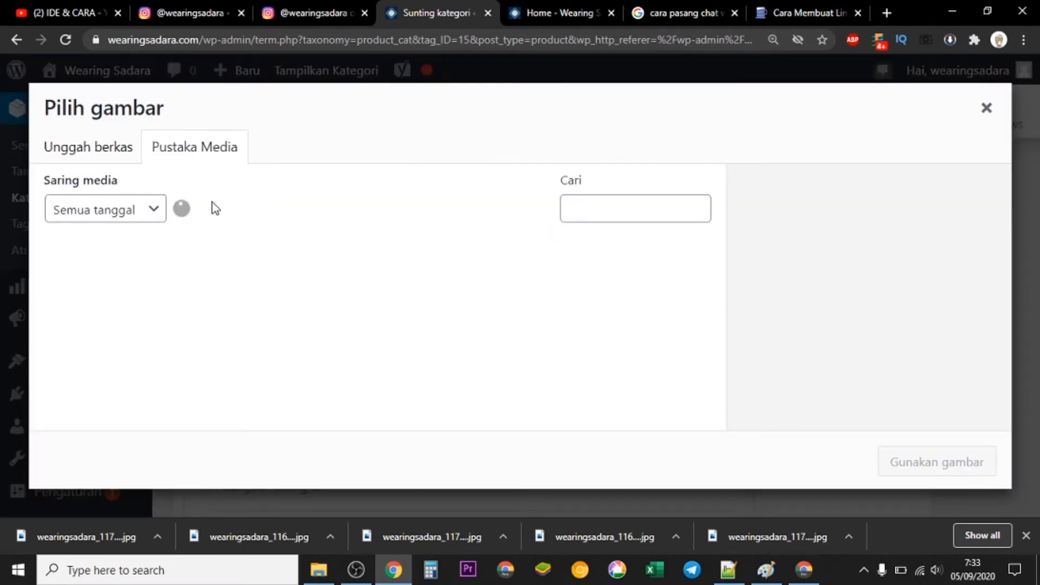
pyautogui.click(92, 157)
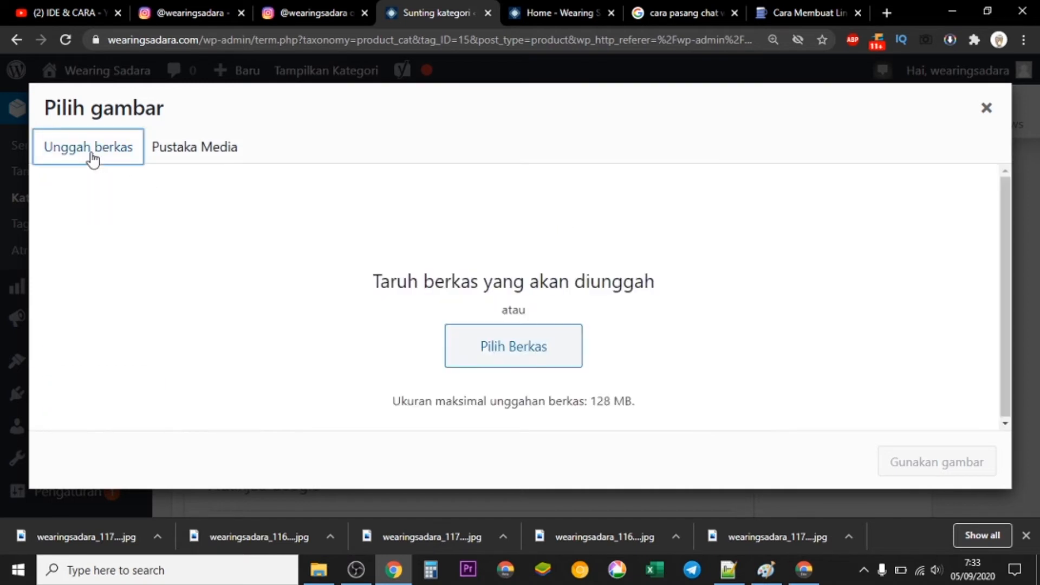
pyautogui.click(208, 159)
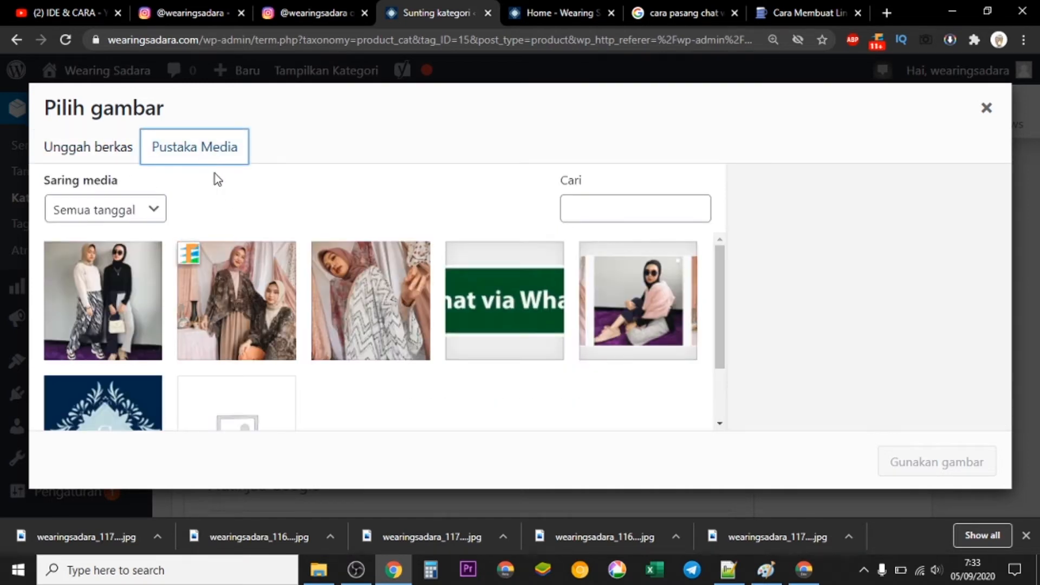
pyautogui.click(110, 154)
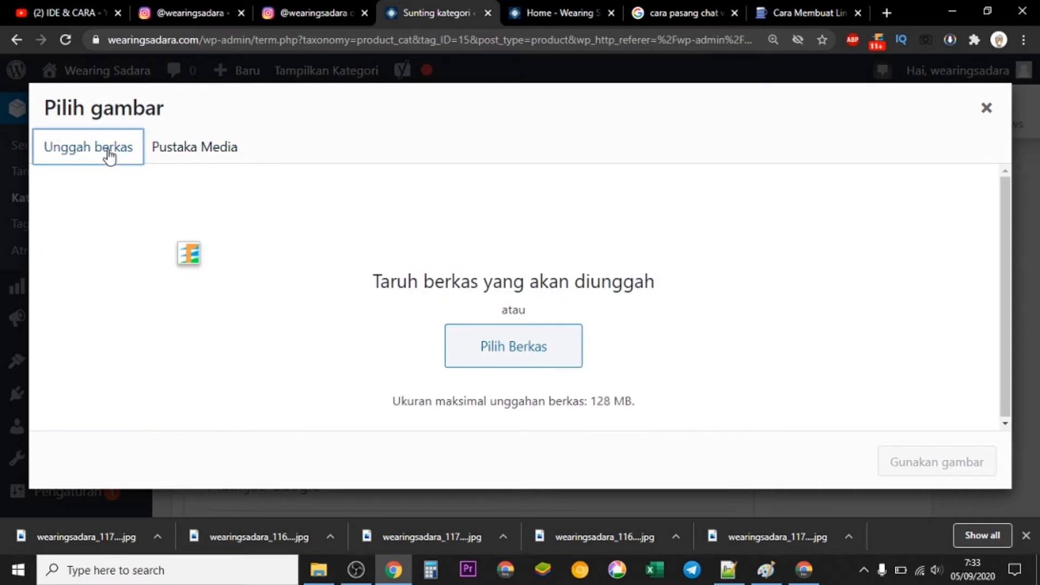
pyautogui.click(196, 150)
pyautogui.click(245, 281)
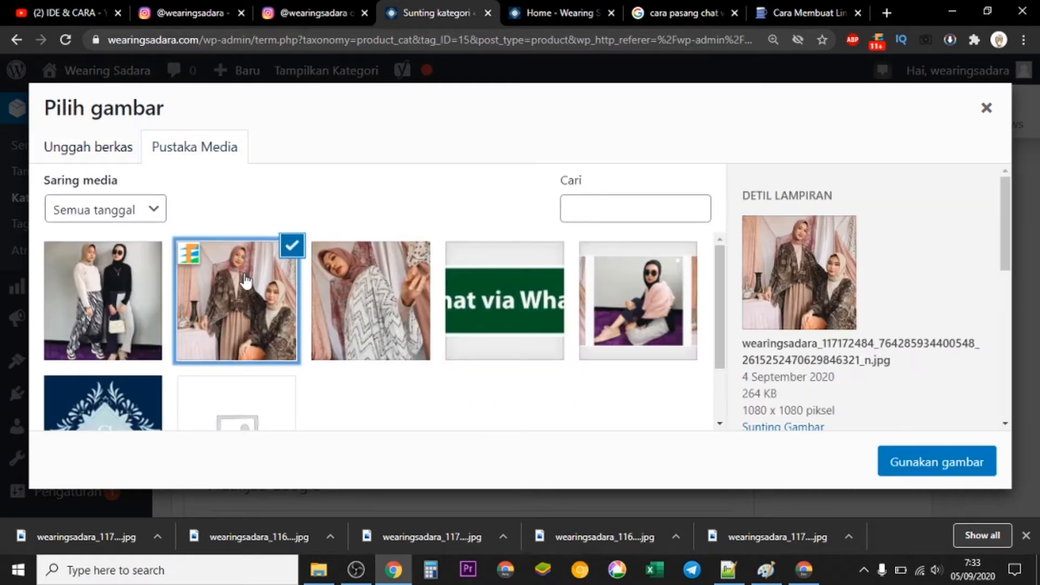
pyautogui.click(959, 470)
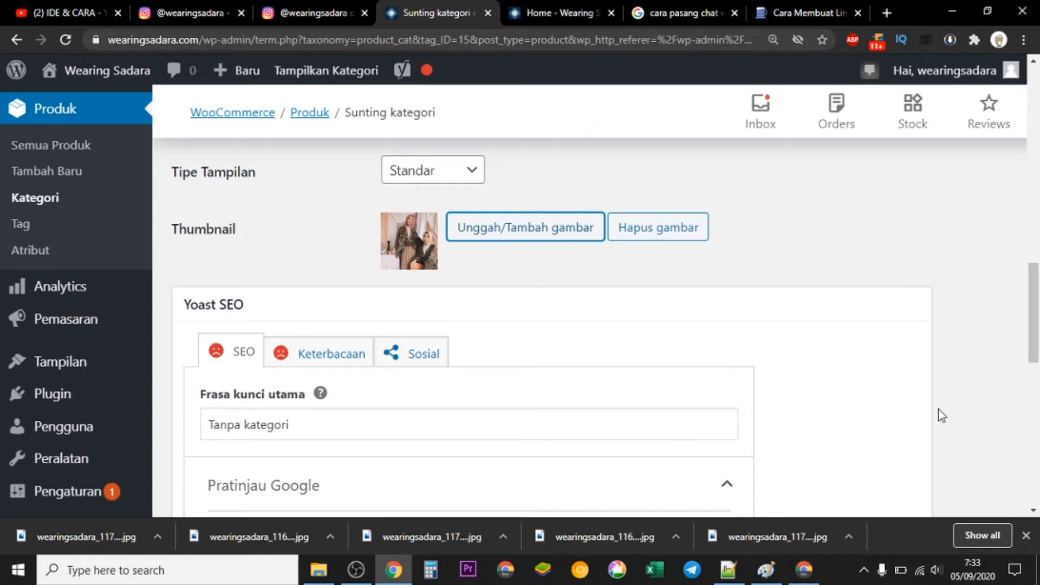
pyautogui.scroll(-10, 939, 410)
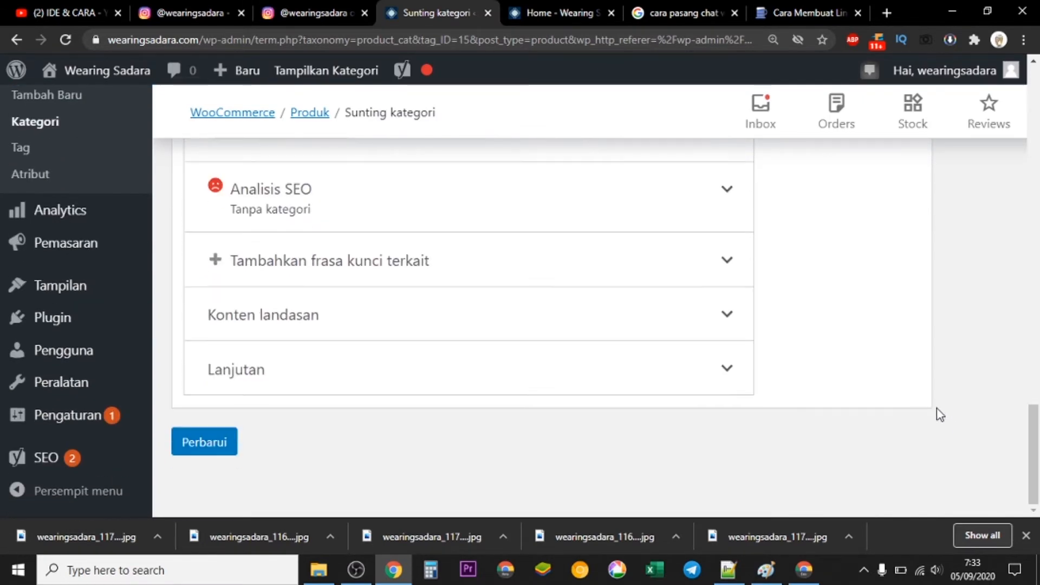
pyautogui.click(216, 441)
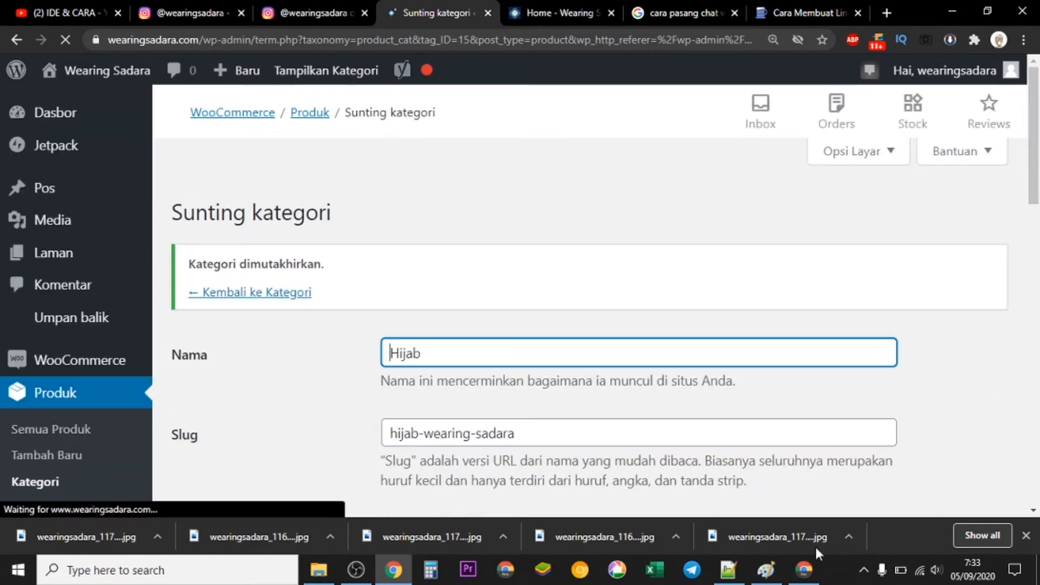
# - Reload the storefront home page in the other browser window and examine the Shop by Category and New In sections
pyautogui.click(812, 576)
pyautogui.scroll(3, 627, 264)
pyautogui.scroll(10, 627, 264)
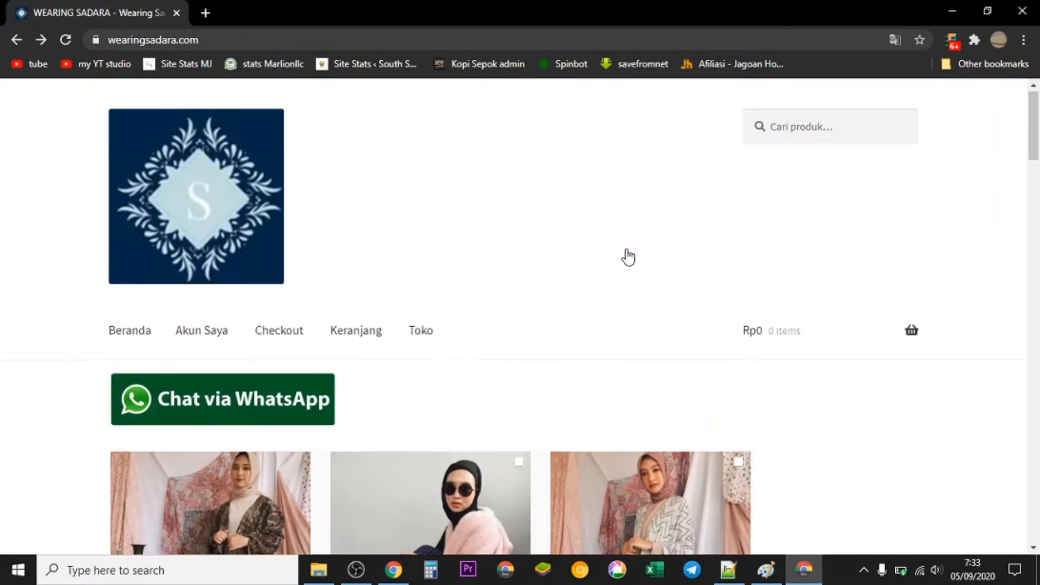
pyautogui.scroll(-8, 627, 264)
pyautogui.scroll(5, 627, 263)
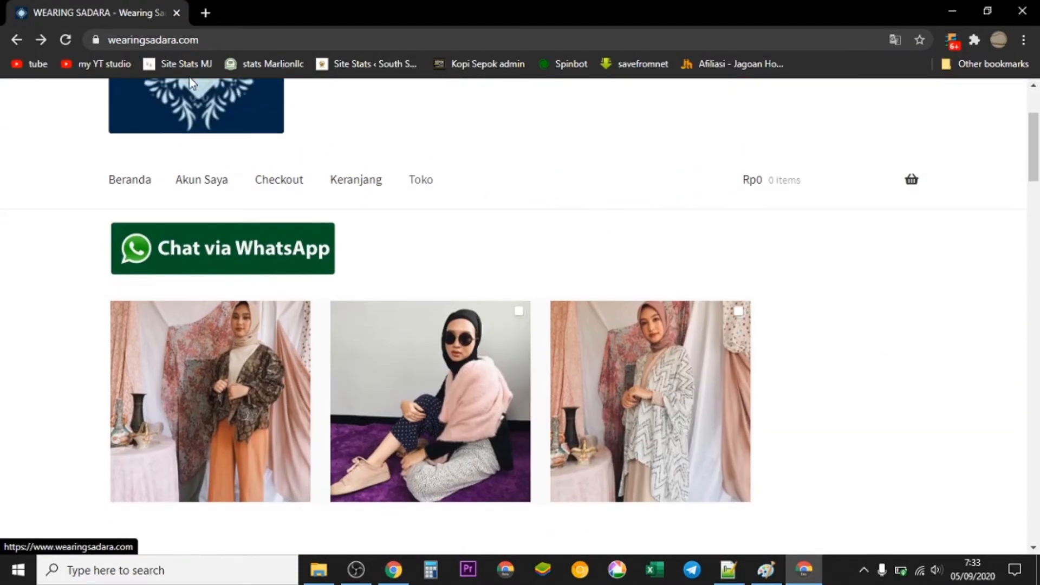
pyautogui.click(66, 39)
pyautogui.scroll(-3, 626, 151)
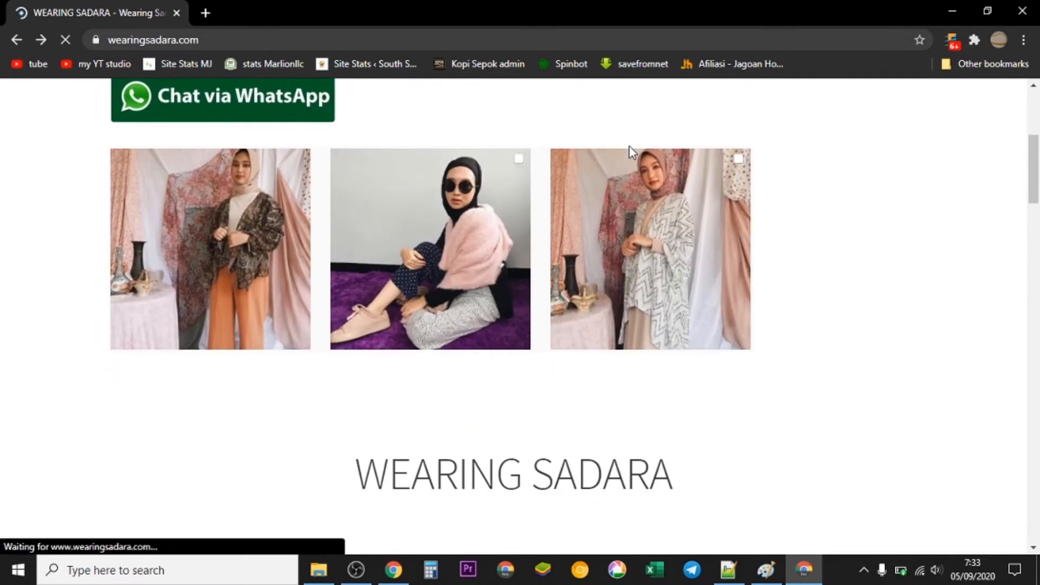
pyautogui.scroll(-3, 617, 210)
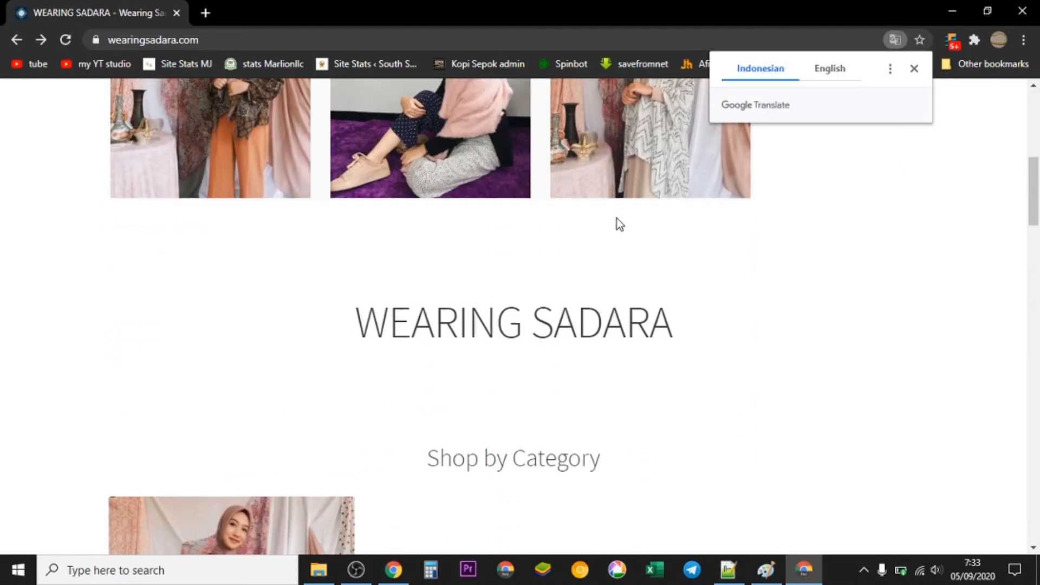
pyautogui.scroll(-4, 617, 219)
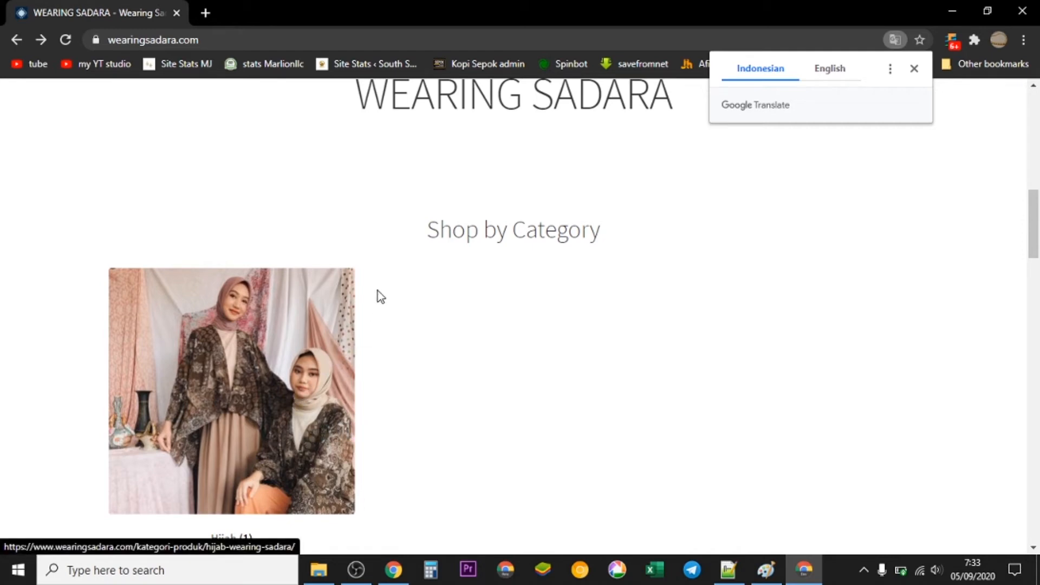
pyautogui.scroll(-4, 469, 366)
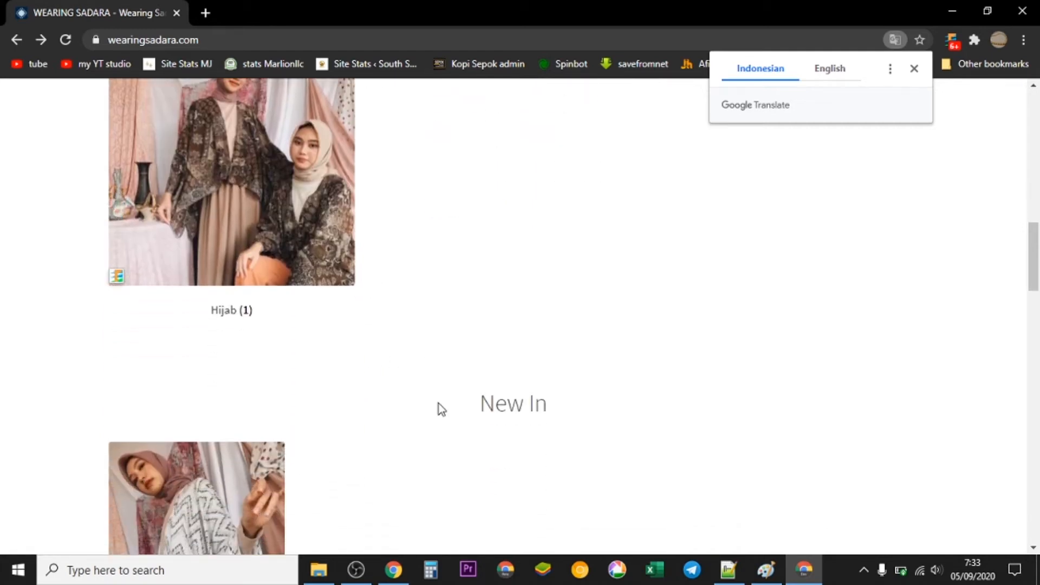
pyautogui.scroll(-4, 346, 458)
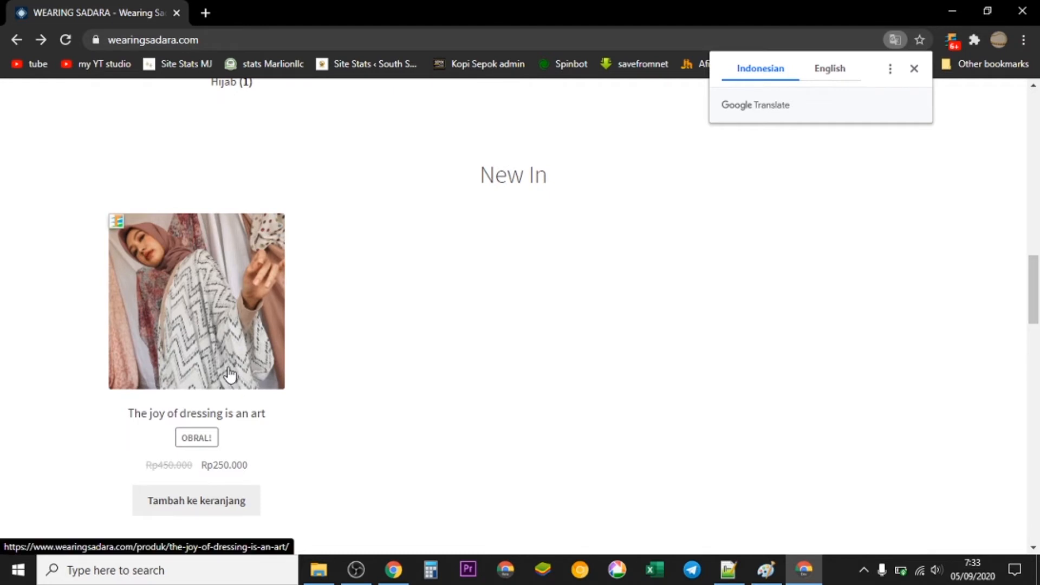
pyautogui.scroll(8, 231, 373)
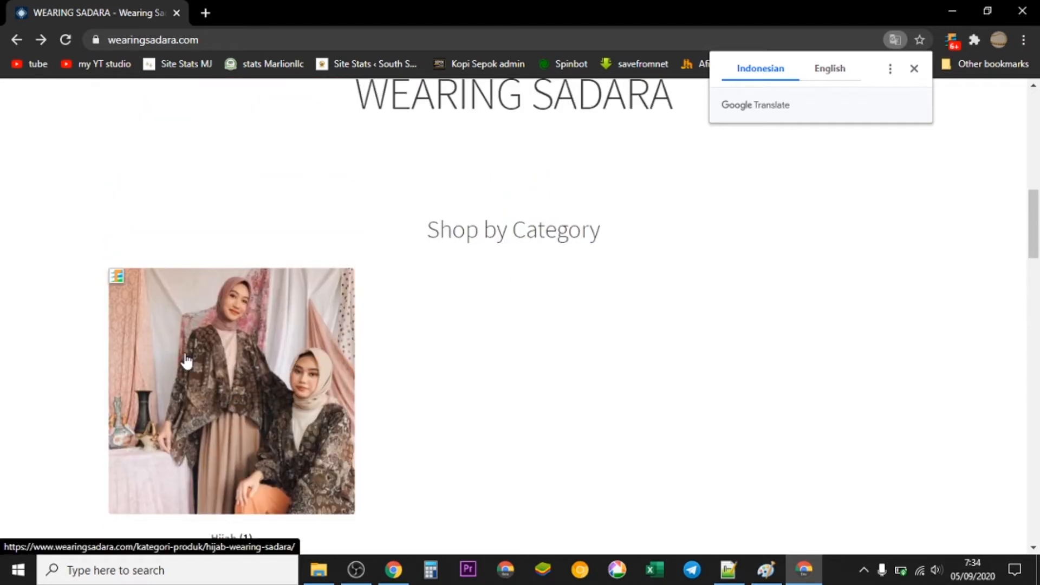
pyautogui.scroll(-1, 532, 355)
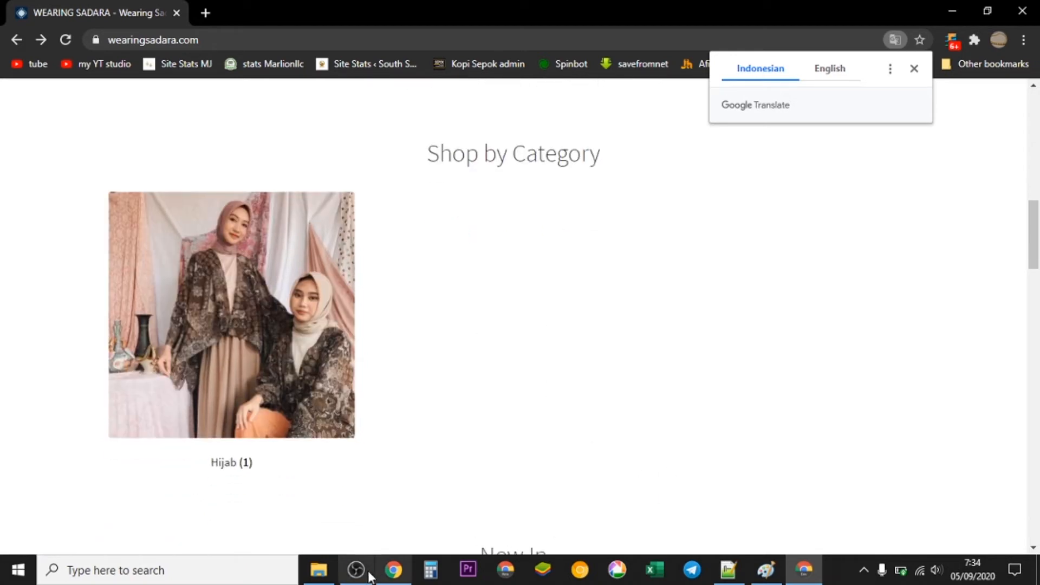
# - Look over the storefront home page once more, comparing the Hijab category tile with the New In product
pyautogui.click(400, 578)
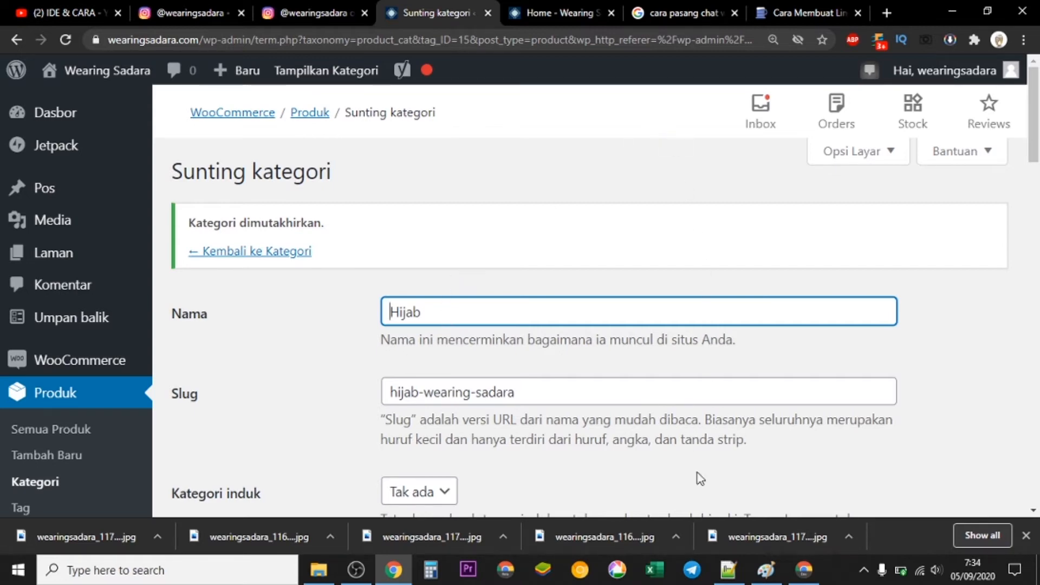
pyautogui.hotkey('alt', 'Tab')
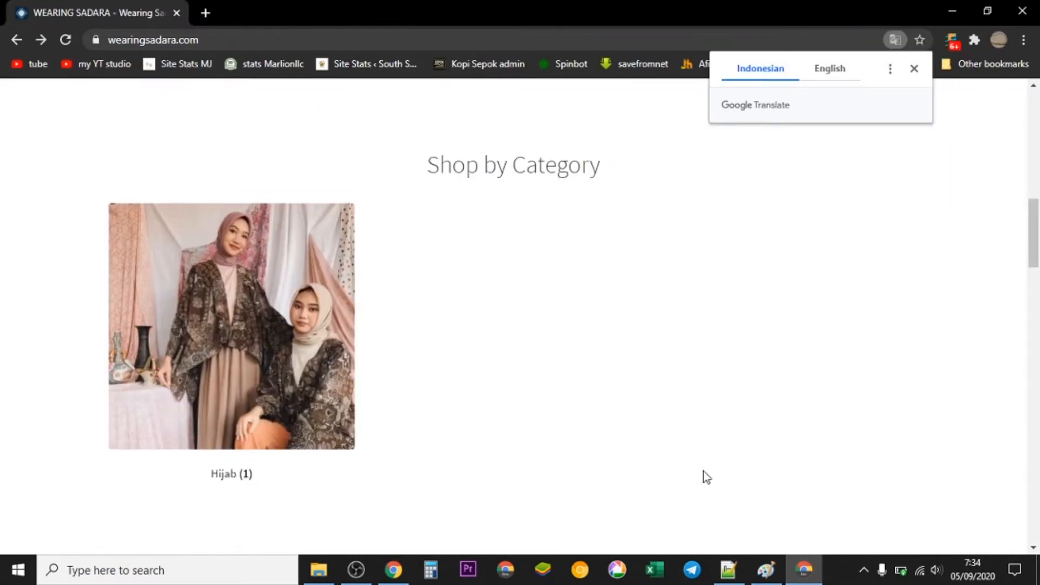
pyautogui.scroll(7, 704, 476)
pyautogui.scroll(-5, 683, 471)
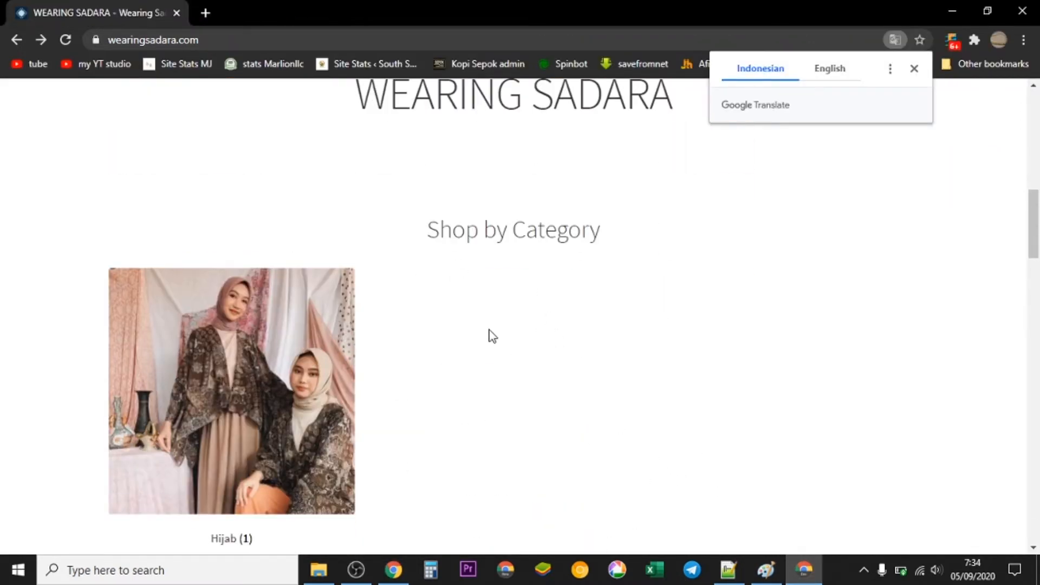
pyautogui.scroll(4, 494, 338)
pyautogui.scroll(-10, 611, 483)
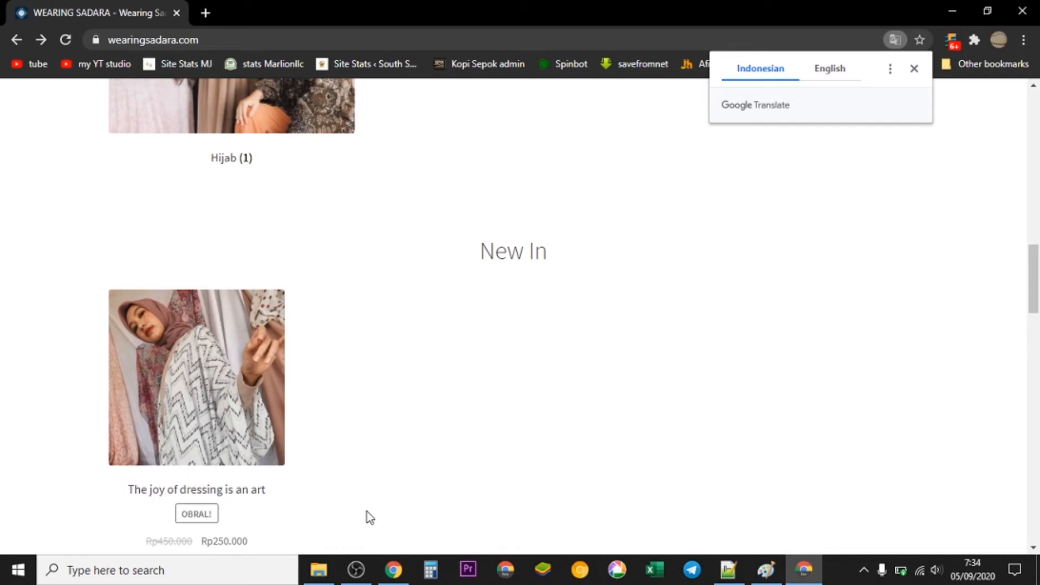
pyautogui.scroll(5, 511, 453)
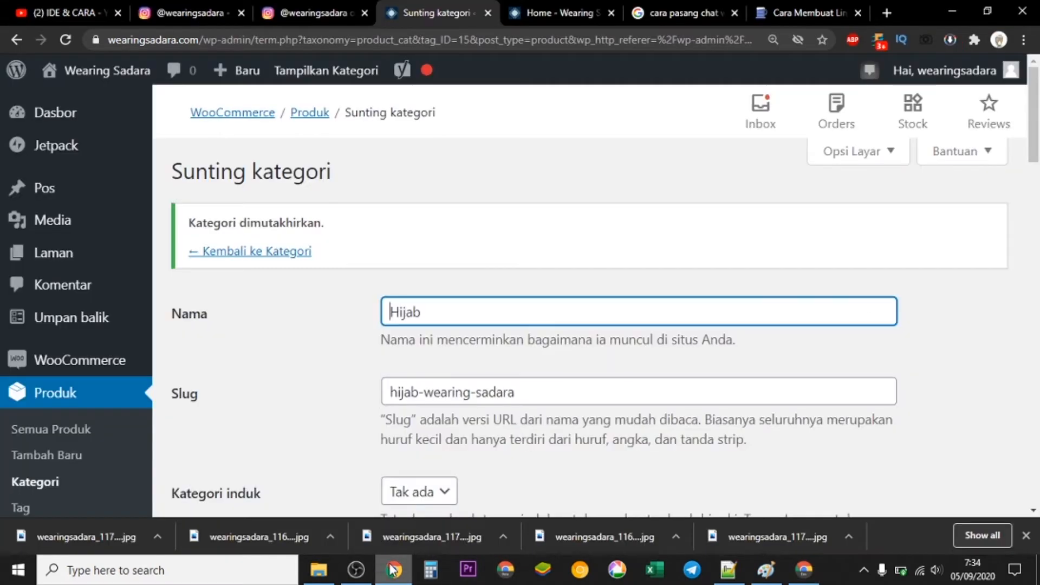
# - Return to the WordPress admin and start a new WooCommerce product
pyautogui.click(394, 569)
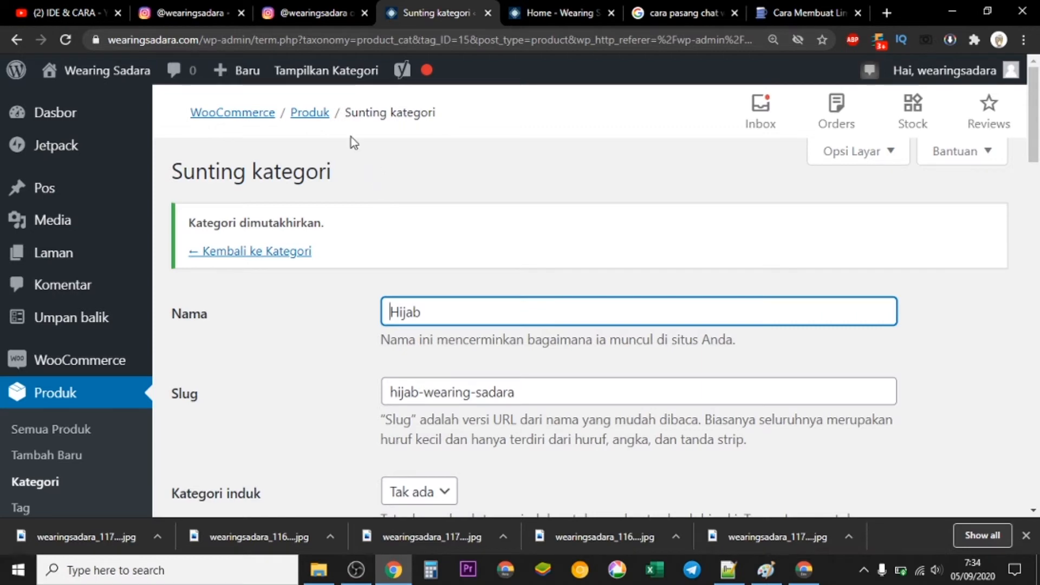
pyautogui.moveTo(245, 75)
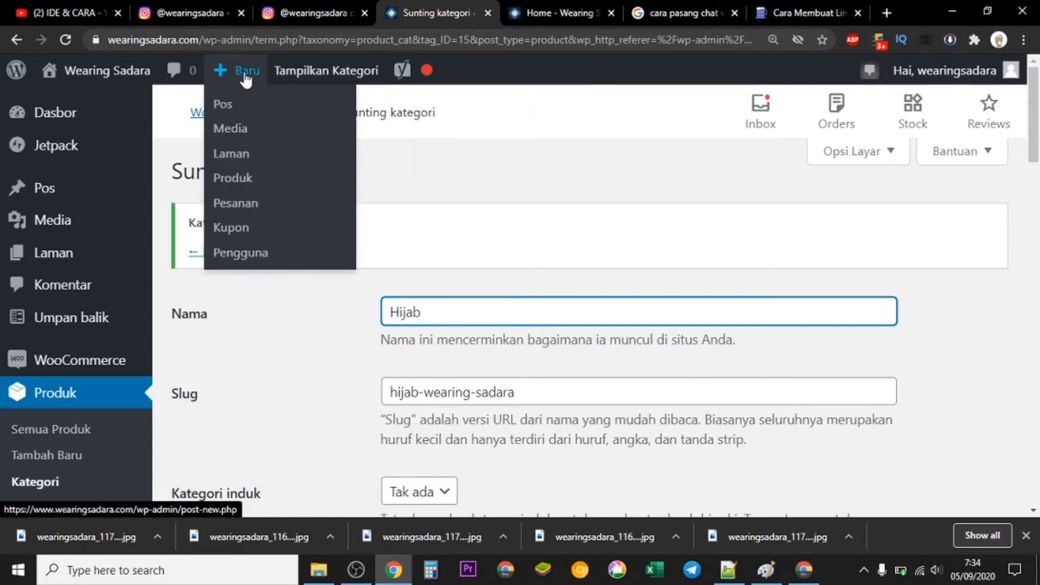
pyautogui.click(232, 182)
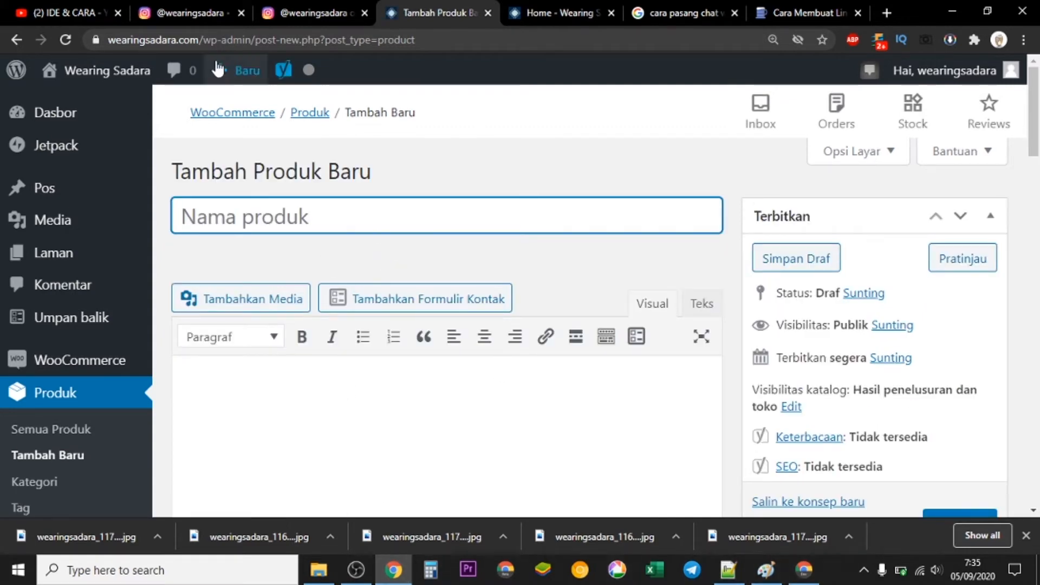
# - Switch to the wearingsadara Instagram profile, open the post showing two women in patterned pants, and copy its caption's opening sentence about liana and zebra pants
pyautogui.click(205, 15)
pyautogui.scroll(7, 987, 225)
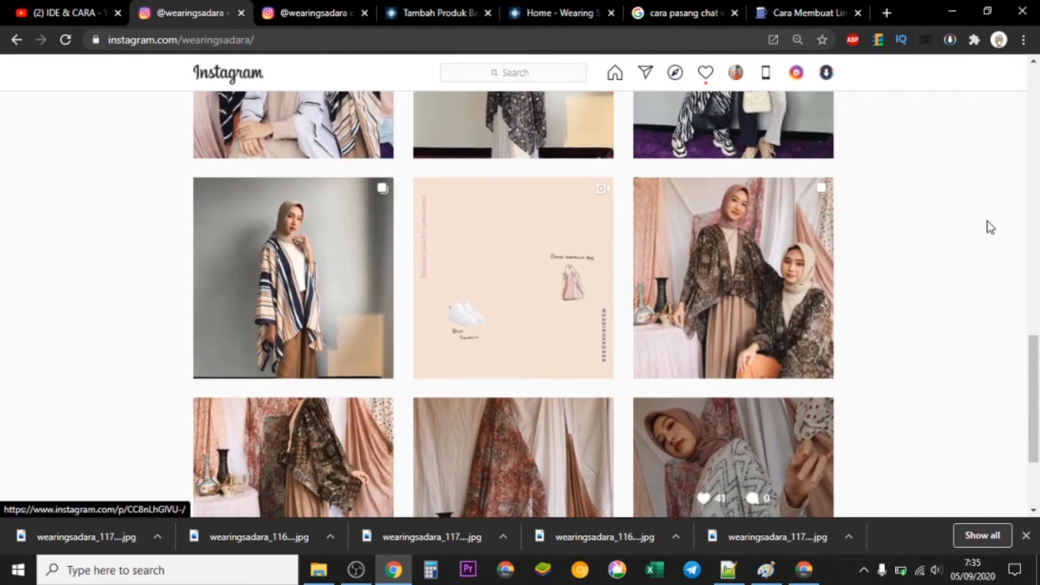
pyautogui.click(779, 262)
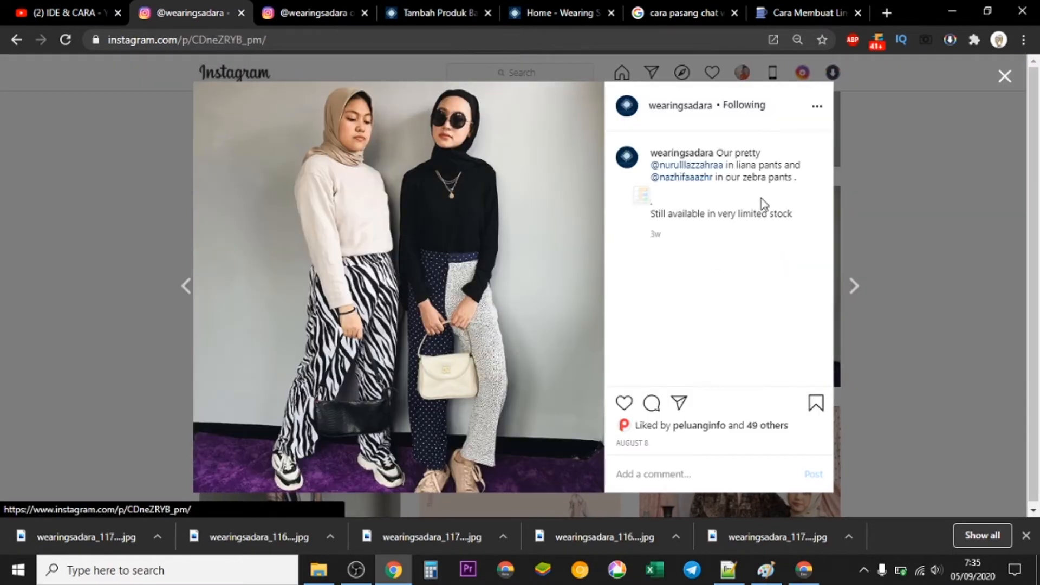
pyautogui.moveTo(720, 154); pyautogui.dragTo(785, 178)
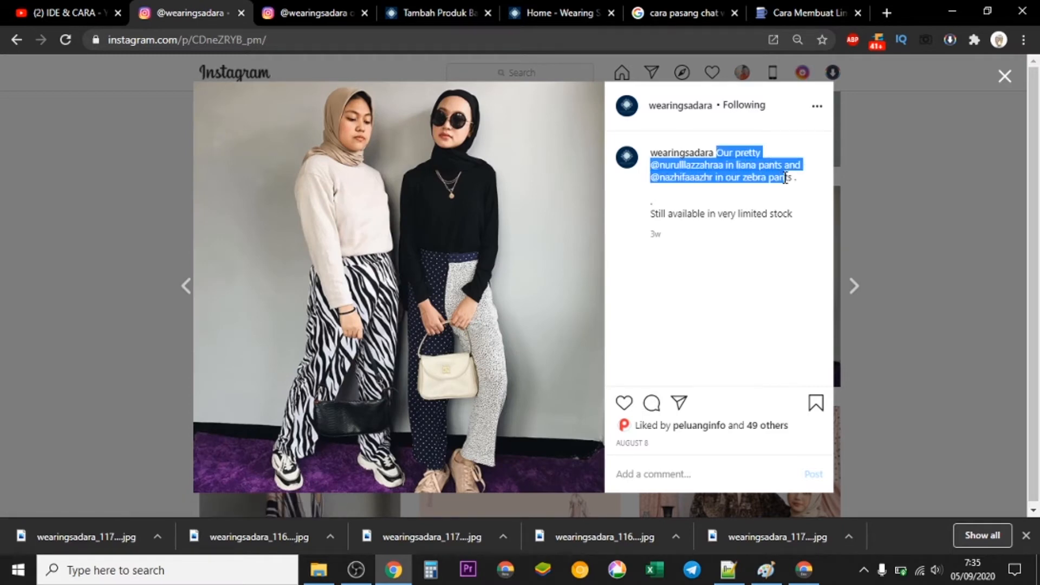
pyautogui.rightClick(779, 171)
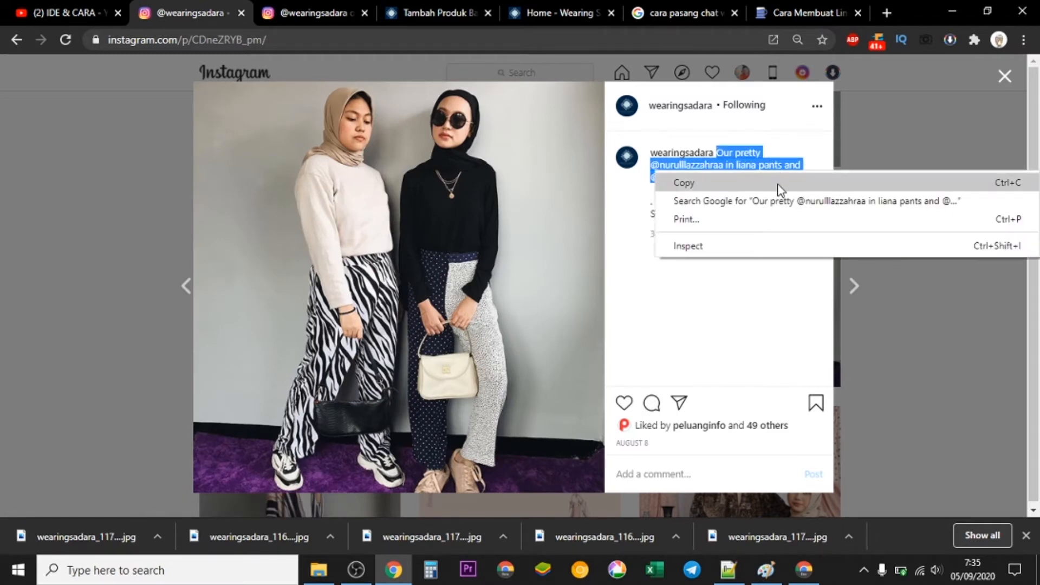
pyautogui.click(781, 189)
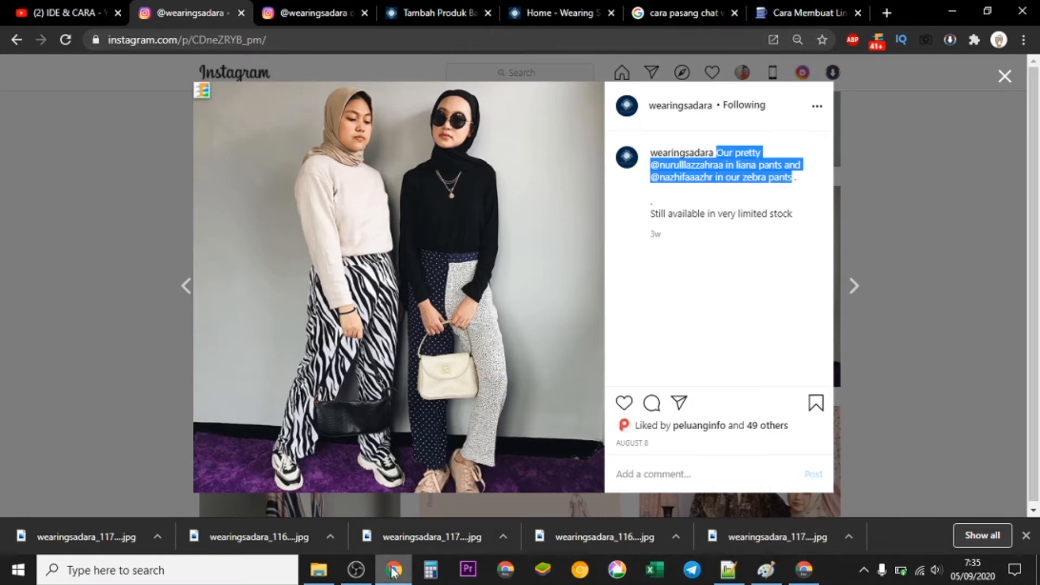
# - Paste the copied Instagram caption into the new product's short description in WordPress
pyautogui.click(416, 11)
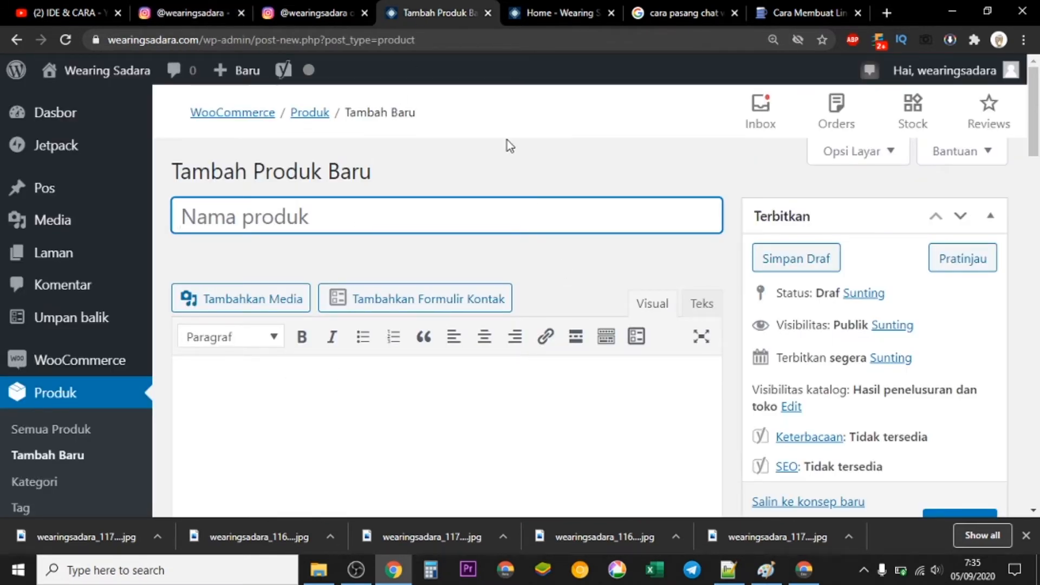
pyautogui.moveTo(1033, 112); pyautogui.dragTo(1032, 452)
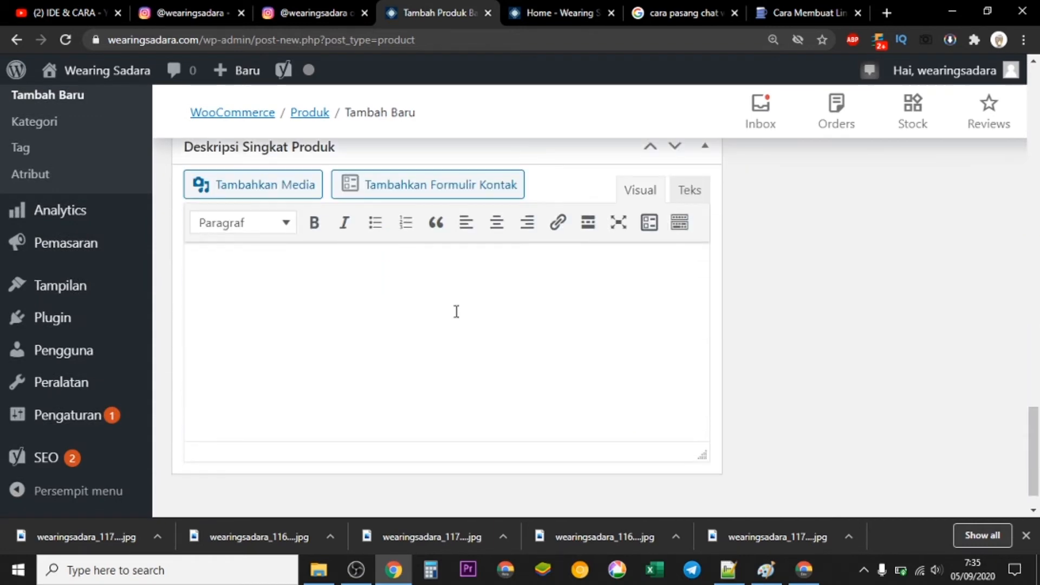
pyautogui.rightClick(456, 312)
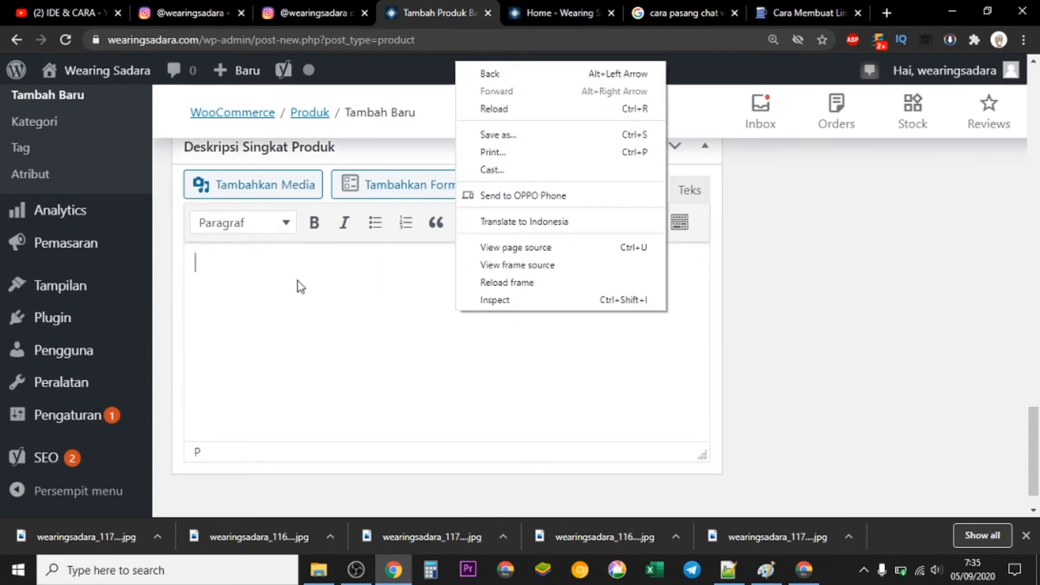
pyautogui.click(249, 278)
pyautogui.rightClick(209, 269)
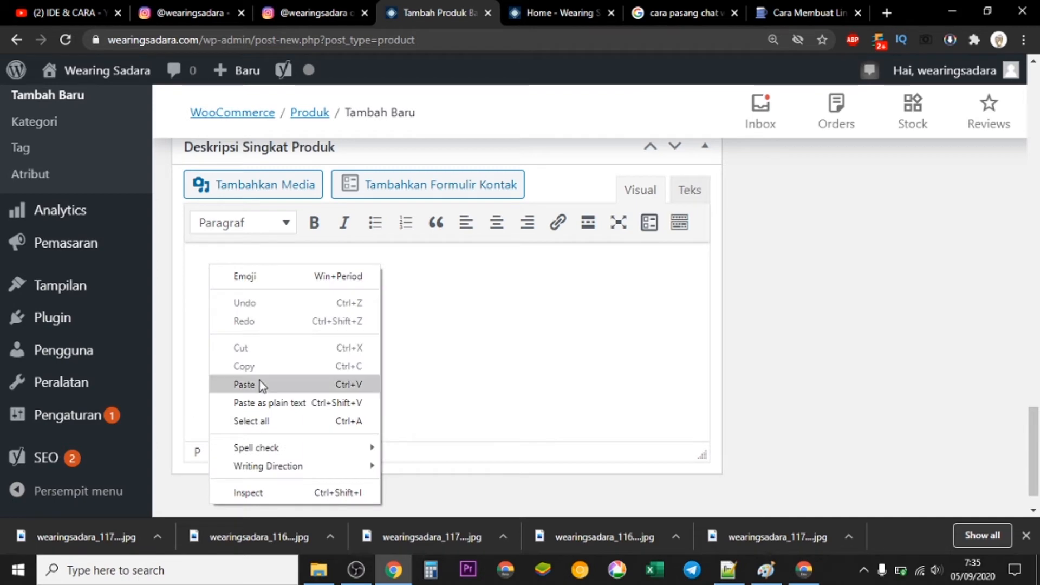
pyautogui.click(260, 385)
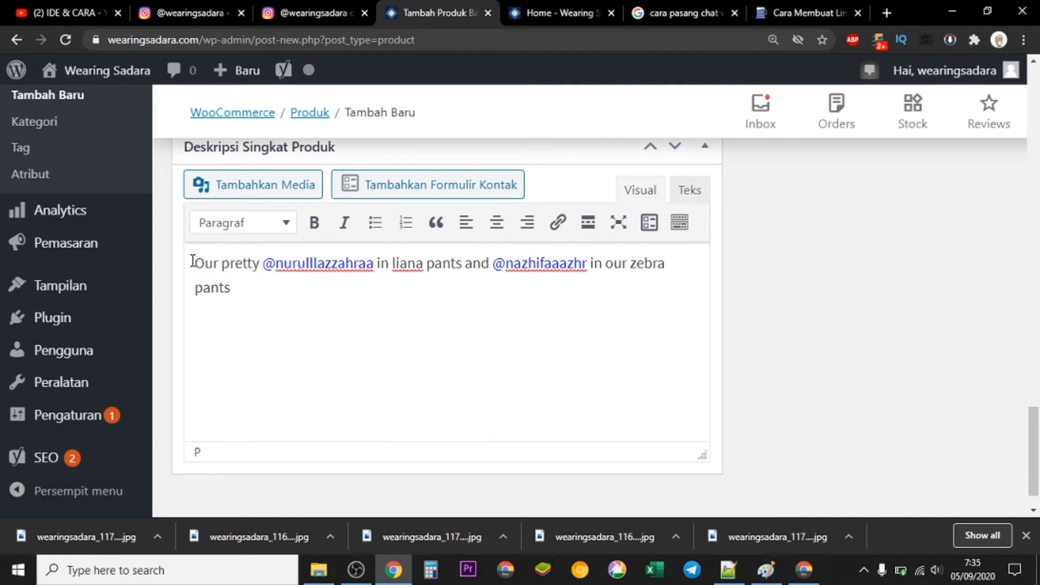
pyautogui.moveTo(195, 263); pyautogui.dragTo(261, 254)
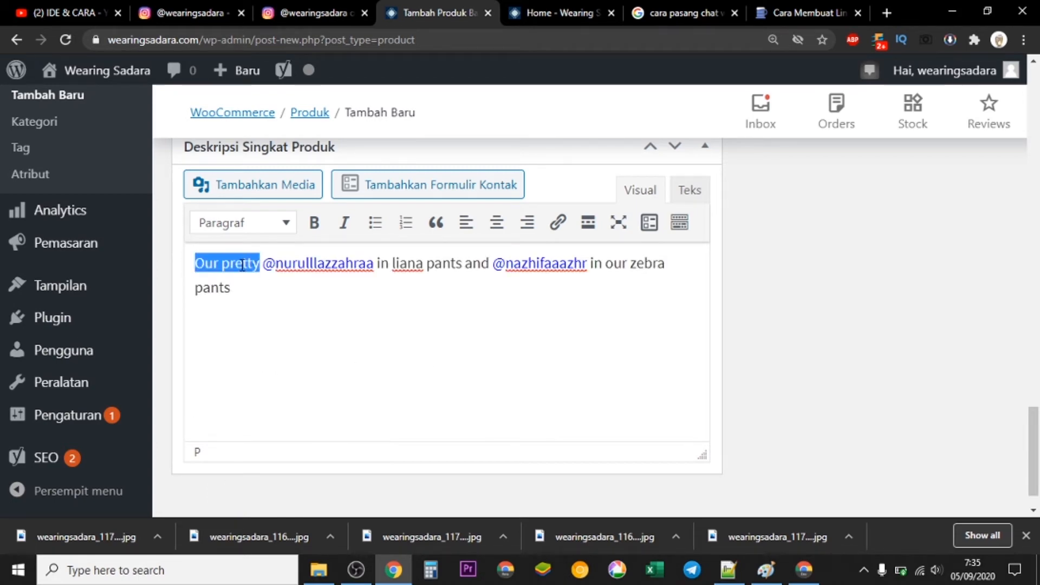
pyautogui.rightClick(241, 265)
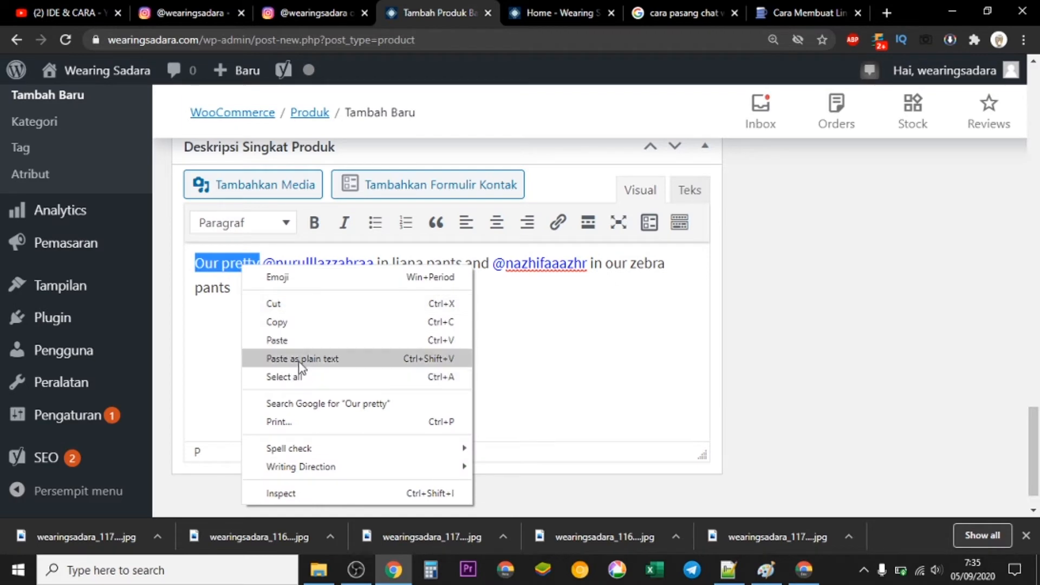
pyautogui.click(551, 360)
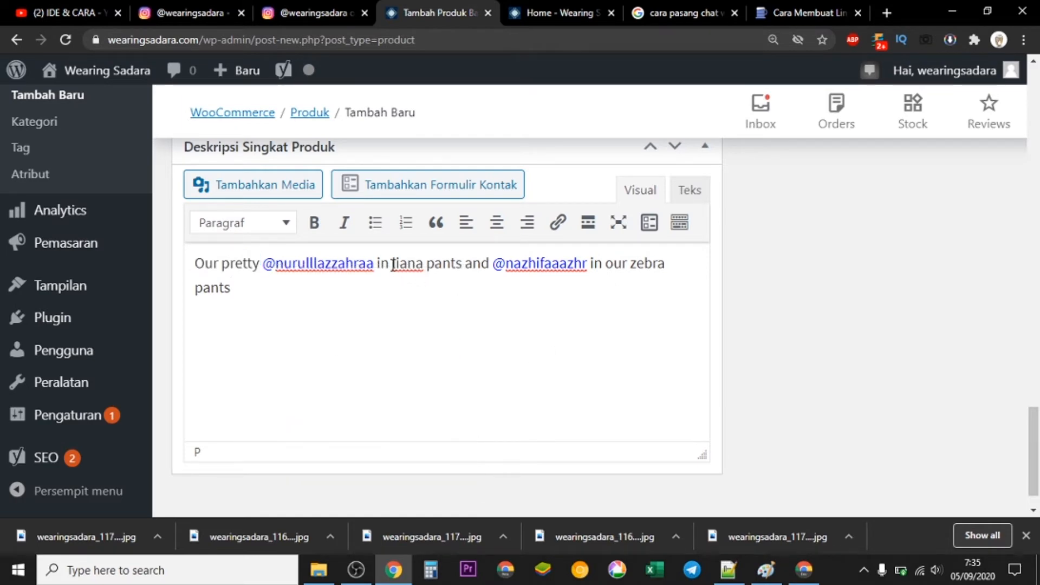
# - Copy "liana pants" from the short description into the product name and add "&" after it
pyautogui.moveTo(392, 264); pyautogui.dragTo(463, 265)
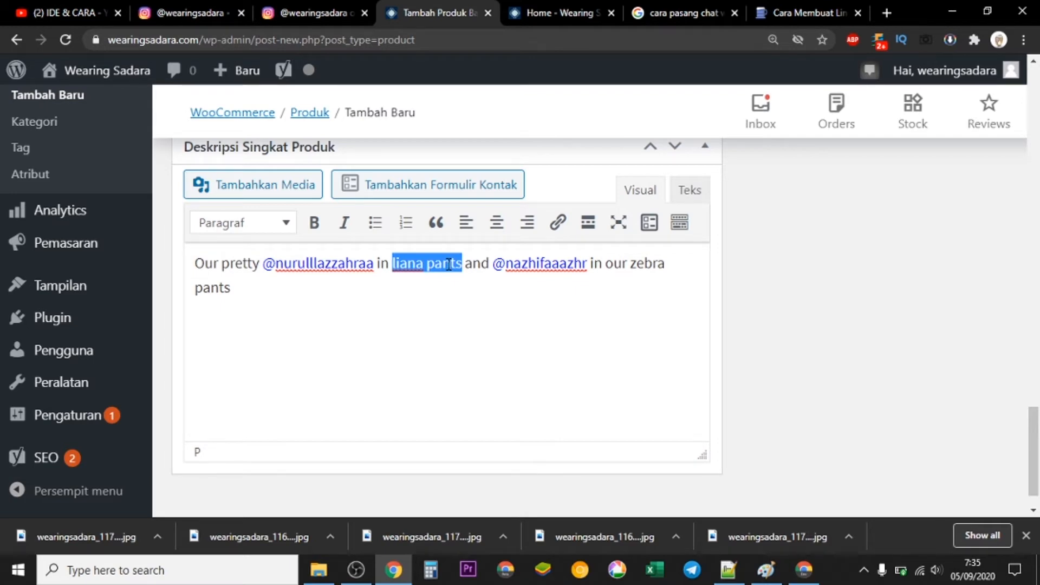
pyautogui.rightClick(448, 265)
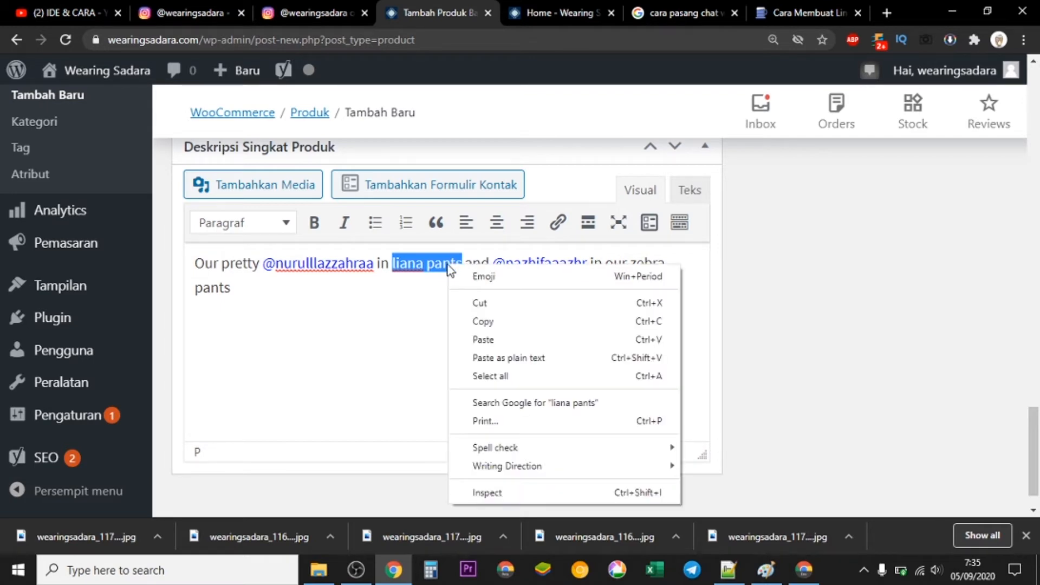
pyautogui.click(525, 322)
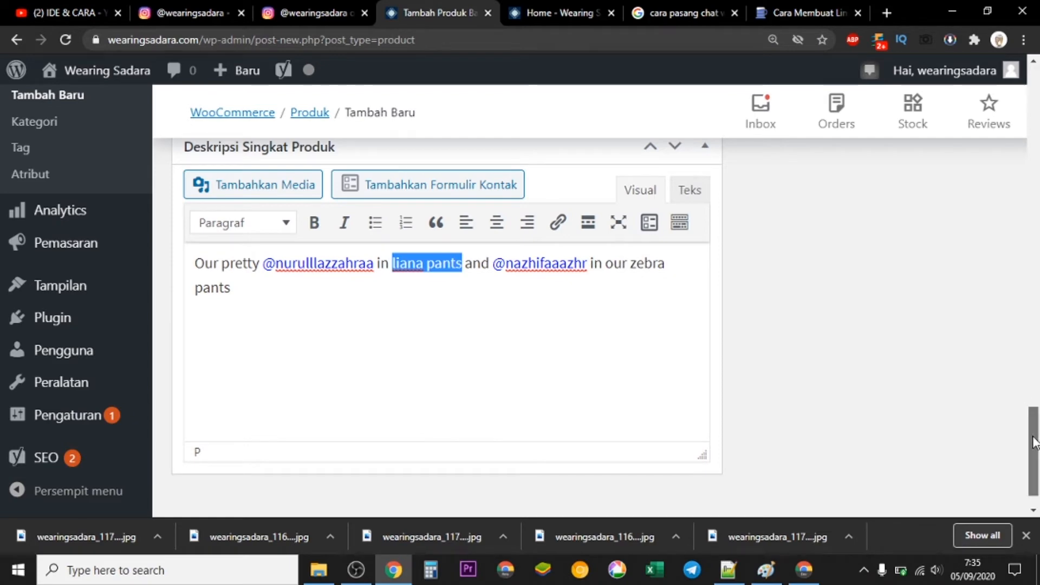
pyautogui.moveTo(1034, 443); pyautogui.dragTo(1038, 88)
pyautogui.rightClick(445, 209)
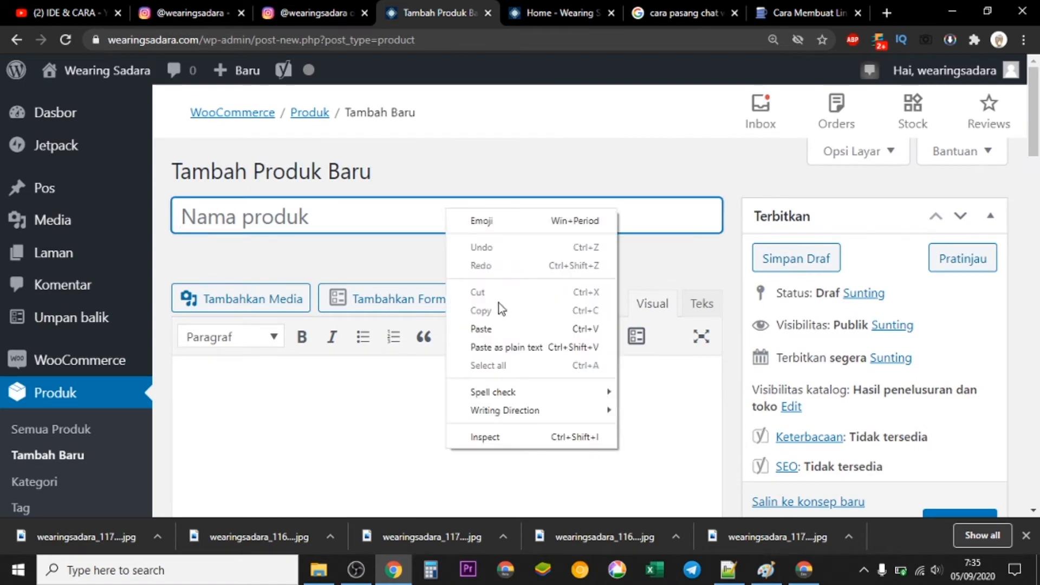
pyautogui.click(481, 329)
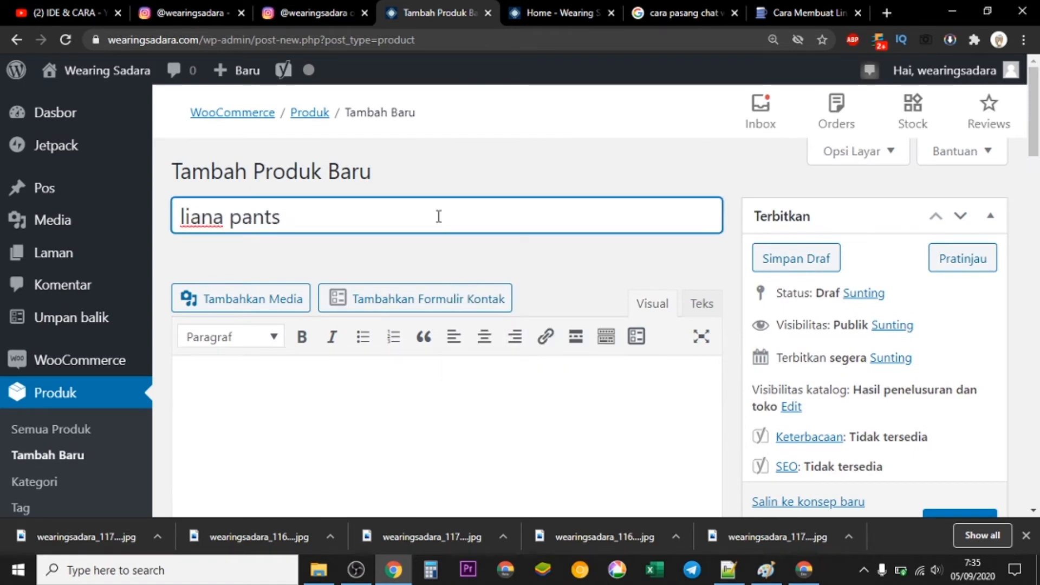
pyautogui.write('&')
# - Copy the zebra pants wording from the short description and complete the product name as "liana pants & Zebra pants"
pyautogui.scroll(-9, 601, 312)
pyautogui.scroll(10, 606, 320)
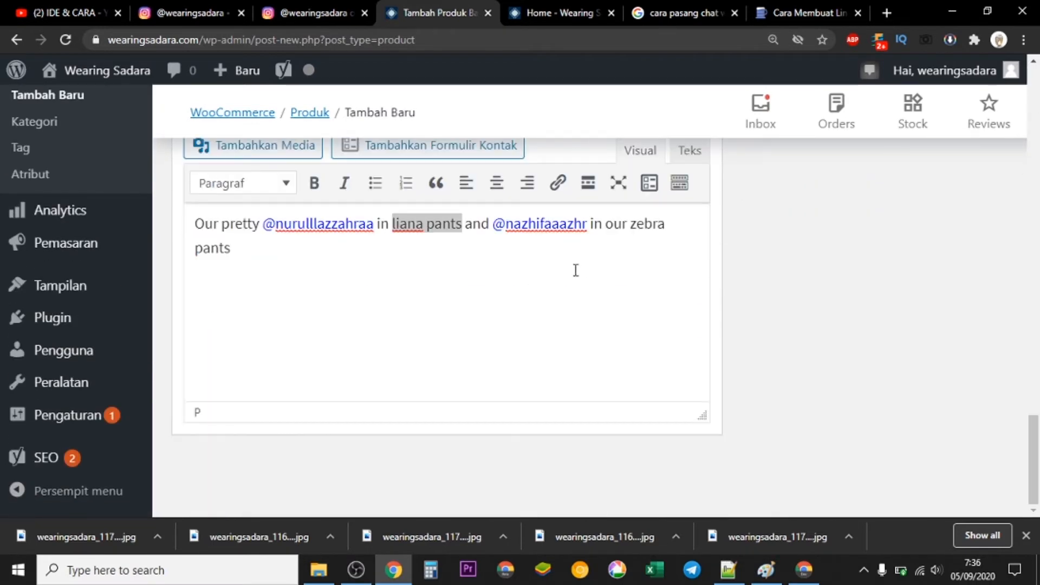
pyautogui.moveTo(633, 227); pyautogui.dragTo(662, 243)
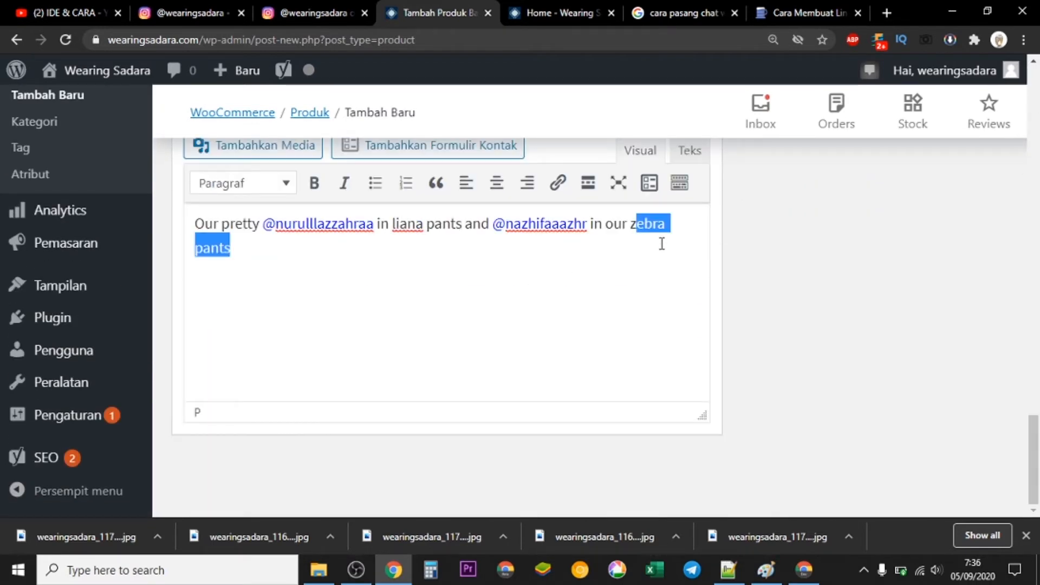
pyautogui.rightClick(200, 247)
pyautogui.click(238, 305)
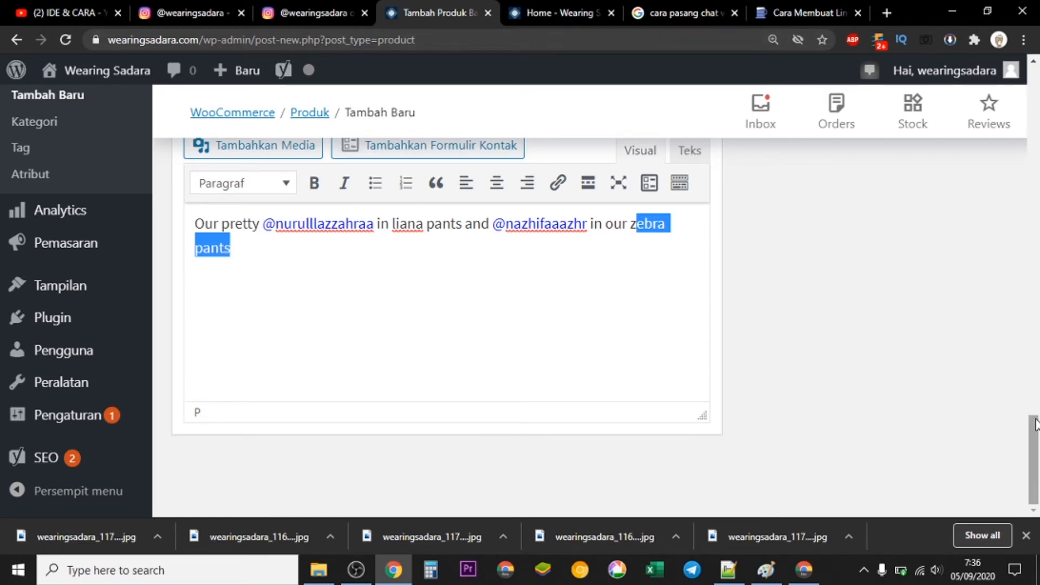
pyautogui.scroll(15, 479, 153)
pyautogui.click(448, 204)
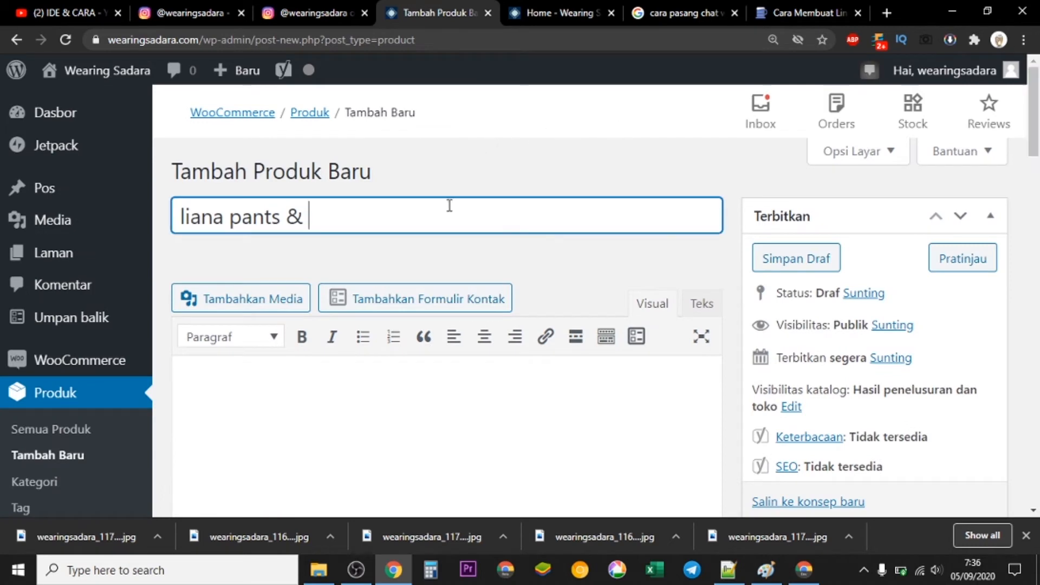
pyautogui.rightClick(448, 214)
pyautogui.click(538, 336)
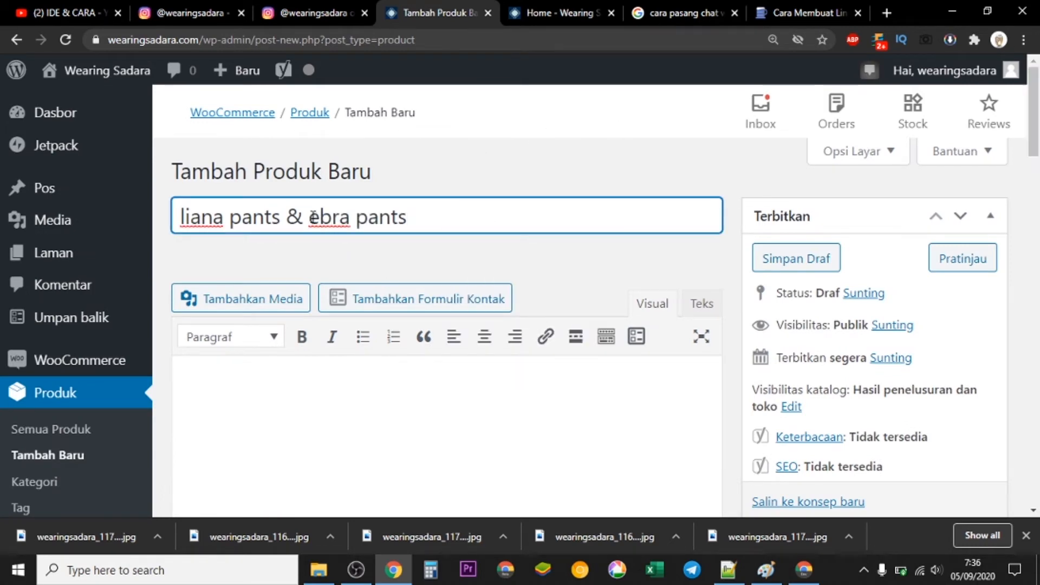
pyautogui.write('Z')
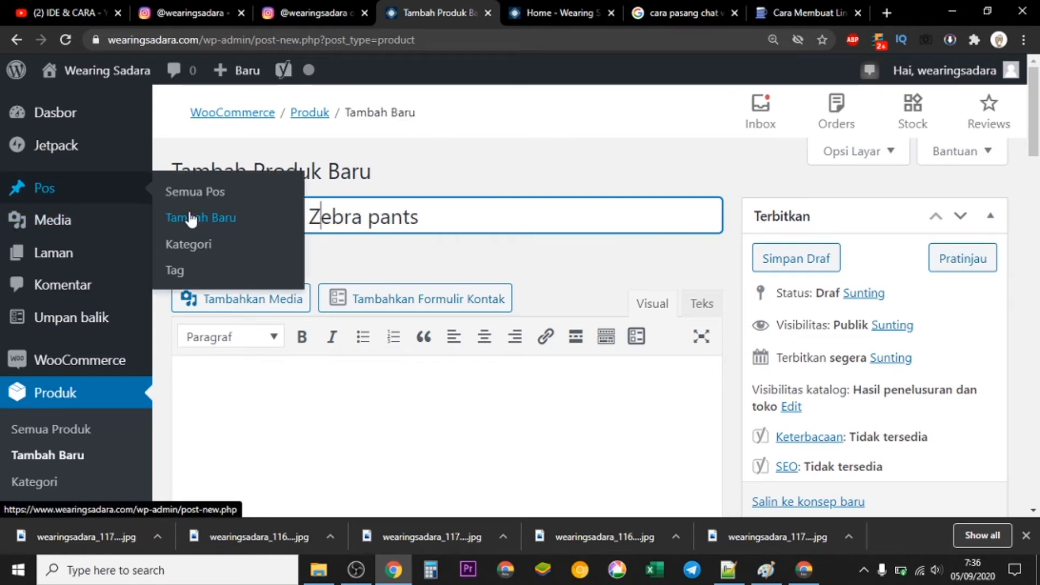
# - Capitalize the remaining lowercase words in the product name to make it "Liana Pants & Zebra Pants"
pyautogui.click(380, 218)
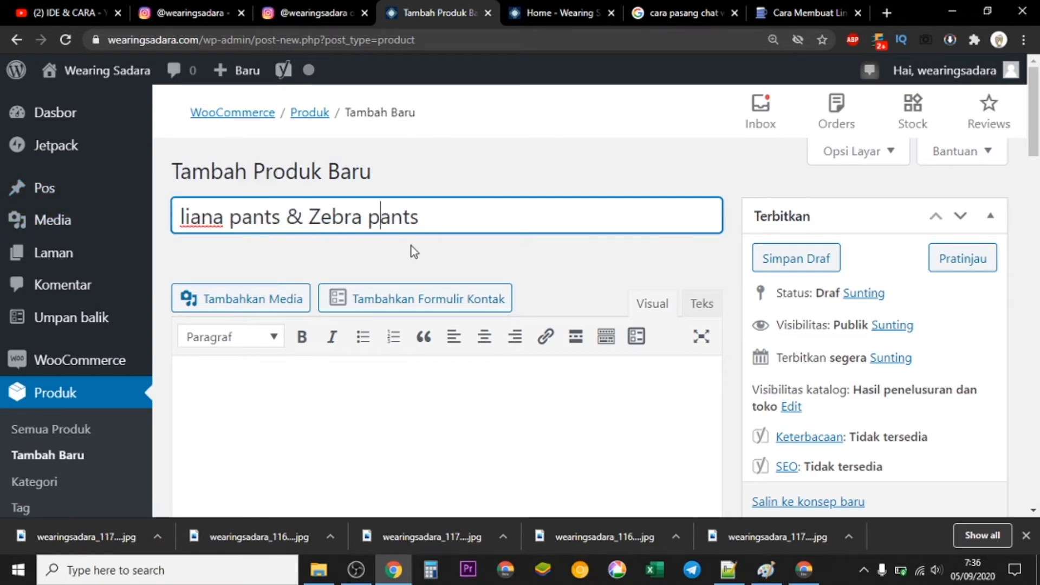
pyautogui.press('BackSpace')
pyautogui.write('P')
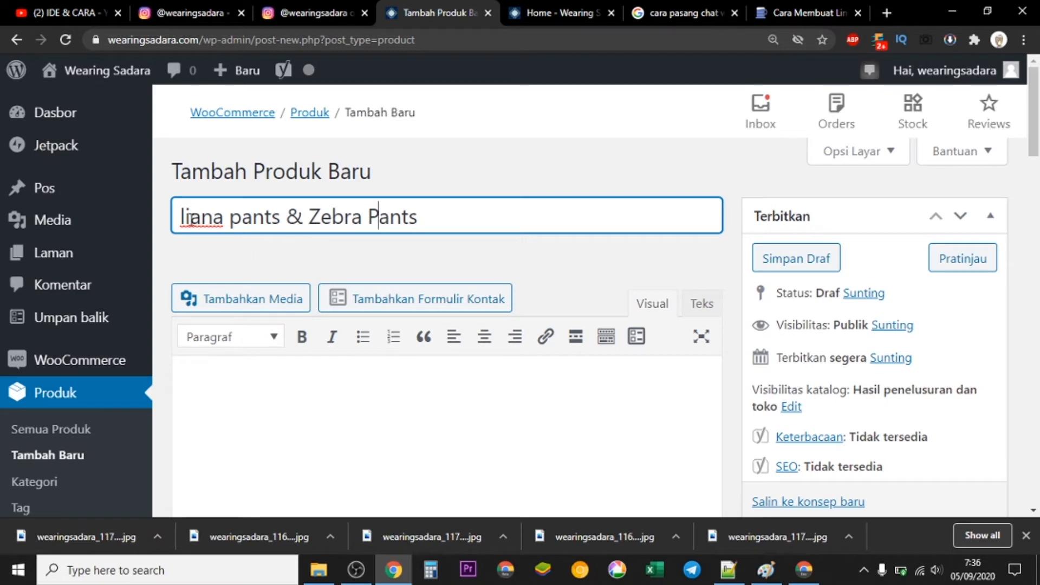
pyautogui.click(185, 216)
pyautogui.press('BackSpace')
pyautogui.write('L')
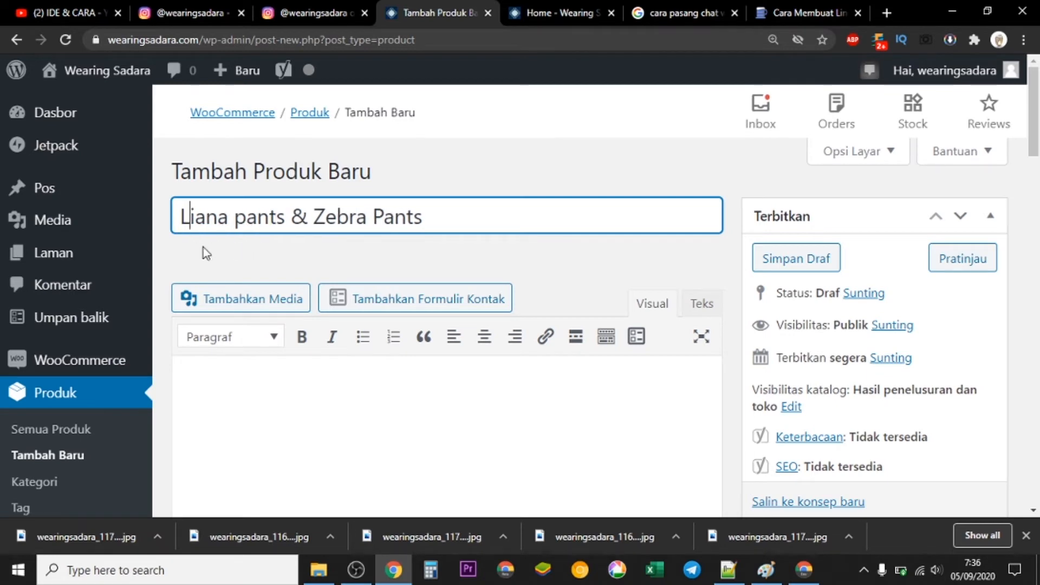
pyautogui.click(245, 219)
pyautogui.press('BackSpace')
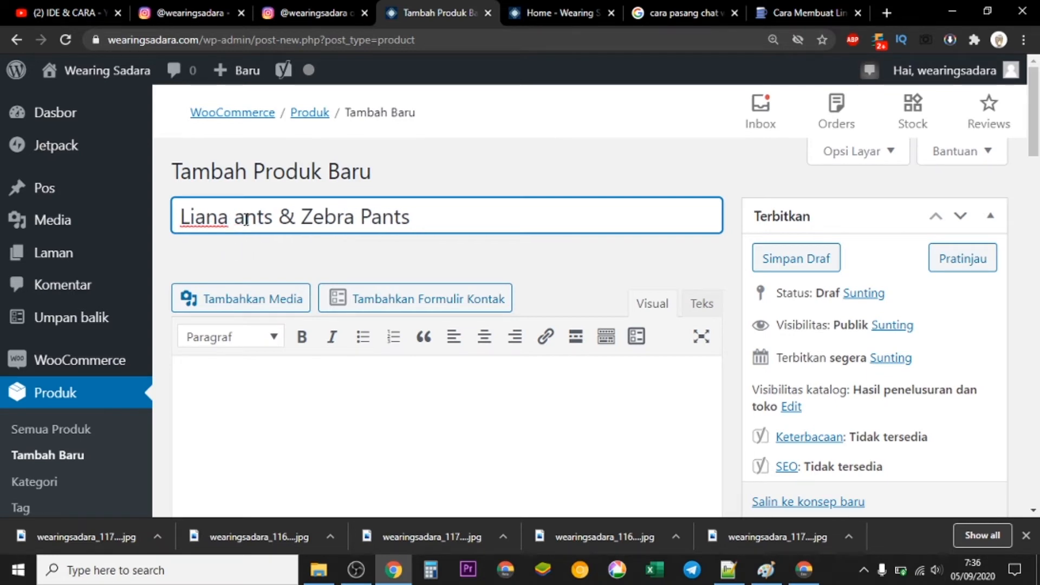
pyautogui.write('P')
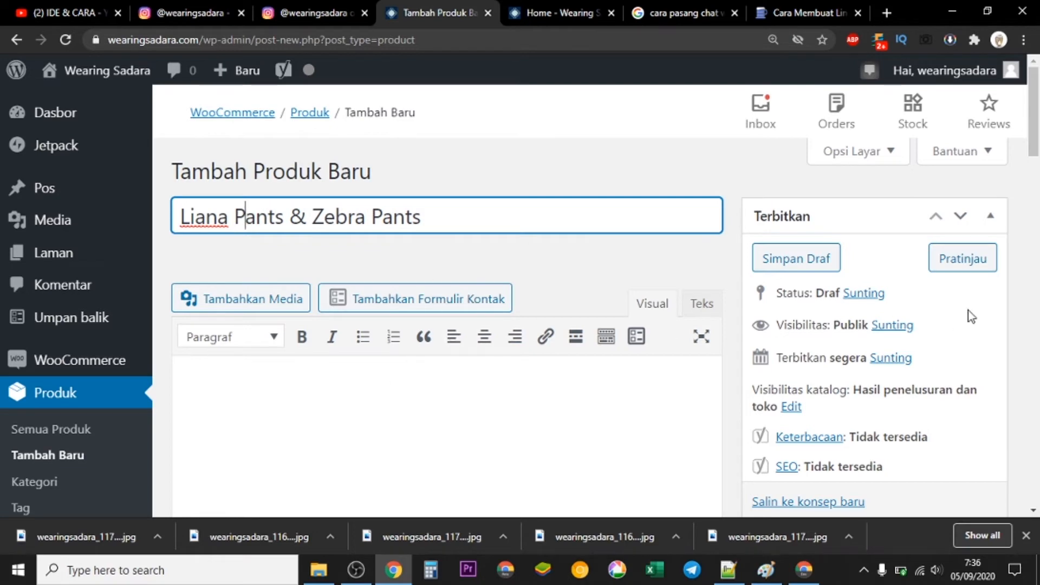
# - Set the product image to the media library photo of the two women standing in patterned pants
pyautogui.moveTo(1038, 133); pyautogui.dragTo(1038, 298)
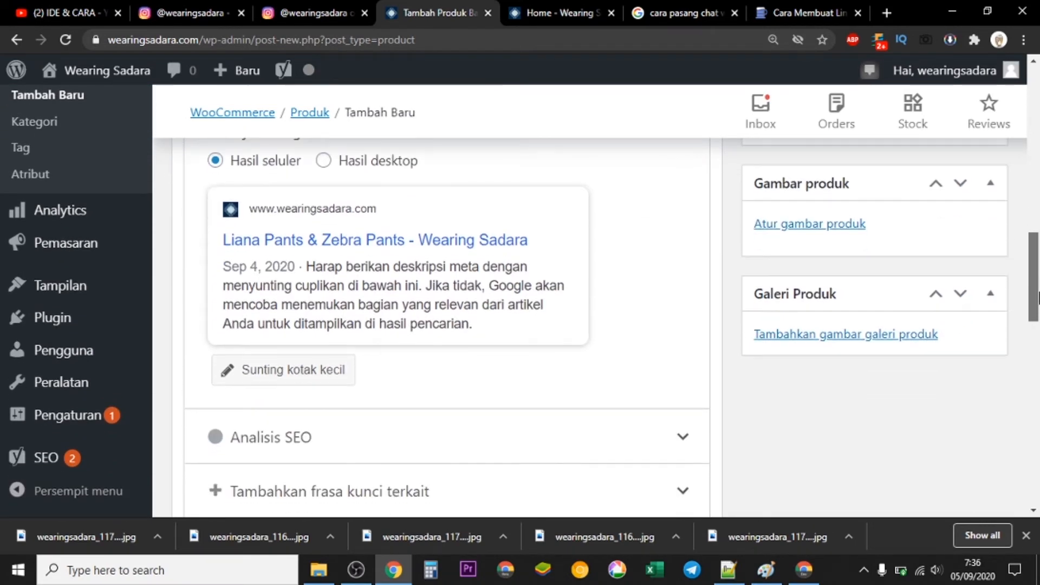
pyautogui.click(817, 231)
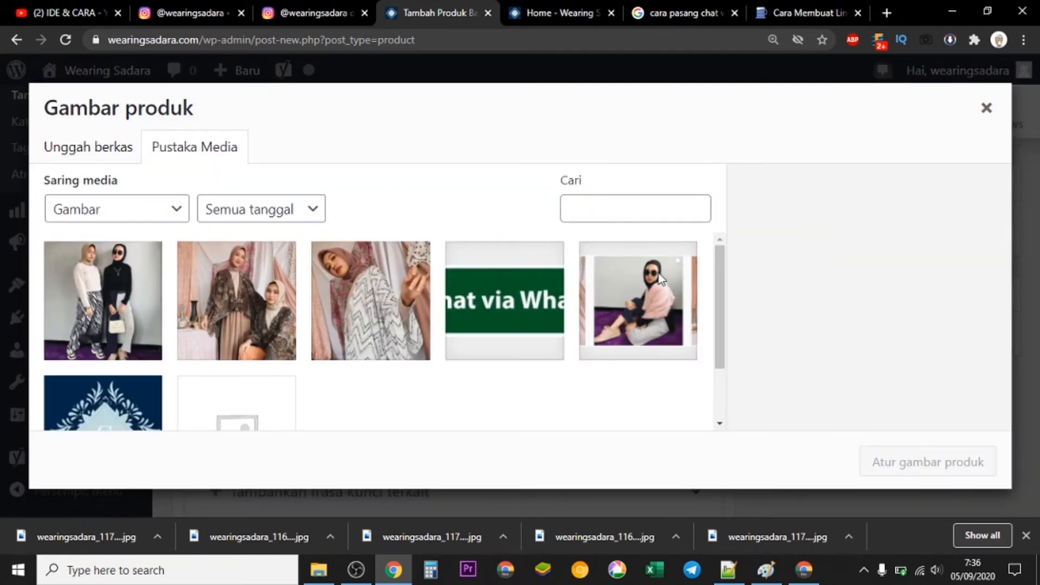
pyautogui.click(106, 282)
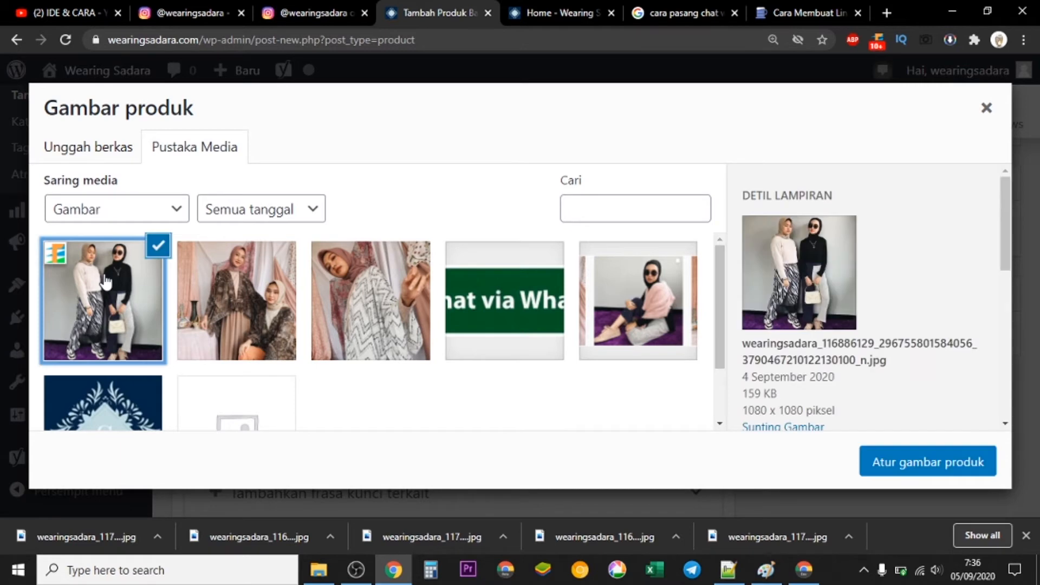
pyautogui.click(931, 460)
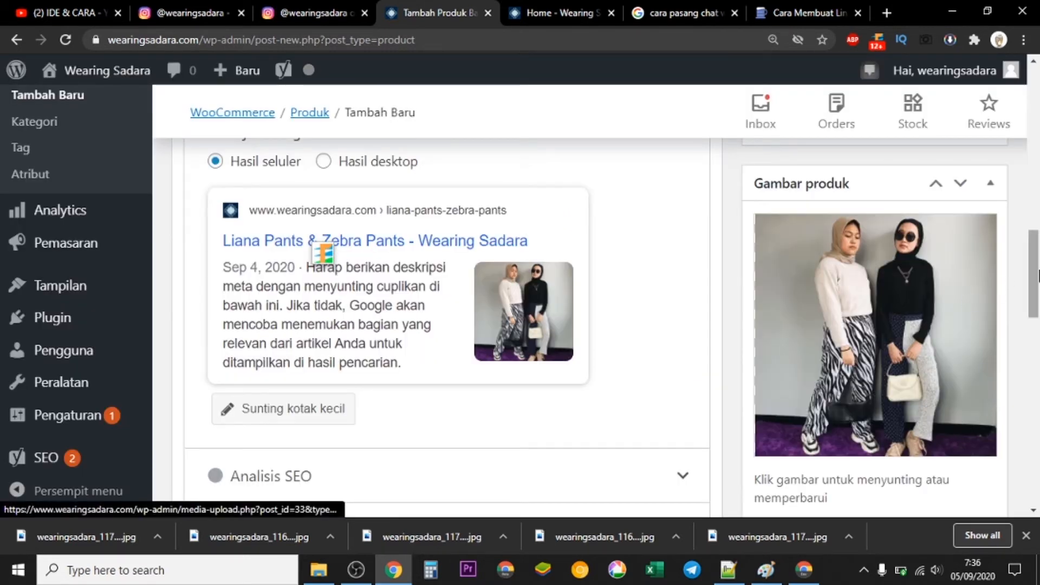
# - Try assigning the product to the OOTD, Outer and Hijab categories, and clear all three selections again
pyautogui.moveTo(1036, 277); pyautogui.dragTo(1036, 187)
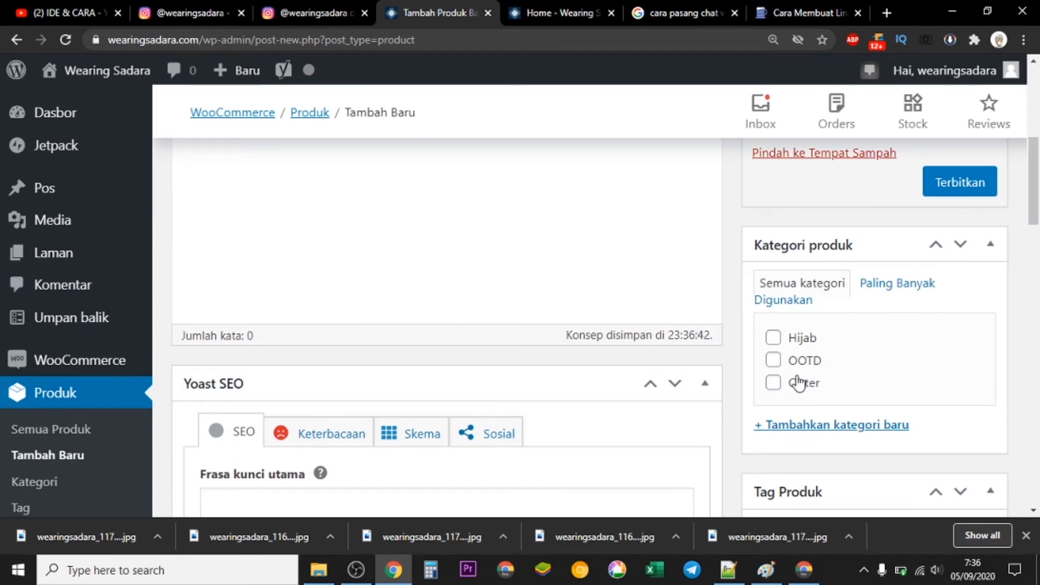
pyautogui.click(777, 363)
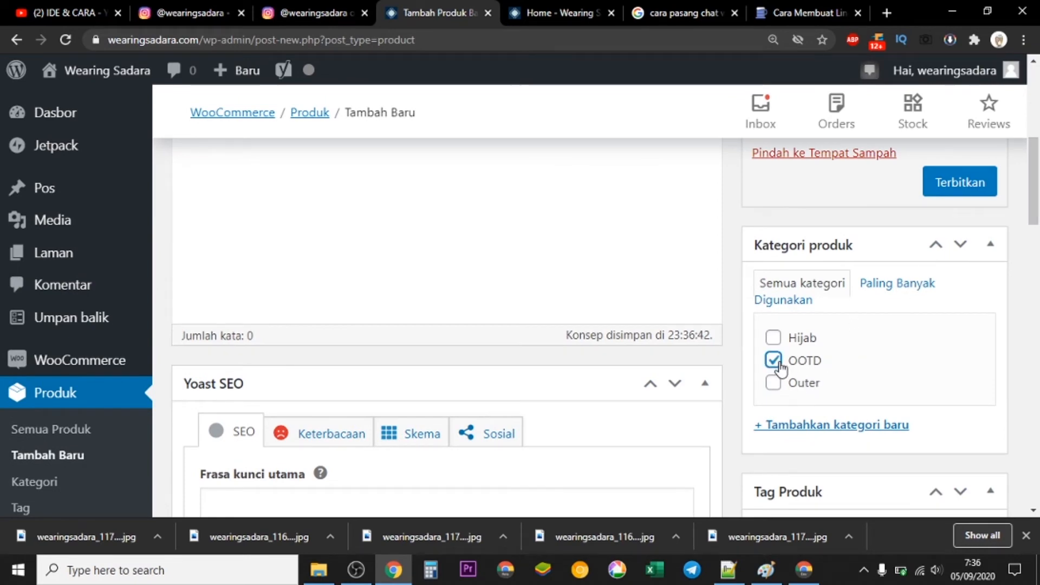
pyautogui.click(778, 384)
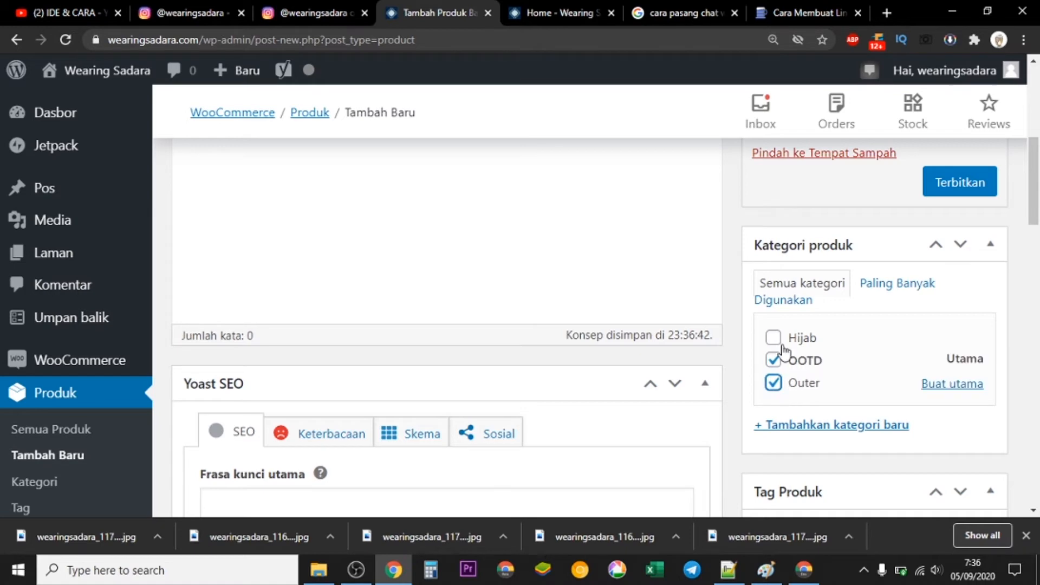
pyautogui.click(774, 337)
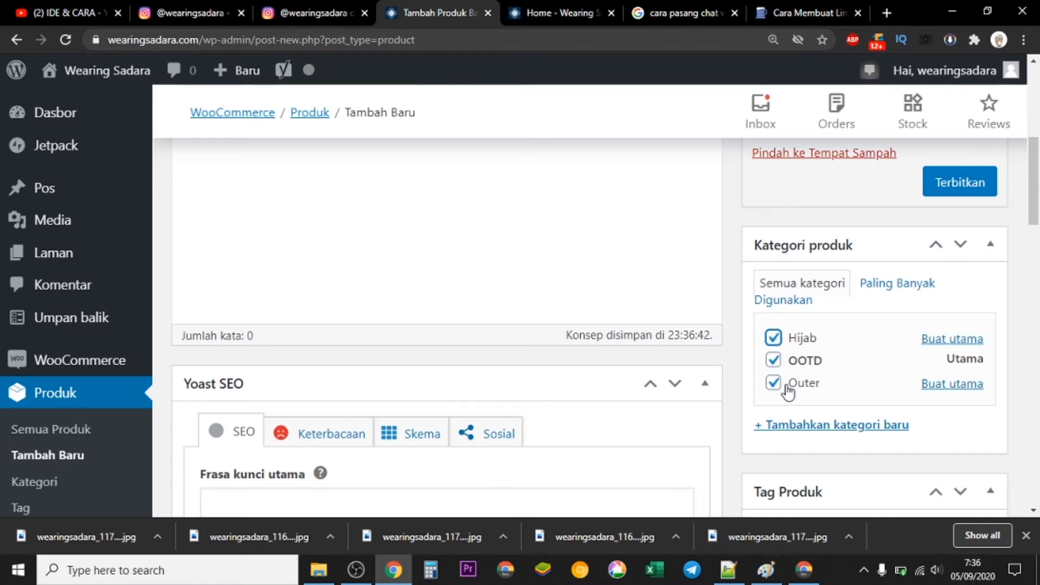
pyautogui.click(773, 338)
pyautogui.click(775, 383)
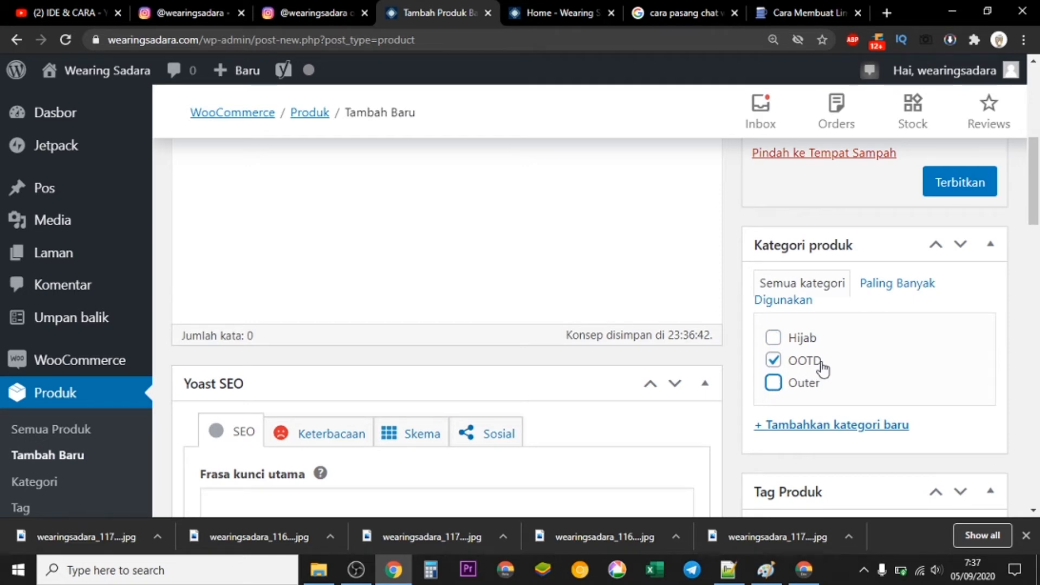
pyautogui.click(773, 360)
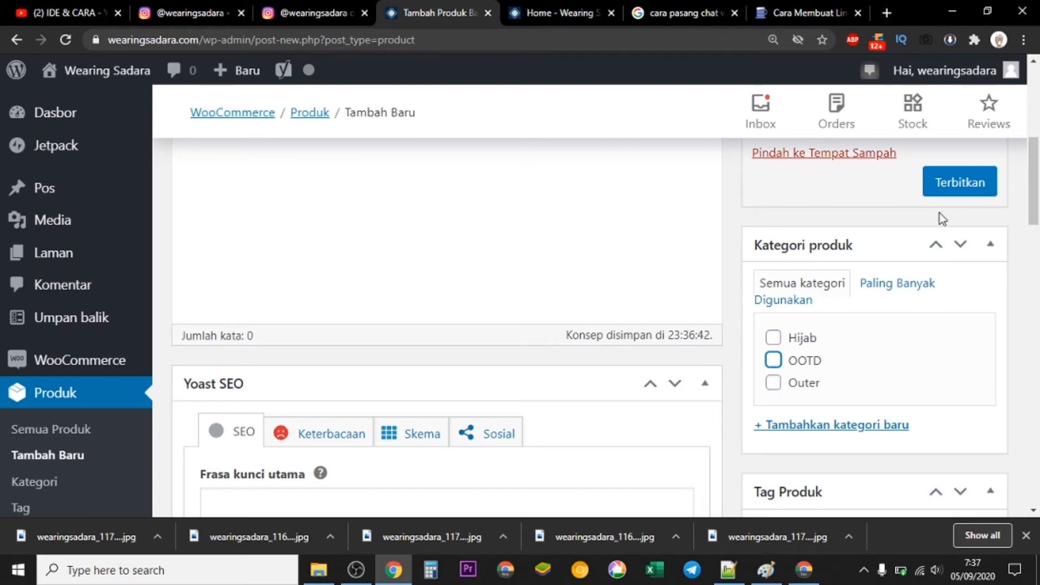
# - Publish the product with no category selected, and check the Shop by Category and New In sections on the reloaded storefront home page
pyautogui.click(949, 194)
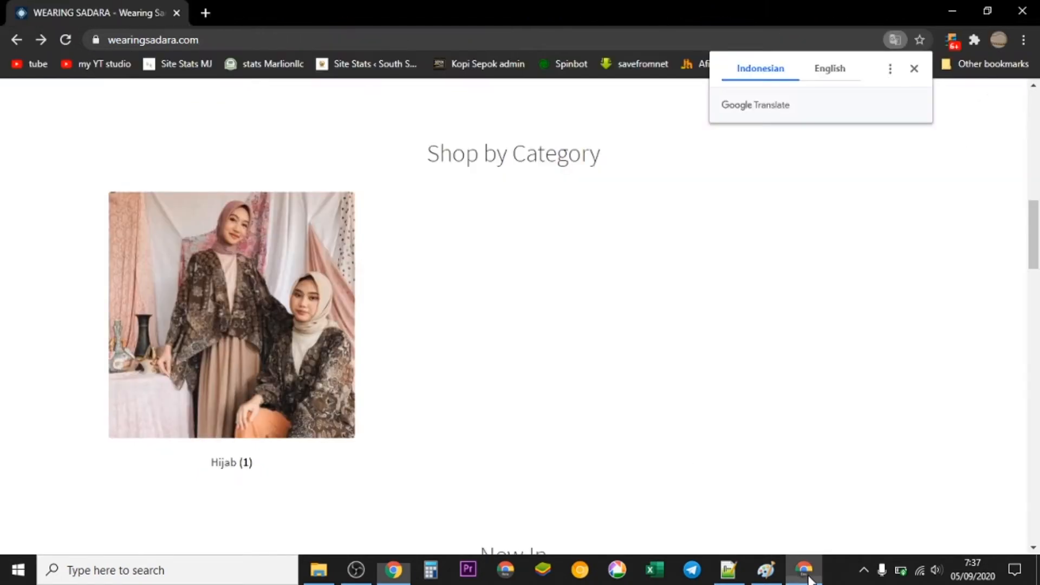
pyautogui.click(804, 569)
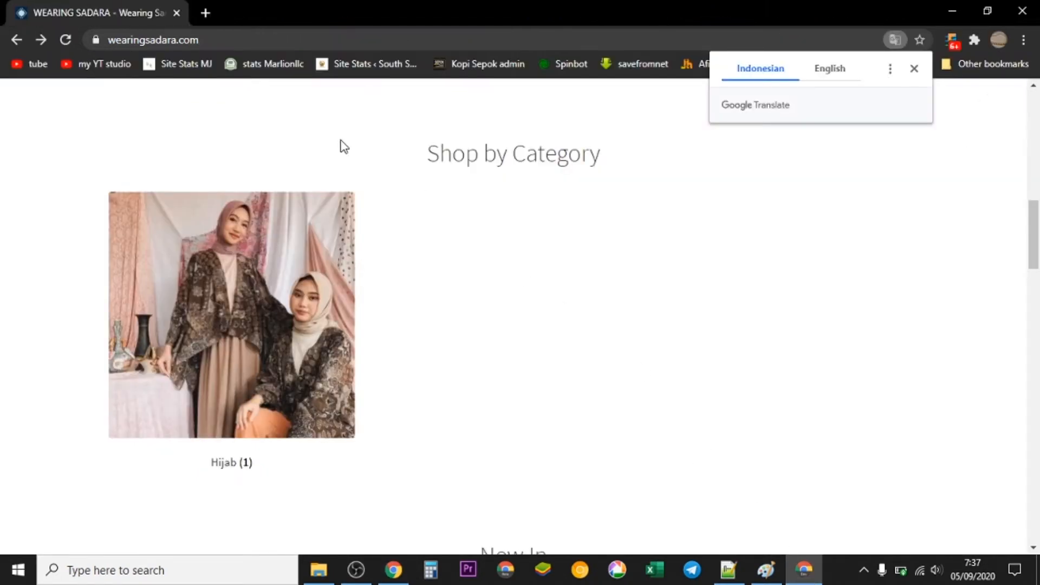
pyautogui.click(65, 39)
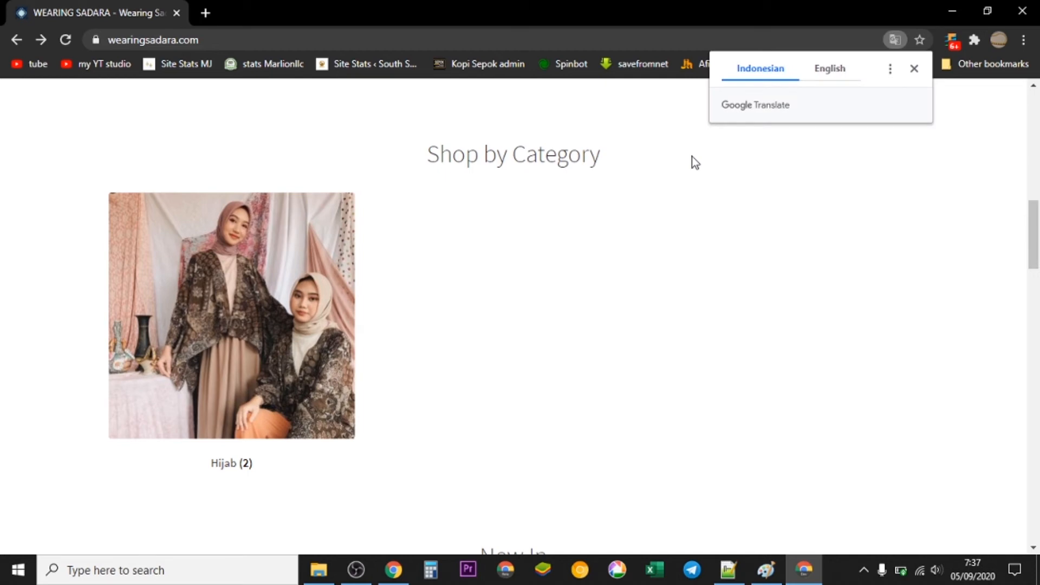
pyautogui.scroll(-5, 831, 216)
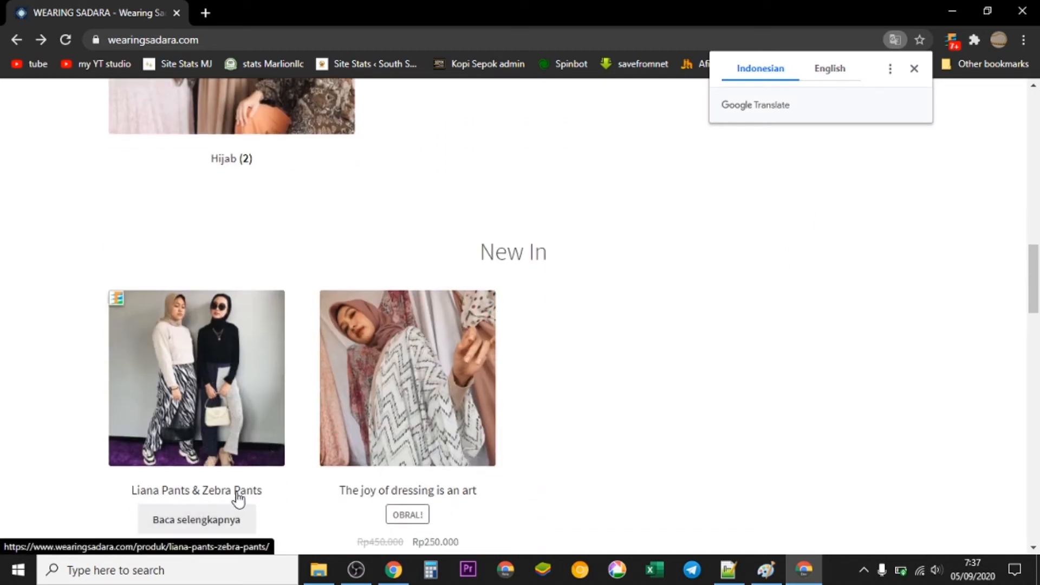
pyautogui.scroll(3, 574, 239)
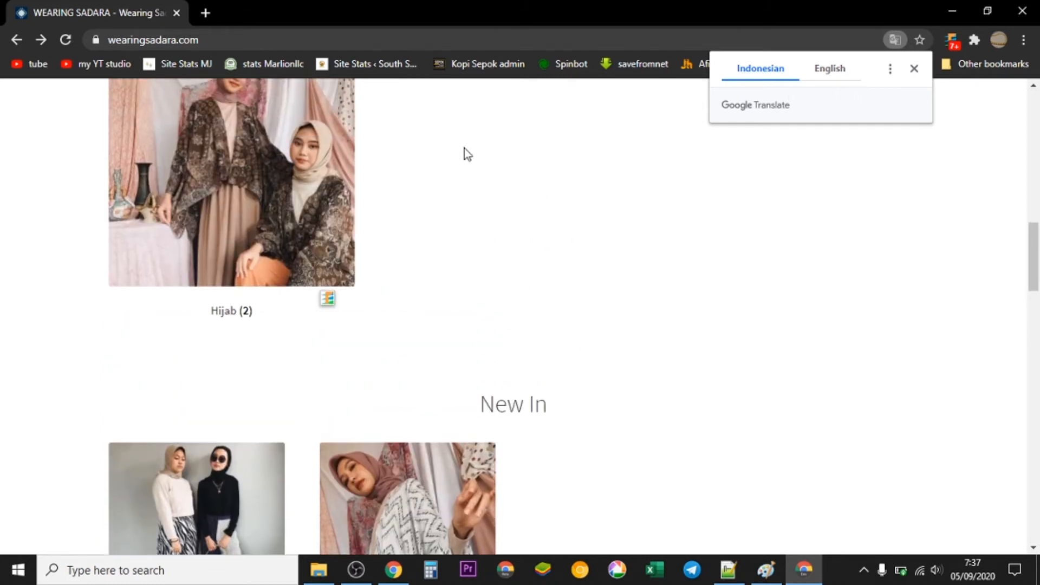
pyautogui.scroll(3, 463, 227)
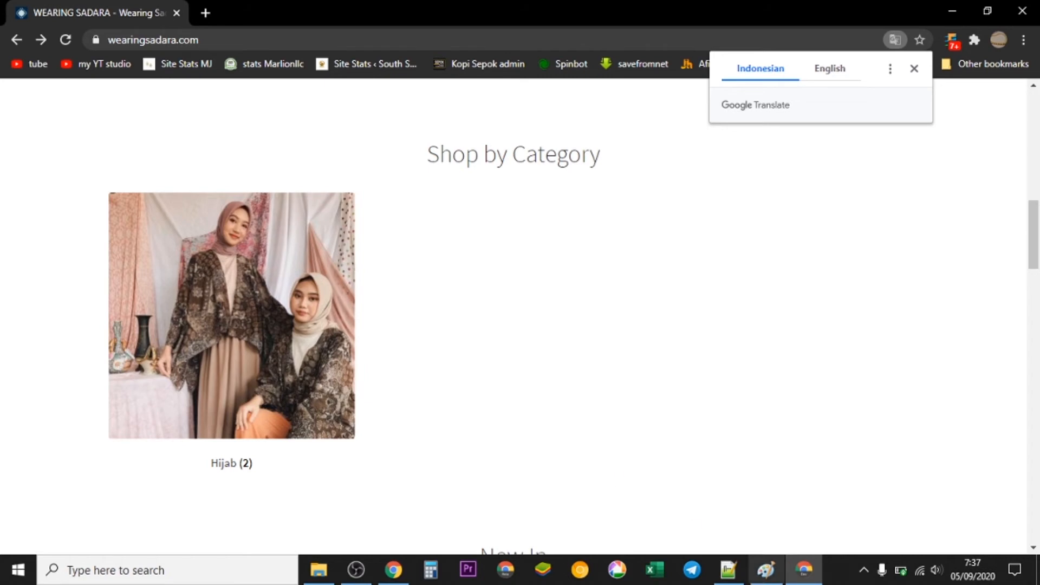
# - Return to the Liana Pants & Zebra Pants product editor and change its category from Hijab to OOTD
pyautogui.click(400, 571)
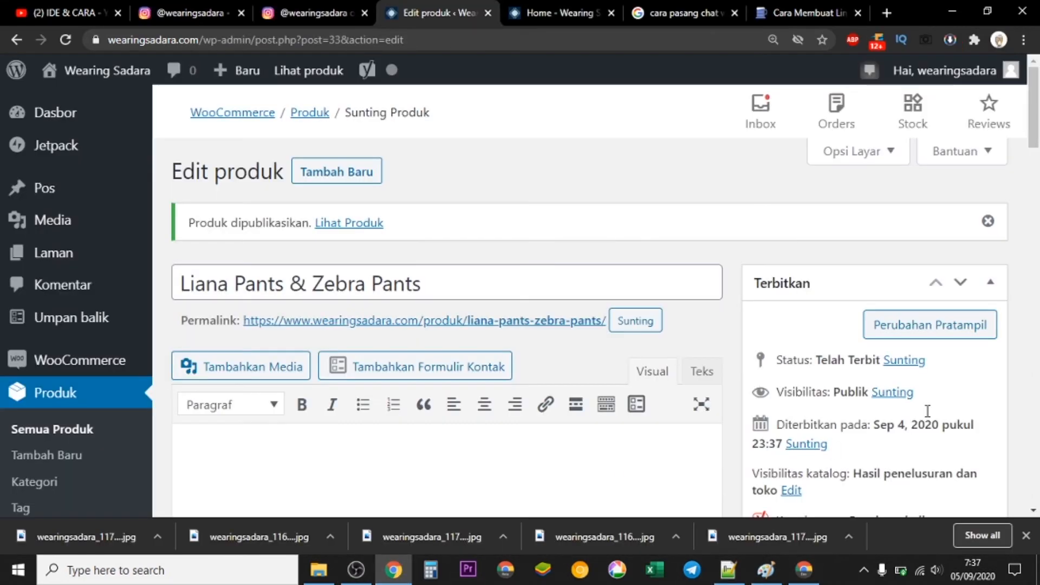
pyautogui.scroll(-7, 993, 387)
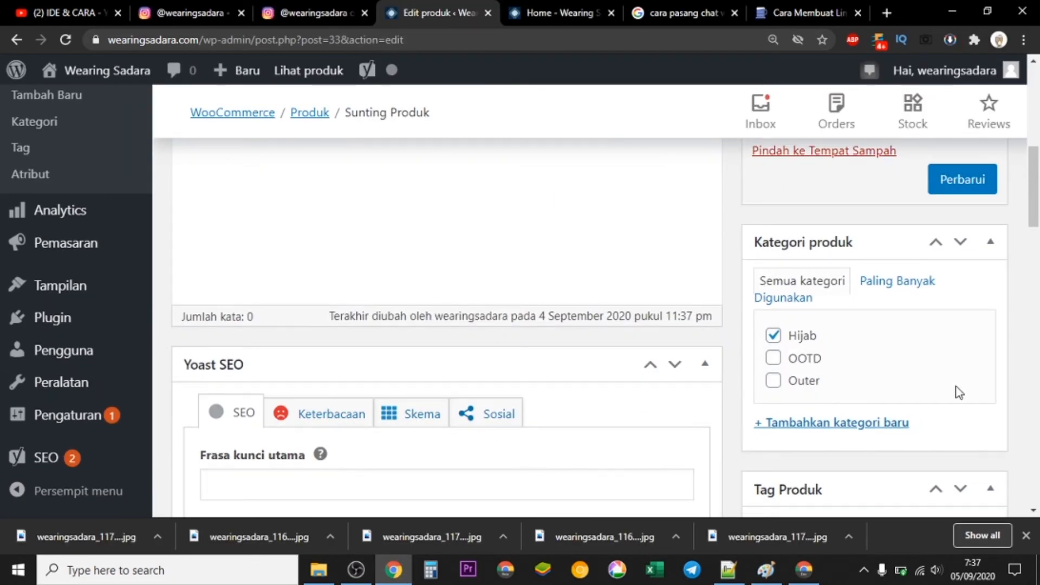
pyautogui.scroll(7, 889, 362)
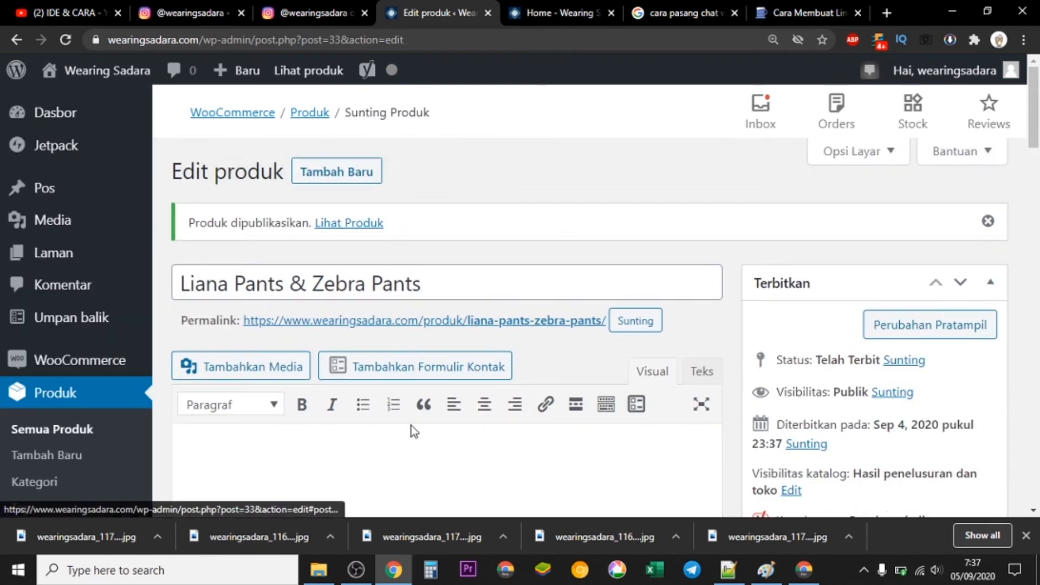
pyautogui.scroll(-8, 887, 226)
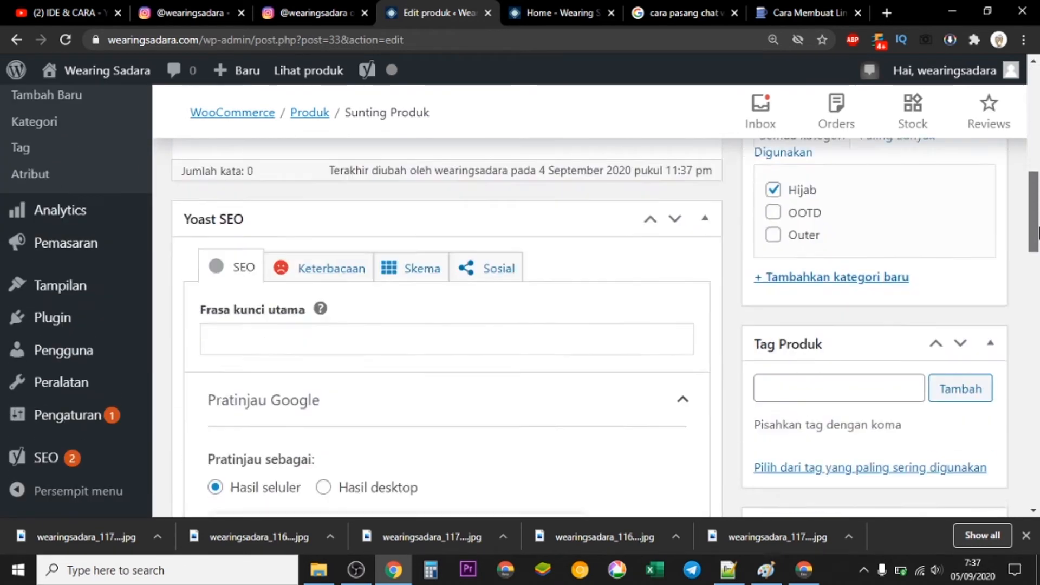
pyautogui.click(772, 225)
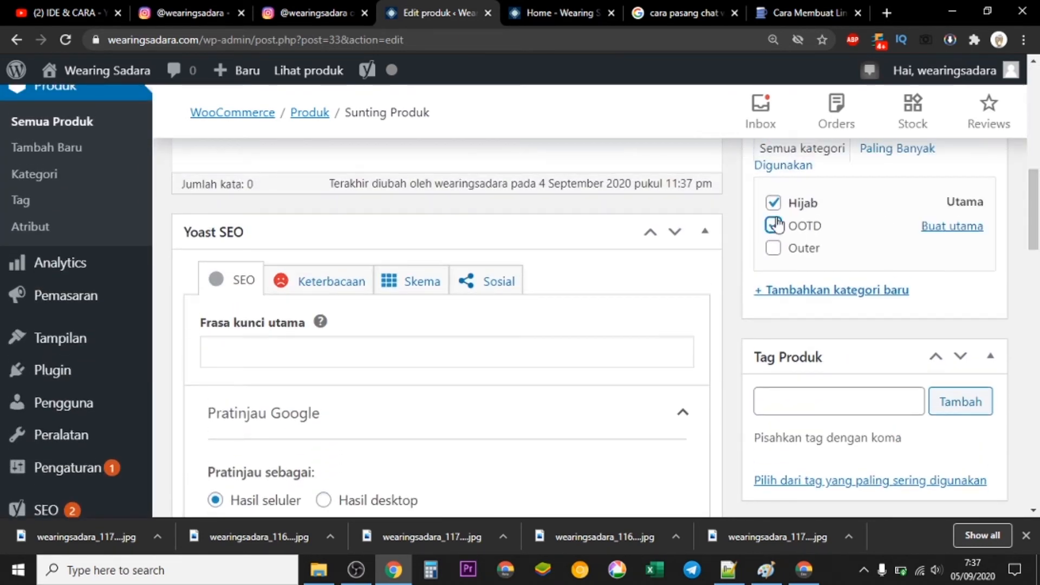
pyautogui.click(773, 202)
# - Set the product's regular price to Rp 450000 and its sale price to Rp 250000
pyautogui.moveTo(1037, 232); pyautogui.dragTo(1037, 368)
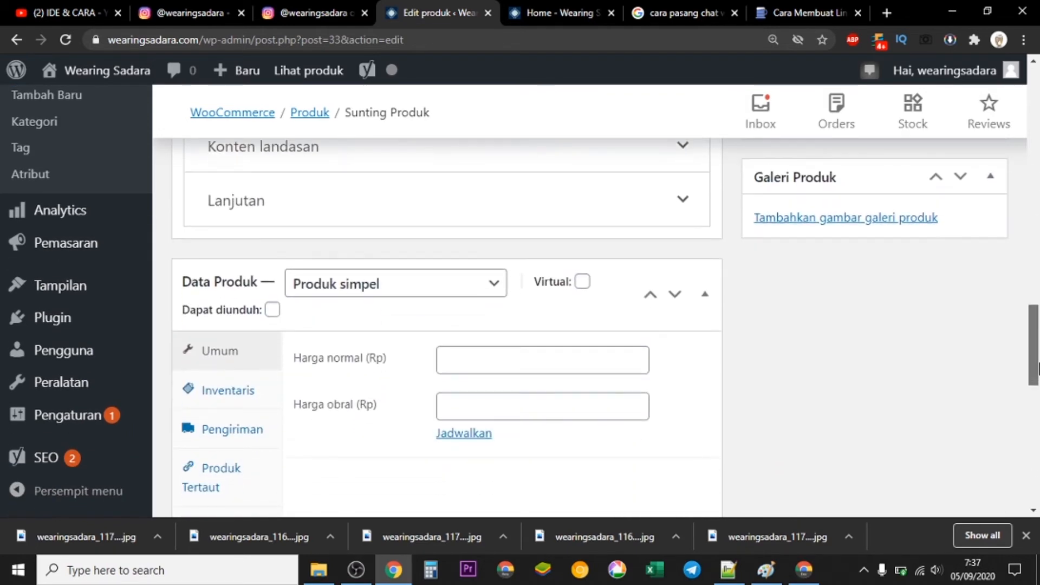
pyautogui.click(603, 360)
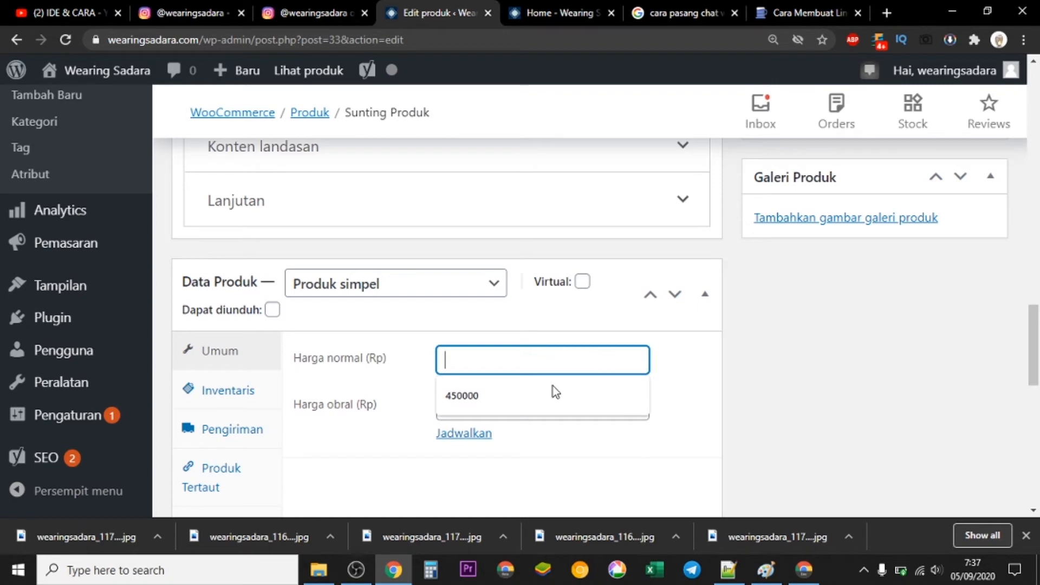
pyautogui.click(479, 394)
pyautogui.click(484, 406)
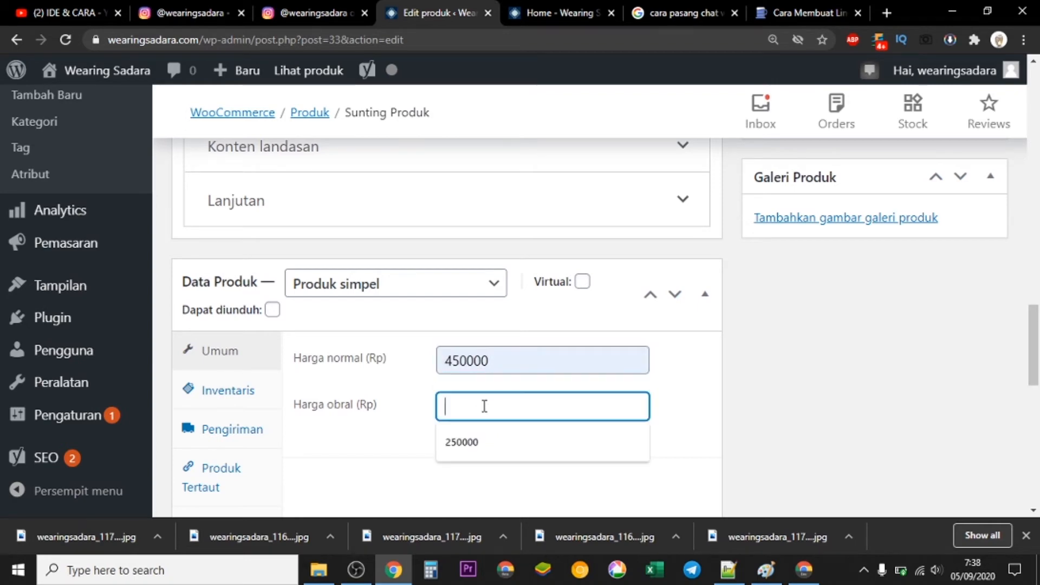
pyautogui.click(468, 443)
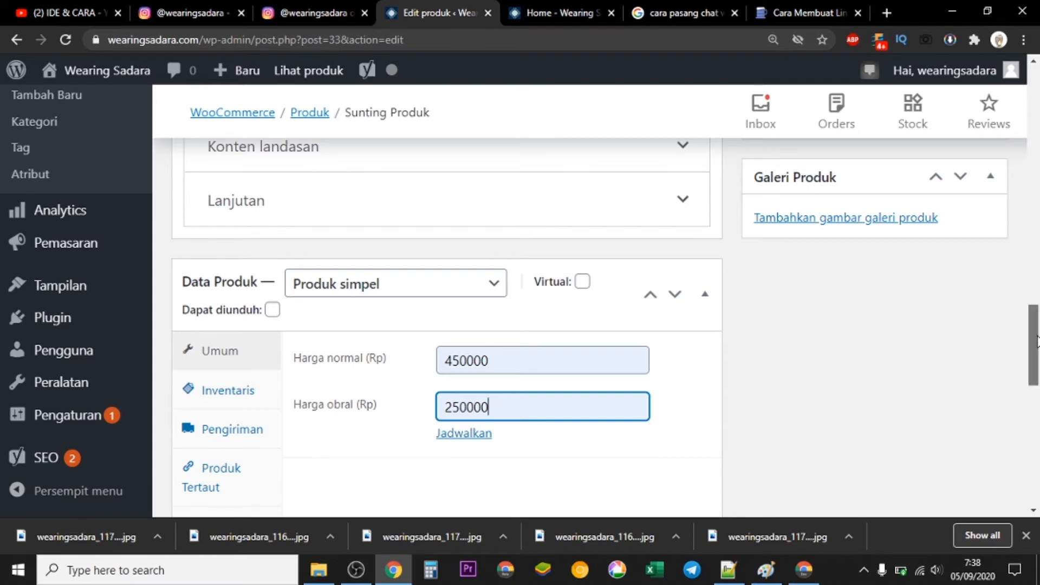
# - Add header-wearing-sadara-1.png and the photo of the two women in patterned pants to the product gallery from the media library
pyautogui.moveTo(1036, 341); pyautogui.dragTo(1037, 320)
pyautogui.click(873, 336)
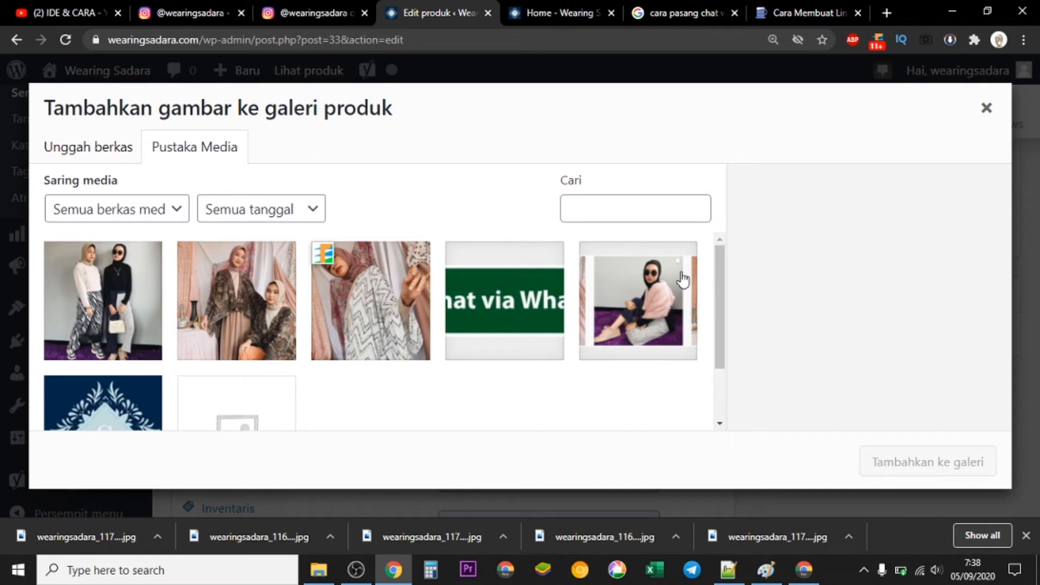
pyautogui.click(87, 321)
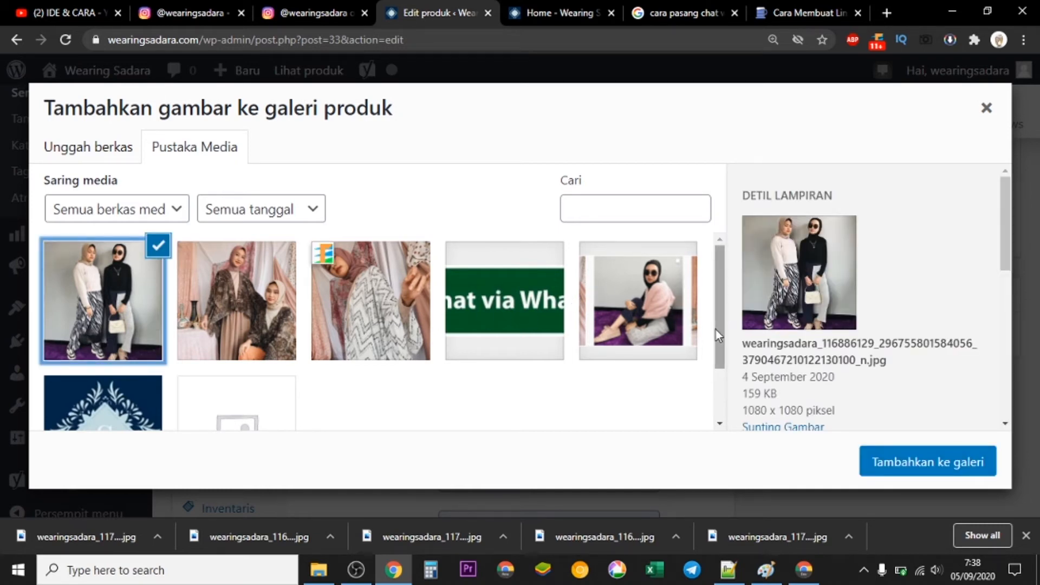
pyautogui.click(673, 332)
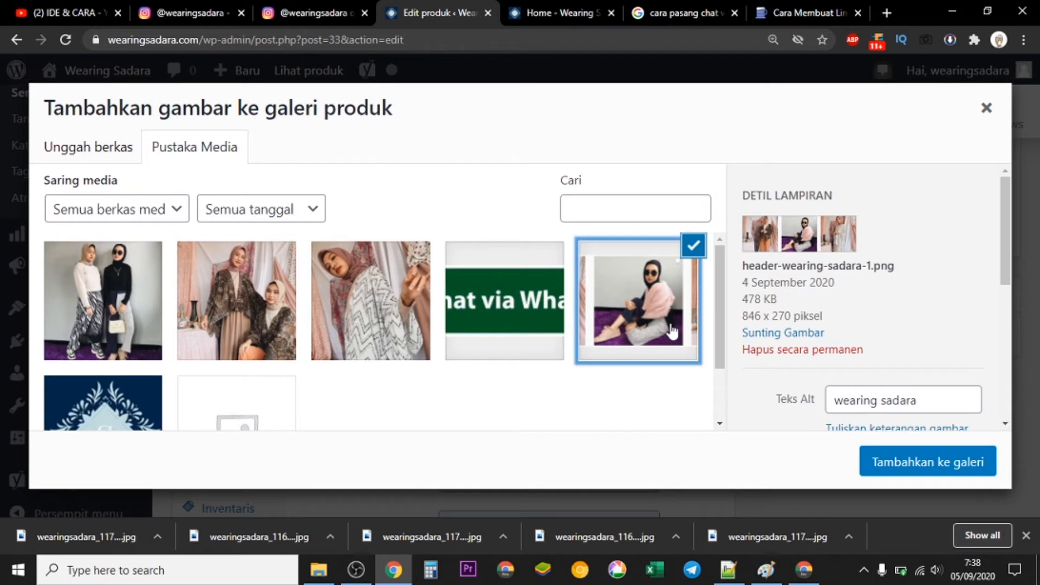
pyautogui.click(138, 292)
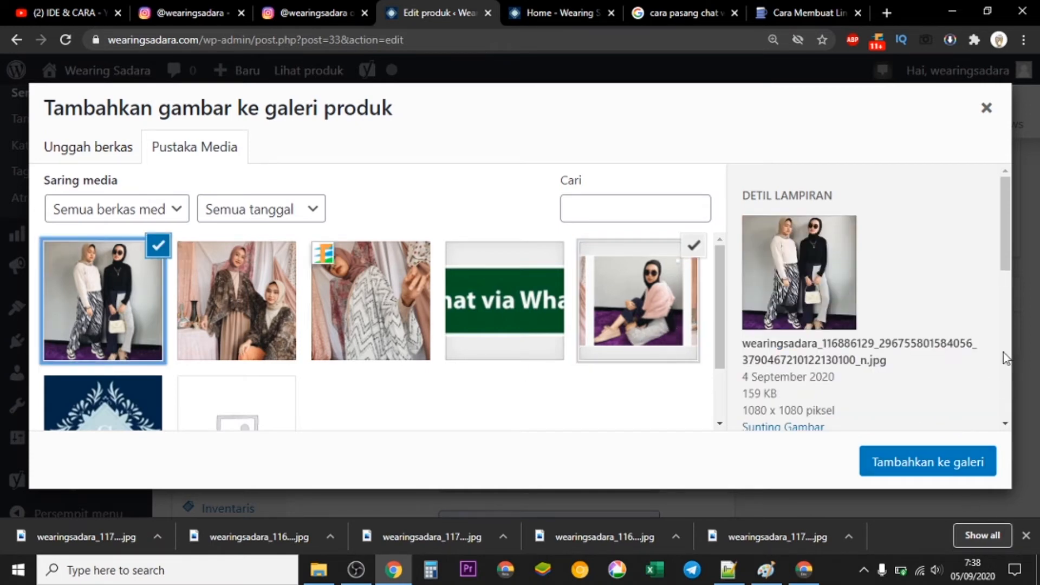
pyautogui.click(961, 462)
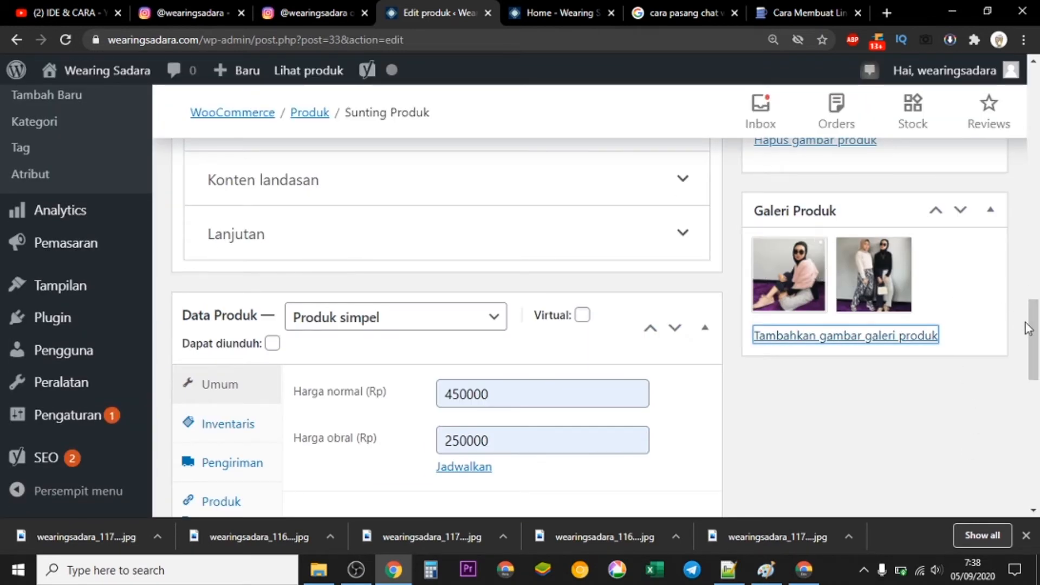
# - Look over the product's image, gallery and category settings, and update the published product
pyautogui.moveTo(1028, 327); pyautogui.dragTo(1022, 252)
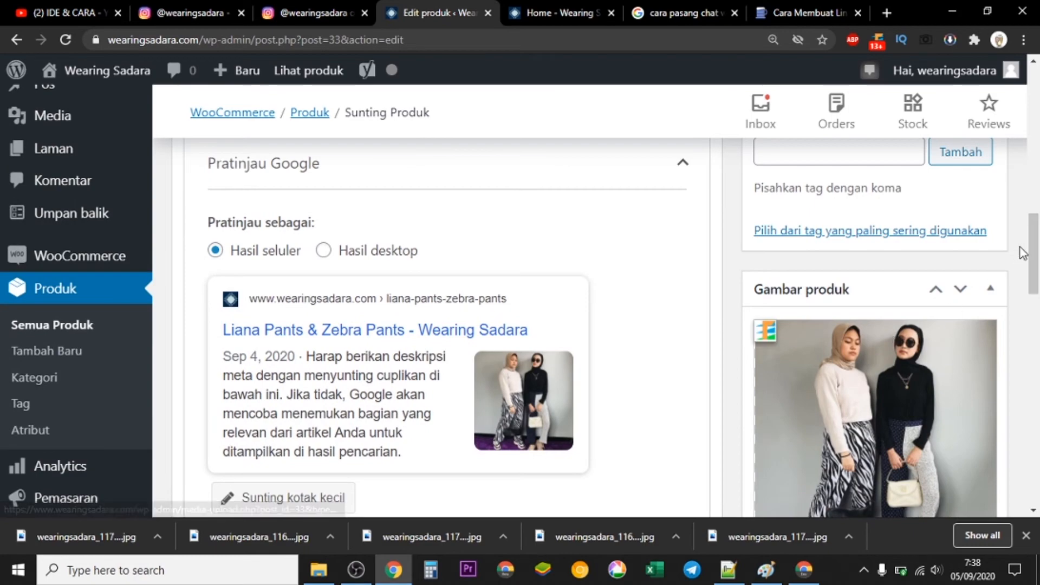
pyautogui.scroll(-5, 784, 323)
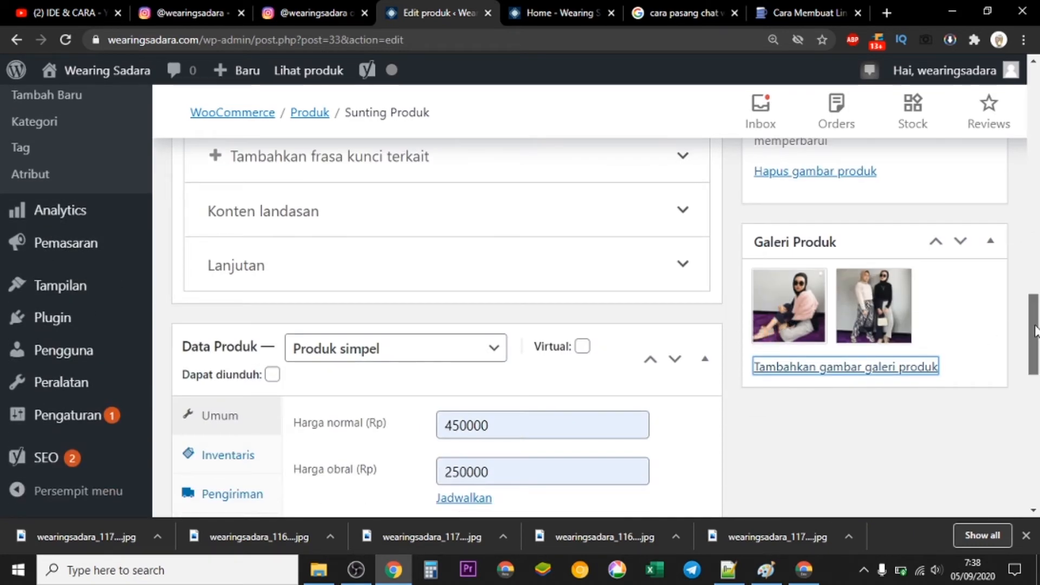
pyautogui.moveTo(1034, 331); pyautogui.dragTo(1035, 176)
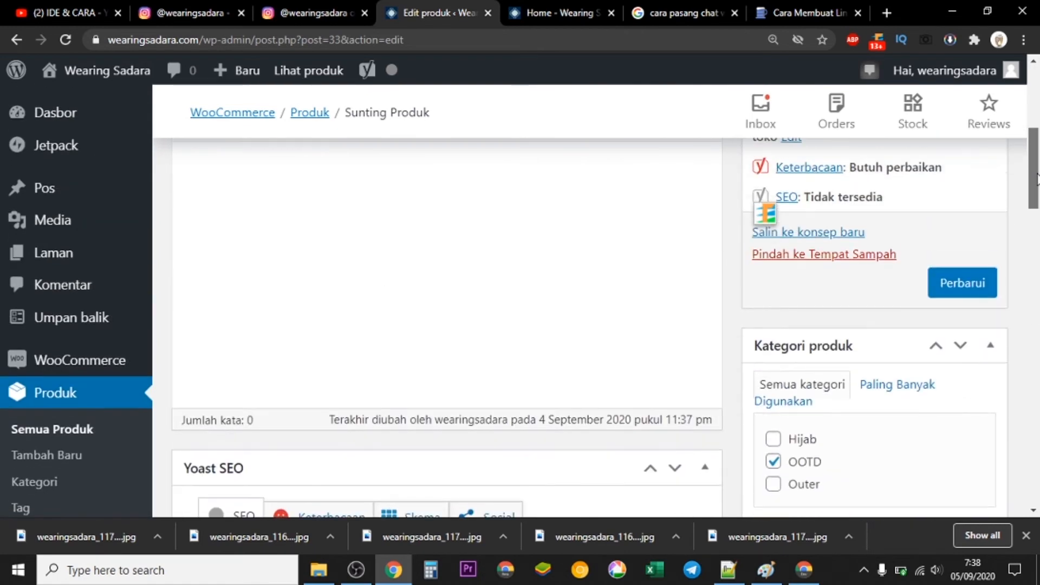
pyautogui.click(960, 282)
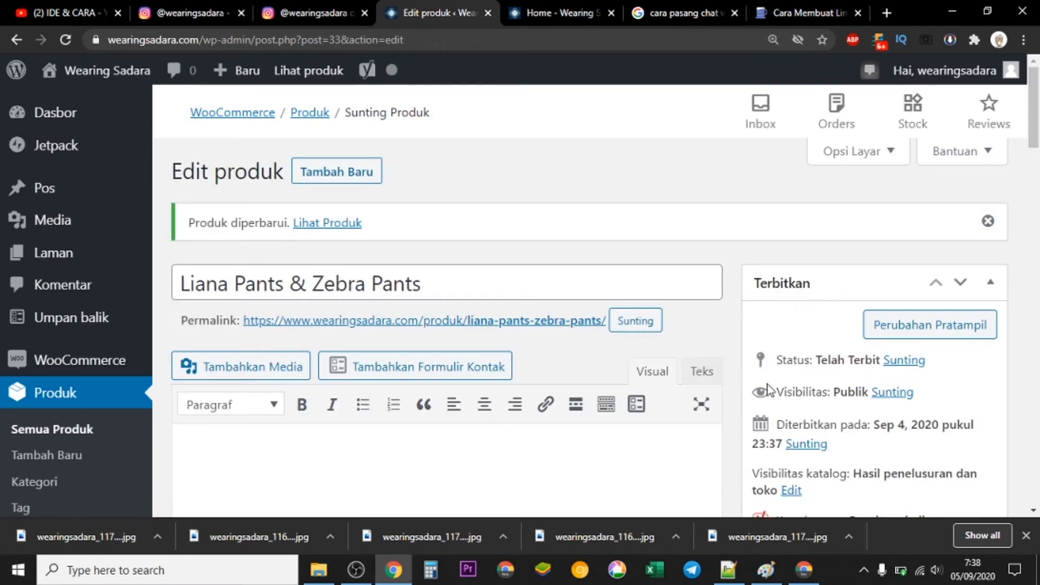
# - Reload the storefront home page and check the Shop by Category and New In sections for the updated product
pyautogui.click(804, 569)
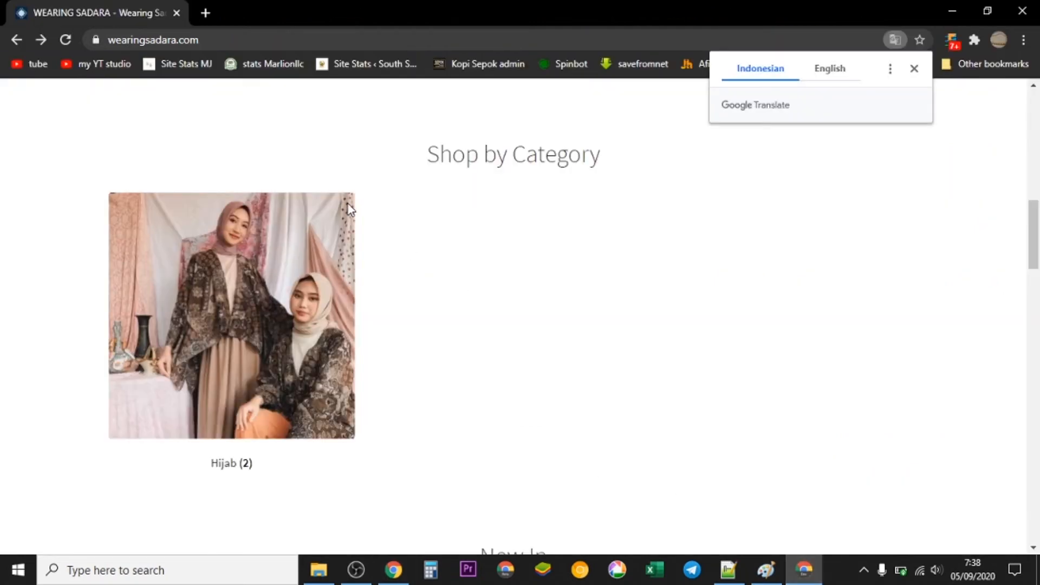
pyautogui.click(69, 40)
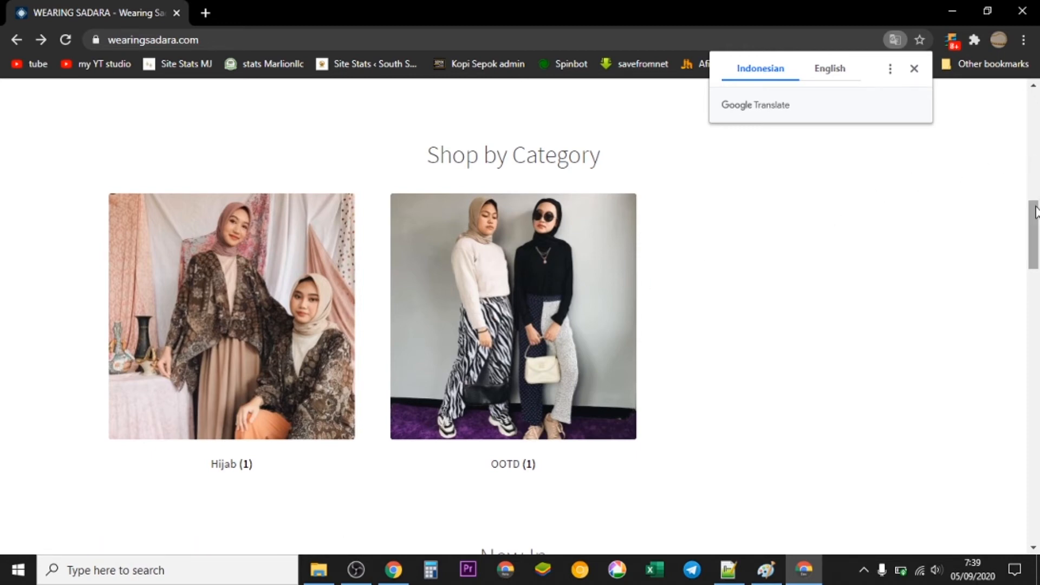
pyautogui.moveTo(1034, 227); pyautogui.dragTo(1035, 279)
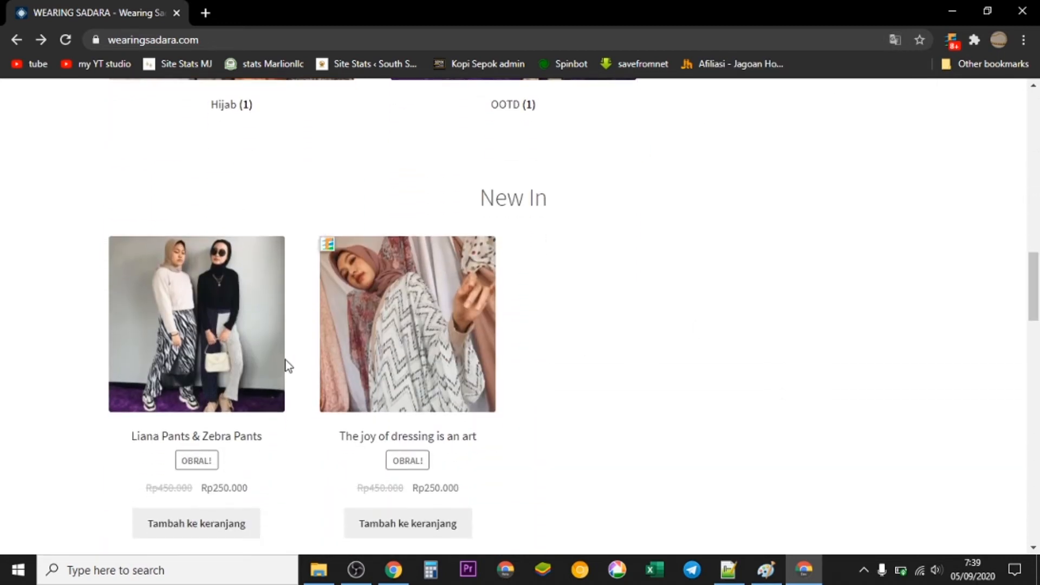
# - Open the Liana Pants & Zebra Pants product page from New In and view each of its gallery images
pyautogui.click(203, 364)
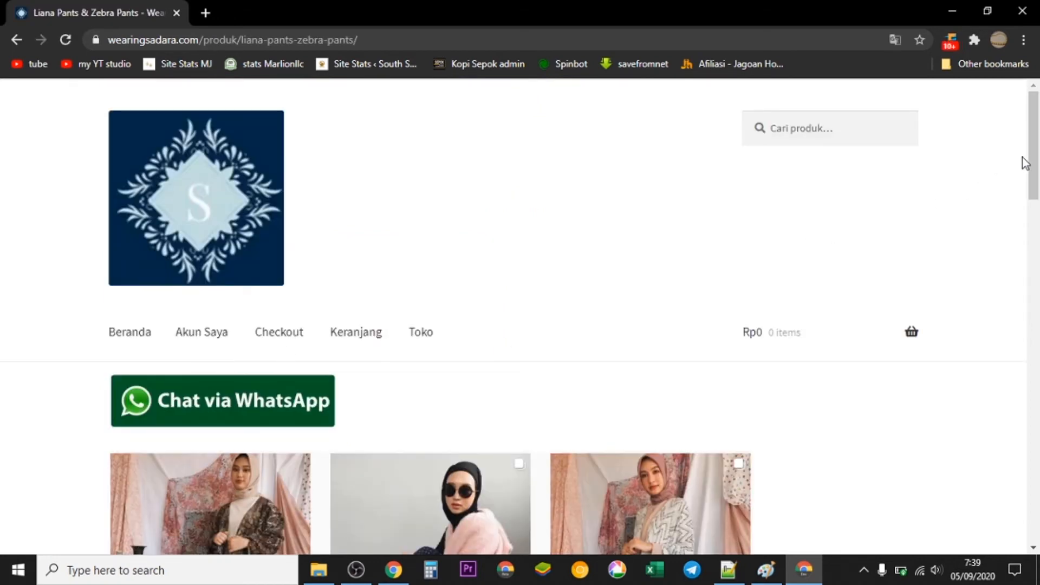
pyautogui.moveTo(1035, 163); pyautogui.dragTo(1035, 311)
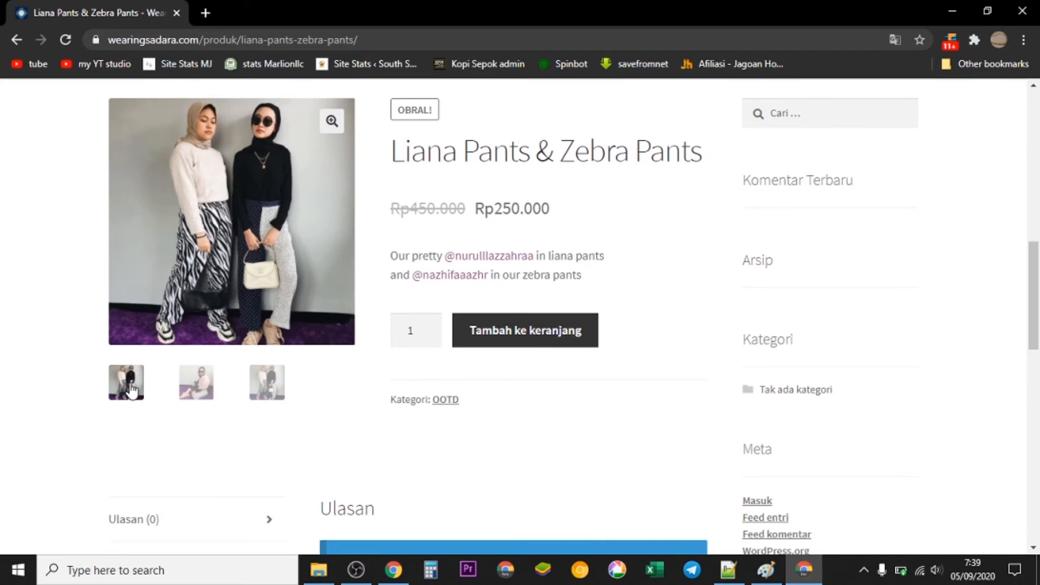
pyautogui.click(196, 382)
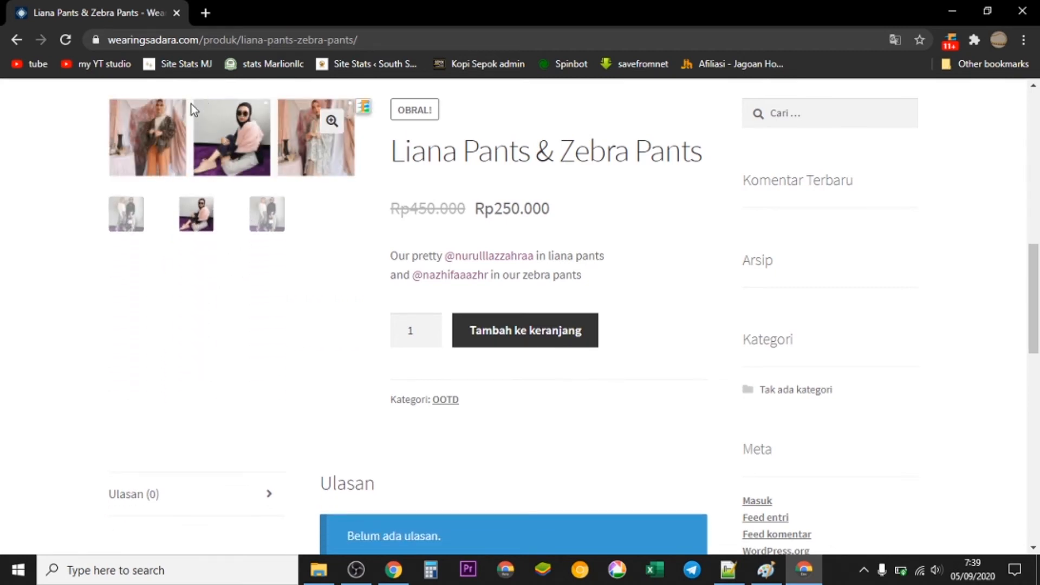
pyautogui.click(270, 220)
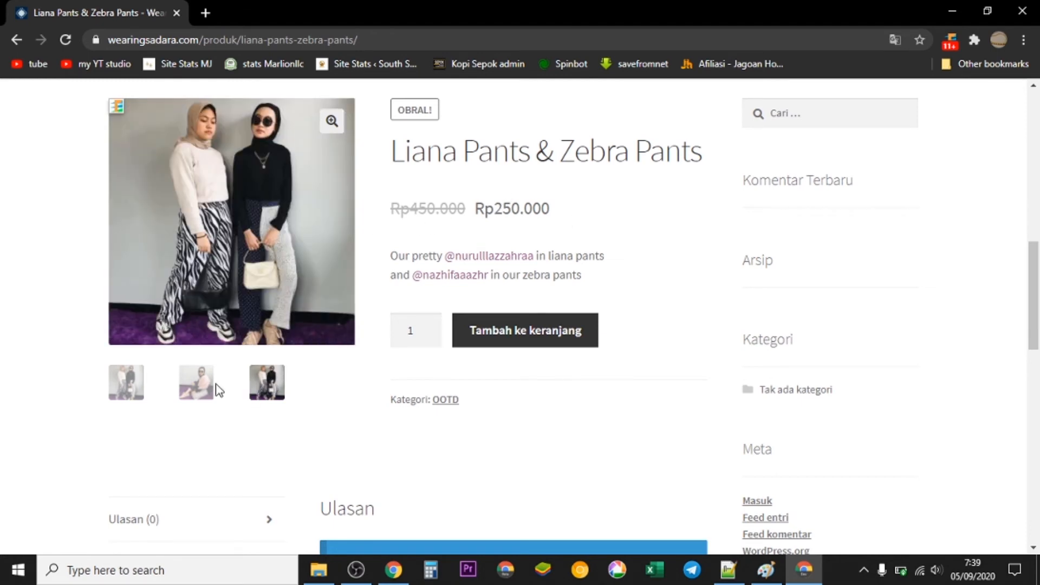
pyautogui.click(200, 391)
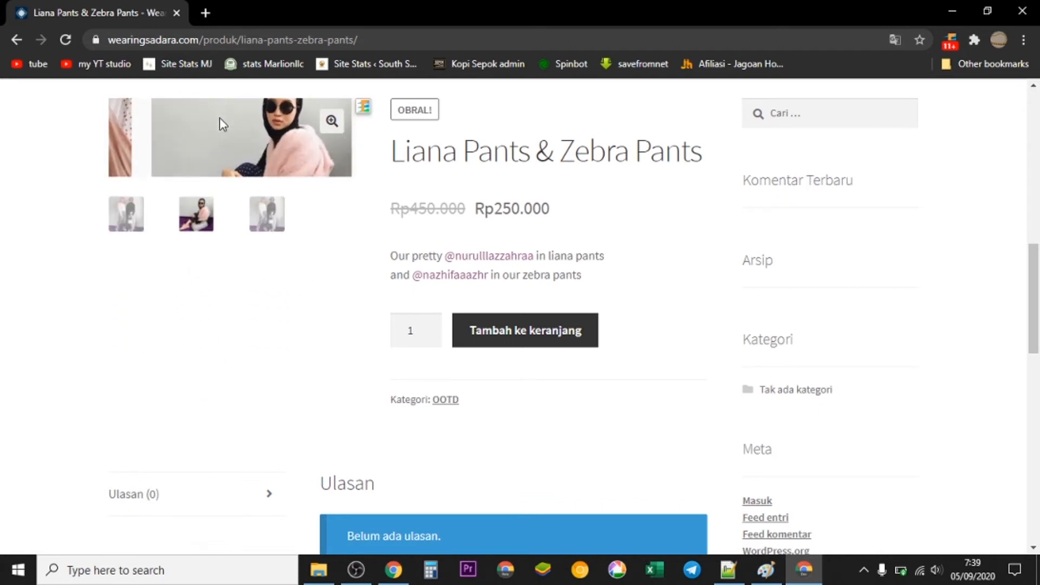
pyautogui.click(128, 212)
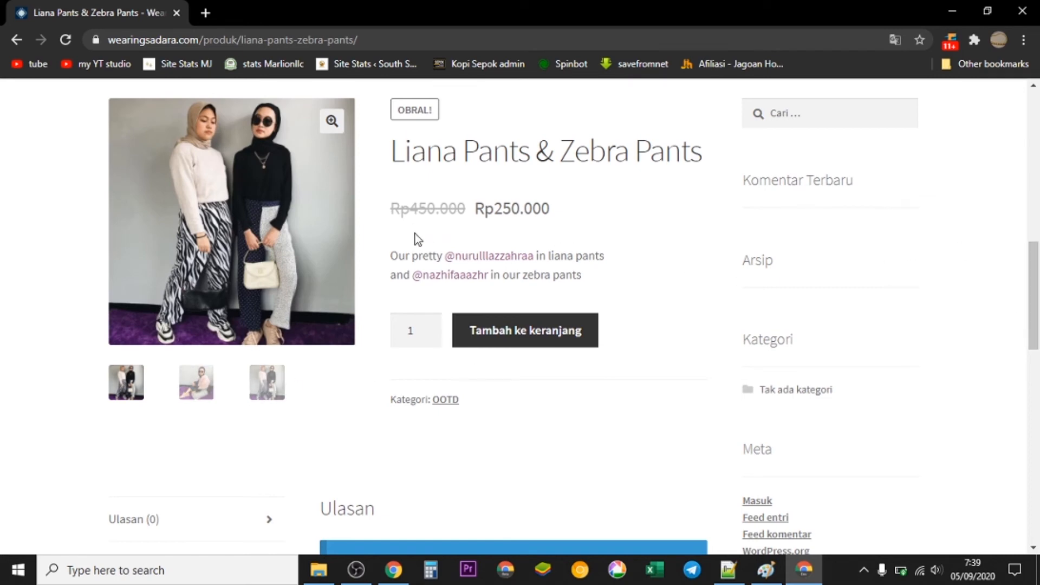
# - Highlight the struck-through regular price and the short description on the product page to examine them, and clear the selection
pyautogui.moveTo(469, 207); pyautogui.dragTo(397, 209)
pyautogui.click(570, 218)
pyautogui.moveTo(594, 276); pyautogui.dragTo(391, 262)
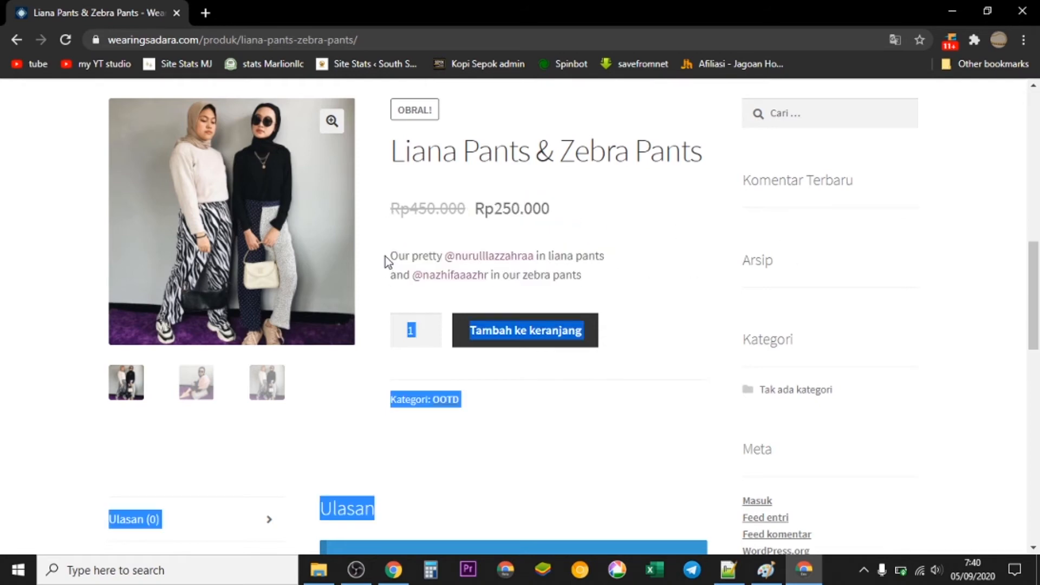
pyautogui.click(610, 276)
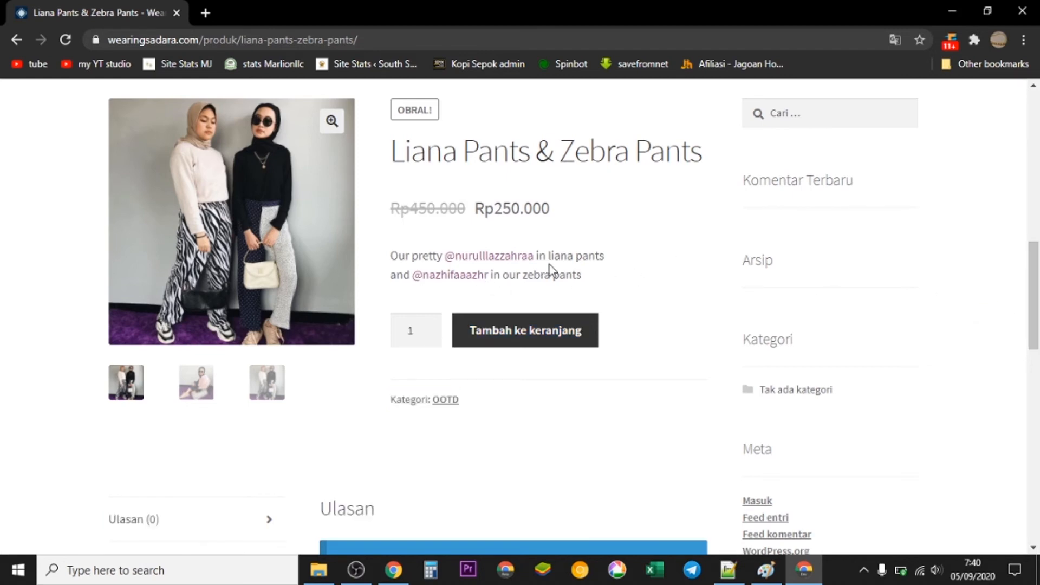
pyautogui.moveTo(594, 274); pyautogui.dragTo(395, 254)
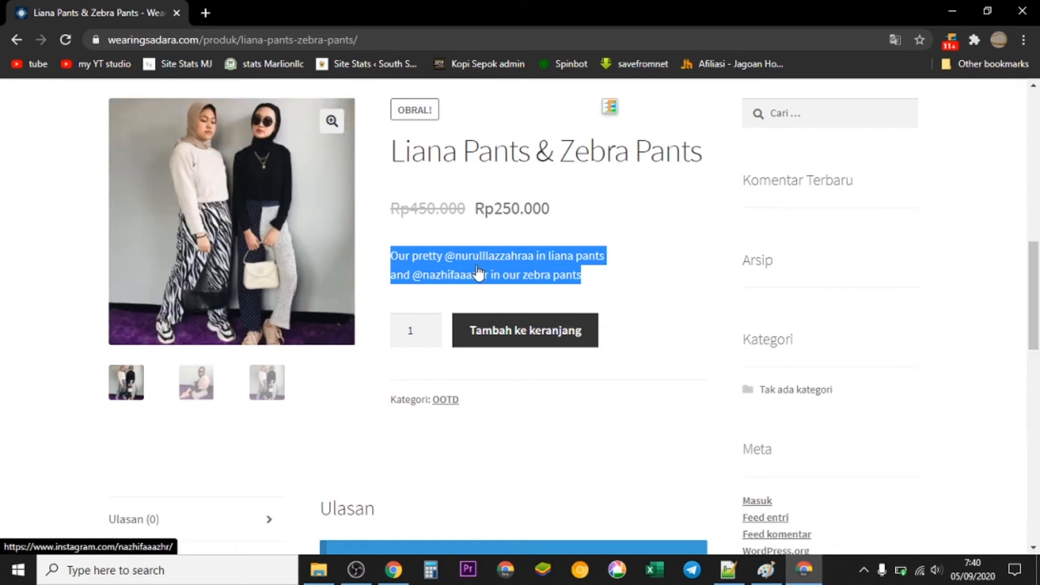
pyautogui.click(642, 416)
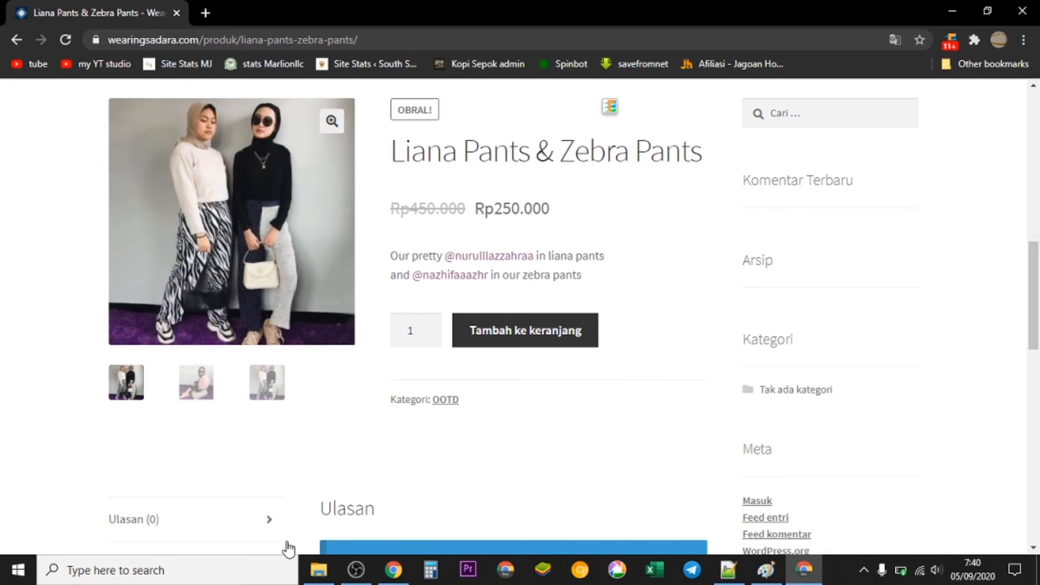
# - Switch to the WordPress admin window and start a new product, leaving the Liana Pants & Zebra Pants edit page
pyautogui.click(393, 569)
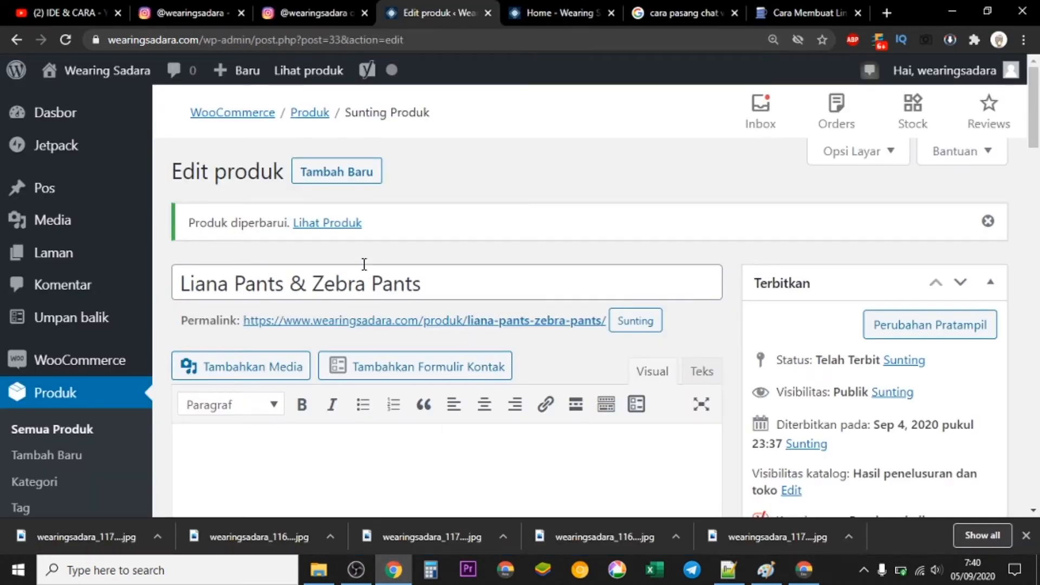
pyautogui.moveTo(247, 70)
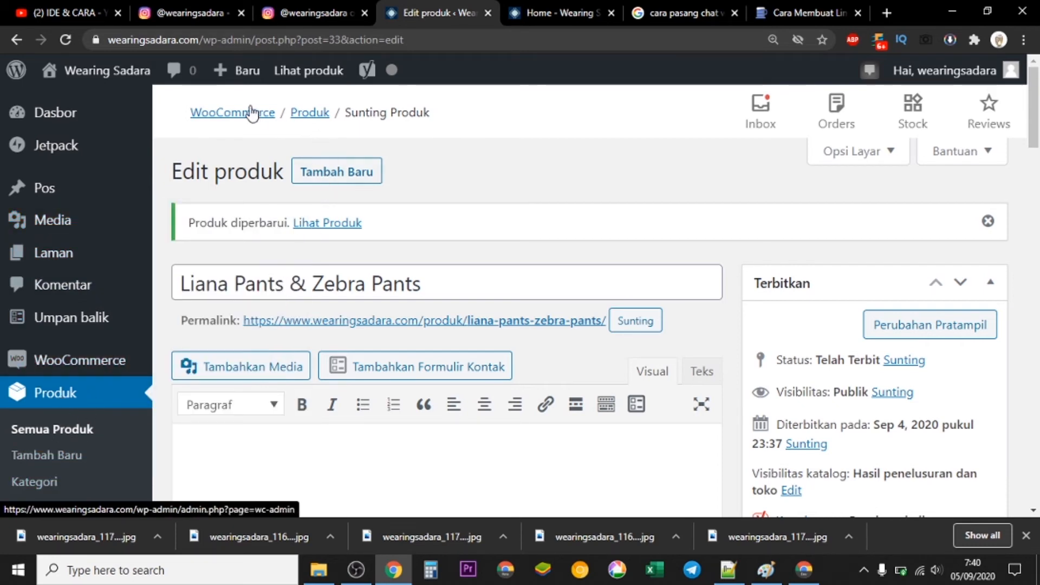
pyautogui.click(247, 80)
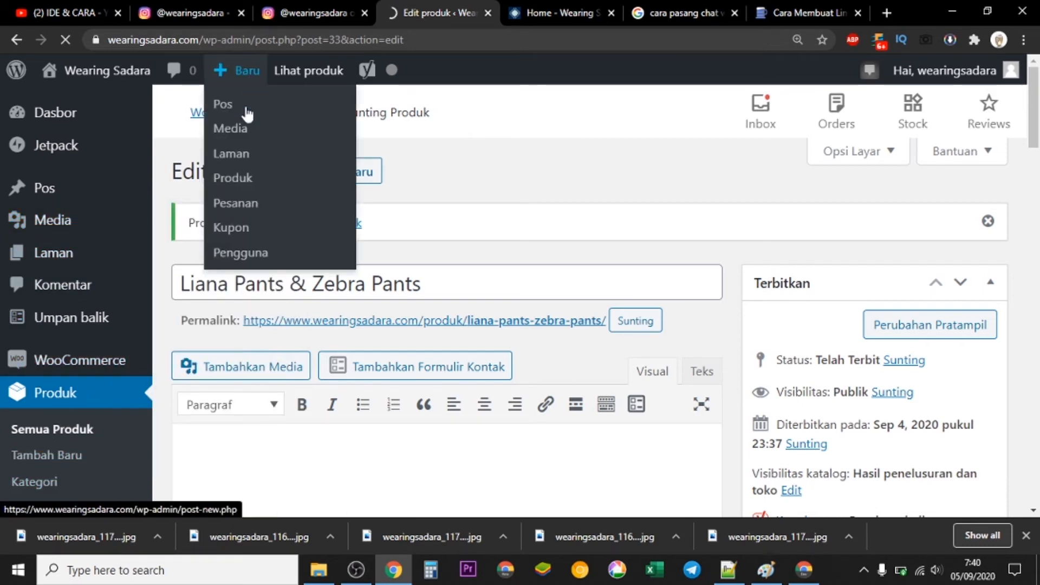
pyautogui.click(245, 186)
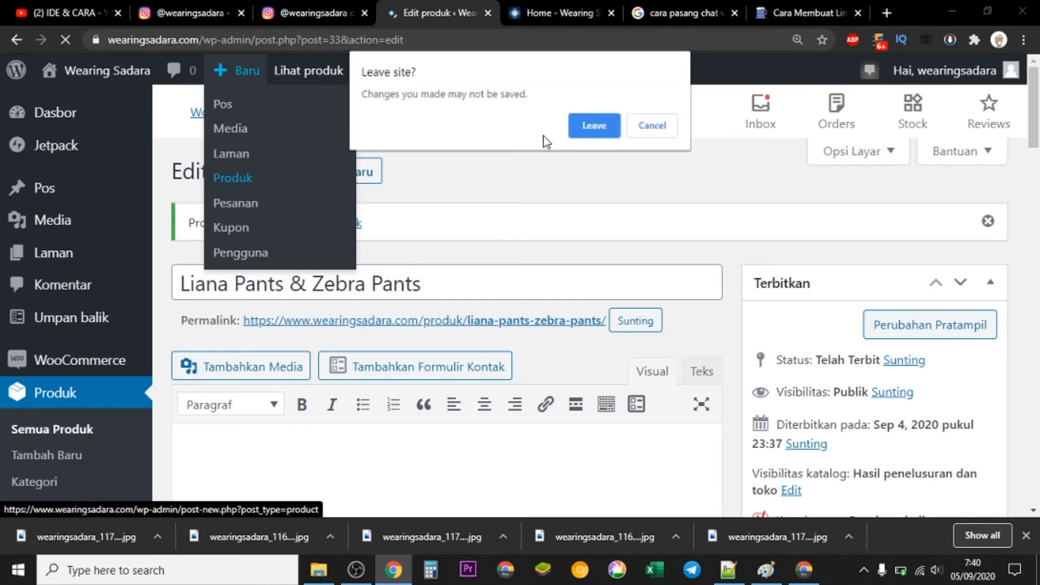
pyautogui.click(576, 133)
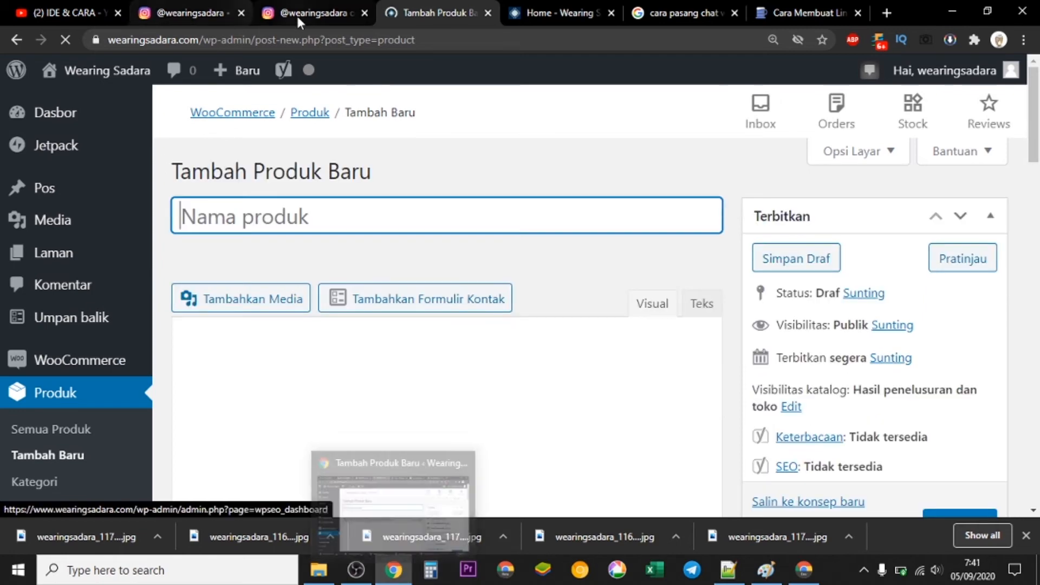
# - Browse the wearingsadara Instagram posts for another product to add, and look at the Zuhra outer post's details
pyautogui.click(298, 16)
pyautogui.click(210, 14)
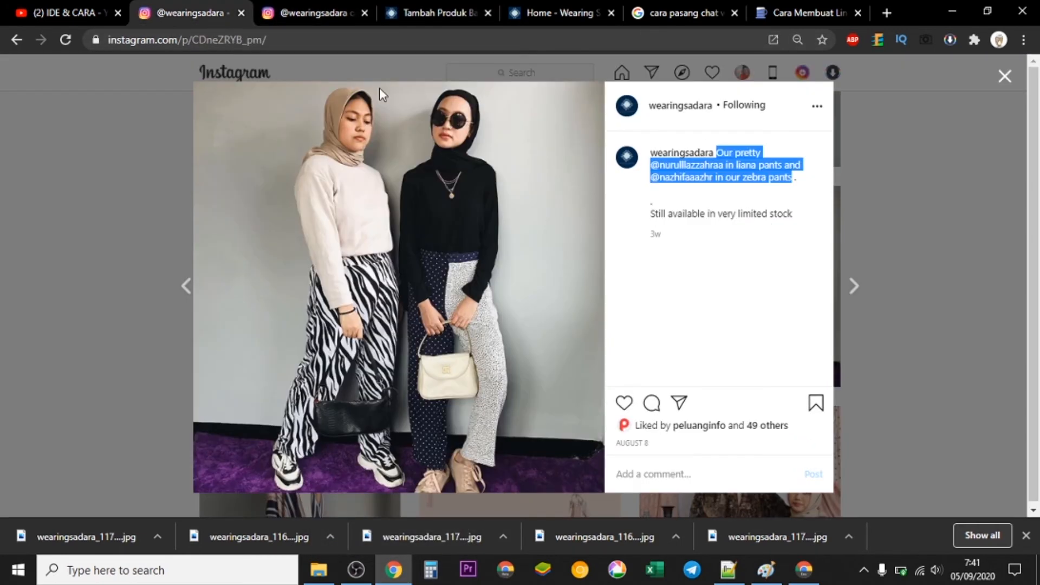
pyautogui.click(1005, 76)
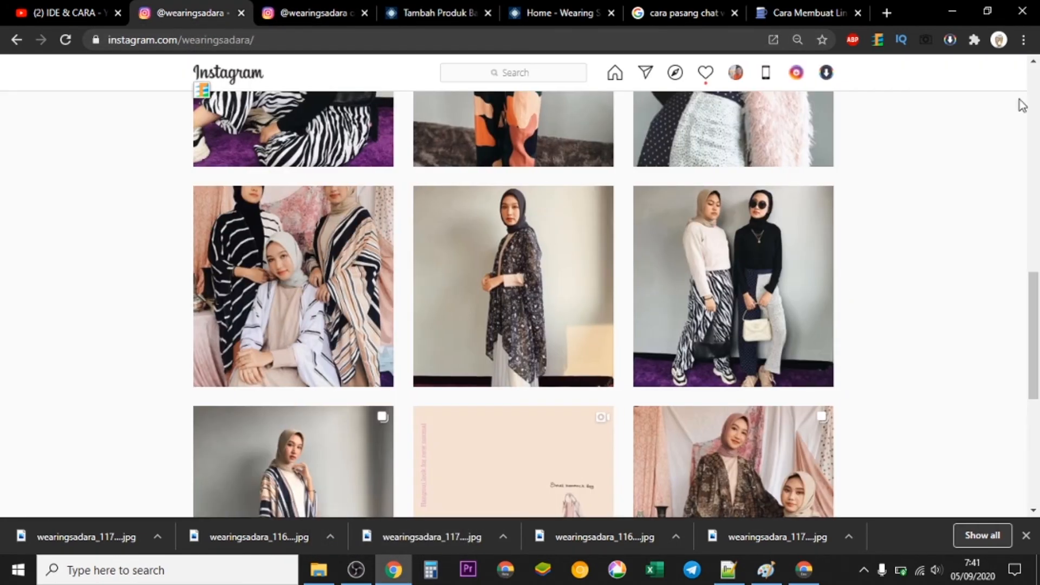
pyautogui.scroll(3, 1038, 270)
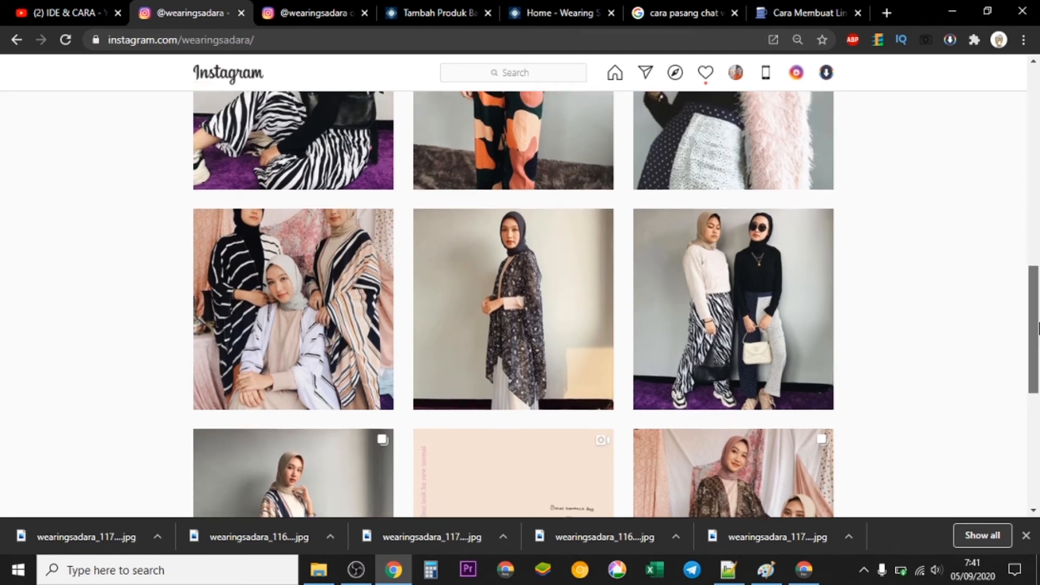
pyautogui.moveTo(1038, 296); pyautogui.dragTo(1038, 237)
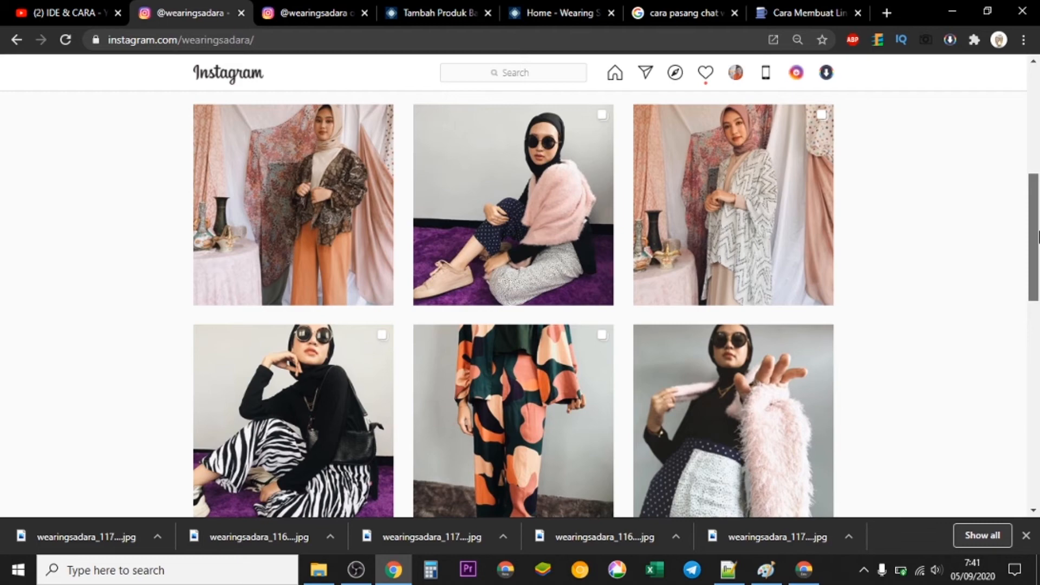
pyautogui.moveTo(1038, 237); pyautogui.dragTo(1038, 336)
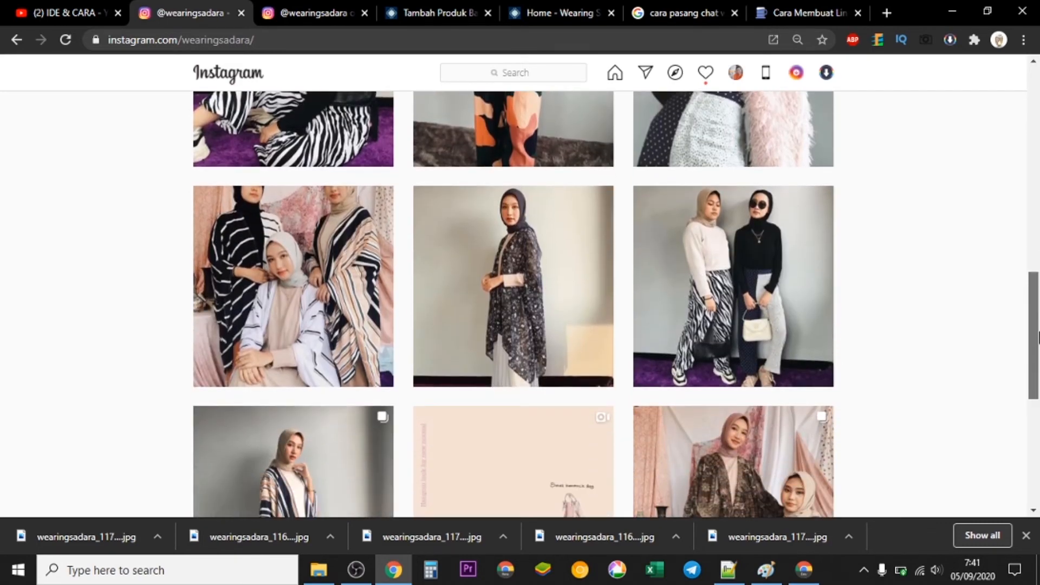
pyautogui.moveTo(1038, 336); pyautogui.dragTo(1037, 388)
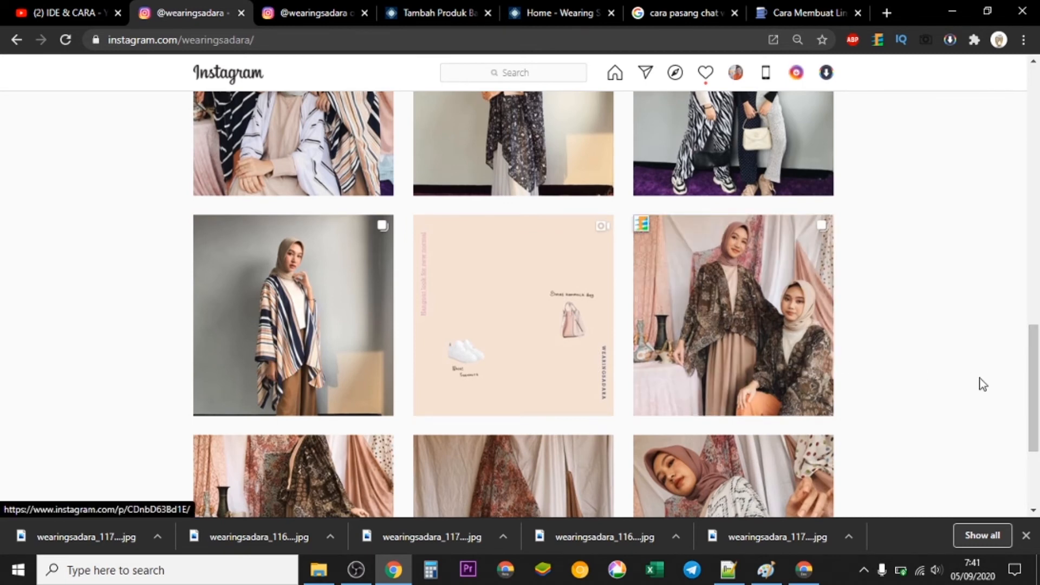
pyautogui.moveTo(1036, 395); pyautogui.dragTo(1036, 355)
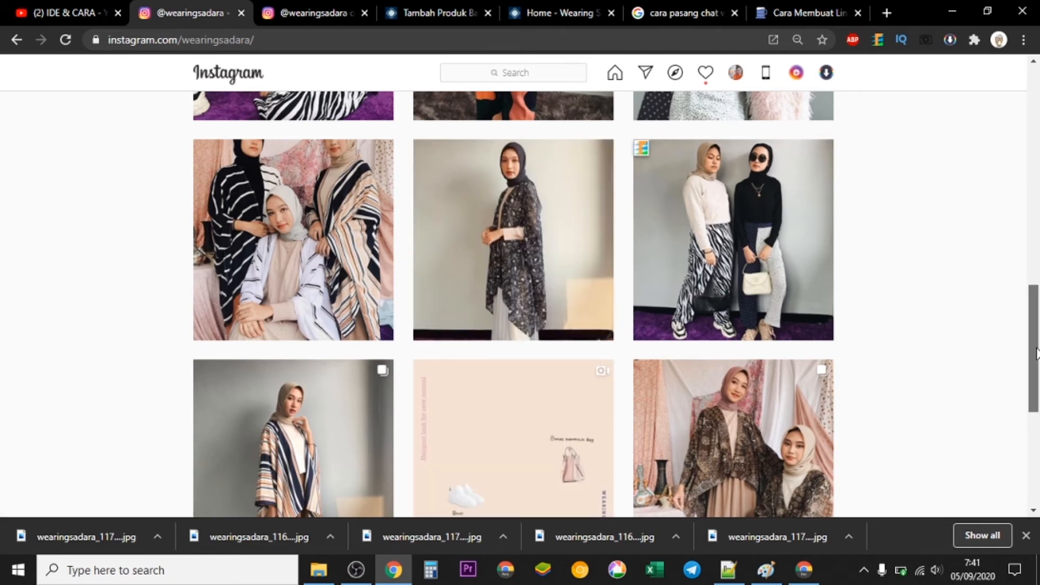
pyautogui.scroll(1, 544, 242)
pyautogui.click(544, 242)
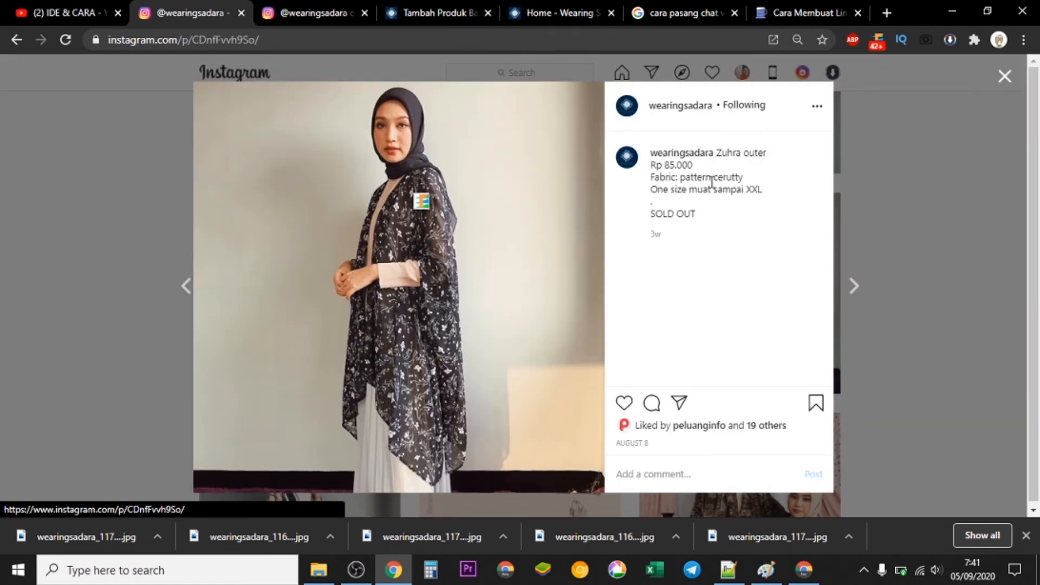
pyautogui.click(1005, 77)
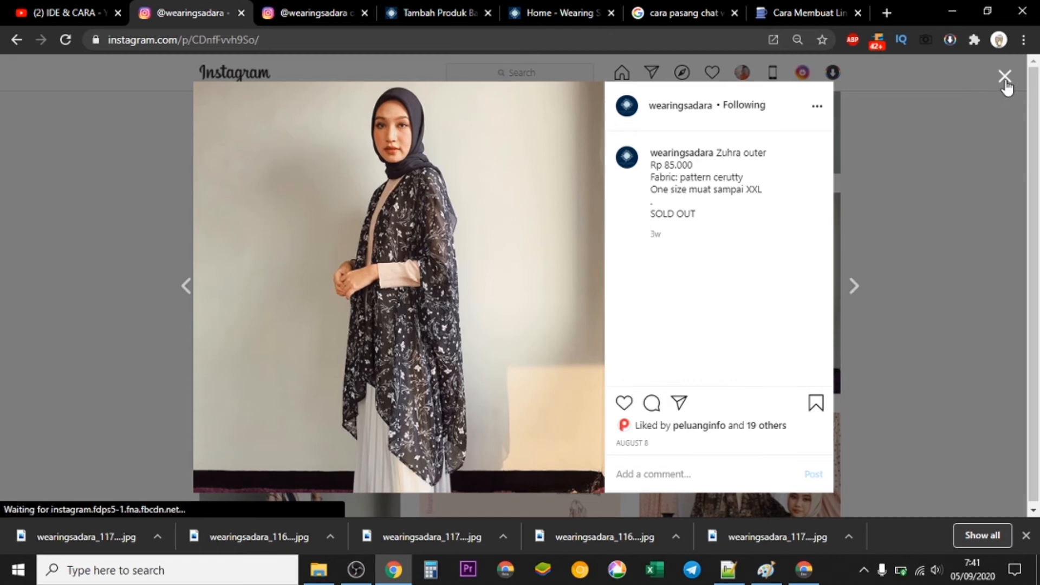
# - Open the Batik crop outer Instagram post, copy its full caption from the name through the price, and close the post
pyautogui.click(704, 505)
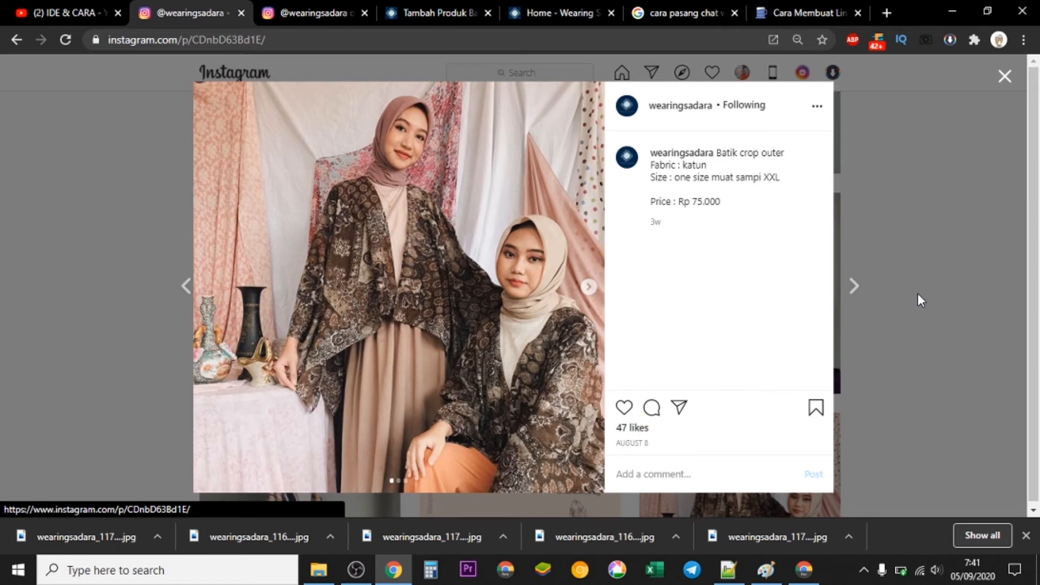
pyautogui.moveTo(381, 228)
pyautogui.moveTo(718, 153); pyautogui.dragTo(791, 204)
pyautogui.rightClick(758, 176)
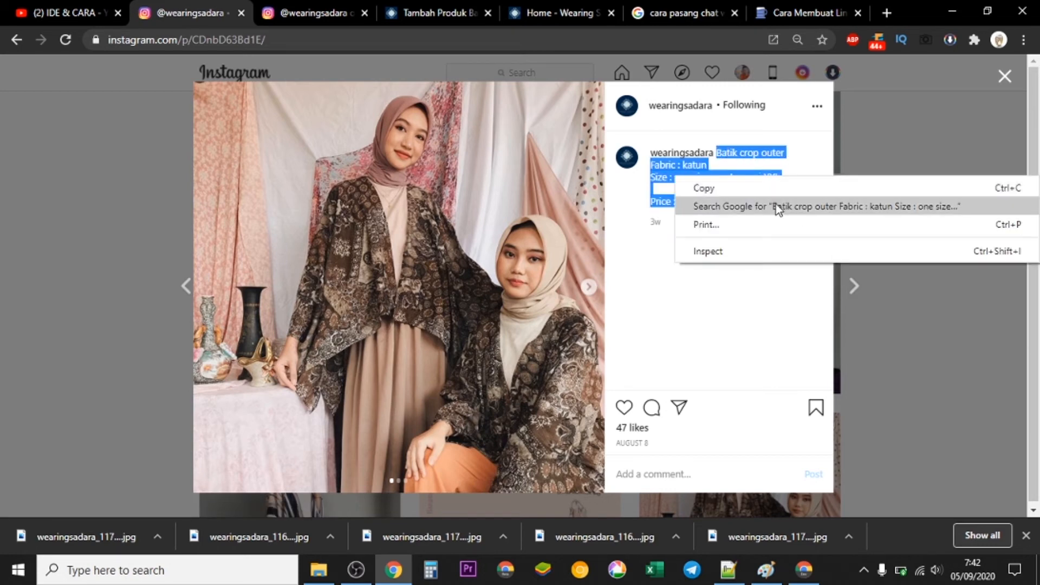
pyautogui.click(772, 187)
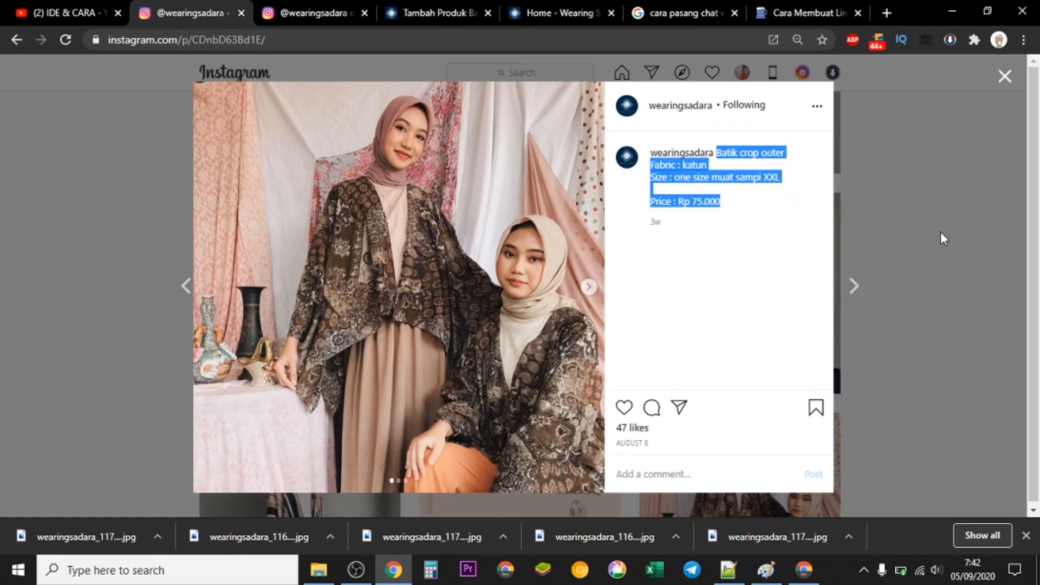
pyautogui.click(940, 232)
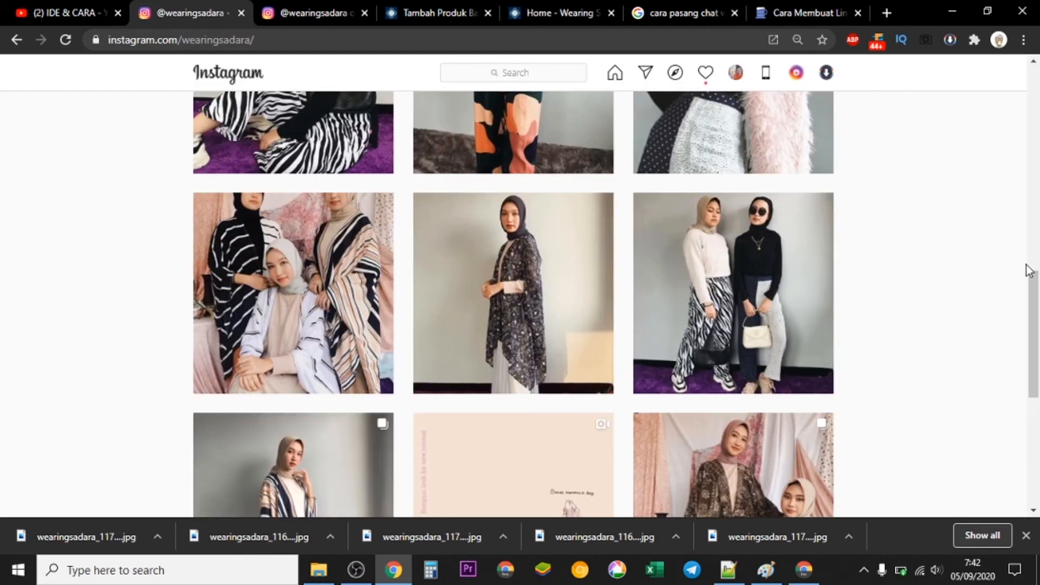
# - Paste the copied Batik crop outer caption into the new product's main description
pyautogui.click(438, 13)
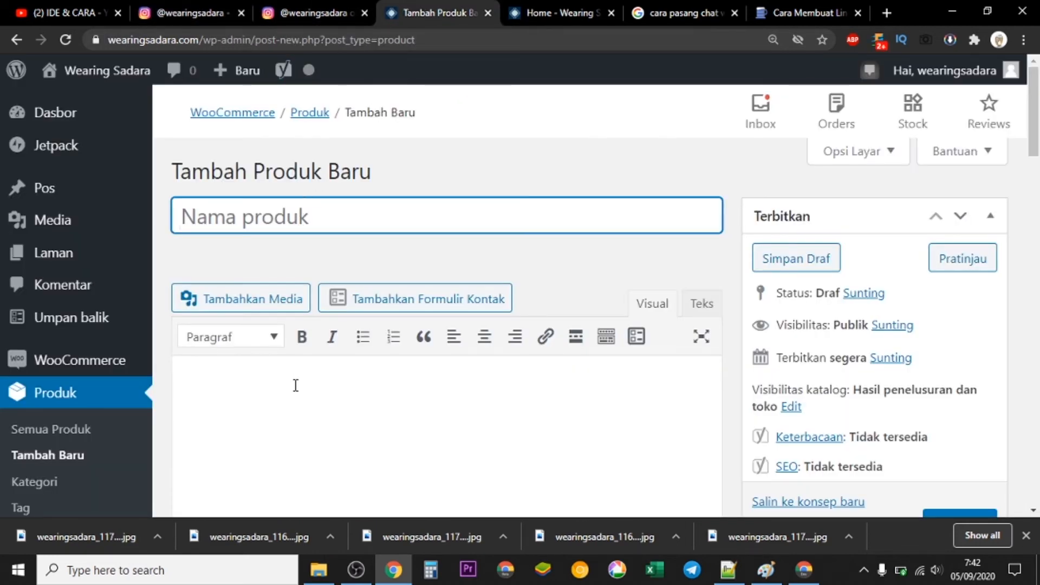
pyautogui.click(296, 385)
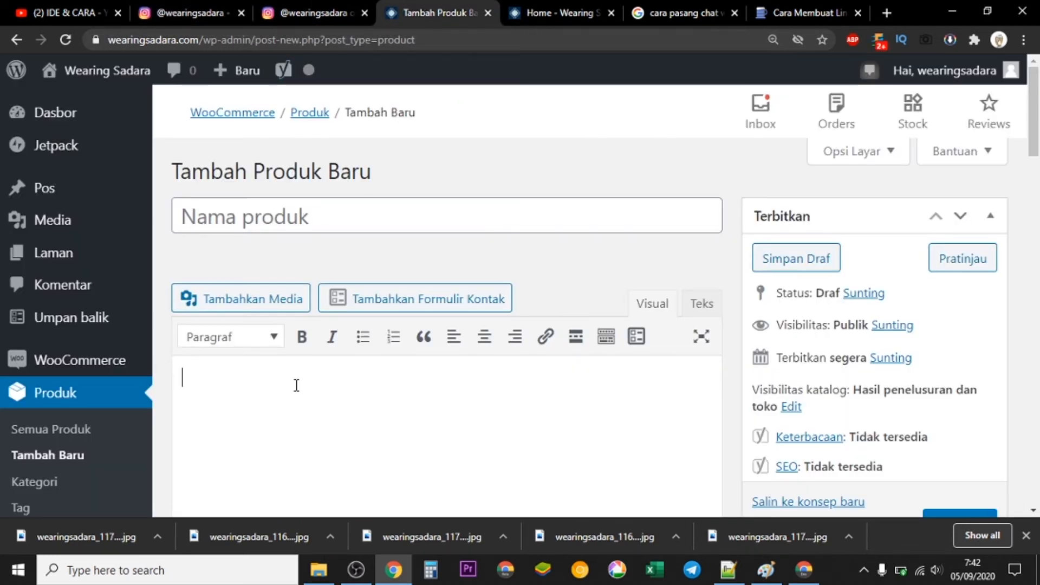
pyautogui.rightClick(297, 385)
pyautogui.click(348, 262)
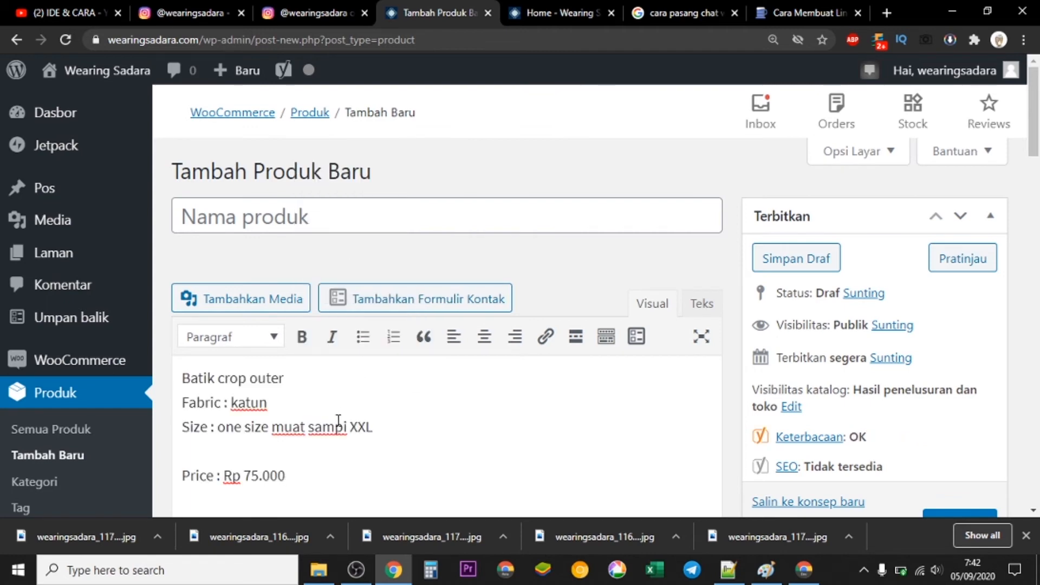
# - Copy "Batik crop outer" from the description's first line and paste it as the product name
pyautogui.moveTo(285, 373); pyautogui.dragTo(179, 372)
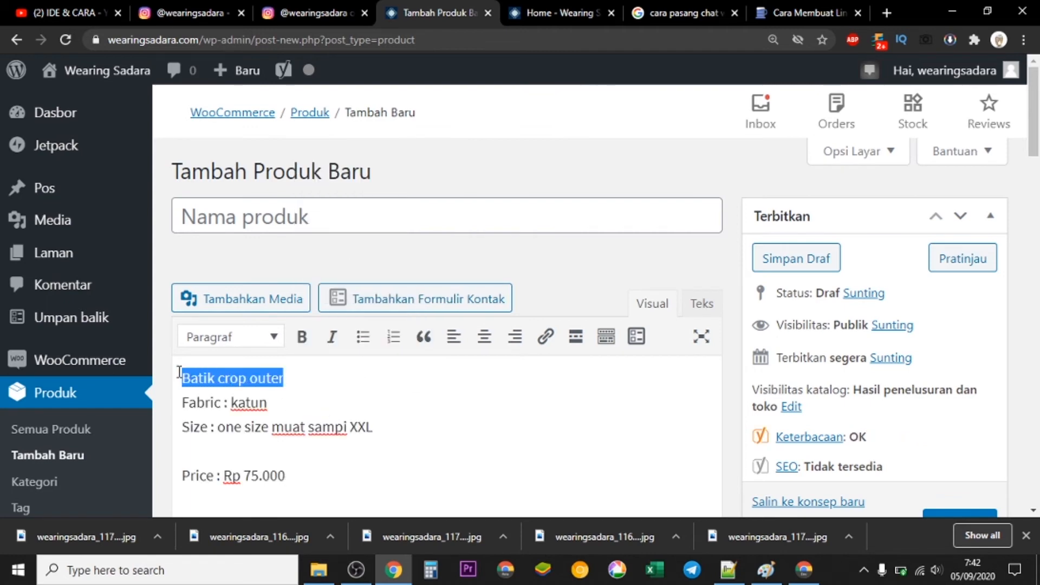
pyautogui.rightClick(200, 371)
pyautogui.click(241, 186)
pyautogui.click(244, 216)
pyautogui.rightClick(262, 214)
pyautogui.click(301, 331)
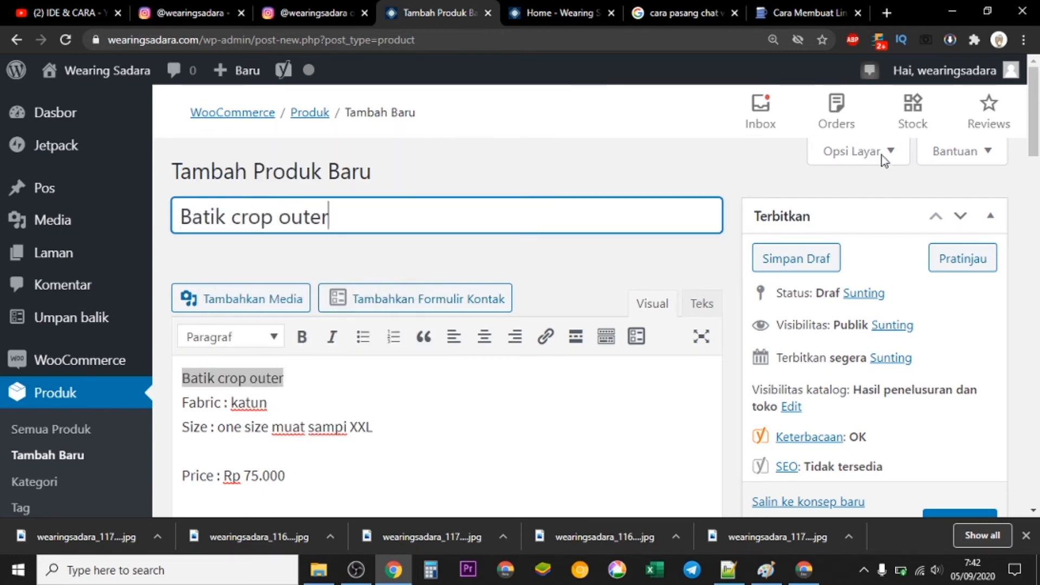
# - Set the media library photo of two women in batik outers as the product image and assign the Outer category
pyautogui.moveTo(1033, 124); pyautogui.dragTo(1037, 273)
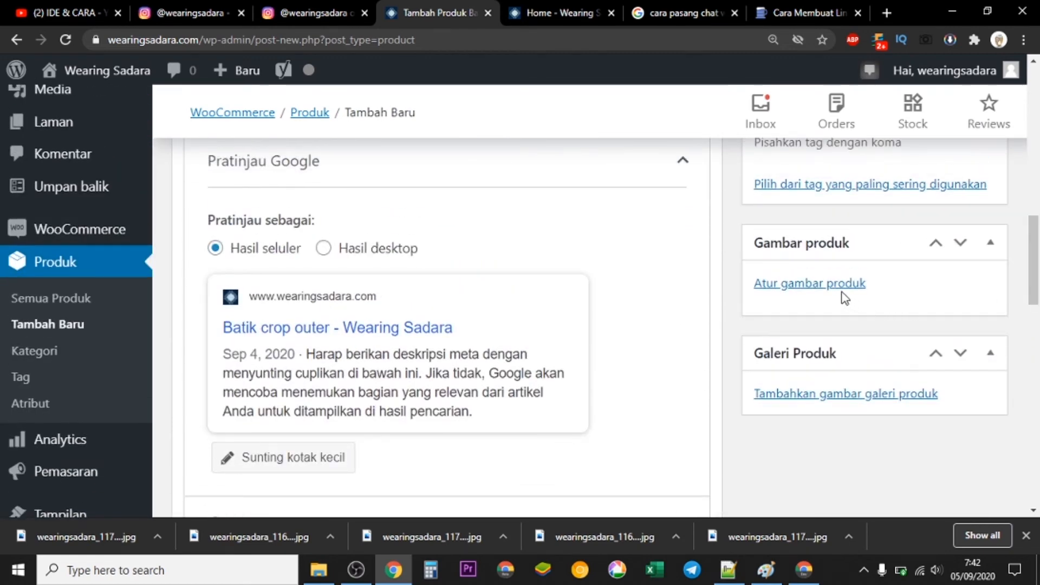
pyautogui.click(825, 285)
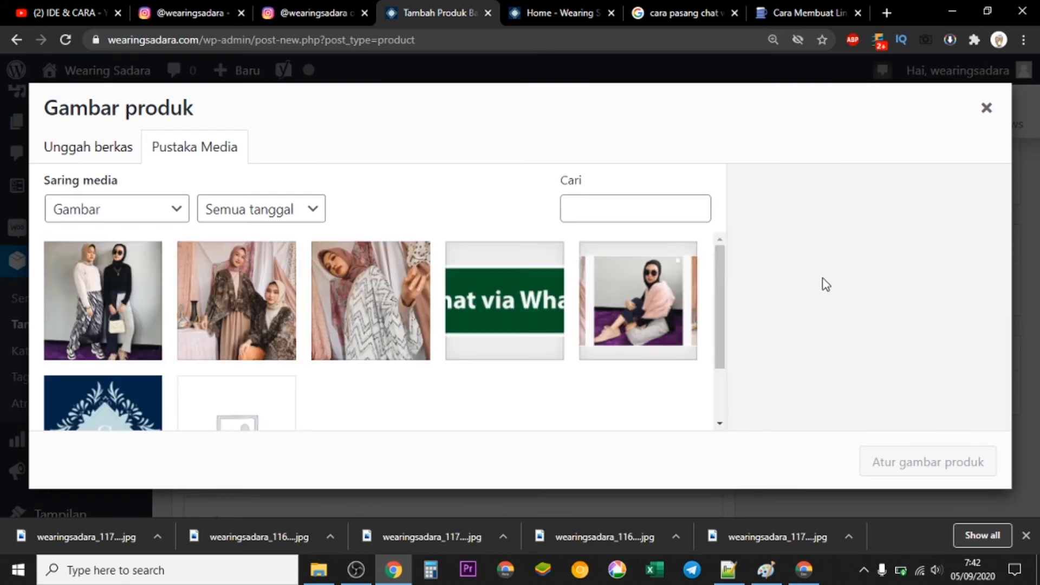
pyautogui.click(278, 325)
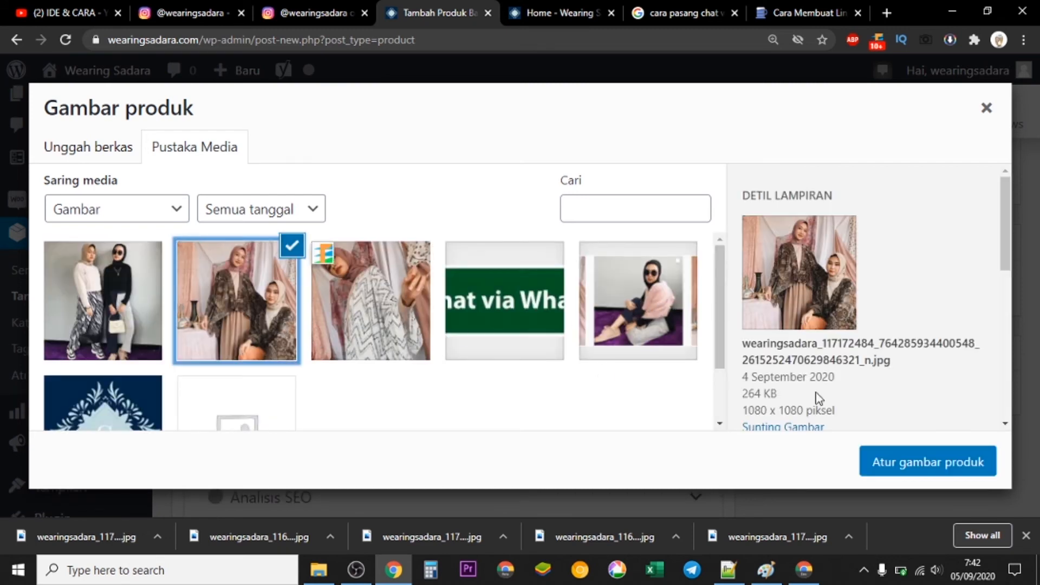
pyautogui.click(942, 456)
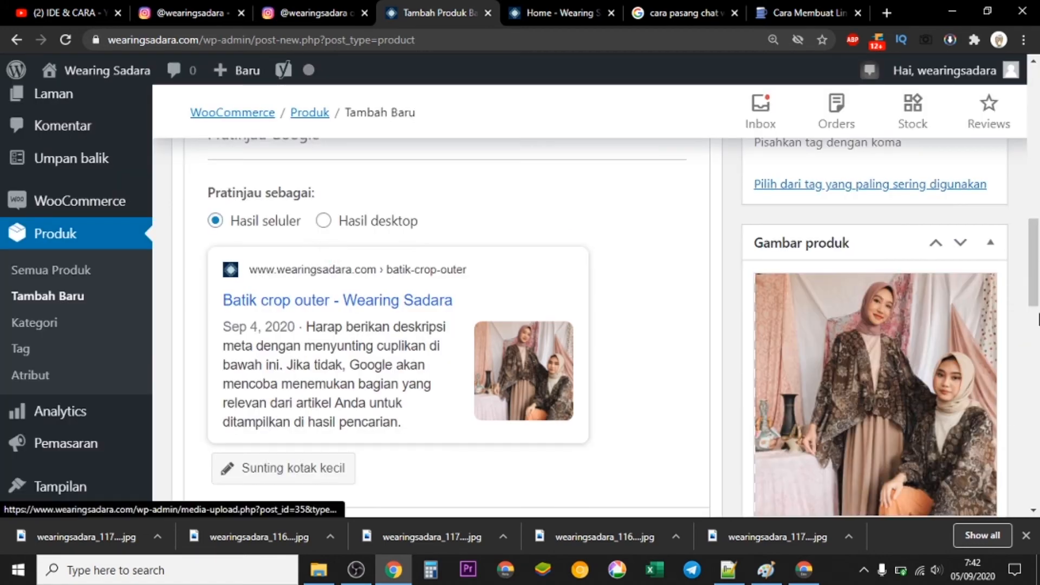
pyautogui.moveTo(1034, 281); pyautogui.dragTo(1034, 218)
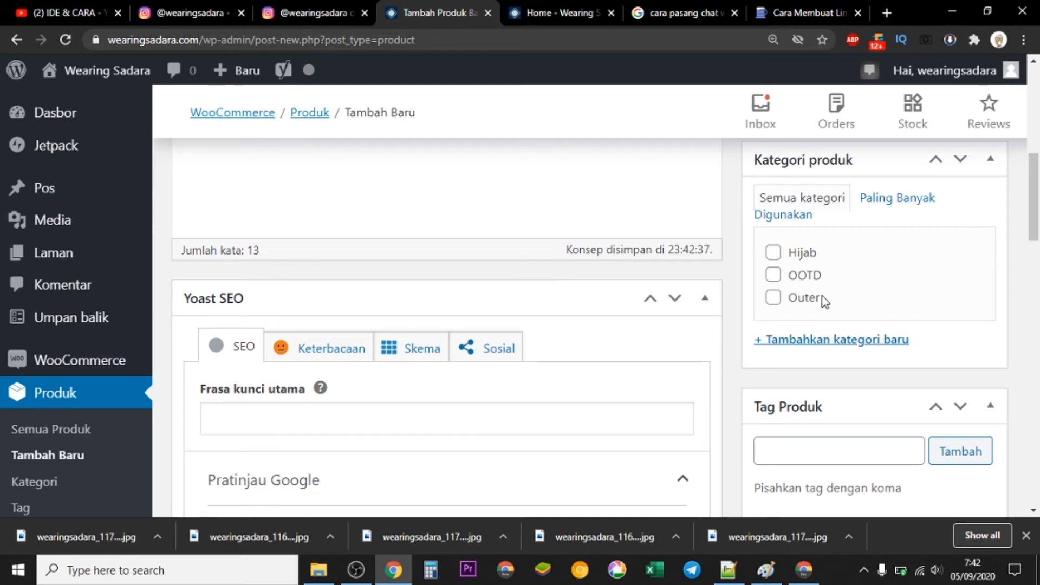
pyautogui.click(773, 298)
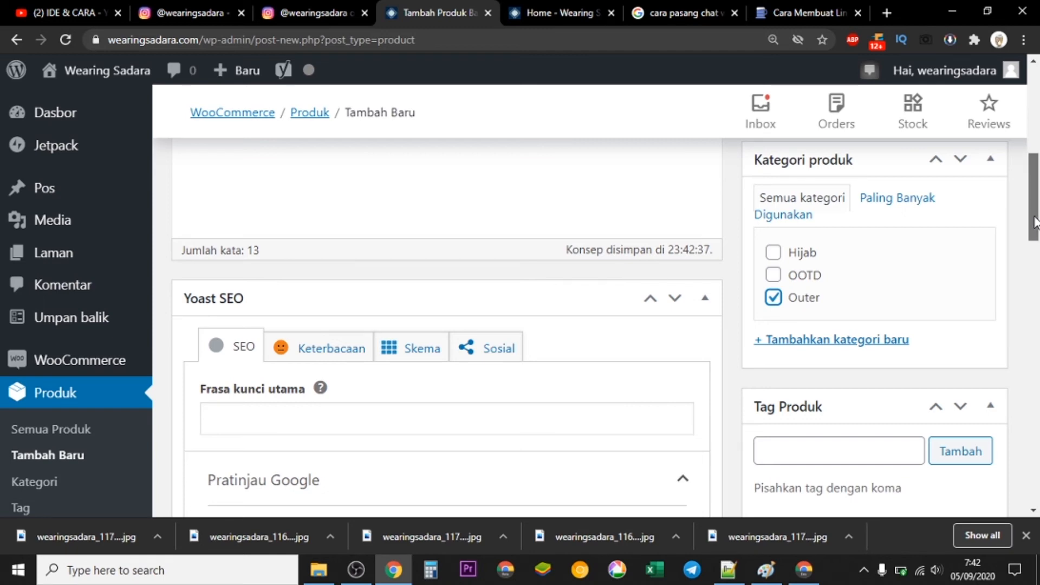
# - Reload the storefront home page in the other browser window, check its Shop by Category section, and return to the new product's editor
pyautogui.click(804, 568)
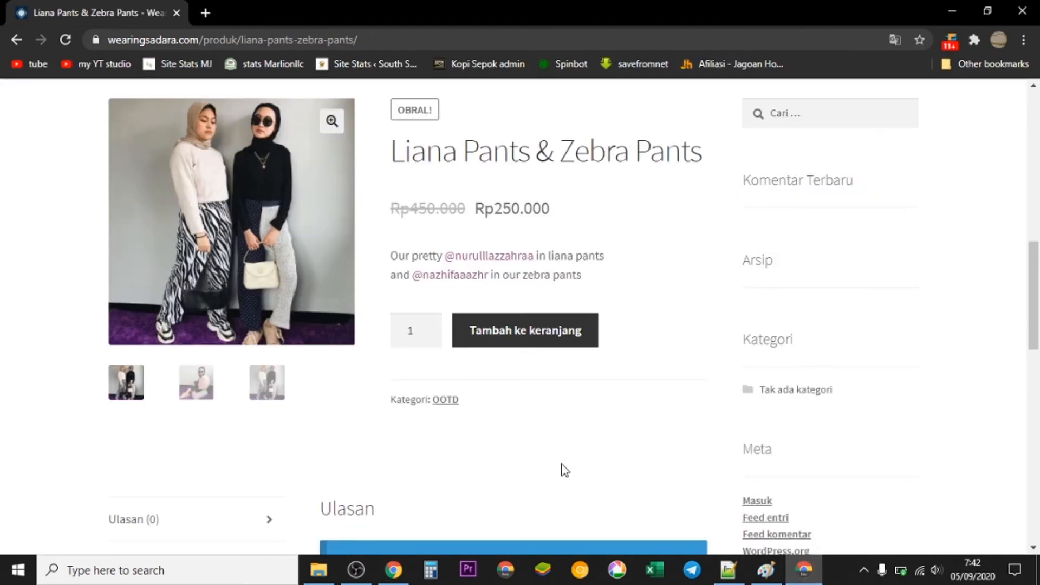
pyautogui.scroll(10, 564, 470)
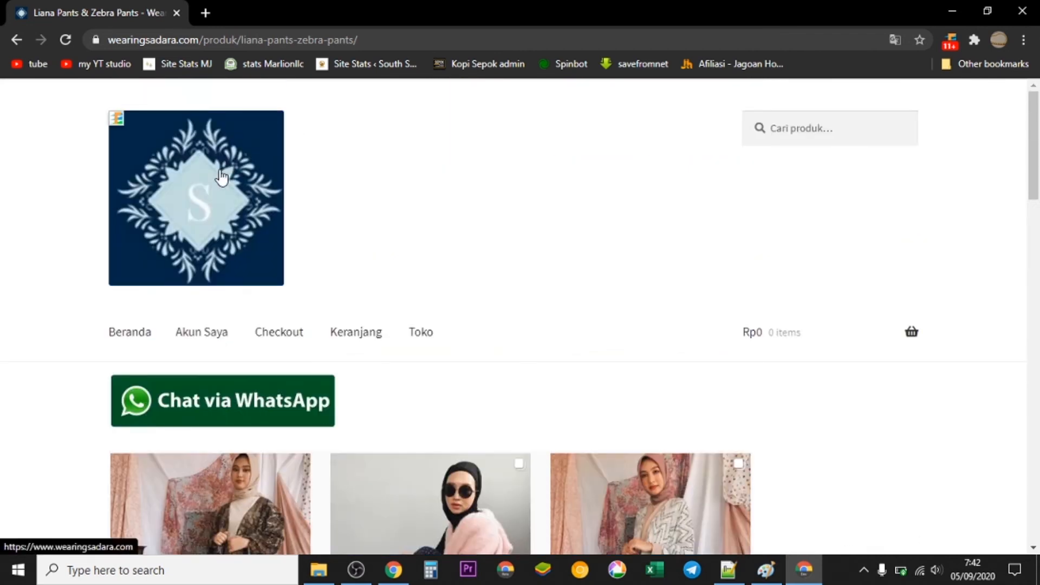
pyautogui.click(221, 177)
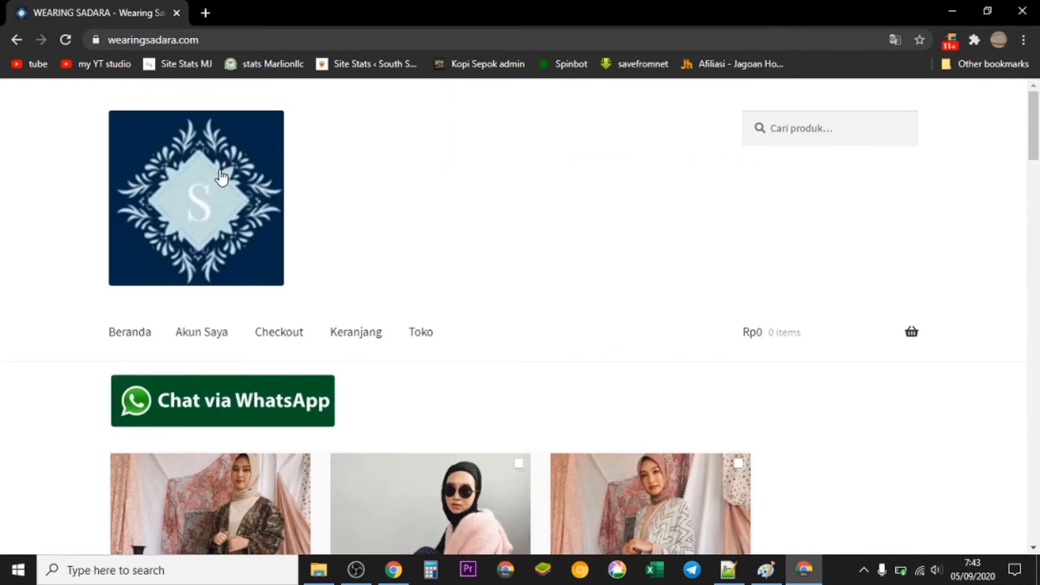
pyautogui.click(139, 339)
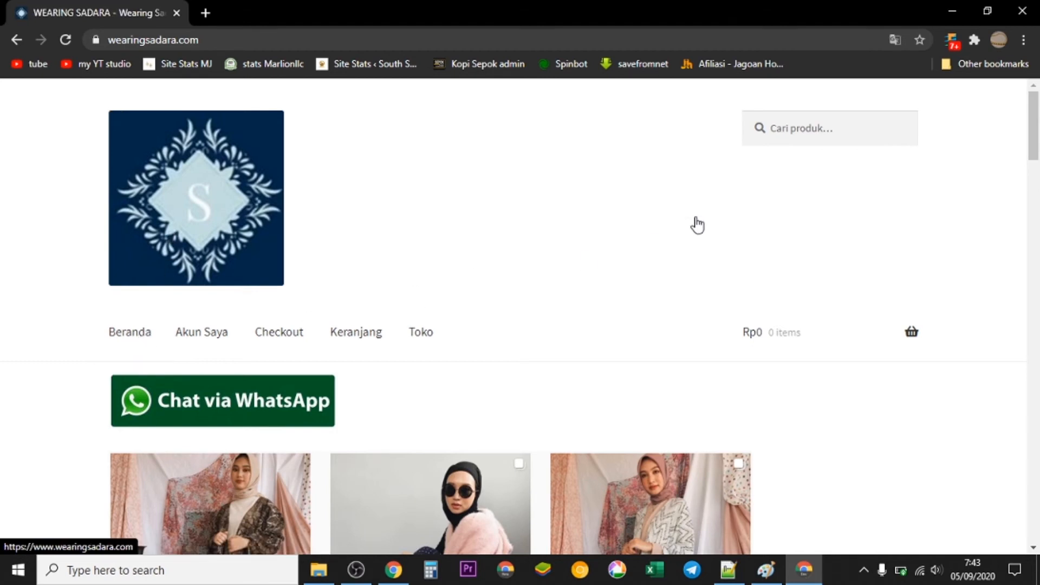
pyautogui.scroll(-14, 696, 225)
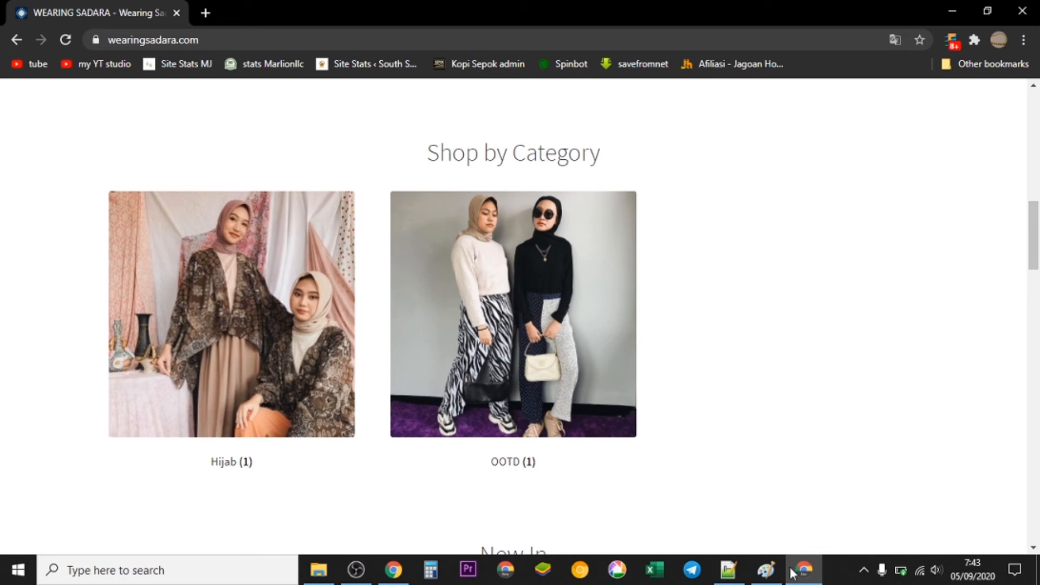
pyautogui.click(393, 569)
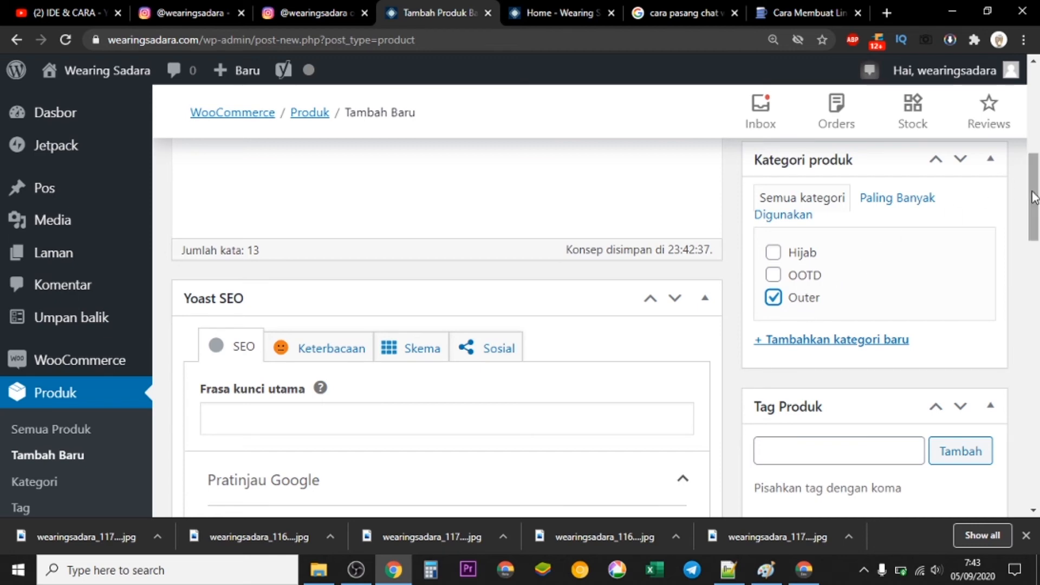
# - Set the Batik crop outer's regular price to Rp 200000 and its sale price to Rp 75000
pyautogui.moveTo(1037, 200); pyautogui.dragTo(1038, 395)
pyautogui.click(616, 233)
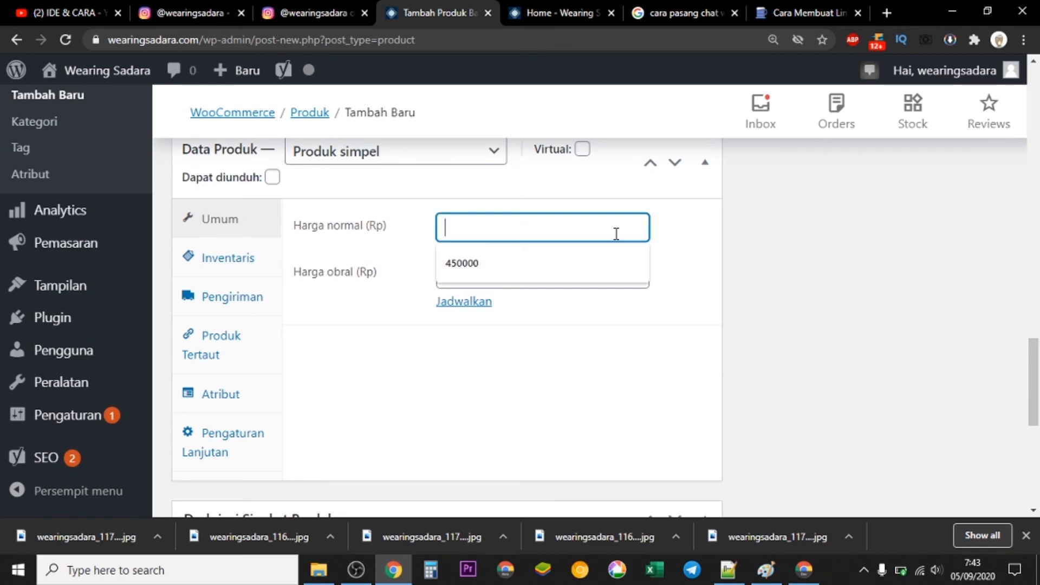
pyautogui.write('200000')
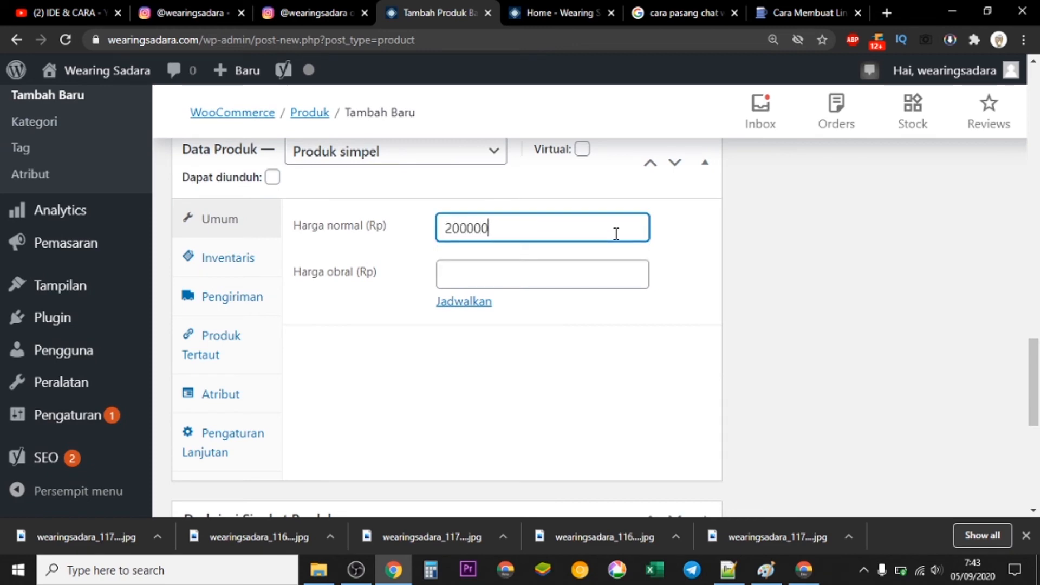
pyautogui.click(550, 267)
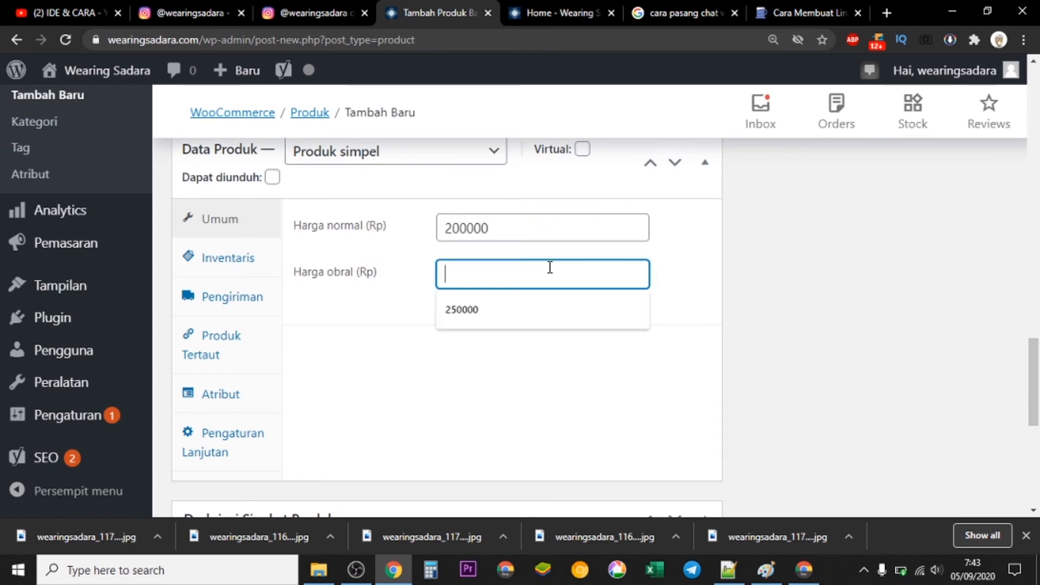
pyautogui.write('75000')
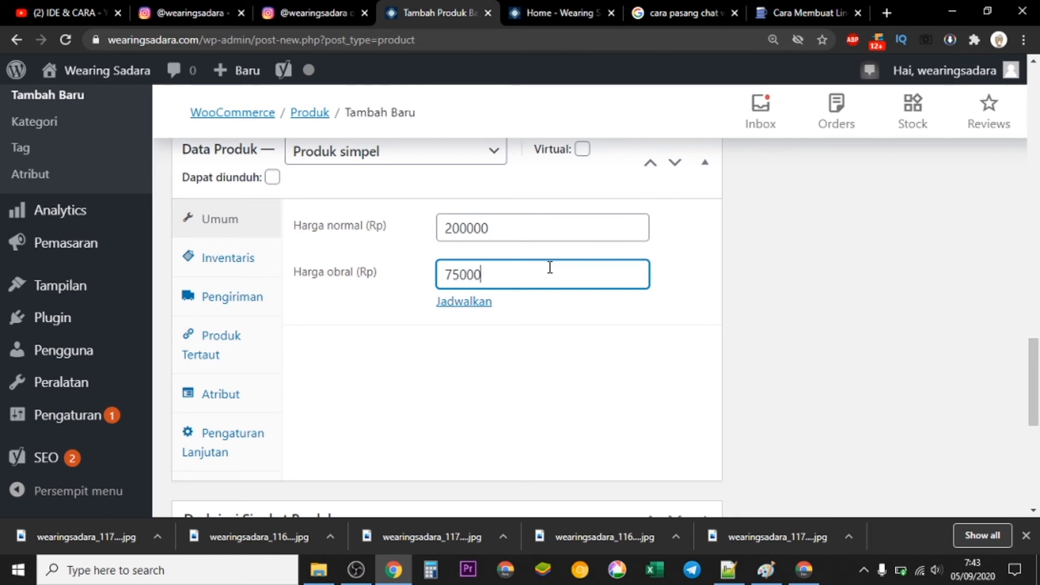
# - Publish the Batik crop outer product and dismiss the low-battery notice
pyautogui.scroll(15, 758, 333)
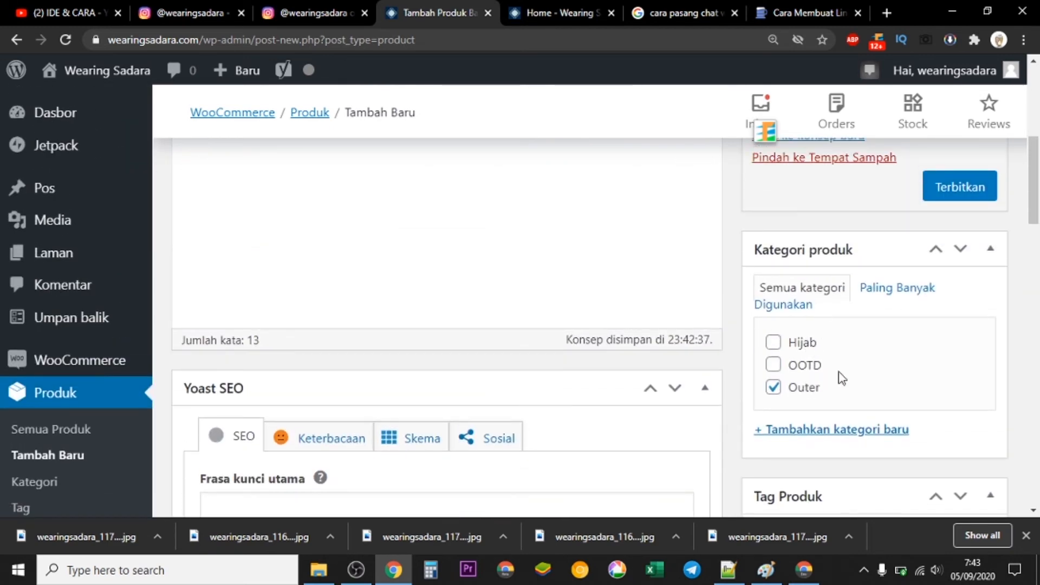
pyautogui.scroll(3, 1013, 229)
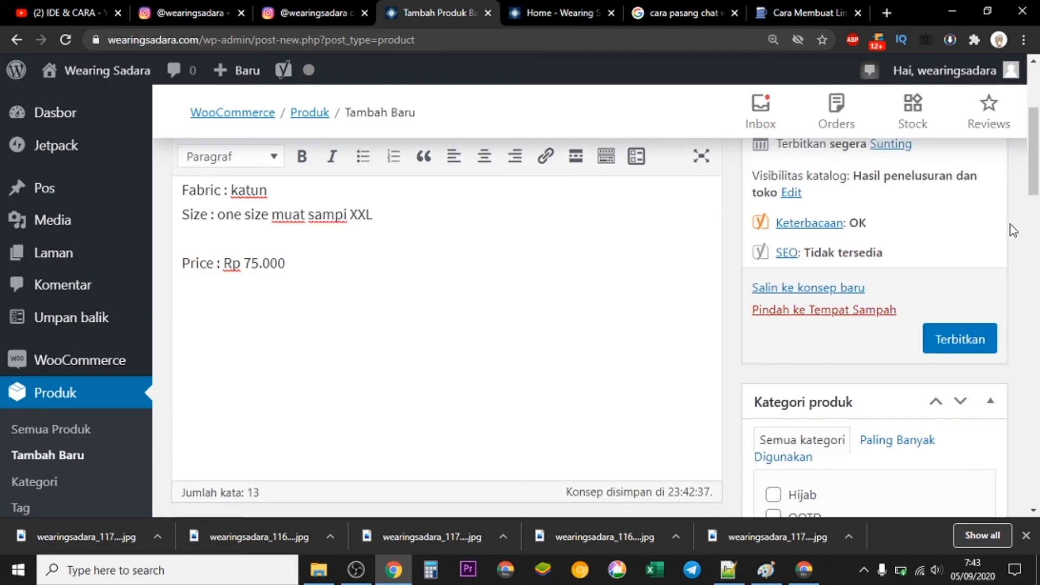
pyautogui.click(960, 340)
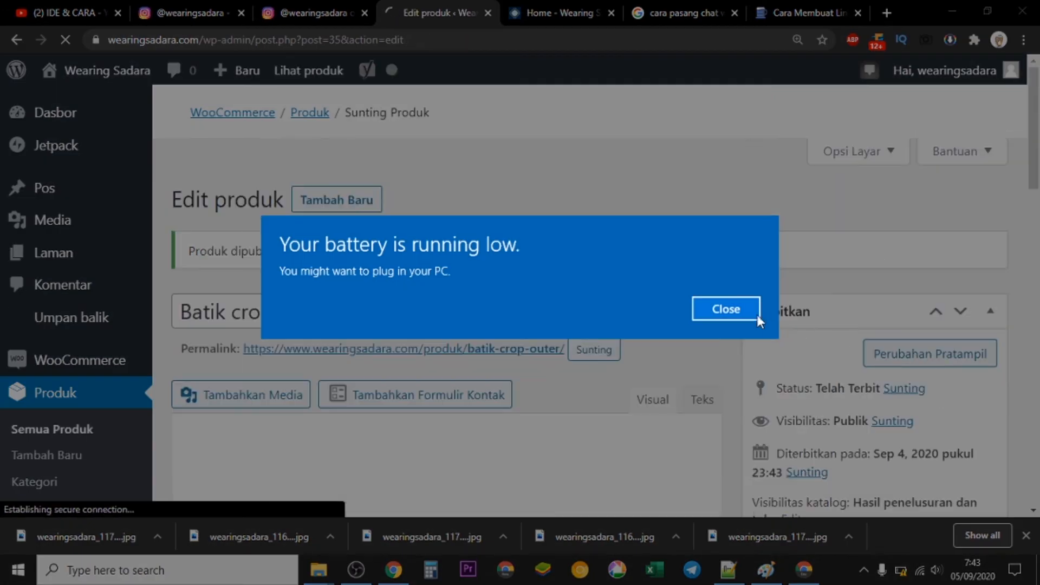
pyautogui.click(744, 310)
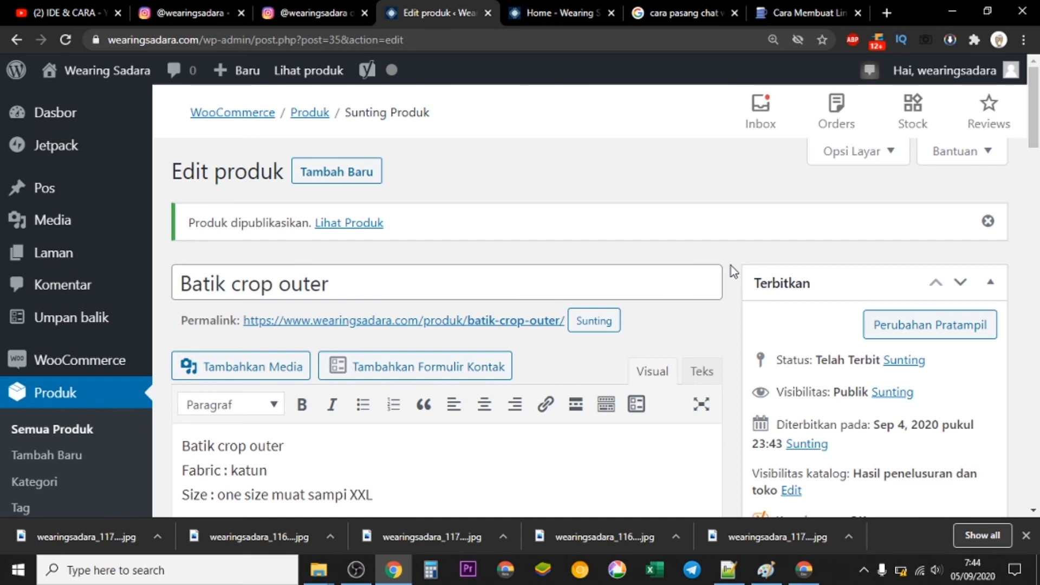
# - Reload the storefront home page in the other browser window and check its Shop by Category and New In sections
pyautogui.click(803, 571)
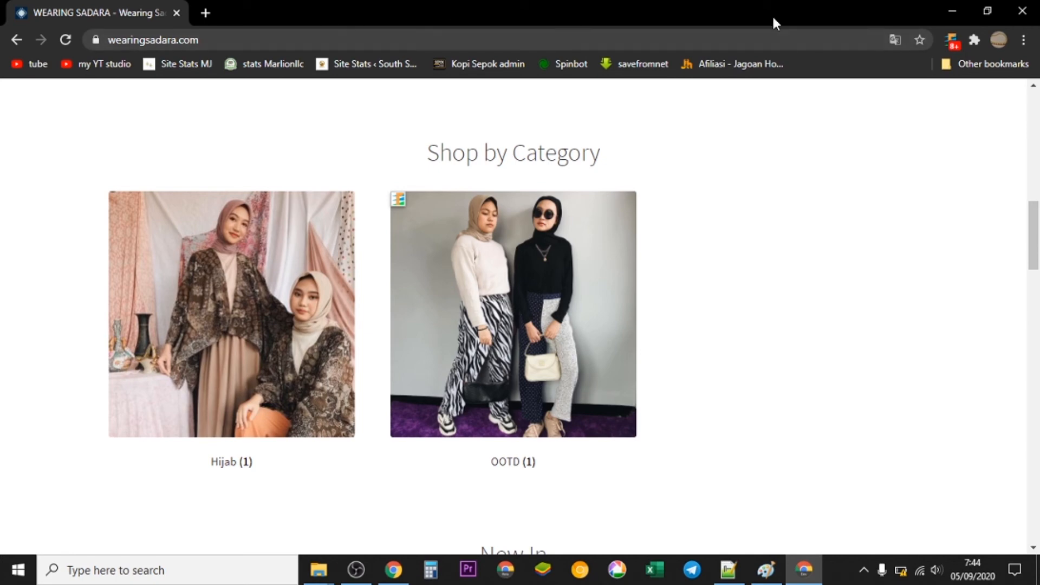
pyautogui.click(66, 39)
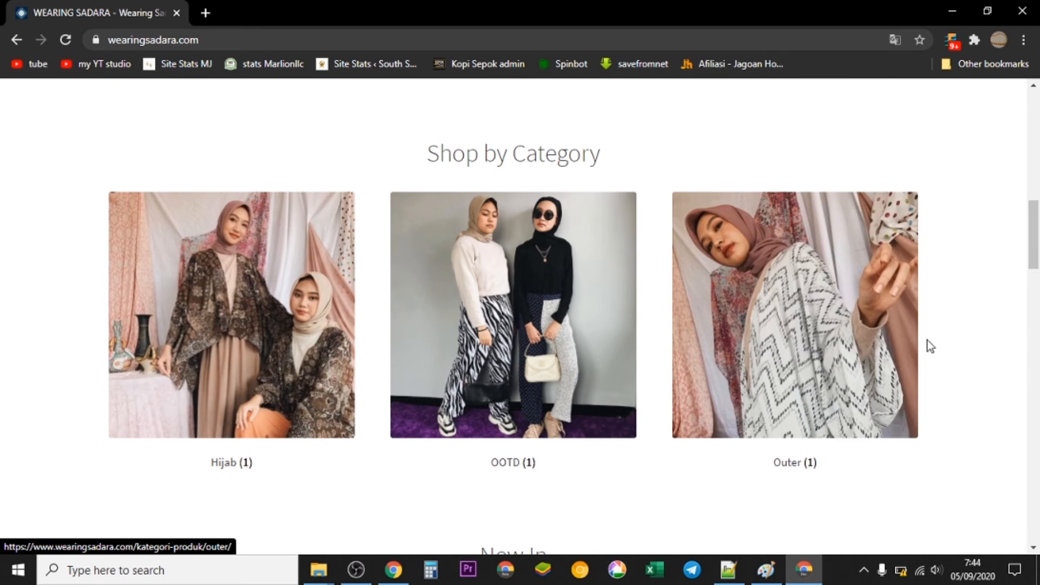
pyautogui.moveTo(1036, 230); pyautogui.dragTo(1036, 281)
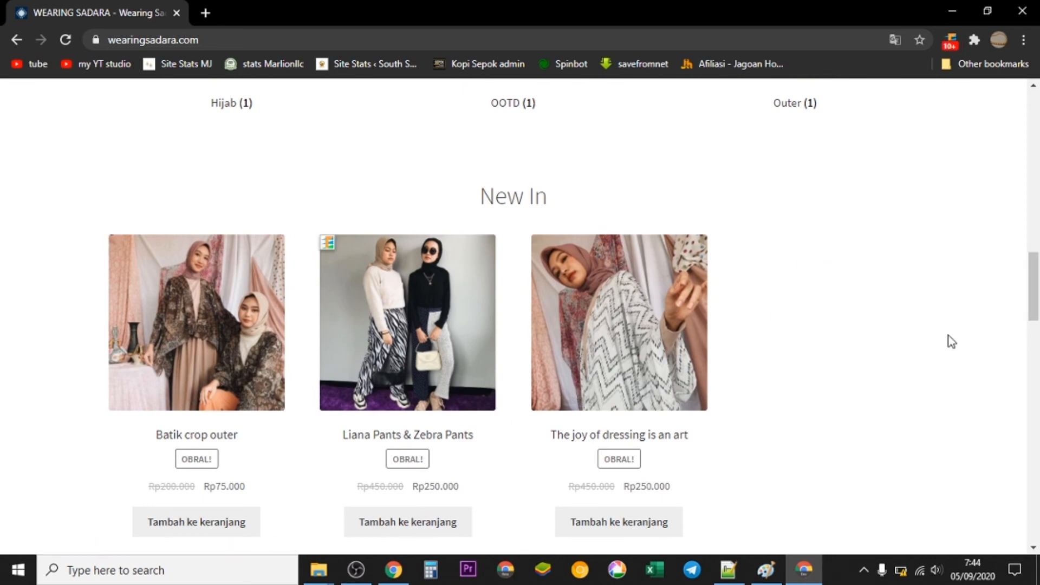
pyautogui.moveTo(1035, 295); pyautogui.dragTo(1037, 230)
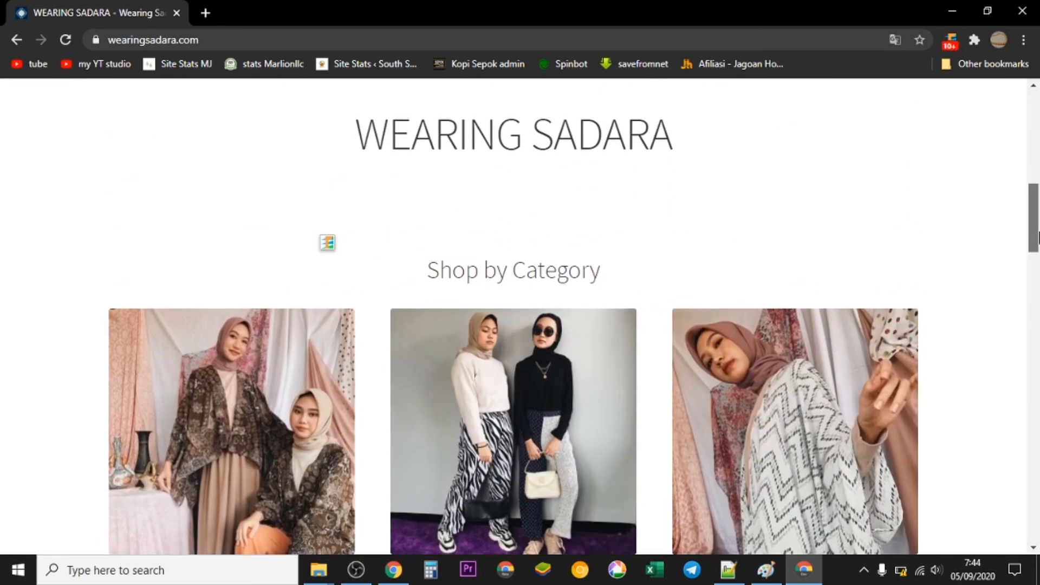
pyautogui.scroll(-4, 1037, 235)
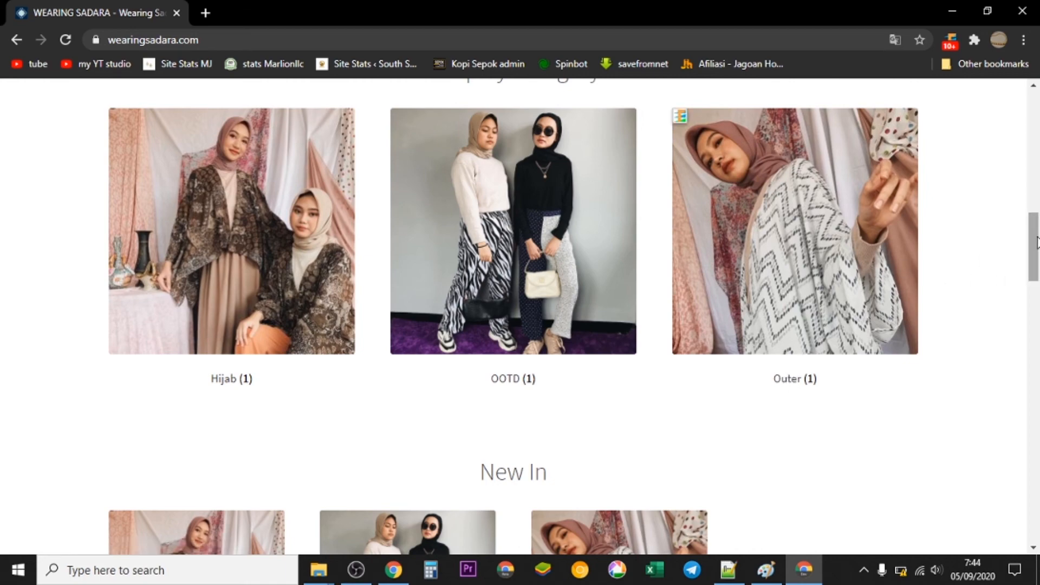
pyautogui.moveTo(1037, 270); pyautogui.dragTo(1037, 103)
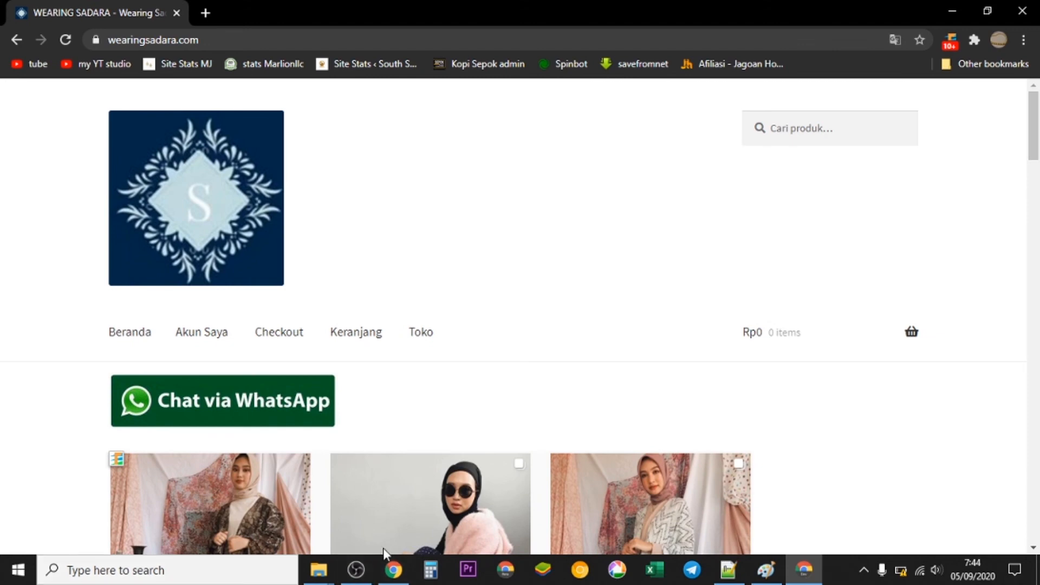
# - Return to the store admin window and quick-edit the Hijab product category, setting its name to Batik and its slug to batik-wearing-sadara
pyautogui.click(393, 569)
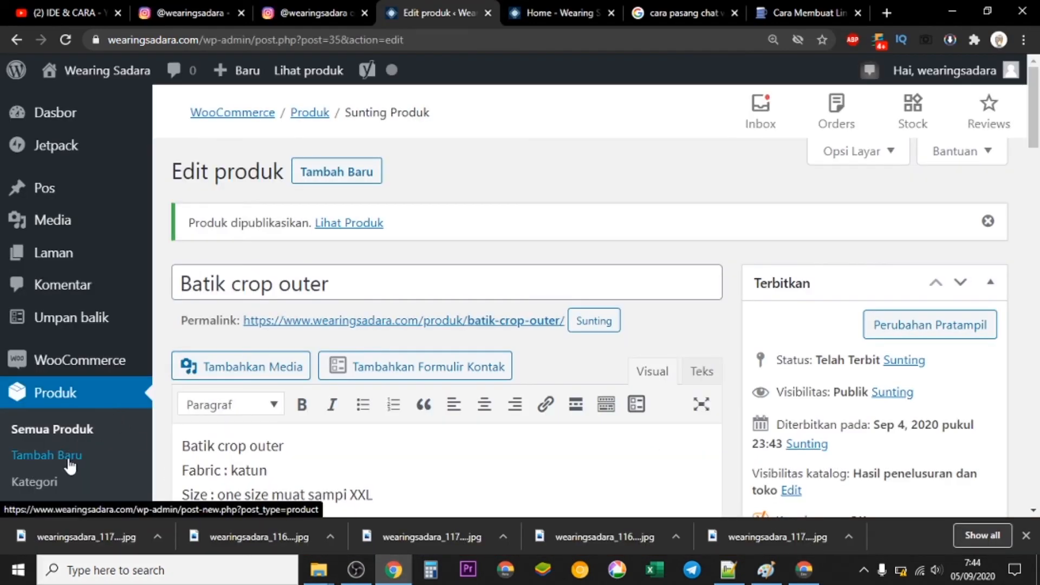
pyautogui.click(39, 487)
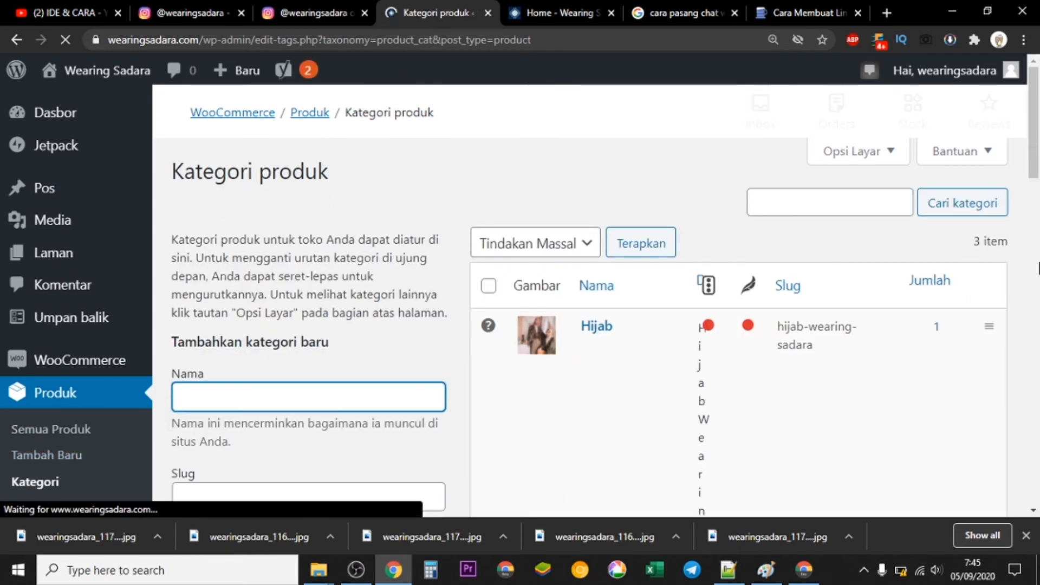
pyautogui.moveTo(1037, 162); pyautogui.dragTo(1037, 193)
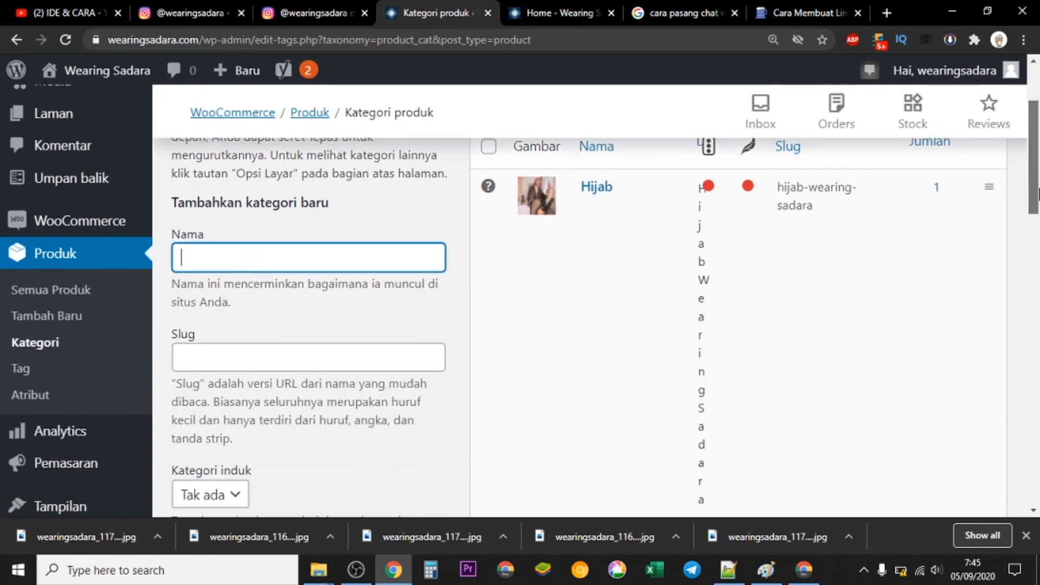
pyautogui.moveTo(602, 225)
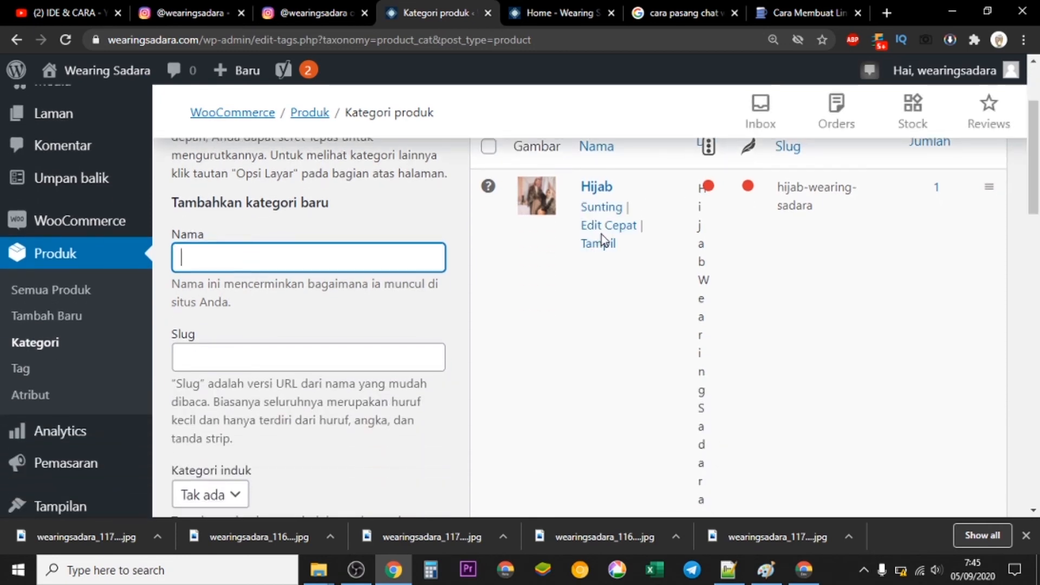
pyautogui.click(603, 226)
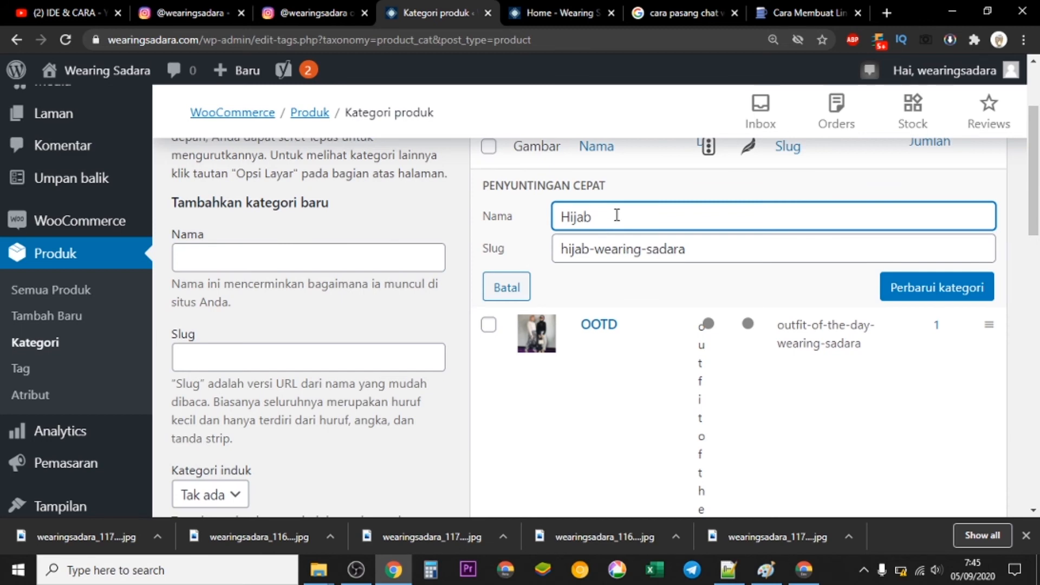
pyautogui.moveTo(617, 215); pyautogui.dragTo(523, 228)
pyautogui.write('Batik')
pyautogui.moveTo(589, 252); pyautogui.dragTo(546, 254)
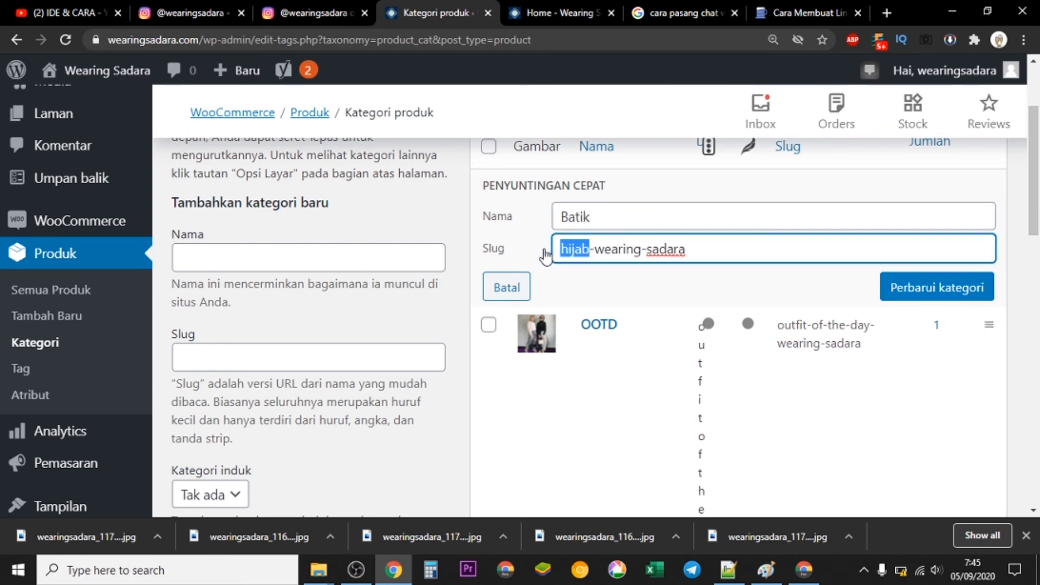
pyautogui.write('batik')
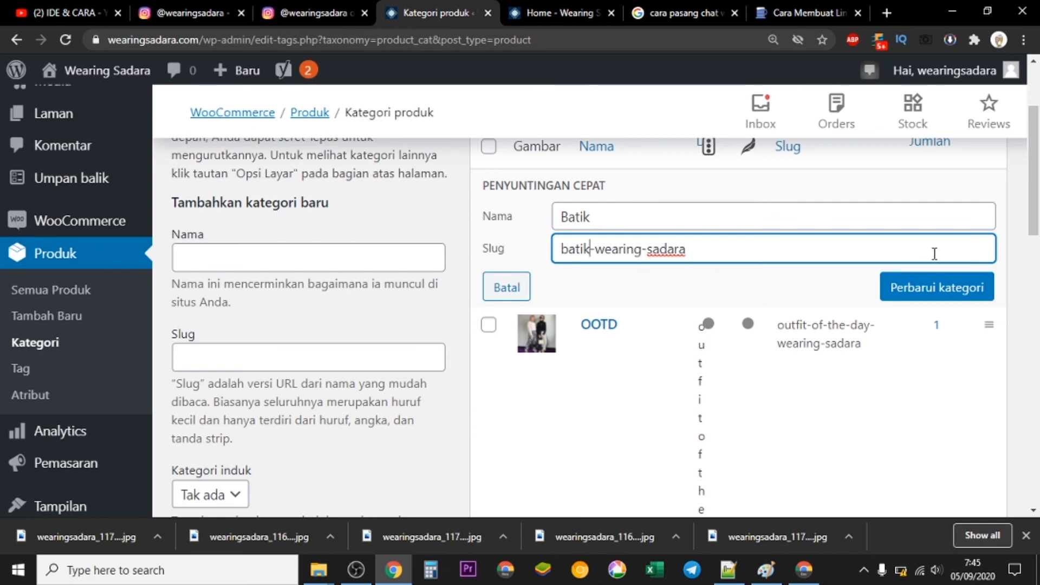
pyautogui.click(966, 292)
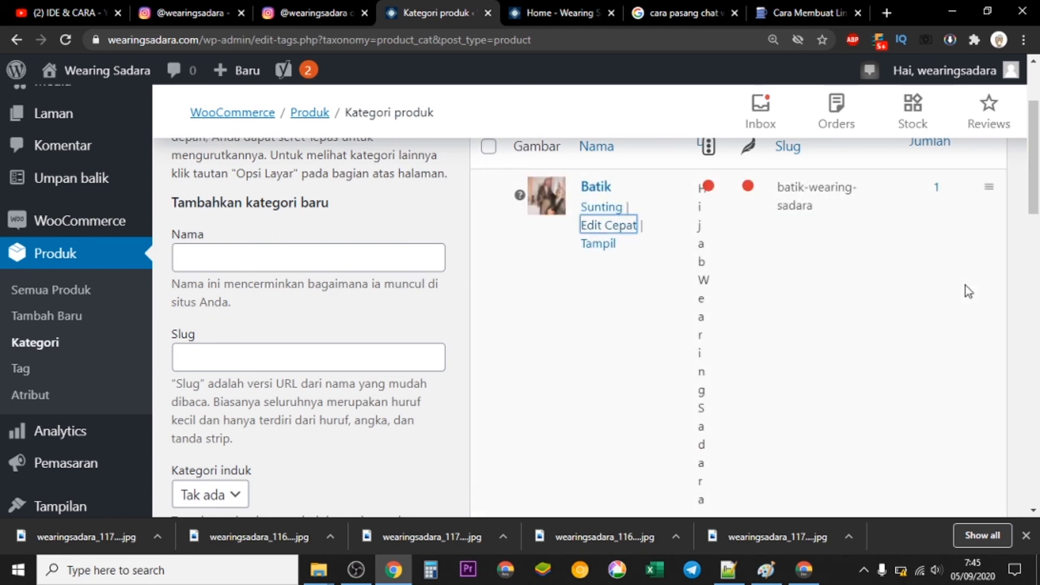
# - Quick-edit the Outer product category, setting its name to Hijab and its slug to "Hijab Wearing Sadara", and save the update
pyautogui.scroll(-2, 1031, 228)
pyautogui.moveTo(1032, 228); pyautogui.dragTo(1027, 397)
pyautogui.moveTo(657, 309)
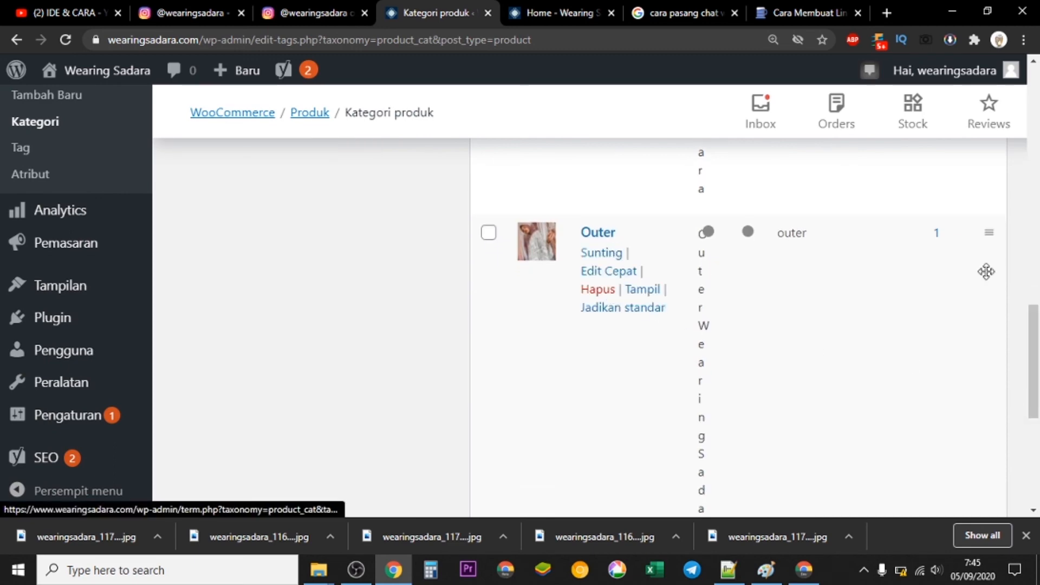
pyautogui.moveTo(1034, 330); pyautogui.dragTo(1029, 82)
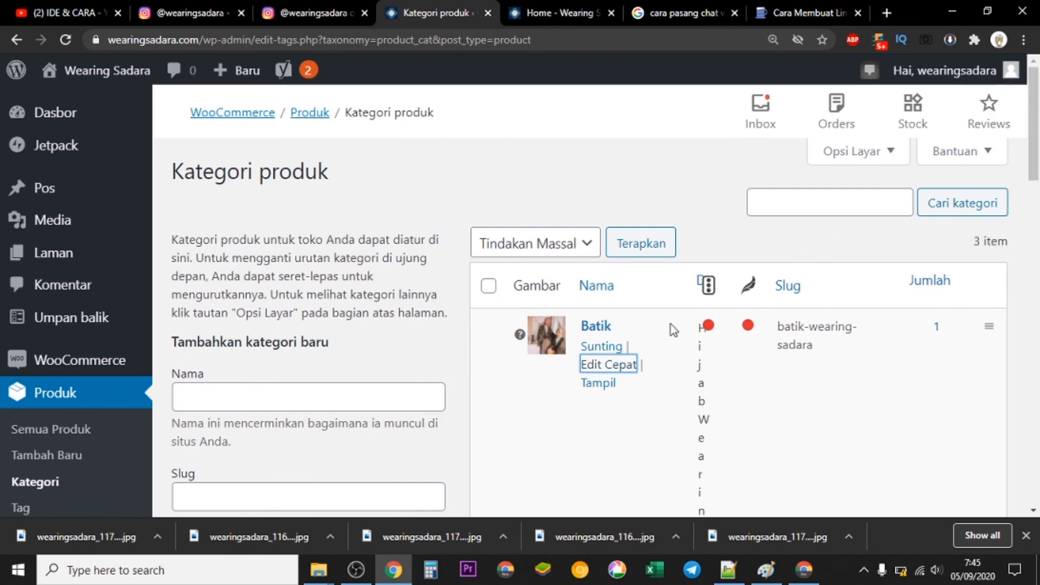
pyautogui.moveTo(1035, 147); pyautogui.dragTo(1022, 388)
pyautogui.moveTo(580, 262)
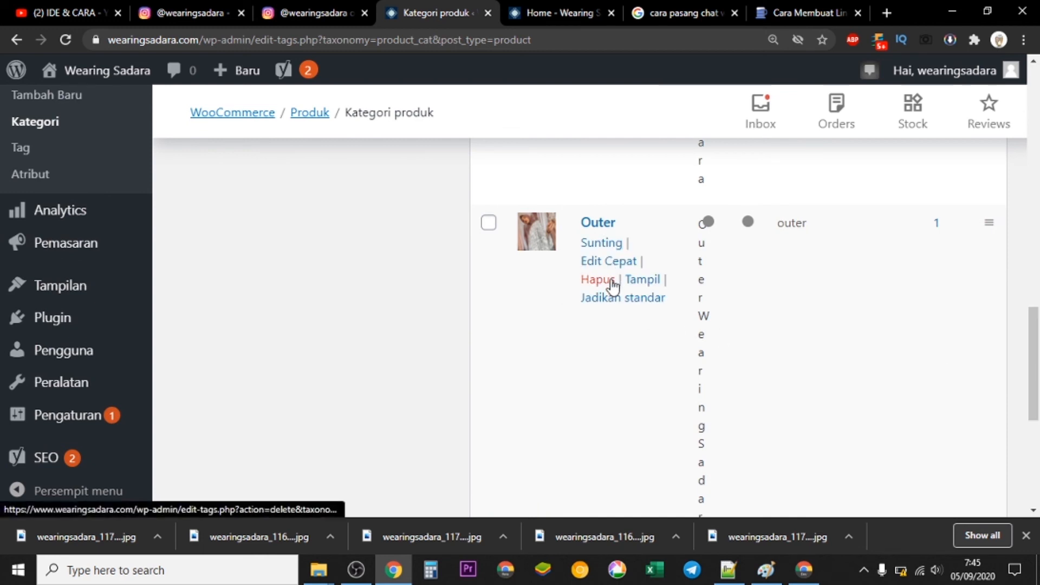
pyautogui.click(608, 261)
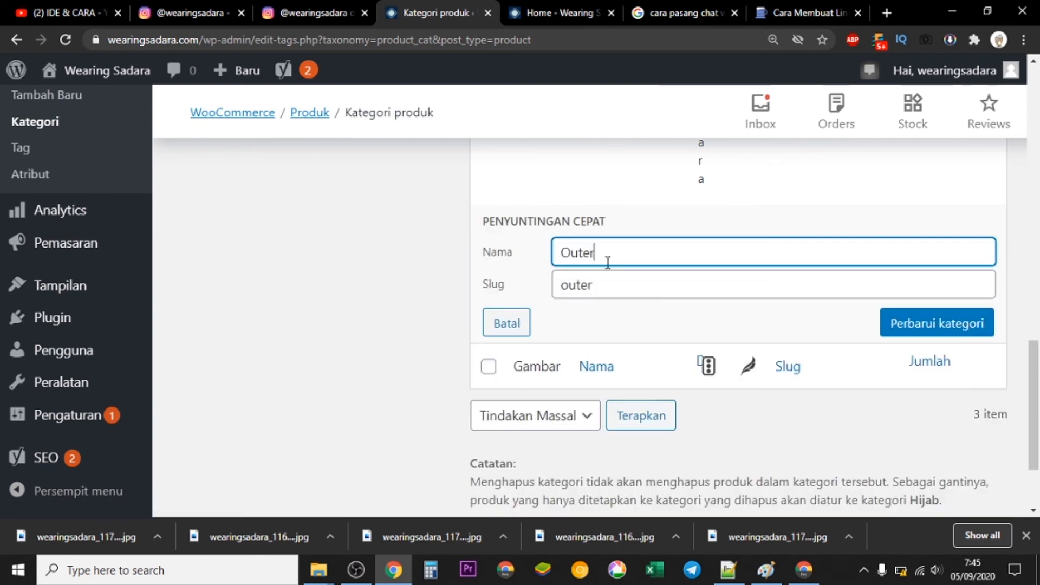
pyautogui.moveTo(607, 255); pyautogui.dragTo(529, 252)
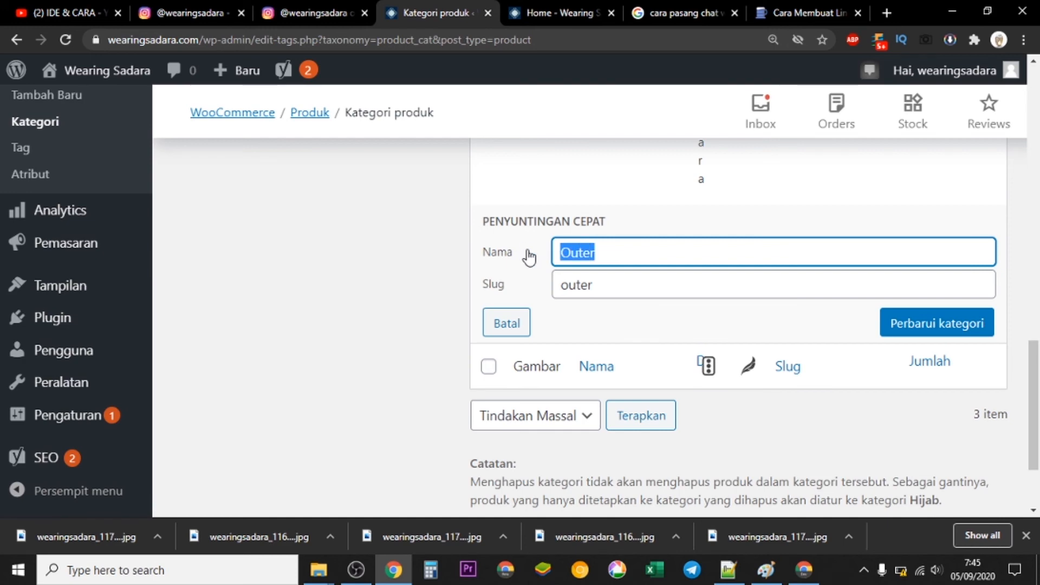
pyautogui.write('Hijab')
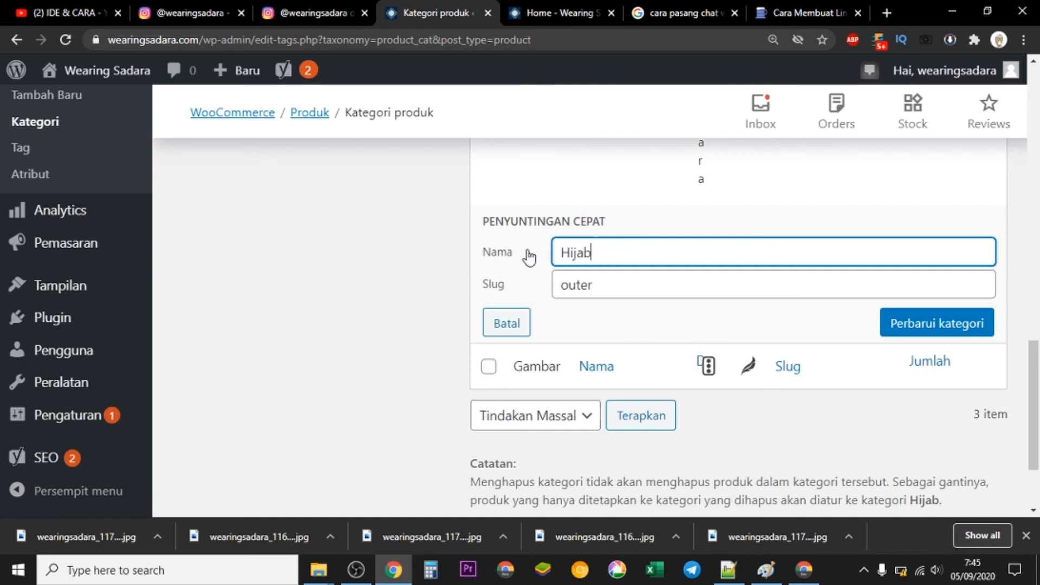
pyautogui.moveTo(606, 283); pyautogui.dragTo(538, 295)
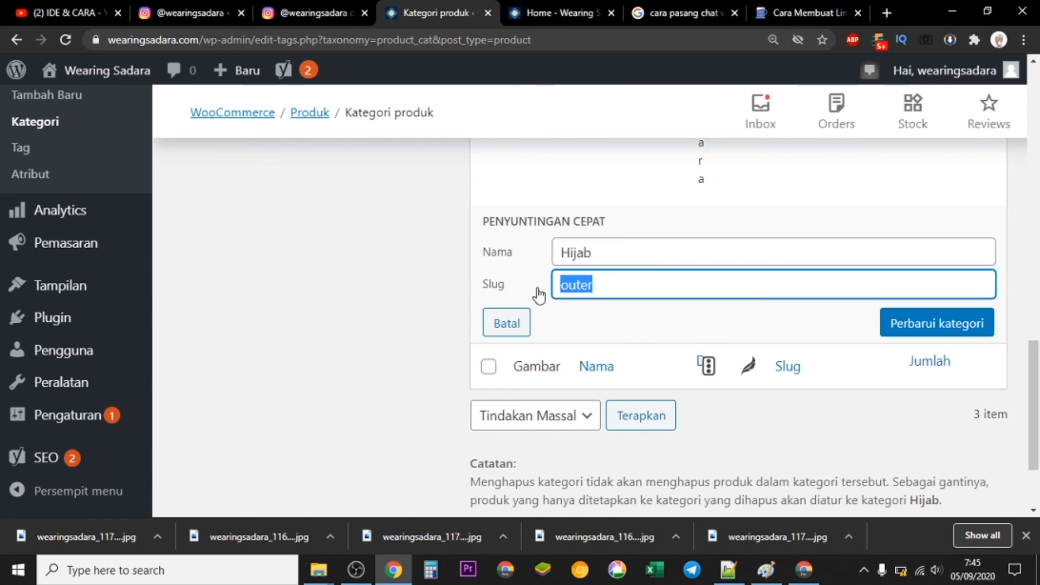
pyautogui.write('Hijab')
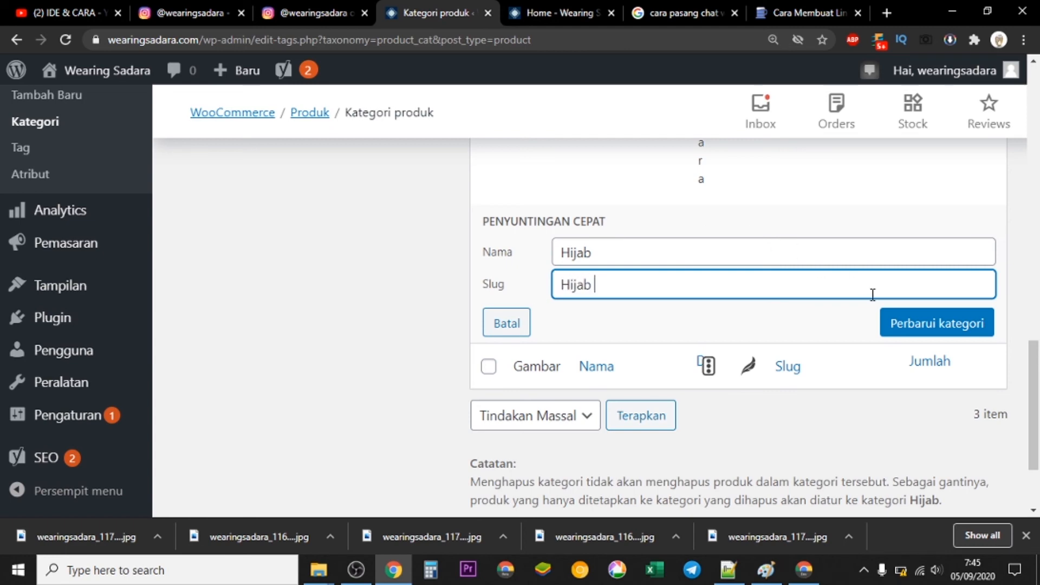
pyautogui.write(' Wearing Sadara')
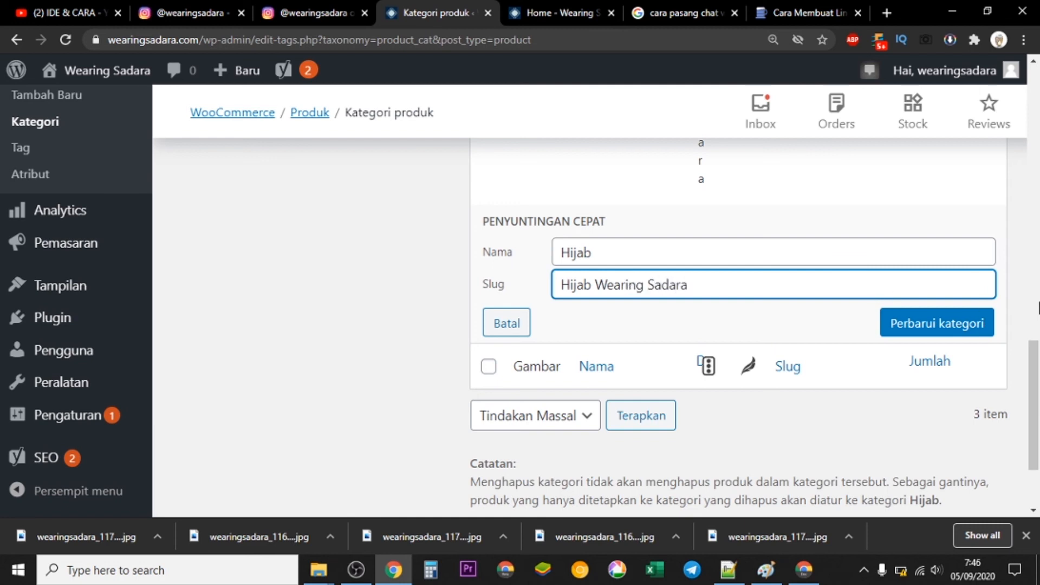
pyautogui.click(941, 329)
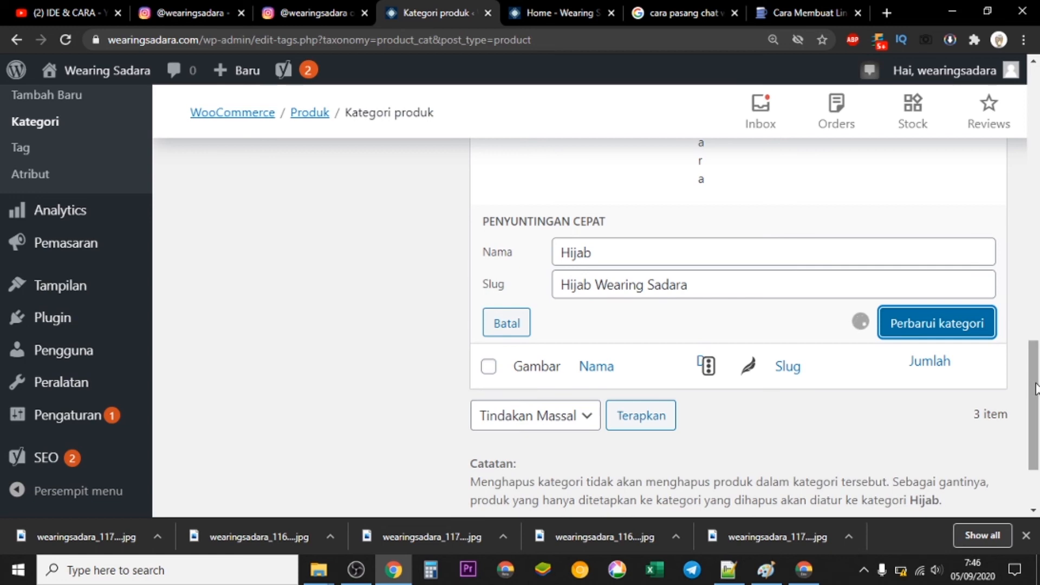
# - Confirm the updated category list, then reload the storefront home page and check its category names and newest products
pyautogui.moveTo(1035, 388); pyautogui.dragTo(1036, 132)
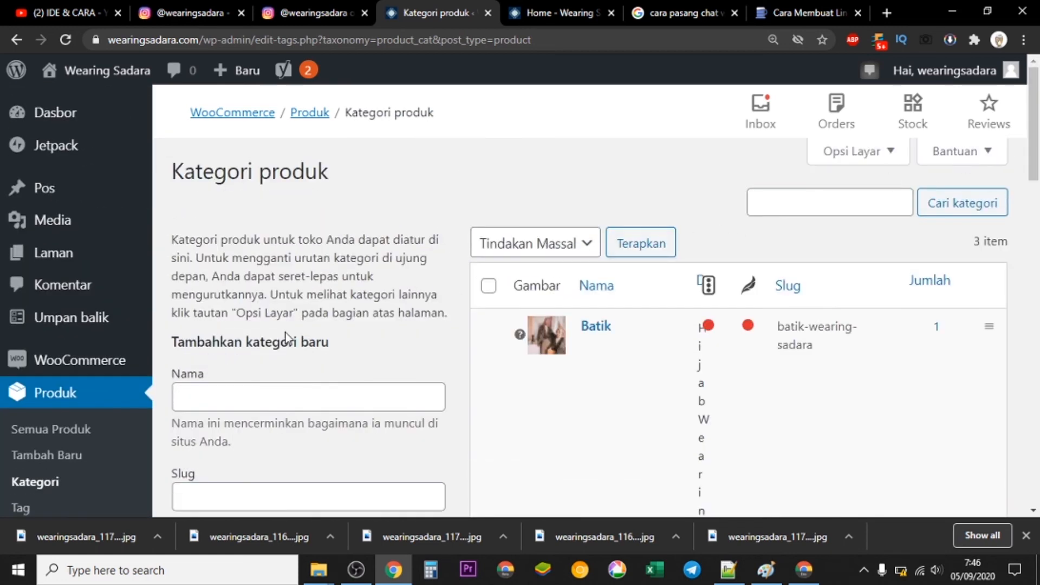
pyautogui.click(805, 571)
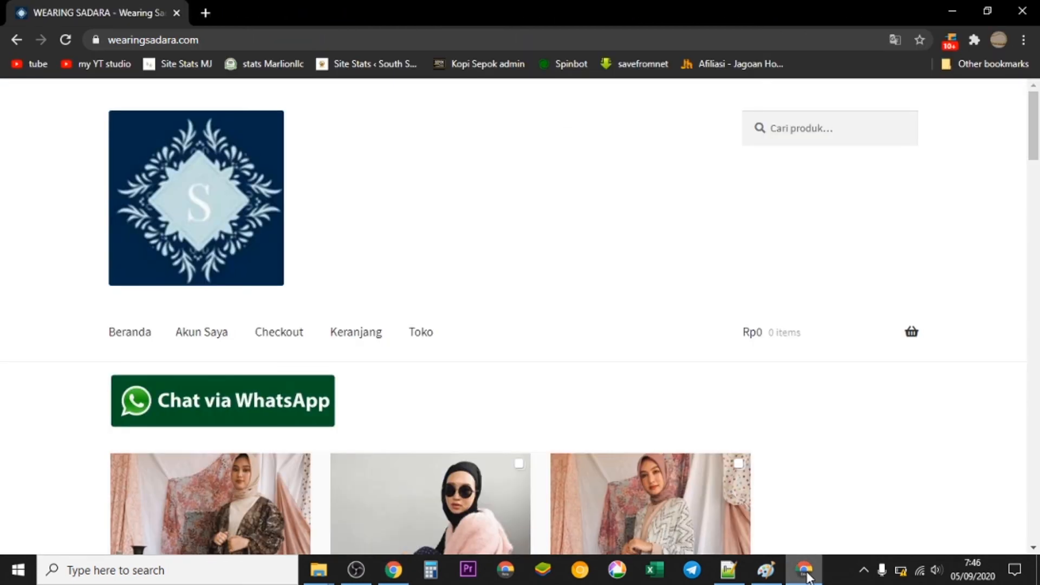
pyautogui.scroll(-5, 813, 195)
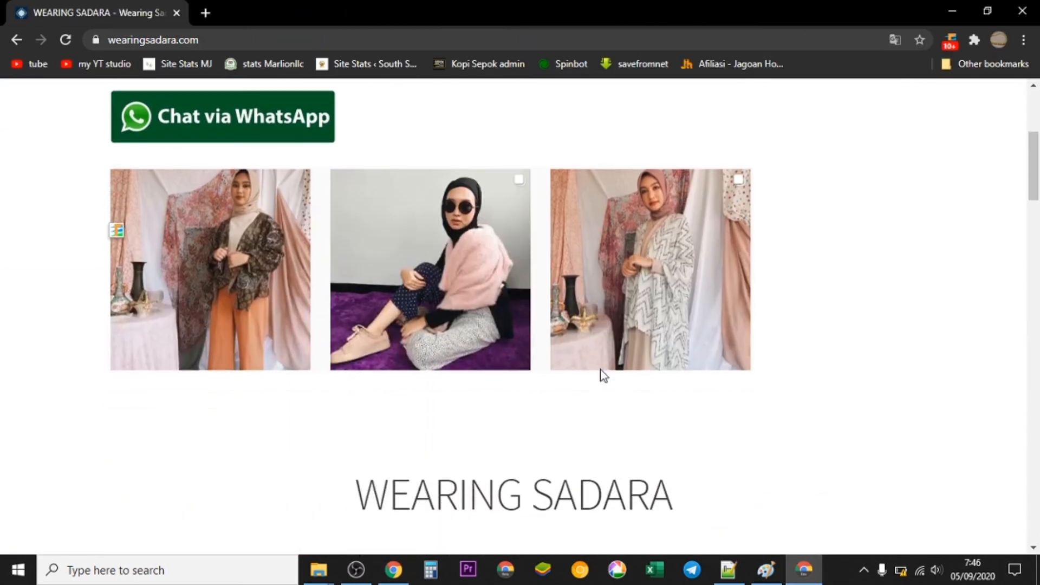
pyautogui.click(66, 40)
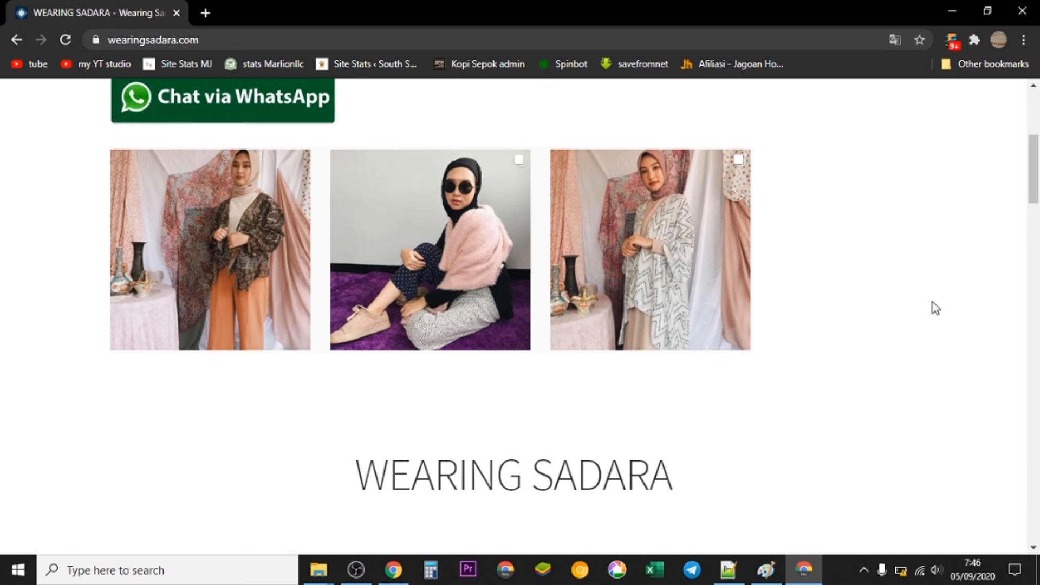
pyautogui.scroll(-8, 933, 307)
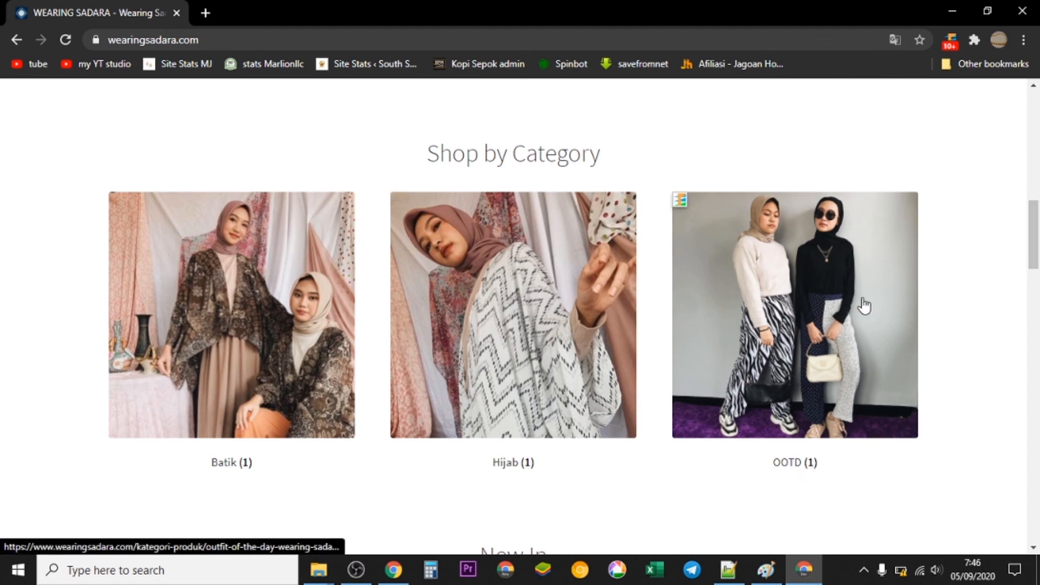
pyautogui.moveTo(1035, 233); pyautogui.dragTo(1035, 292)
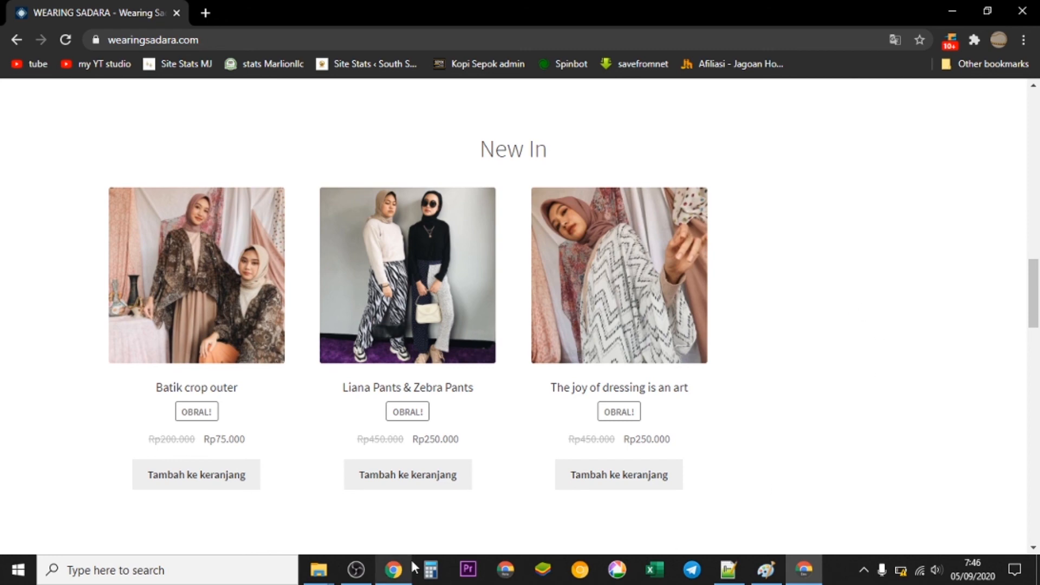
# - Return to the store admin window and start a new product
pyautogui.click(397, 571)
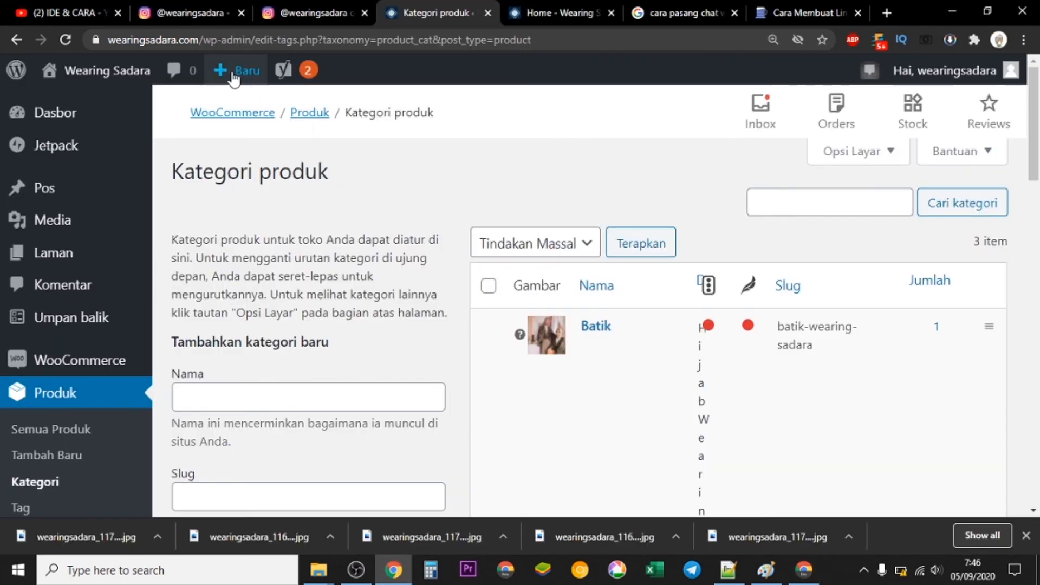
pyautogui.moveTo(232, 76)
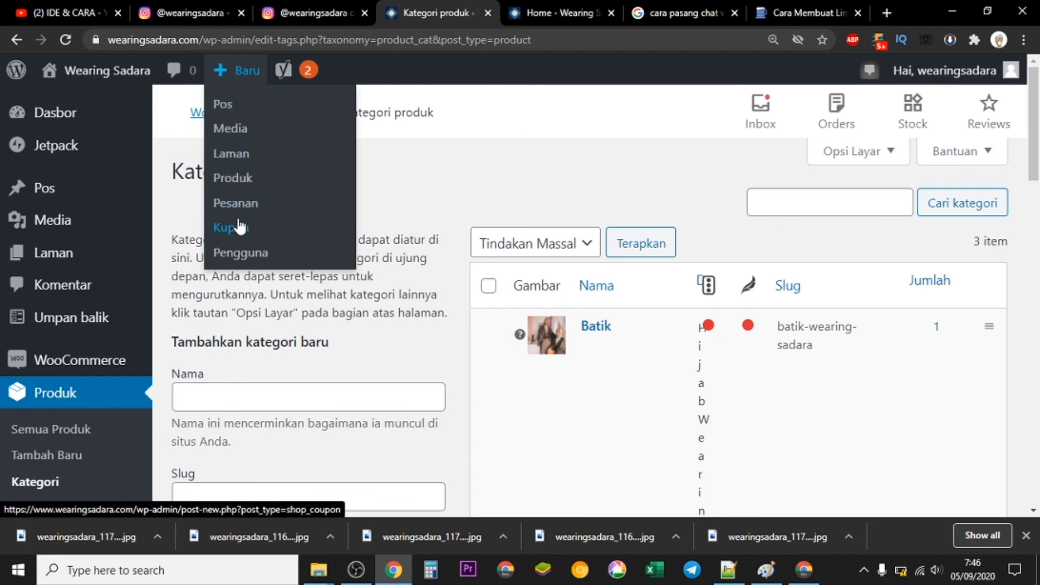
pyautogui.click(240, 186)
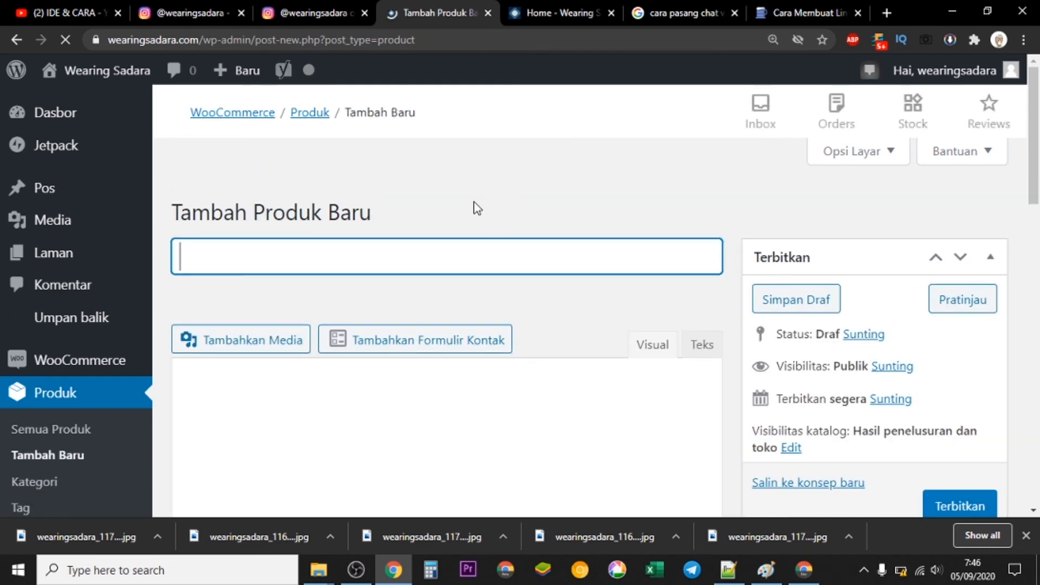
# - Close the open Instagram post and open the abstract-print pajama set post from the shop's profile in a new tab
pyautogui.click(304, 11)
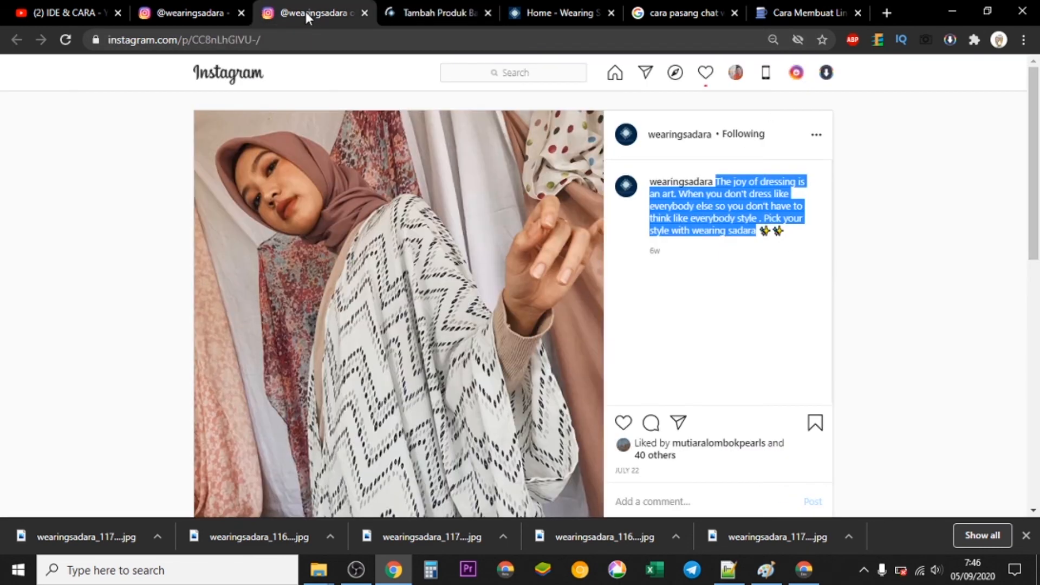
pyautogui.click(364, 13)
pyautogui.click(216, 13)
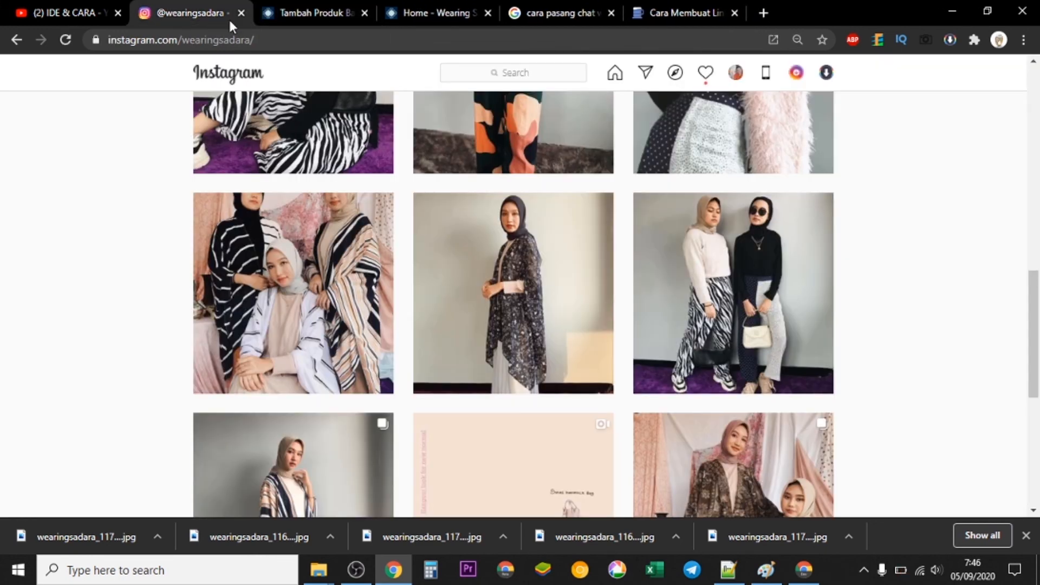
pyautogui.moveTo(1032, 343); pyautogui.dragTo(1037, 258)
pyautogui.rightClick(544, 347)
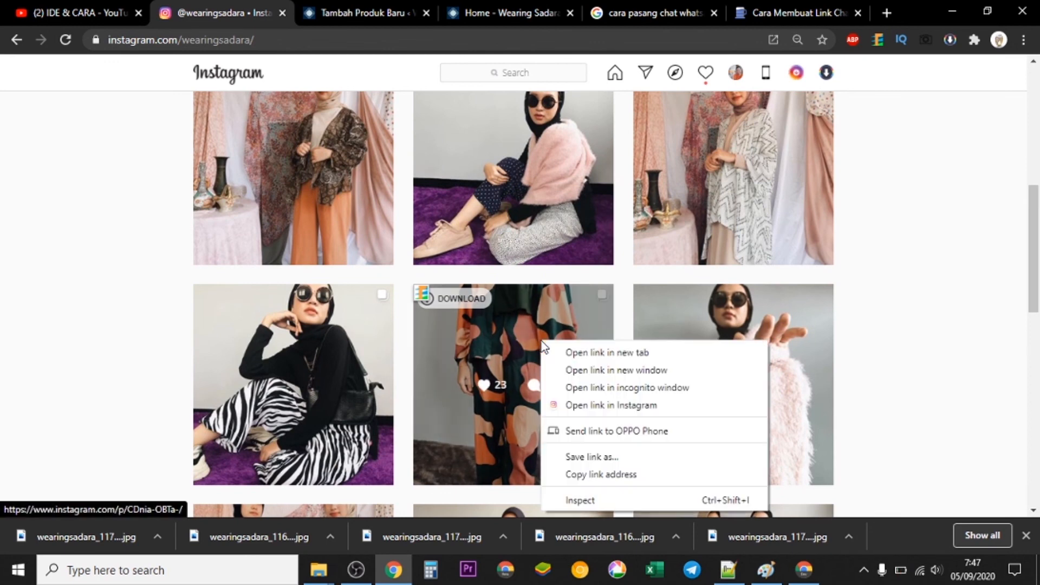
pyautogui.click(591, 353)
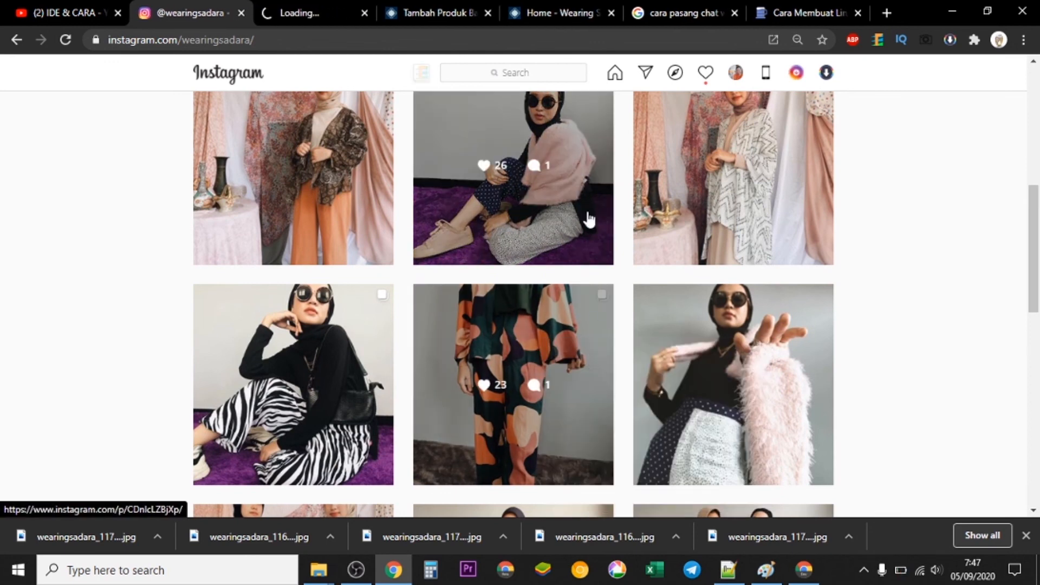
pyautogui.click(326, 13)
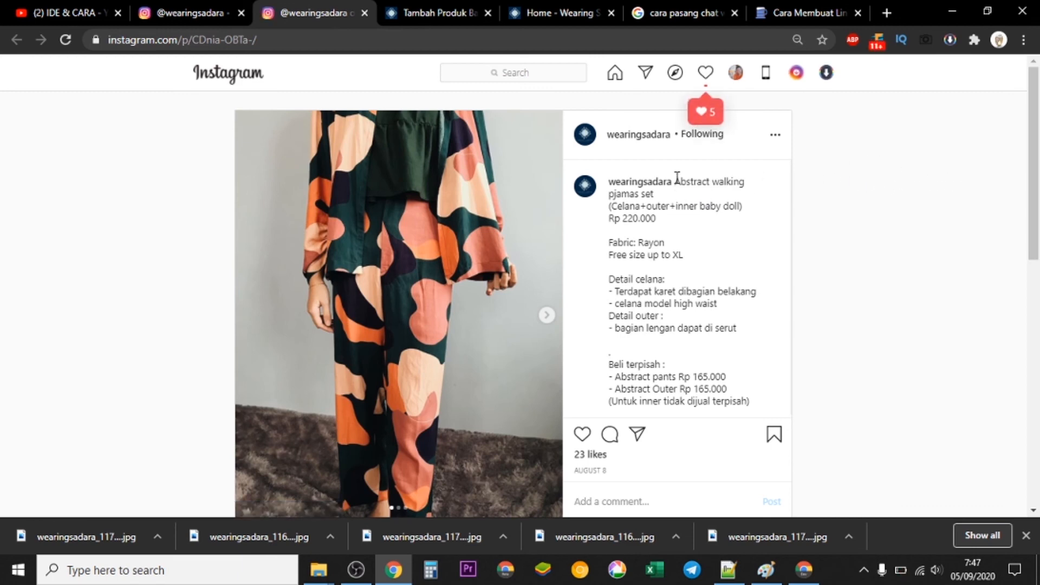
# - Copy the whole Abstract walking pjamas set caption and return to the new product's description
pyautogui.moveTo(677, 178); pyautogui.dragTo(760, 406)
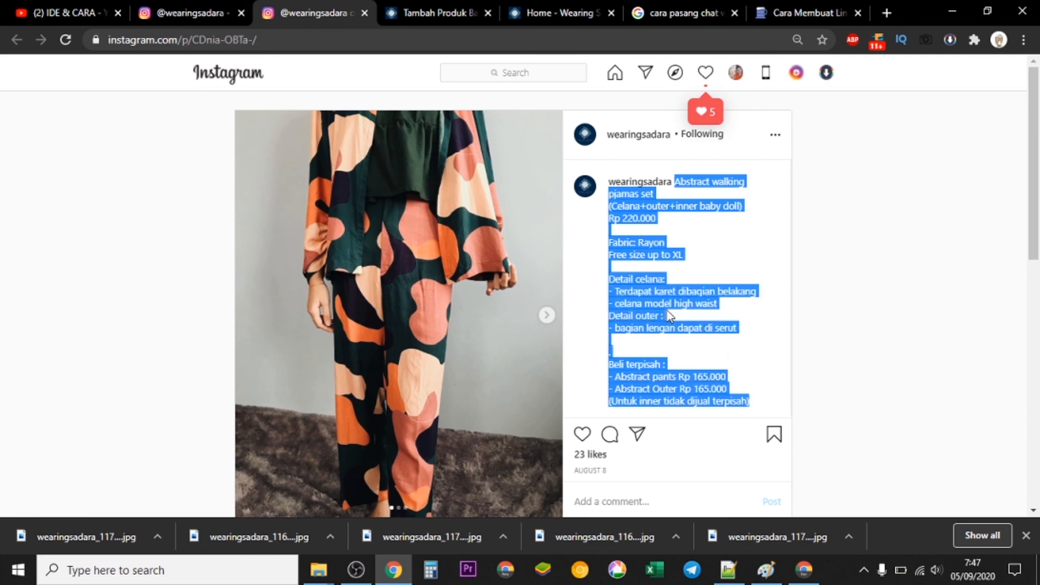
pyautogui.rightClick(645, 298)
pyautogui.click(658, 309)
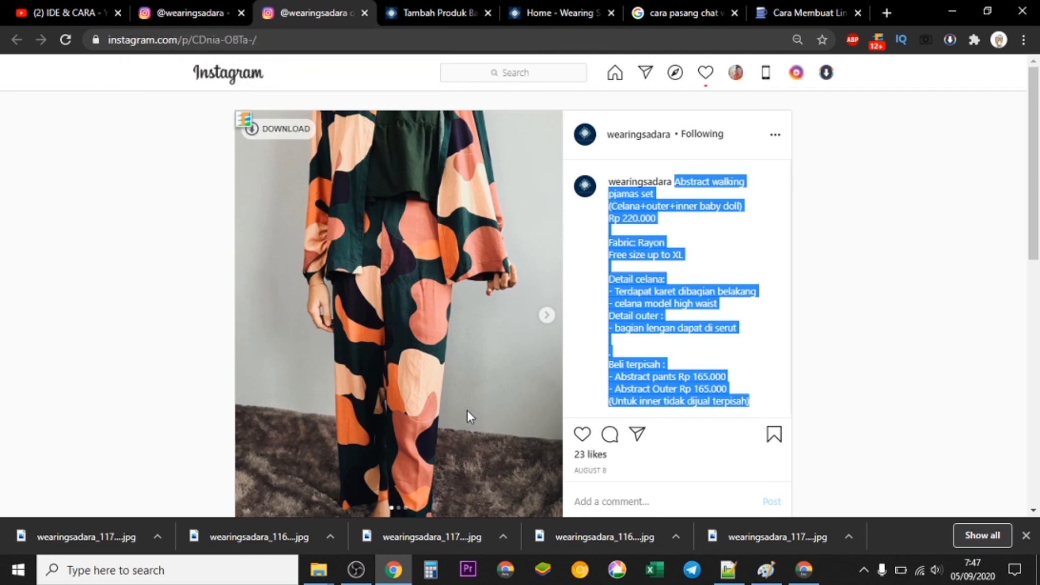
pyautogui.click(430, 16)
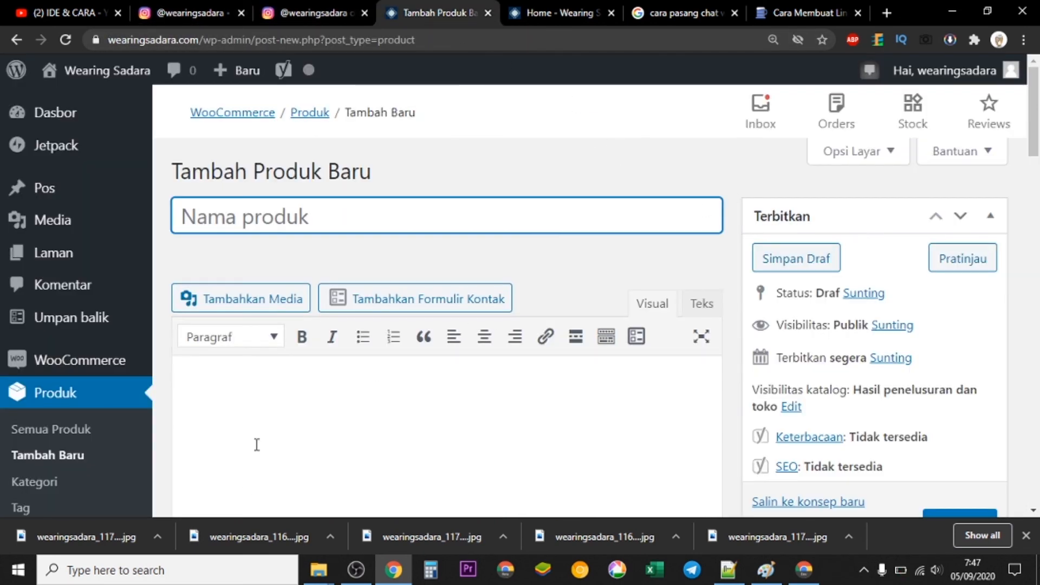
pyautogui.click(256, 443)
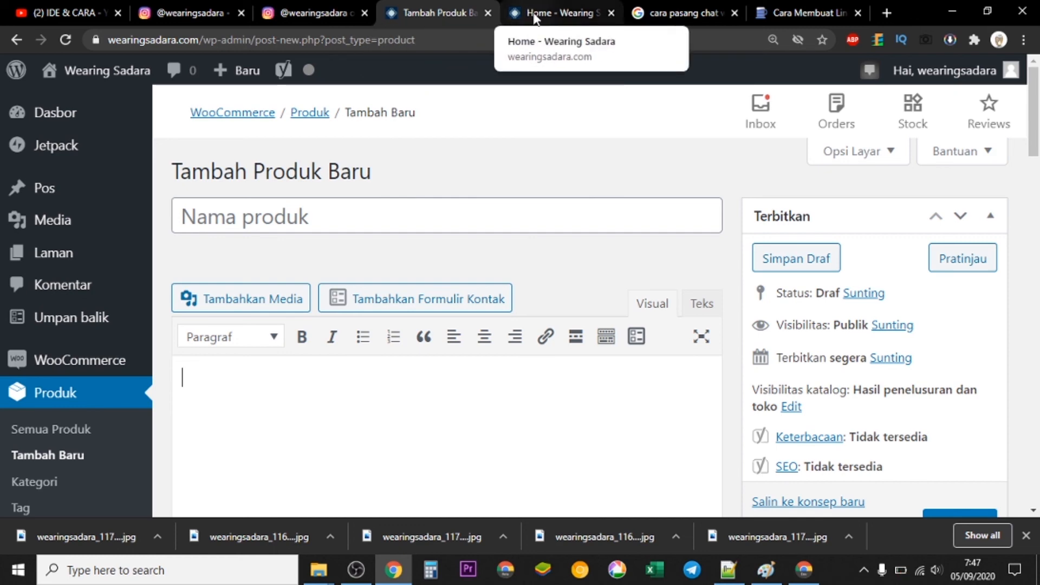
# - Open the Batik crop outer product page on the storefront and examine its price, category and description layout
pyautogui.click(804, 568)
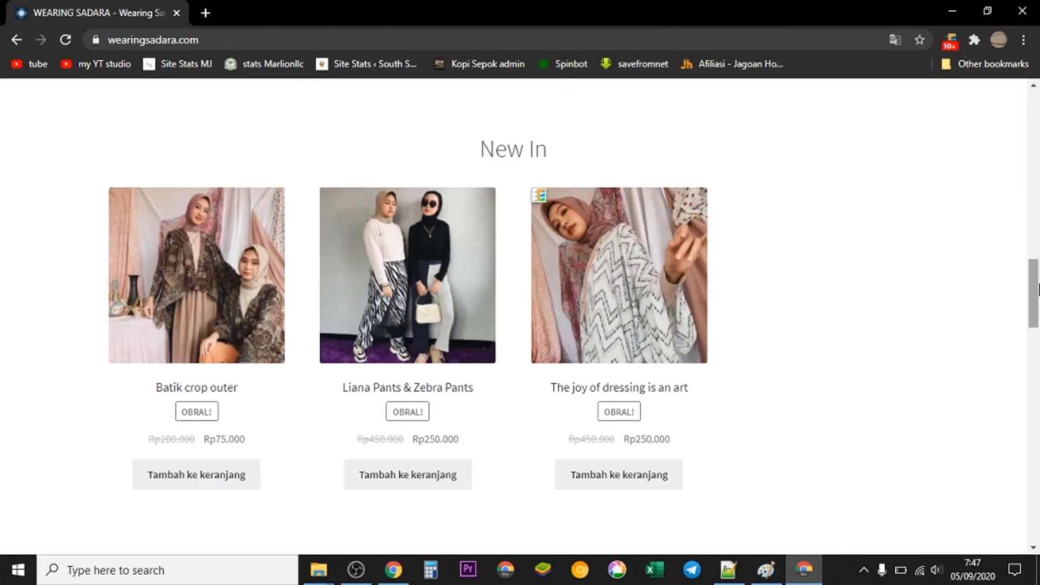
pyautogui.moveTo(1035, 295)
pyautogui.mouseDown()
pyautogui.moveTo(1035, 258)
pyautogui.moveTo(1035, 300)
pyautogui.mouseUp()
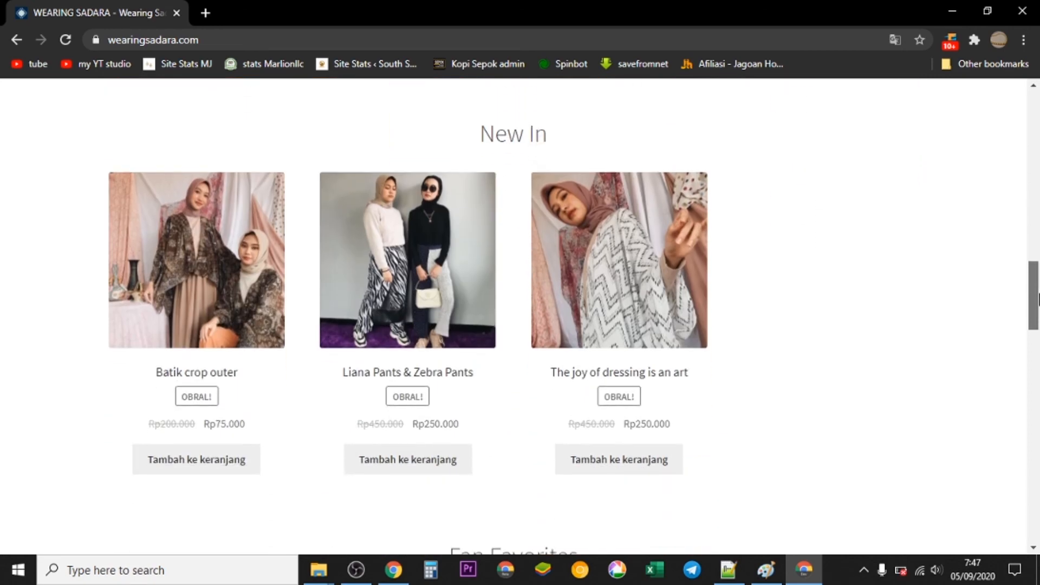
pyautogui.click(224, 283)
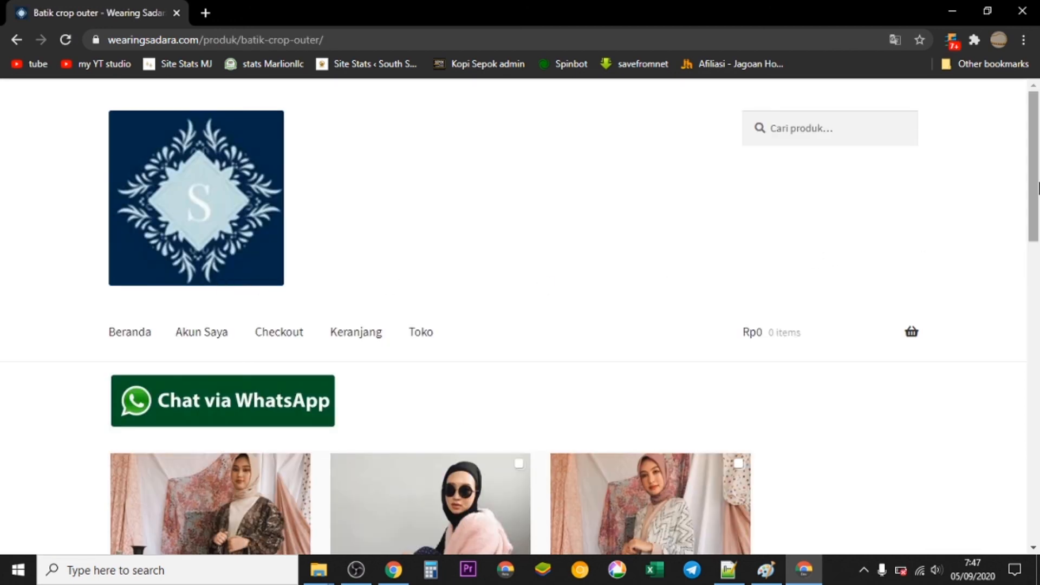
pyautogui.moveTo(1038, 188); pyautogui.dragTo(1038, 356)
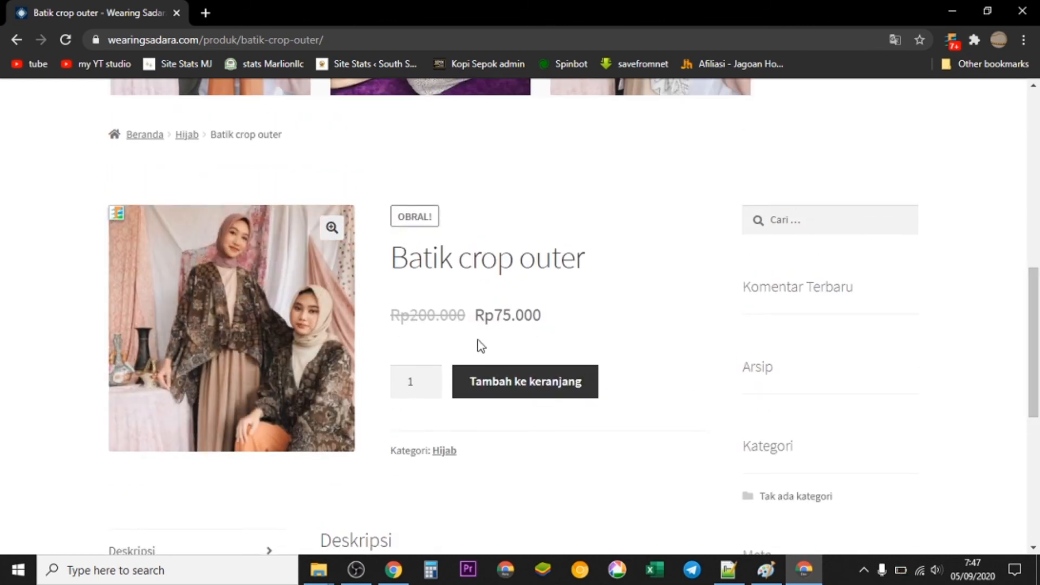
pyautogui.moveTo(1035, 298); pyautogui.dragTo(1037, 385)
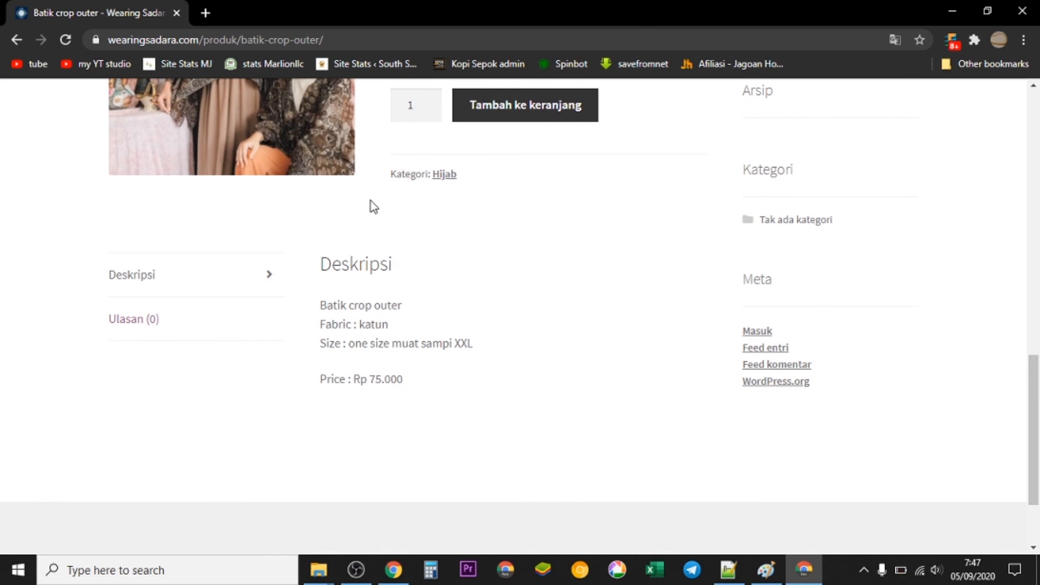
pyautogui.scroll(3, 713, 346)
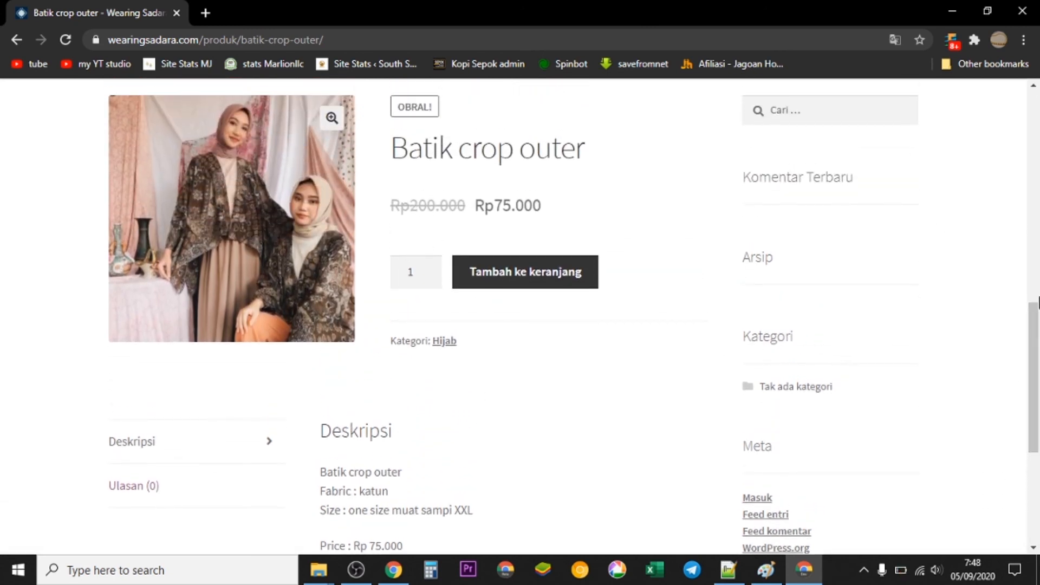
pyautogui.scroll(3, 689, 329)
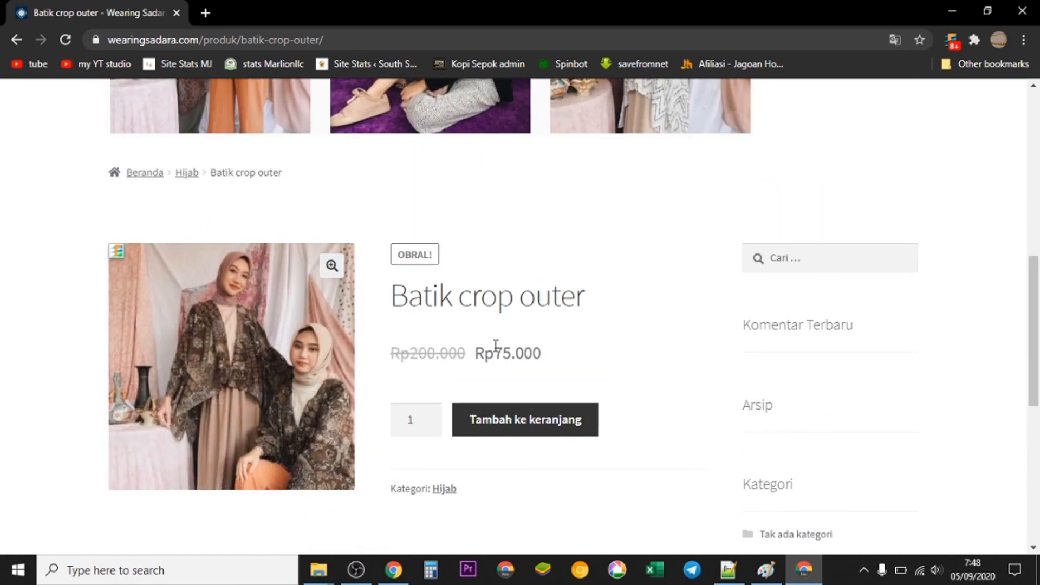
pyautogui.scroll(-5, 292, 277)
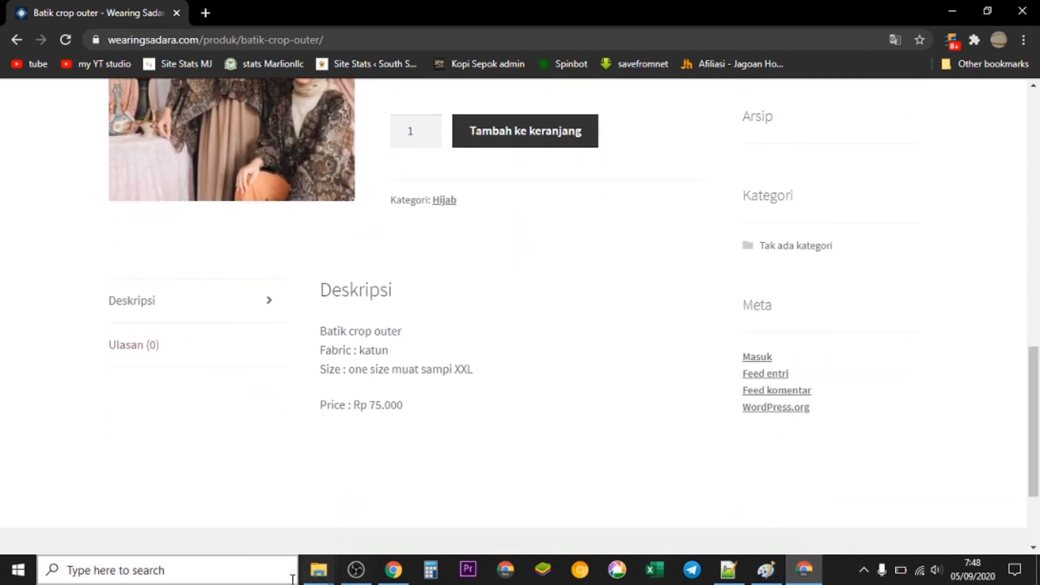
# - Return to the store admin window and open the Batik crop outer product for editing from the full product list
pyautogui.click(394, 570)
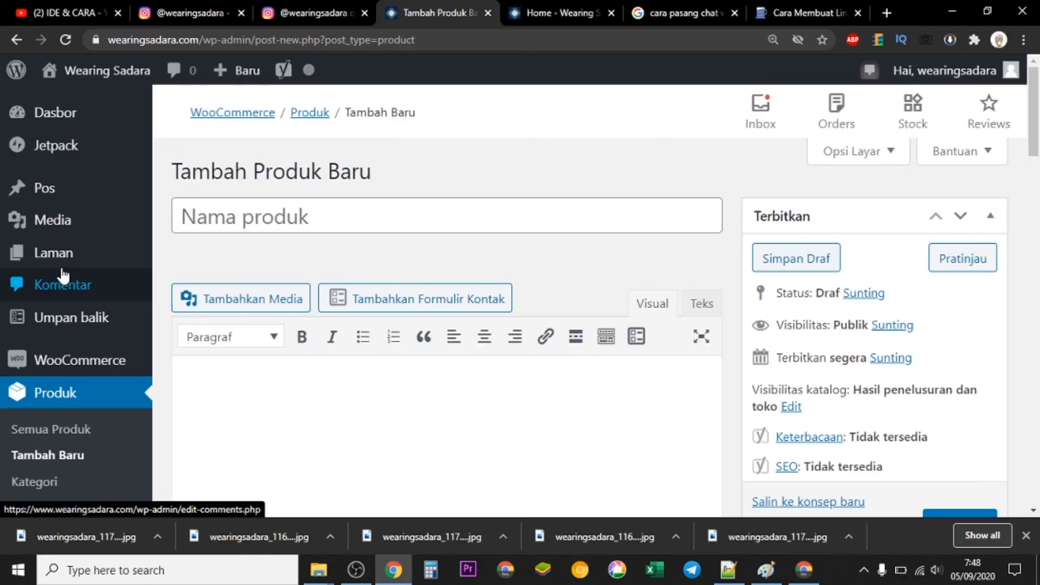
pyautogui.moveTo(63, 269)
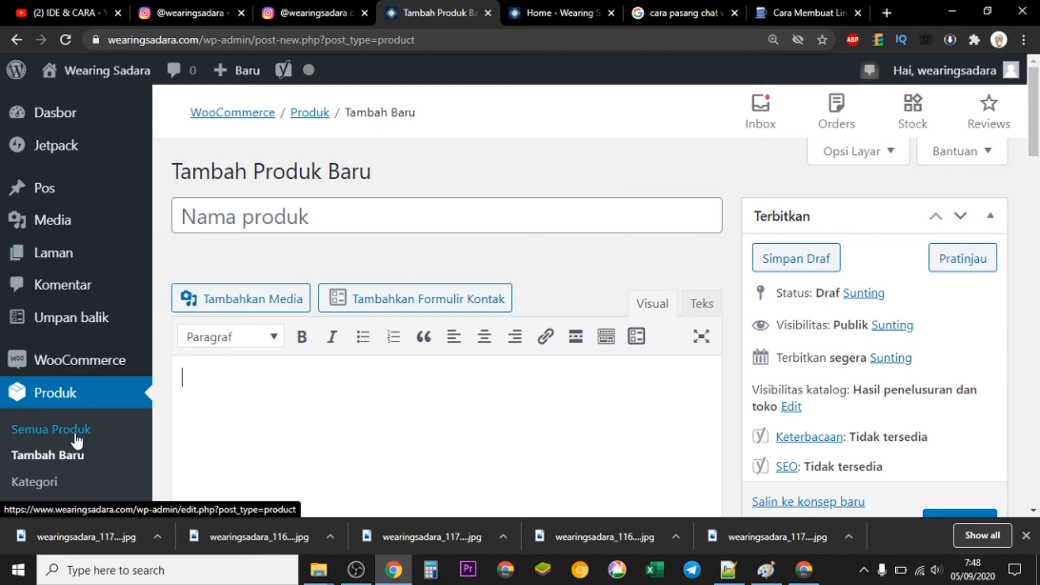
pyautogui.click(76, 433)
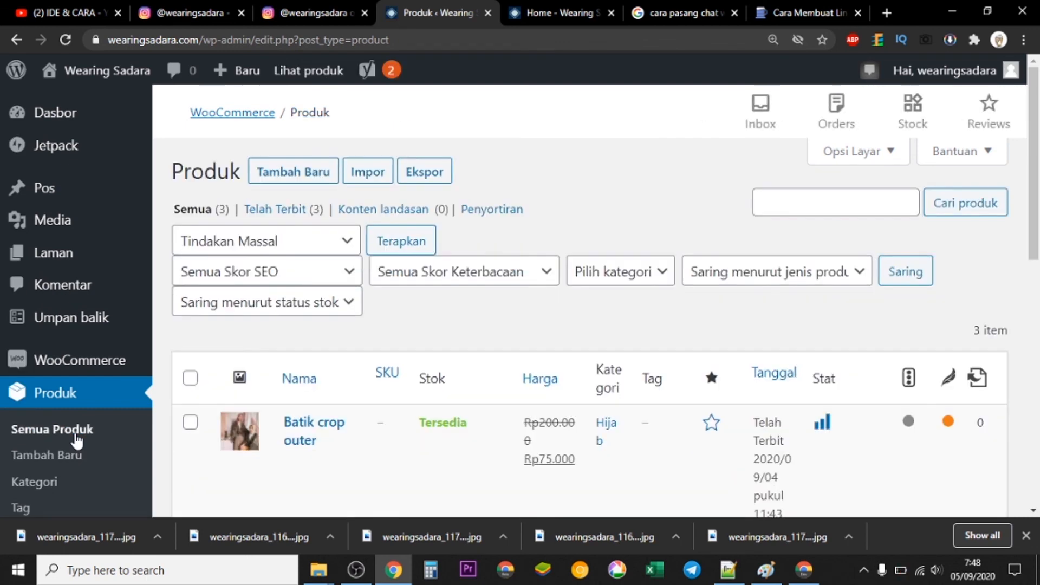
pyautogui.scroll(-4, 520, 271)
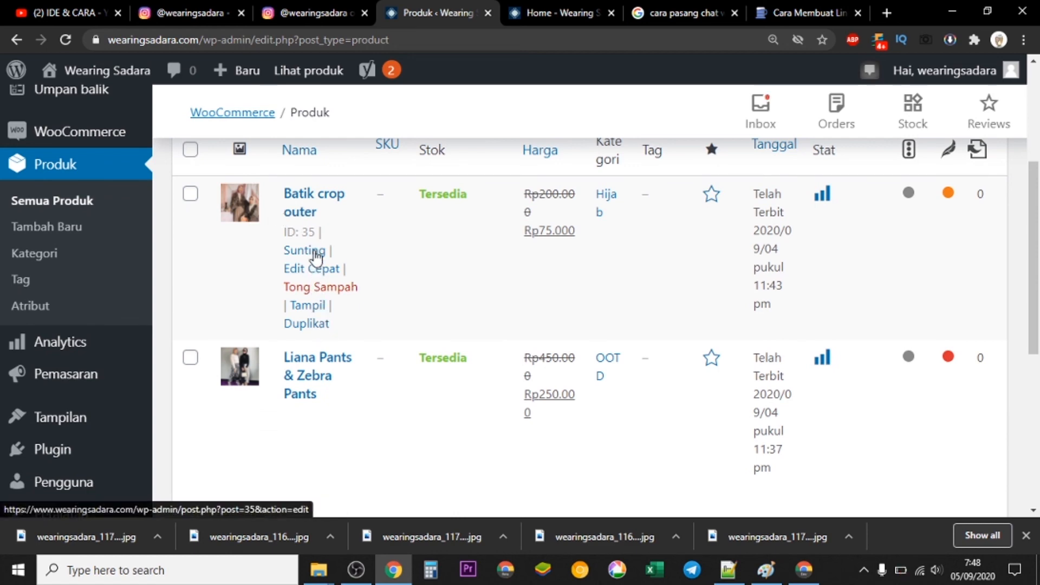
pyautogui.click(316, 252)
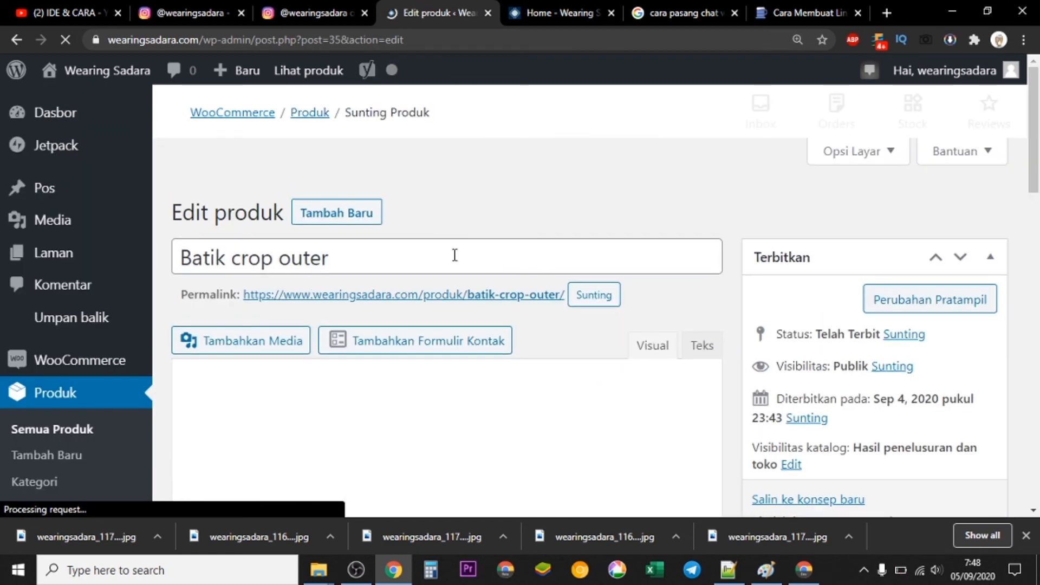
# - Move the Batik crop outer text with its fabric, size and price lines from the main description into the short product description
pyautogui.scroll(-3, 524, 252)
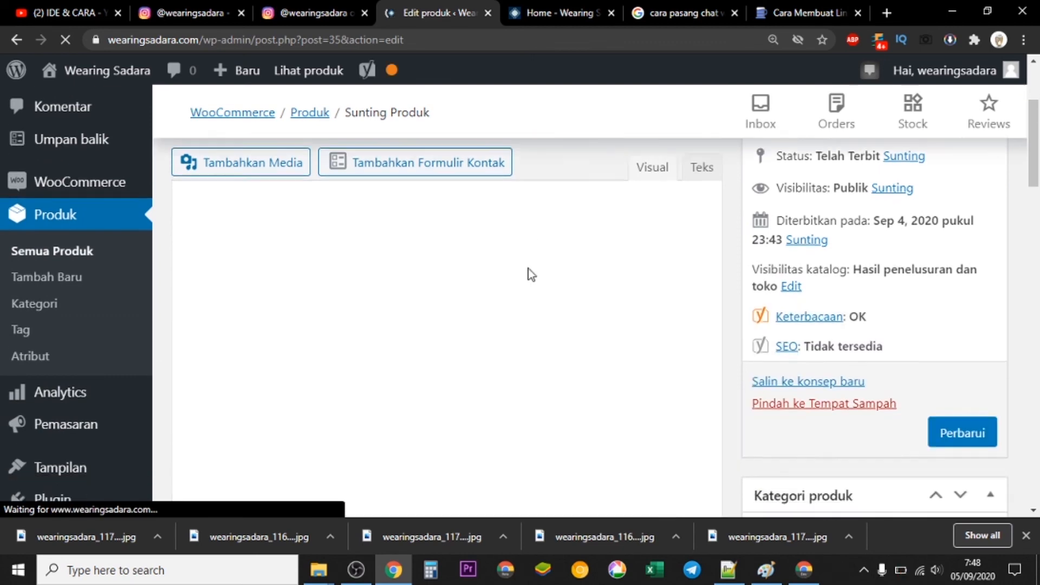
pyautogui.scroll(-8, 528, 270)
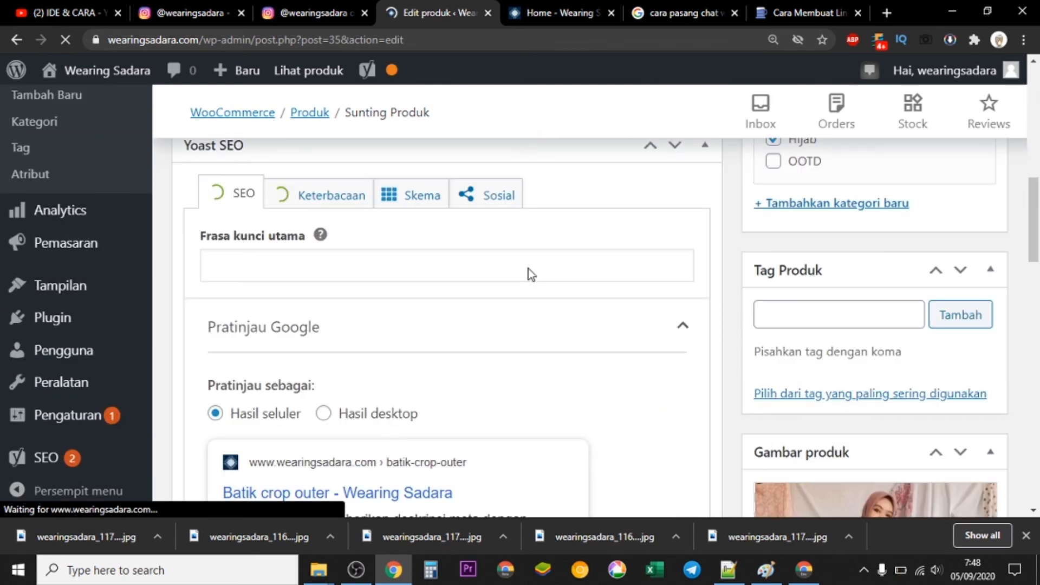
pyautogui.scroll(8, 528, 268)
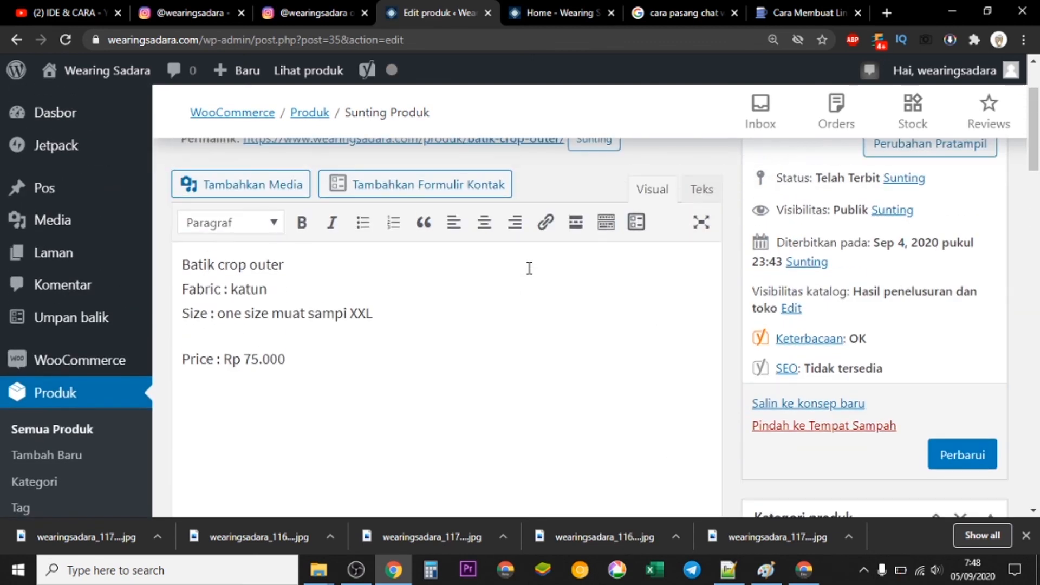
pyautogui.scroll(1, 540, 283)
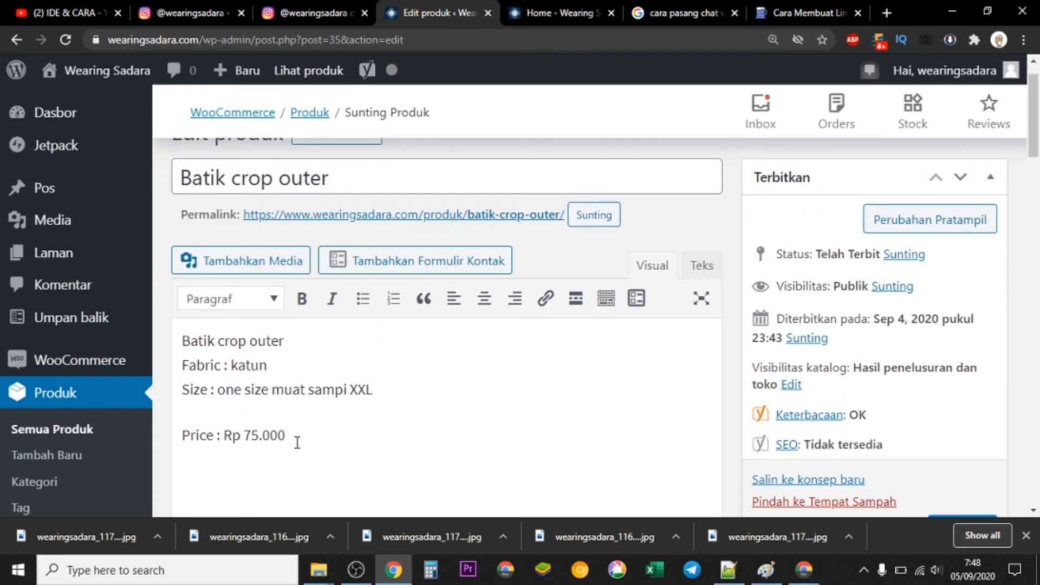
pyautogui.moveTo(297, 442); pyautogui.dragTo(179, 339)
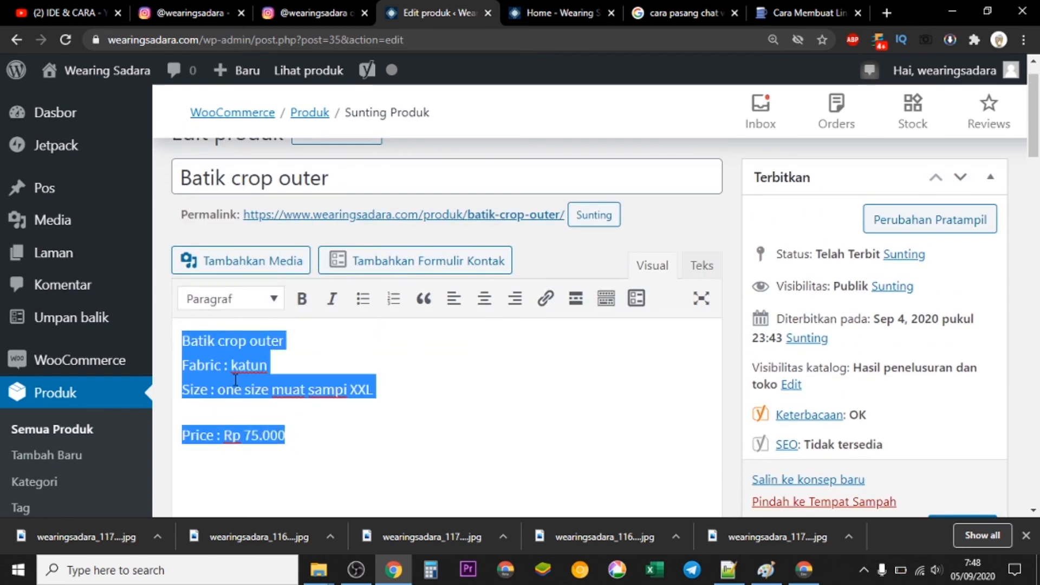
pyautogui.press('BackSpace')
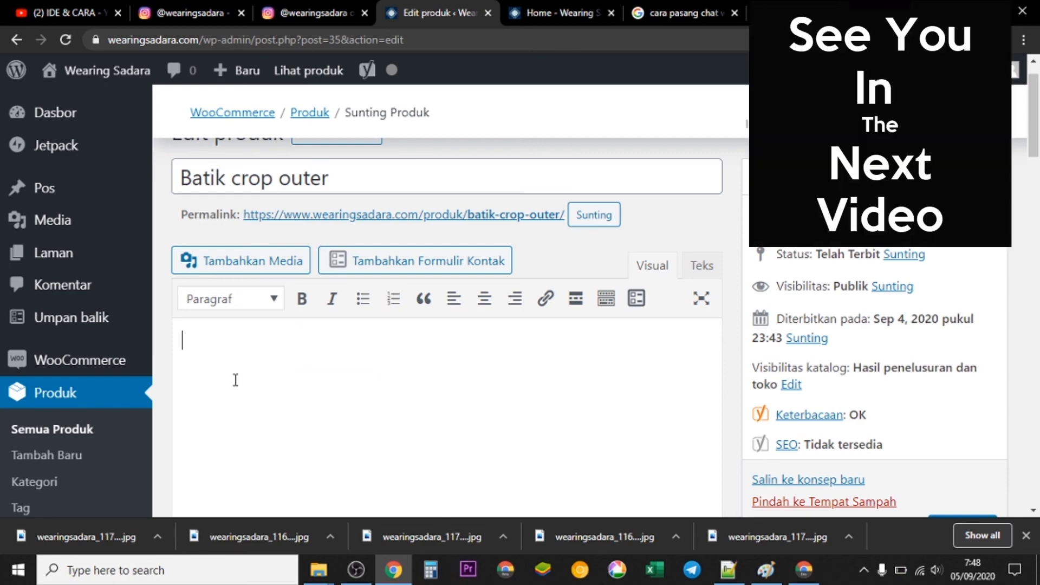
pyautogui.scroll(-15, 417, 355)
pyautogui.scroll(-8, 418, 360)
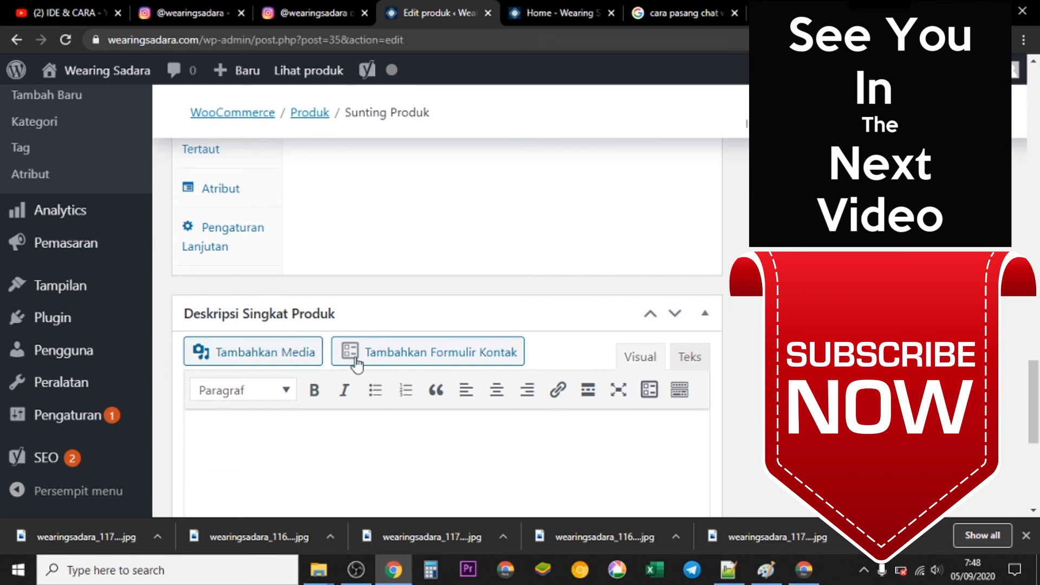
pyautogui.click(374, 447)
pyautogui.write('Batik crop outer Fabric : katun Size : one size muat sampi XXL')
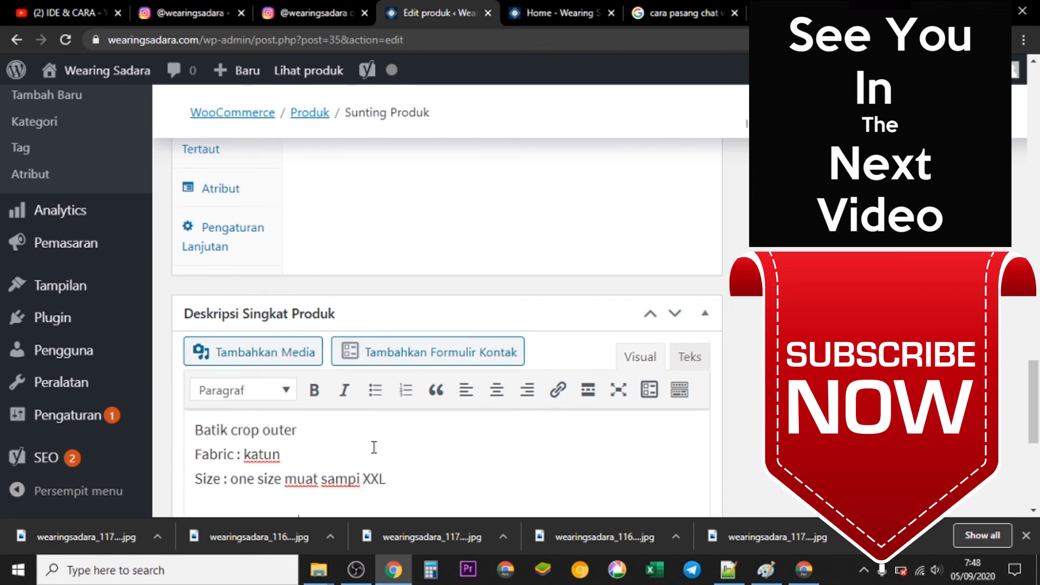